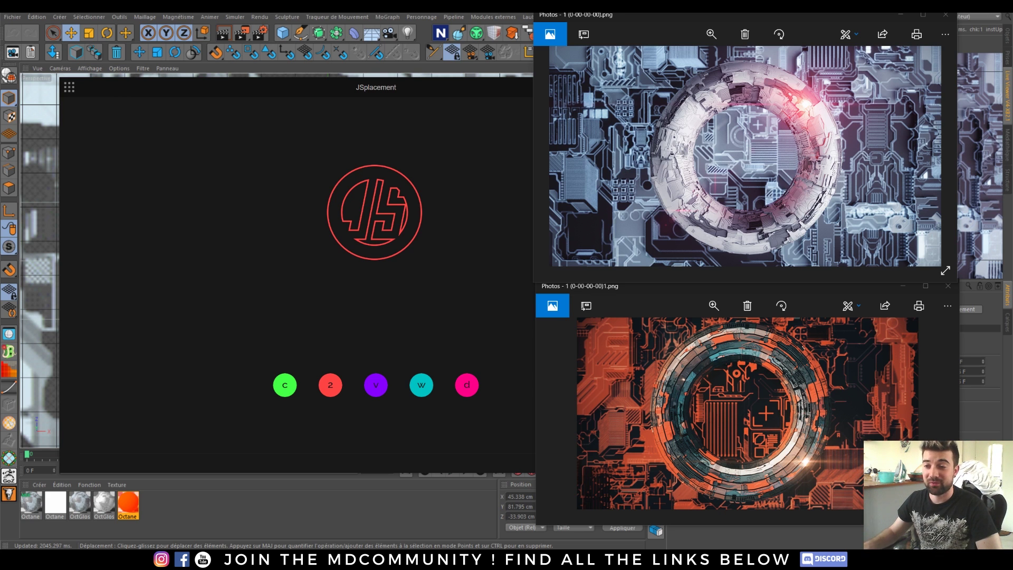
Open the JSplacement: 2 generator and generate a displacement map with the Classic Set sprites.
left_click(455, 196)
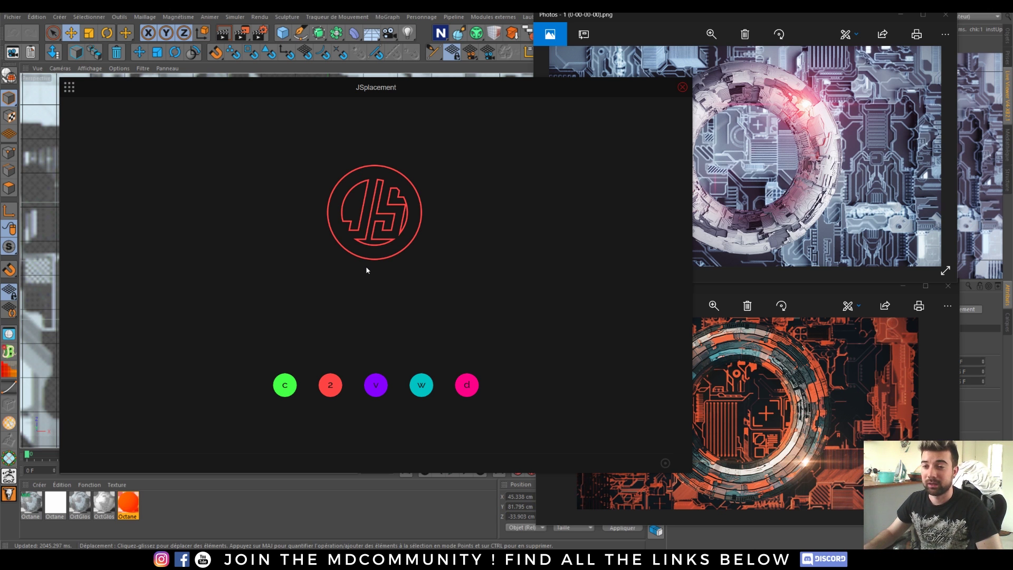
left_click(69, 87)
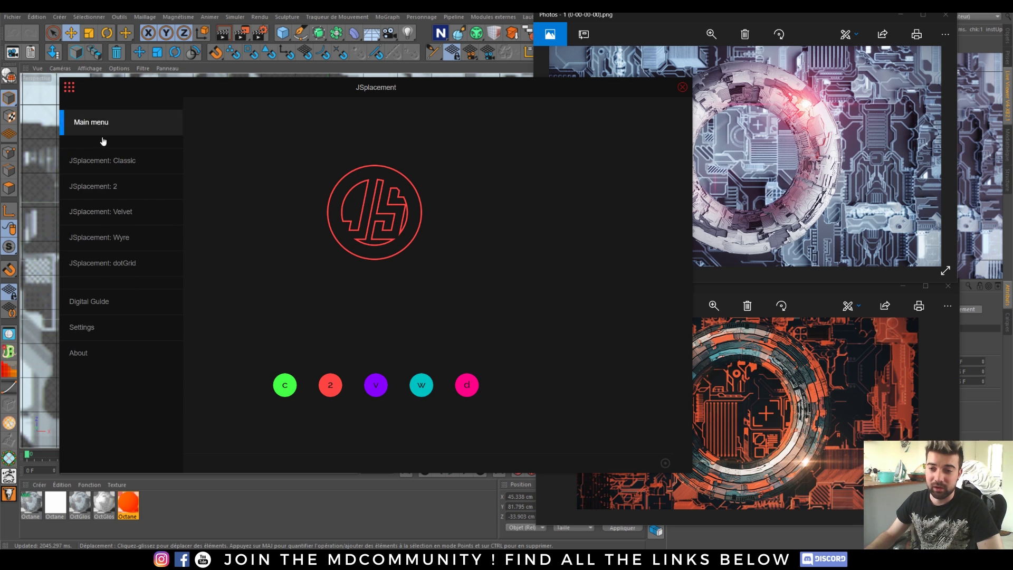
left_click(104, 185)
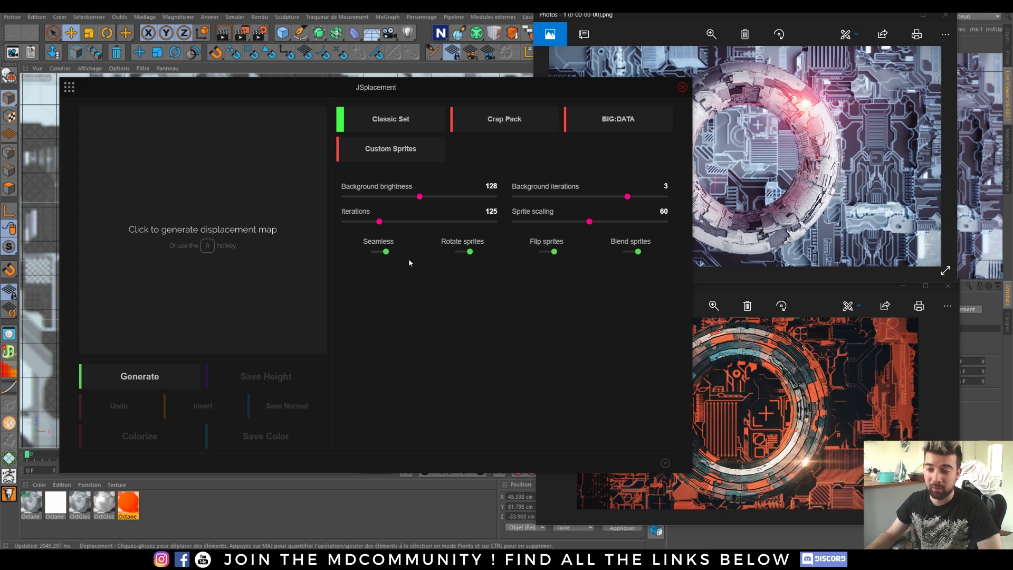
left_click(231, 231)
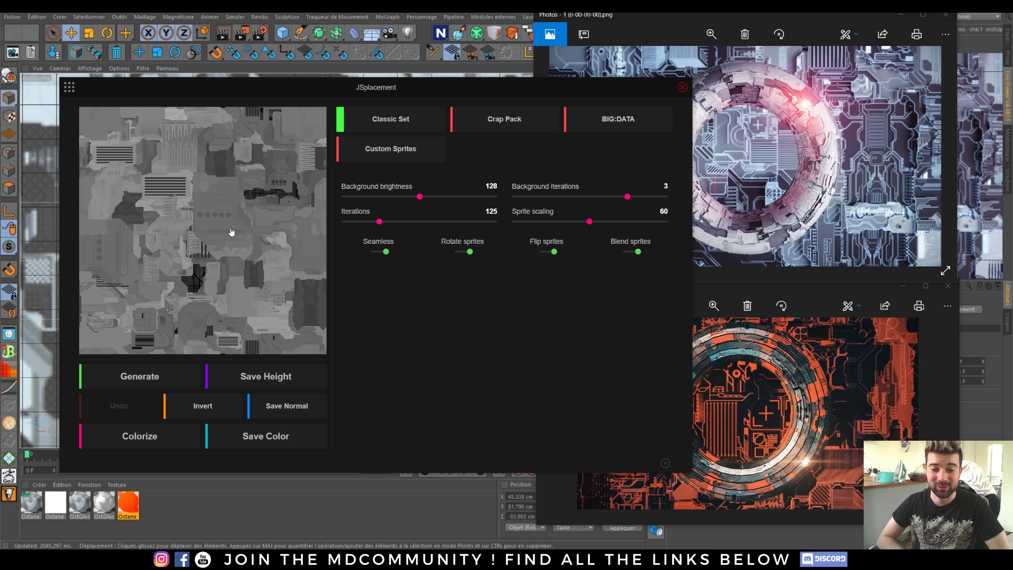
Close JSplacement and both reference render images.
left_click(682, 87)
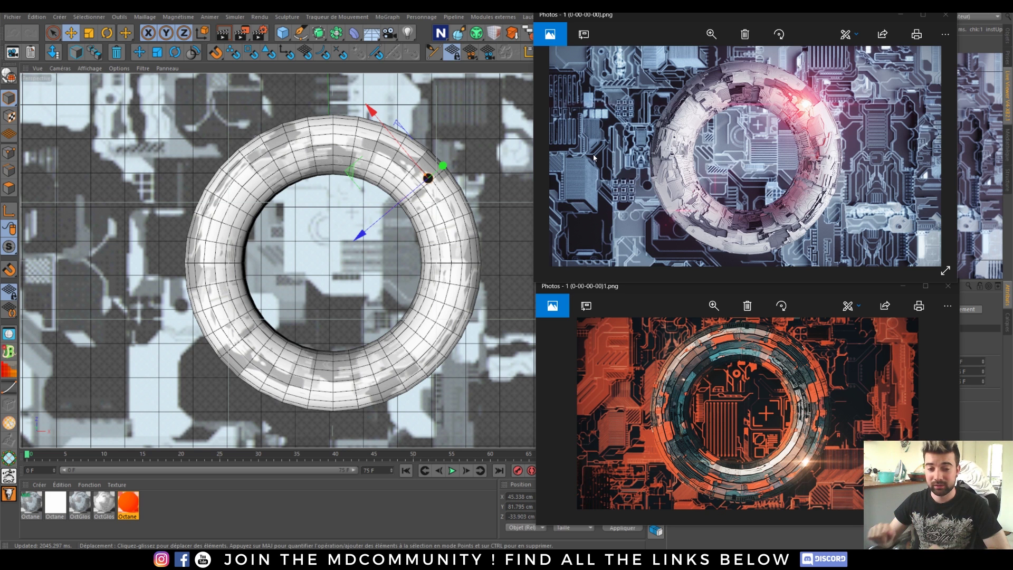
left_click(945, 15)
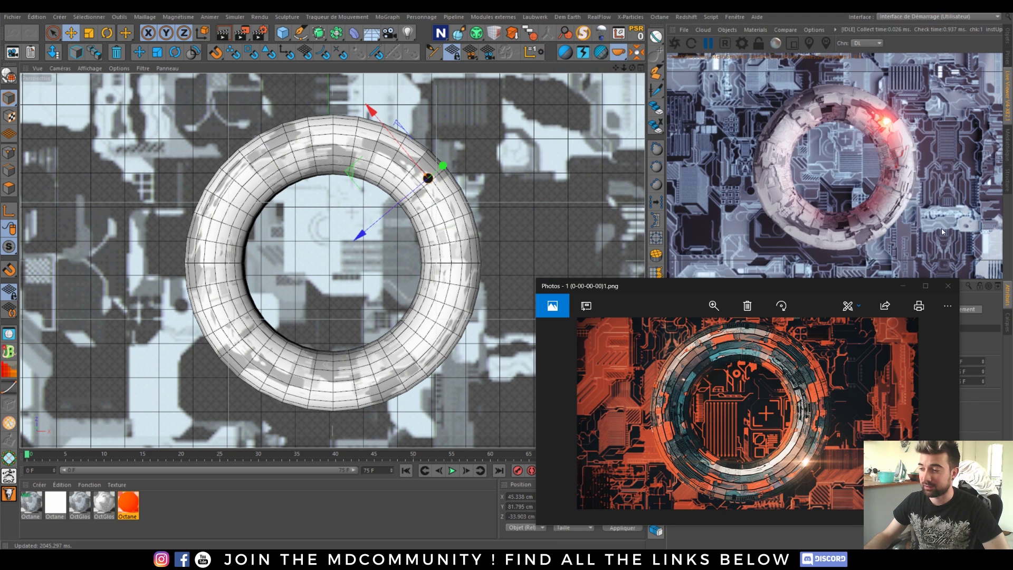
left_click(948, 287)
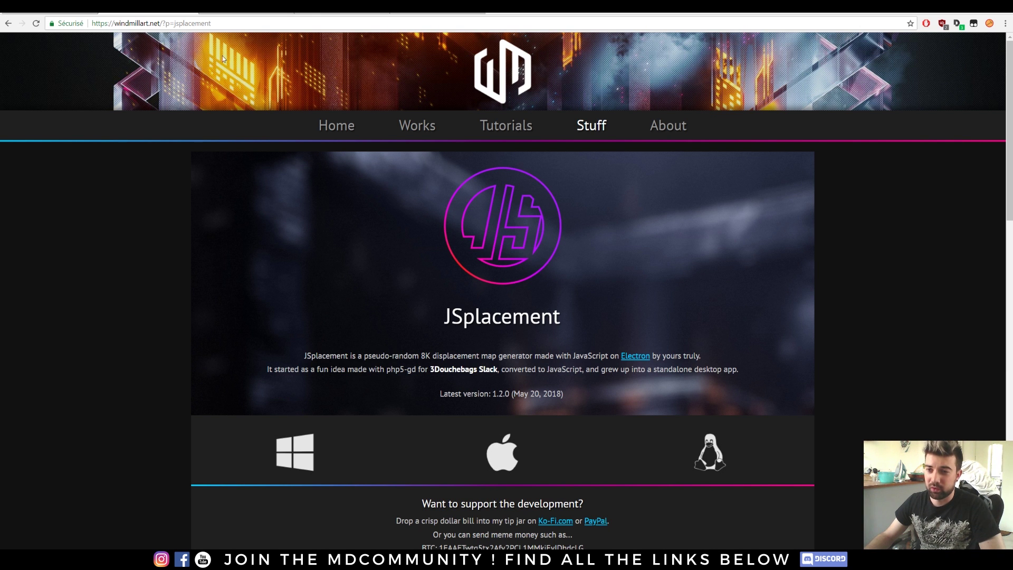
Look through the JSplacement web page in the browser, examining its download options, FAQ and artwork gallery.
scroll(285, 174, "down", 3)
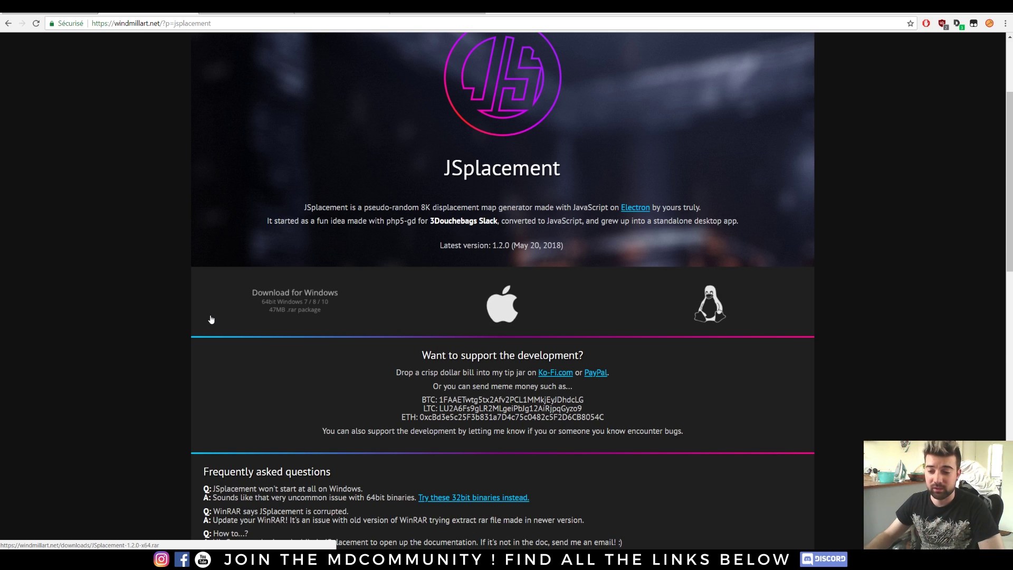
scroll(211, 319, "down", 8)
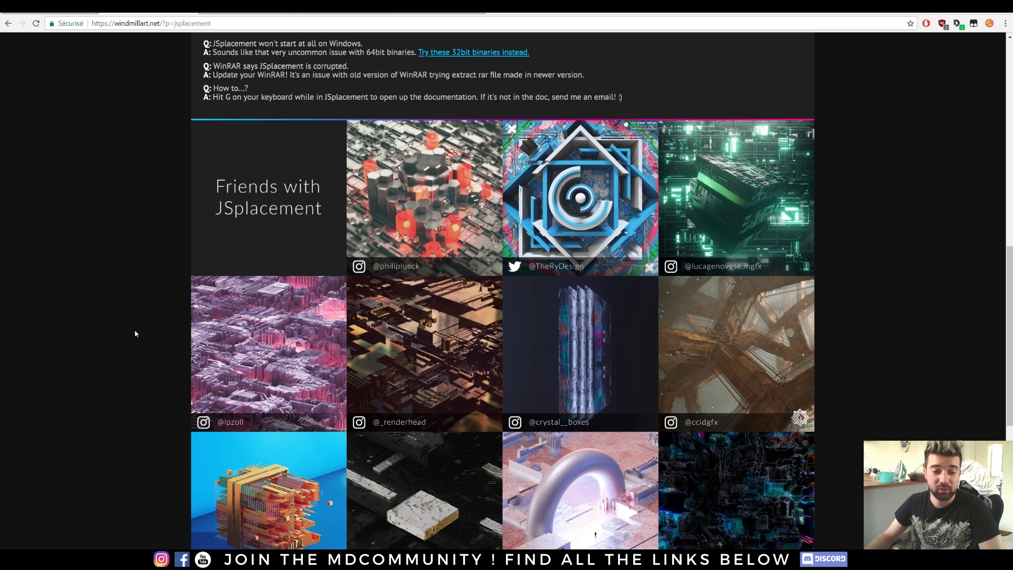
scroll(127, 324, "up", 5)
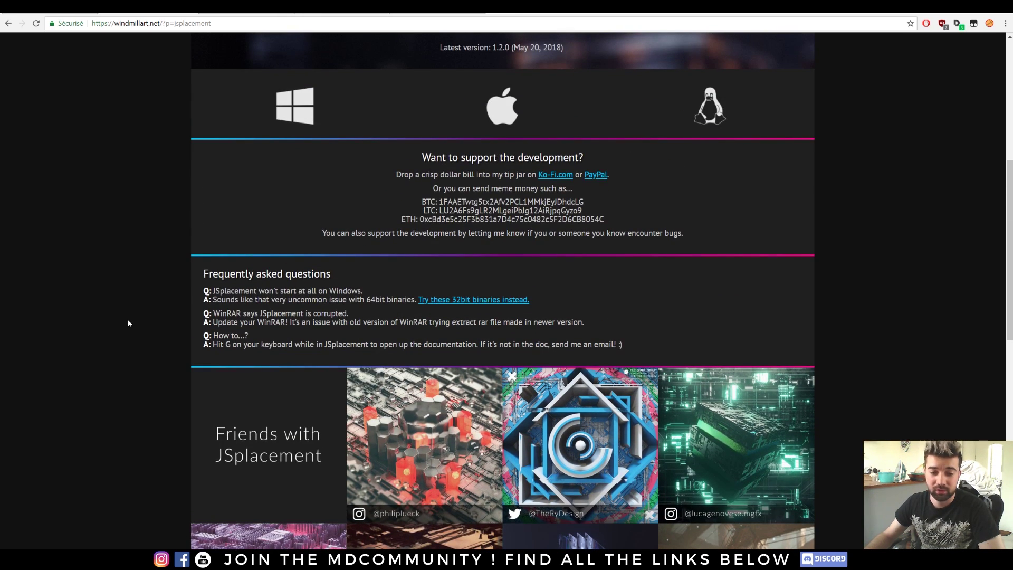
scroll(121, 317, "up", 1)
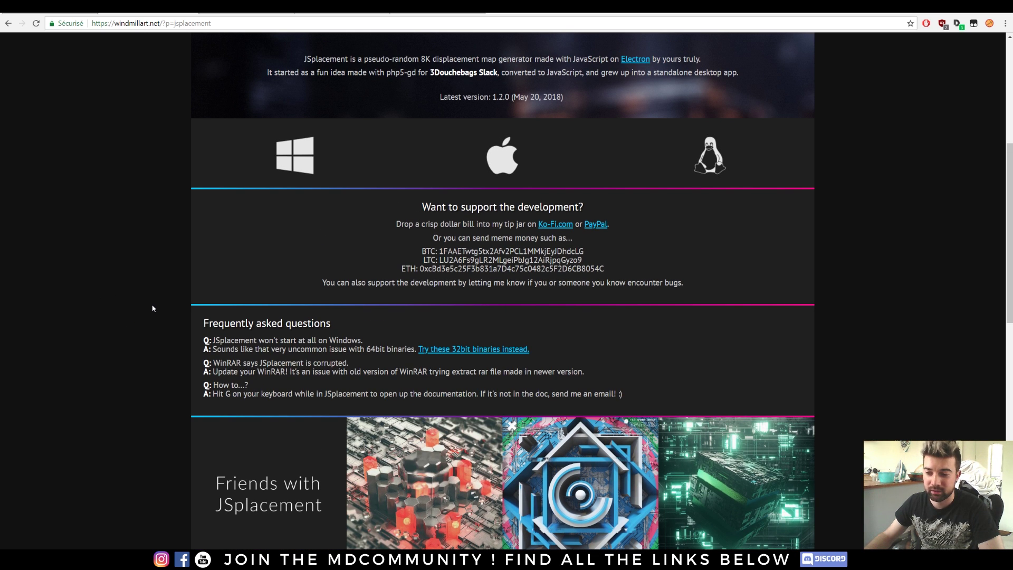
scroll(144, 289, "up", 4)
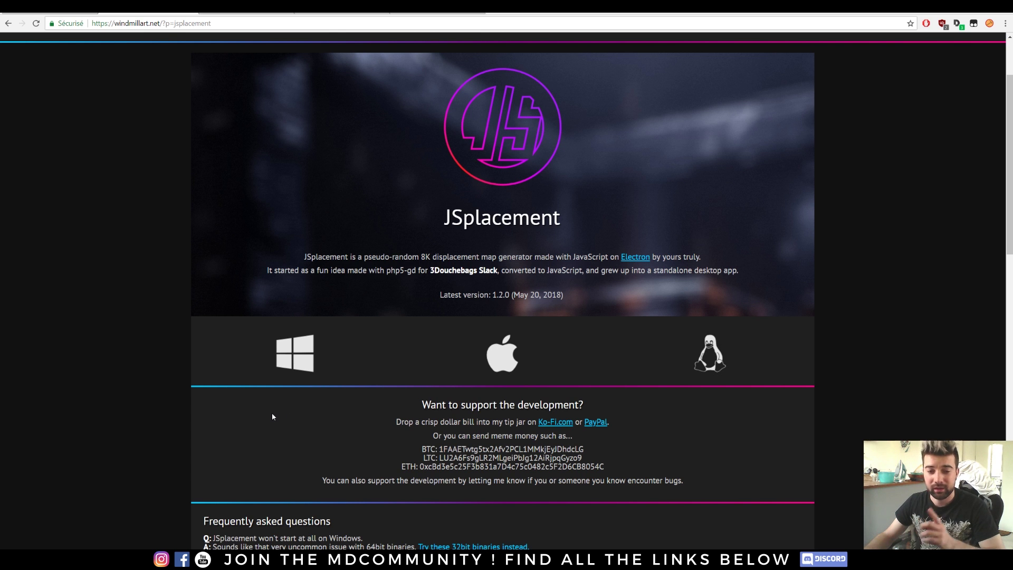
Switch to the OTOY website and open the OctaneRender demo downloads page.
left_click(236, 13)
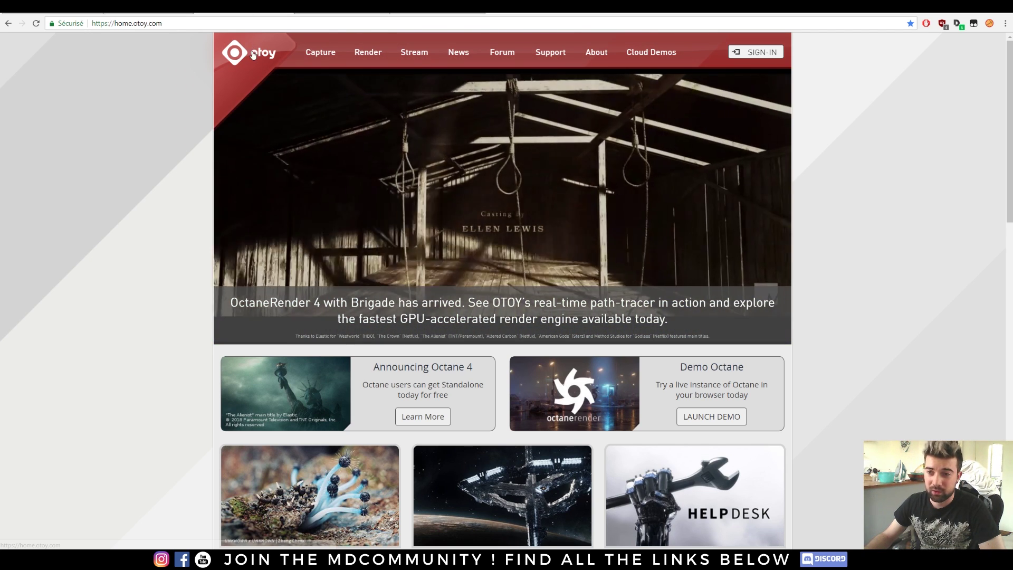
left_click(164, 22)
left_click(128, 134)
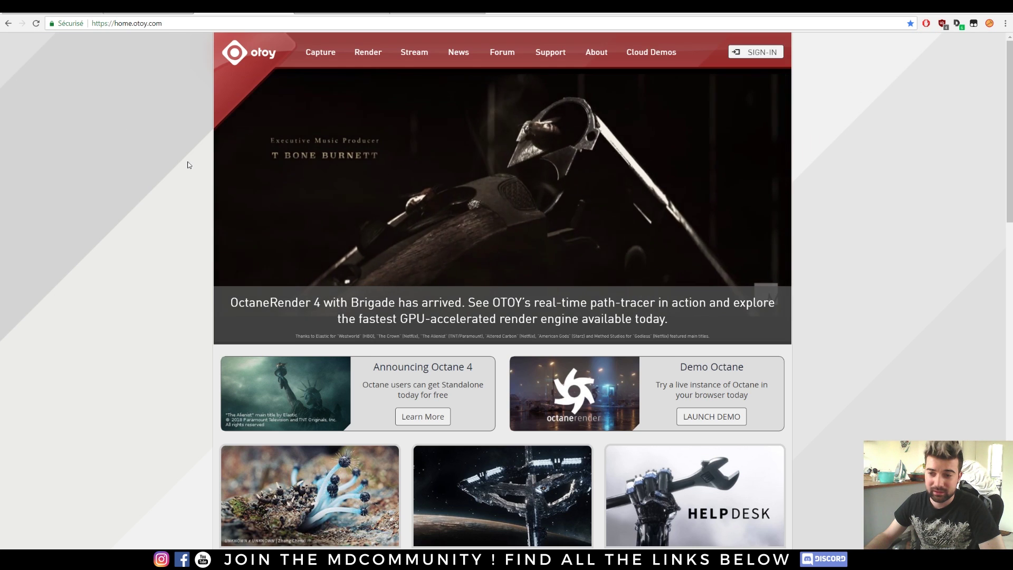
scroll(188, 166, "down", 5)
left_click(361, 338)
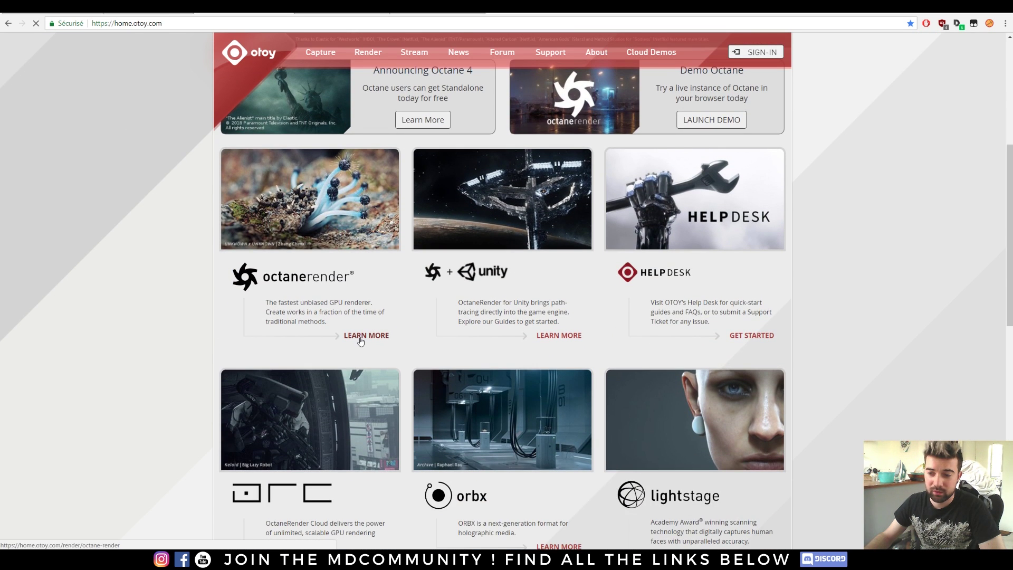
scroll(250, 331, "down", 2)
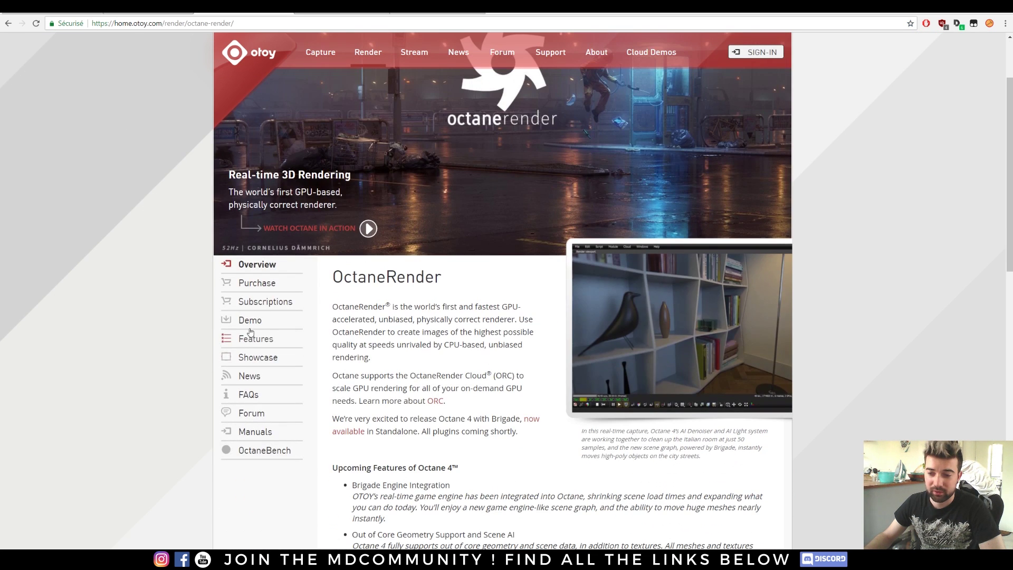
left_click(250, 323)
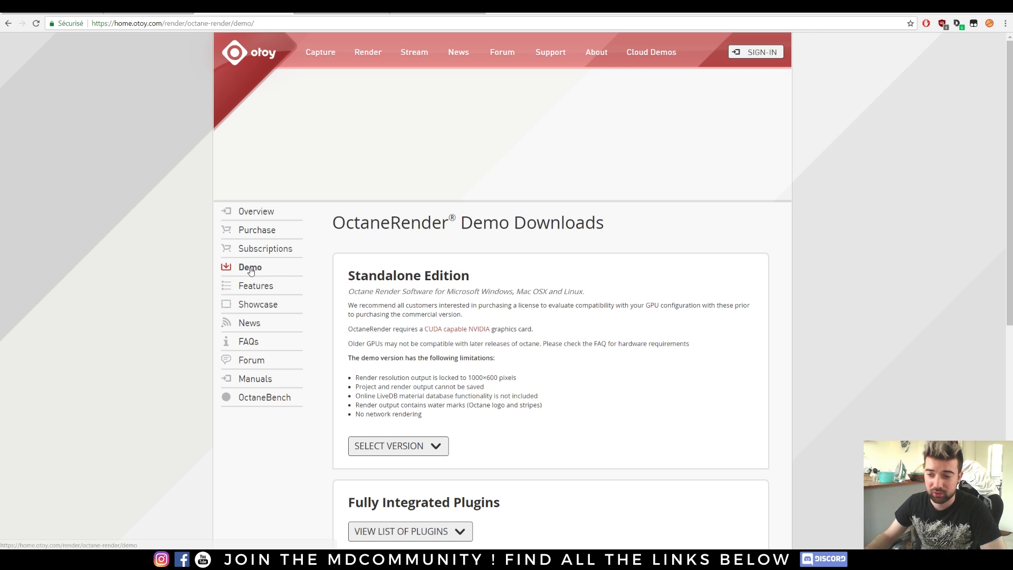
Expand the list of fully integrated plugins and show the OctaneRender demo for CINEMA 4D.
scroll(499, 287, "down", 5)
left_click(460, 284)
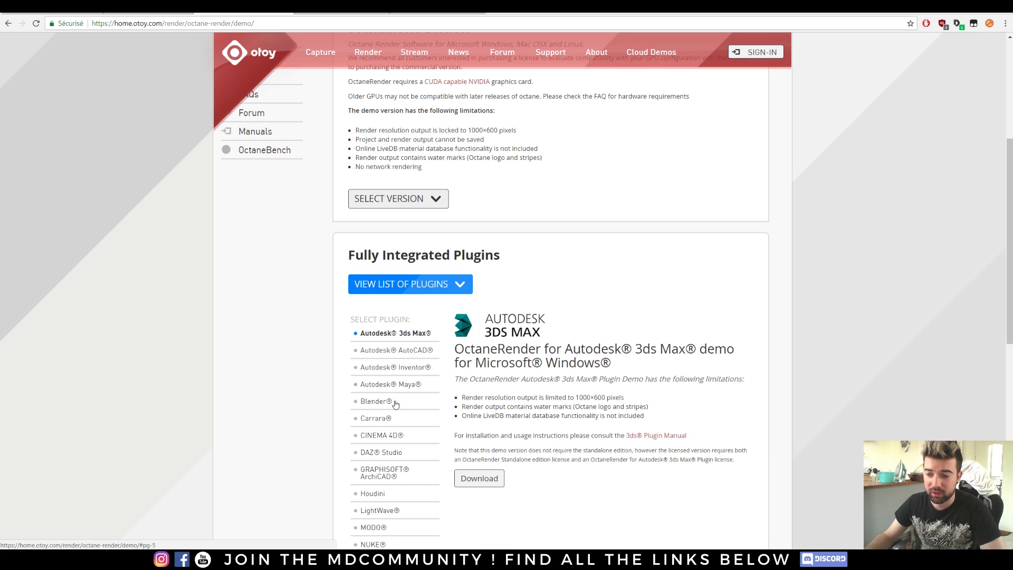
left_click(381, 436)
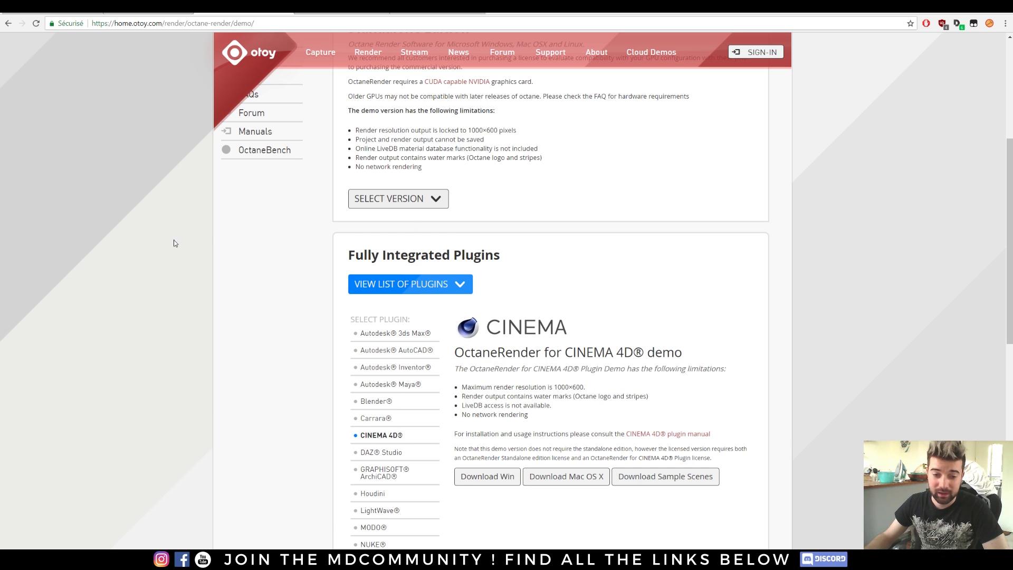
Switch to the Motion Designers Community group on Facebook and look through its discussion posts.
left_click(336, 11)
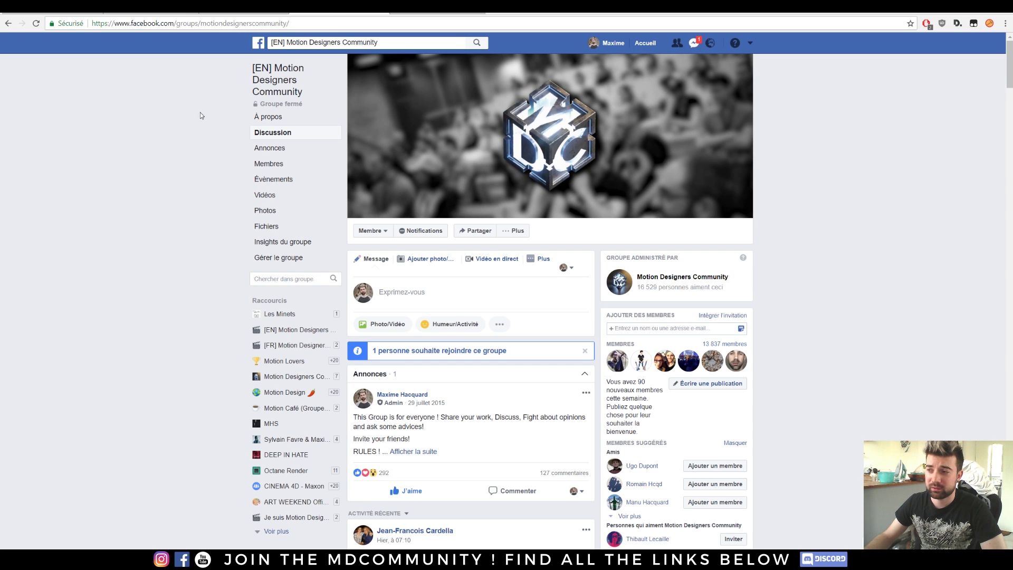
scroll(462, 237, "down", 8)
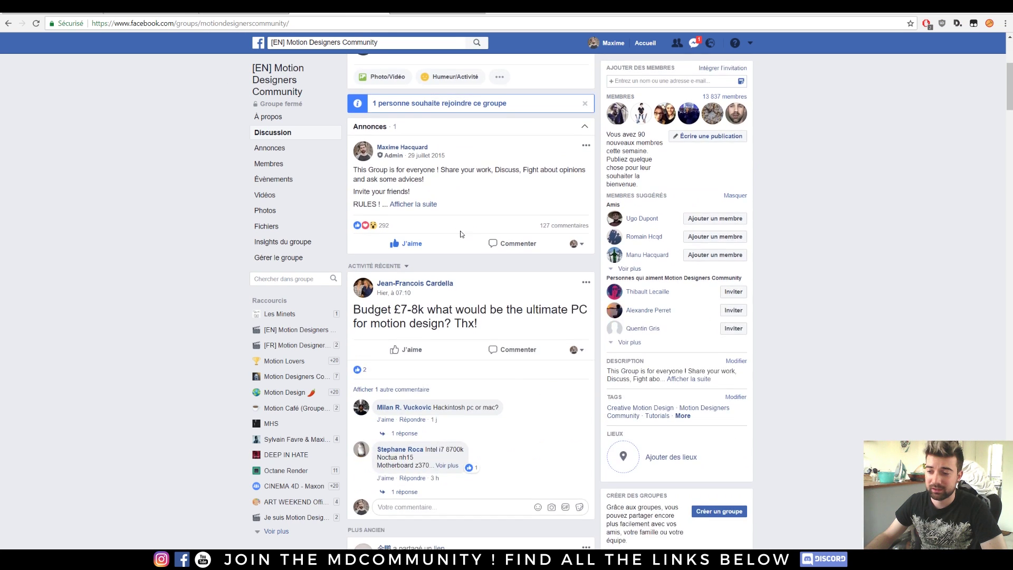
scroll(186, 269, "down", 4)
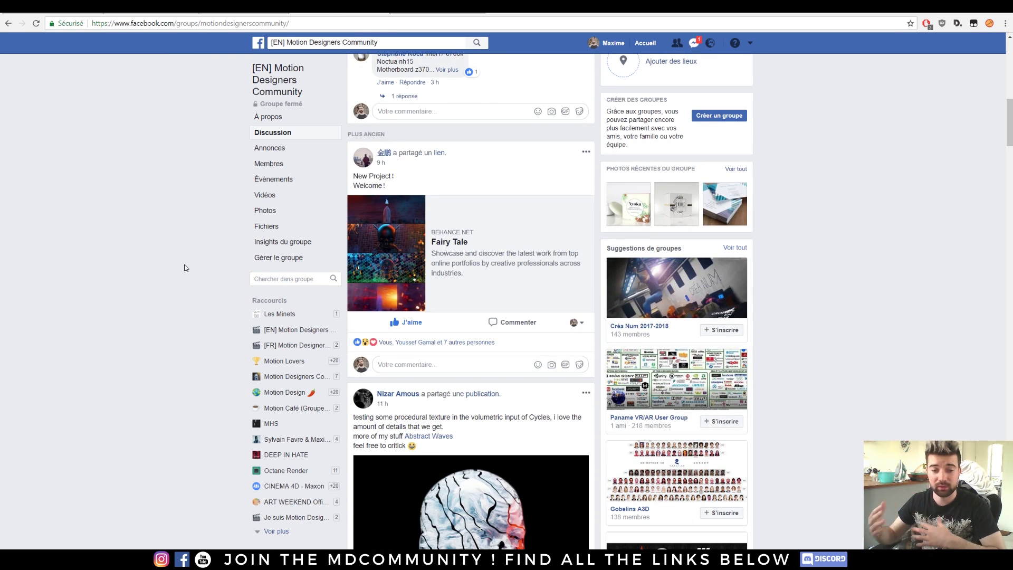
scroll(191, 264, "down", 15)
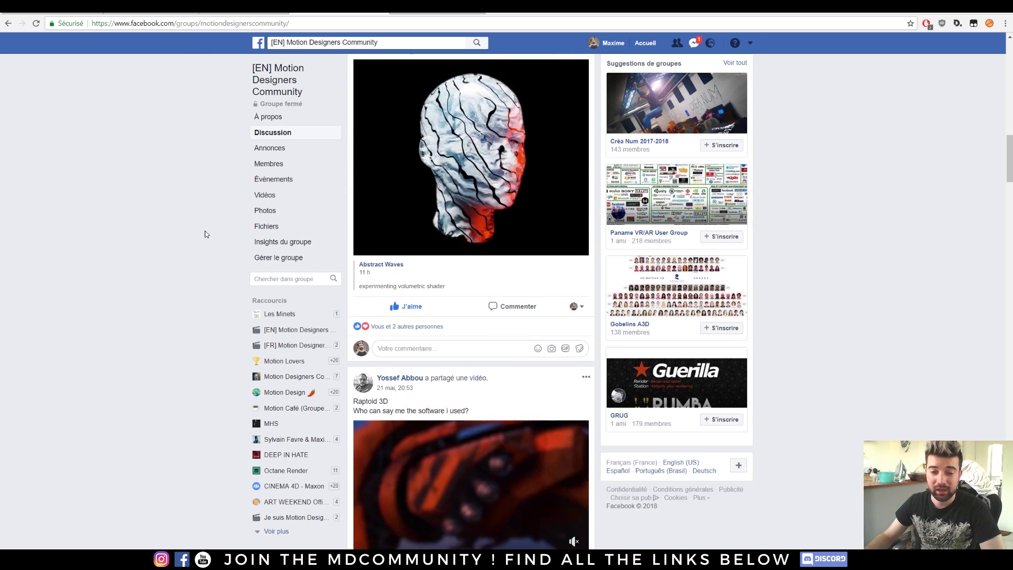
scroll(214, 226, "down", 11)
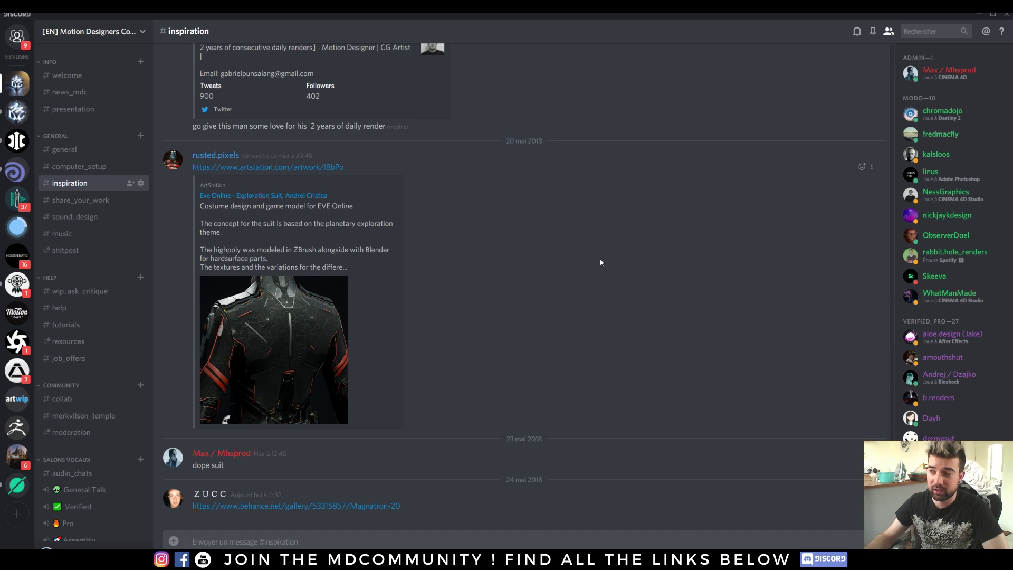
Browse the computer_setup, inspiration and share_your_work channels of the community's Discord server.
left_click(73, 166)
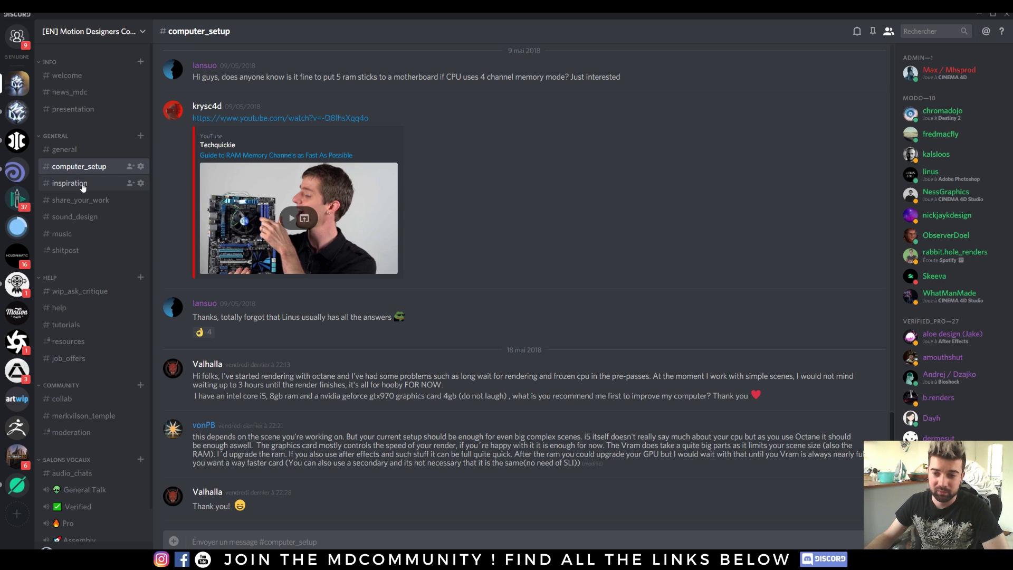
left_click(83, 185)
left_click(95, 206)
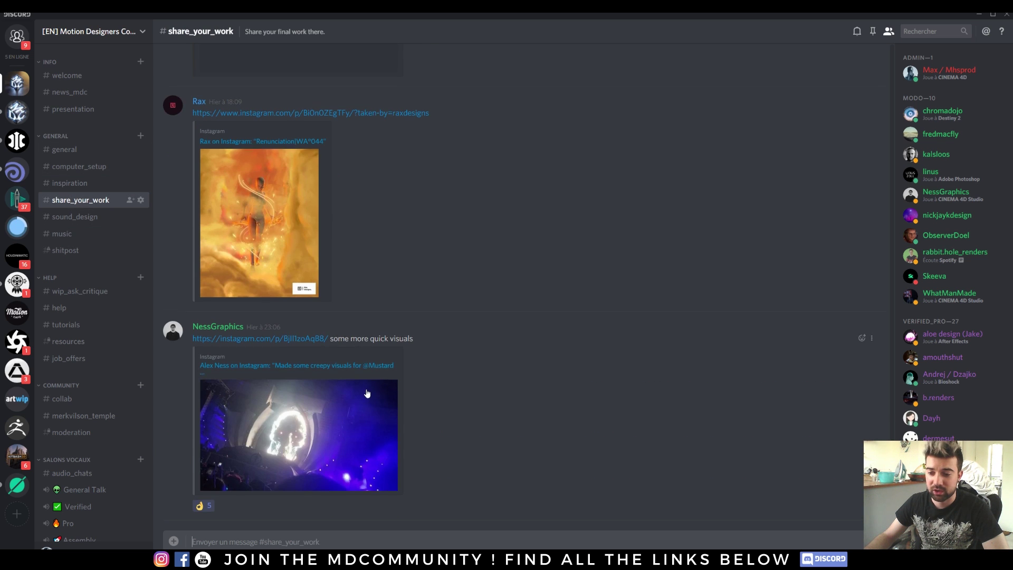
scroll(378, 384, "up", 10)
scroll(378, 383, "up", 4)
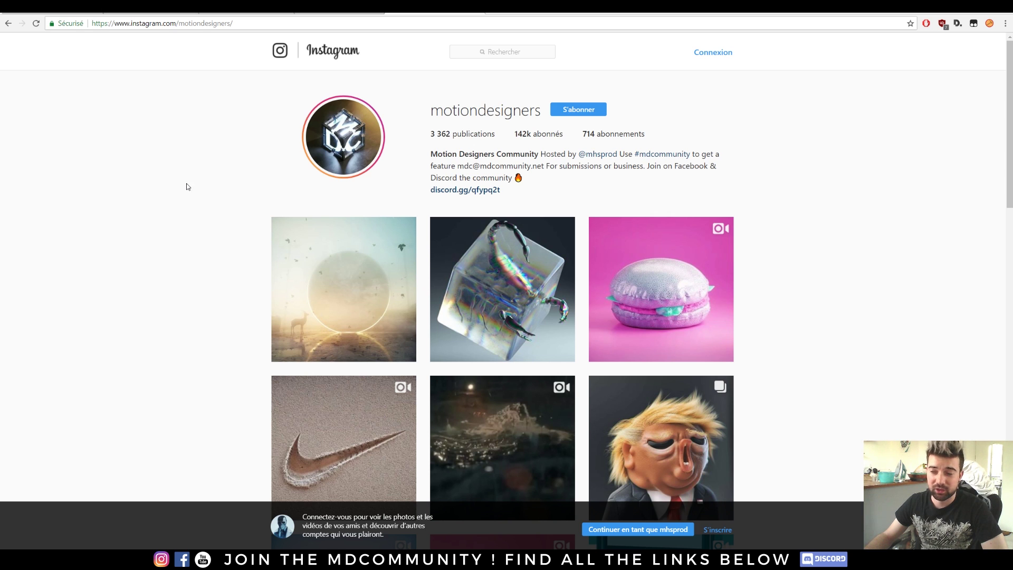
View the recent #mdcommunity posts on Instagram and return to the motiondesigners profile.
left_click(666, 157)
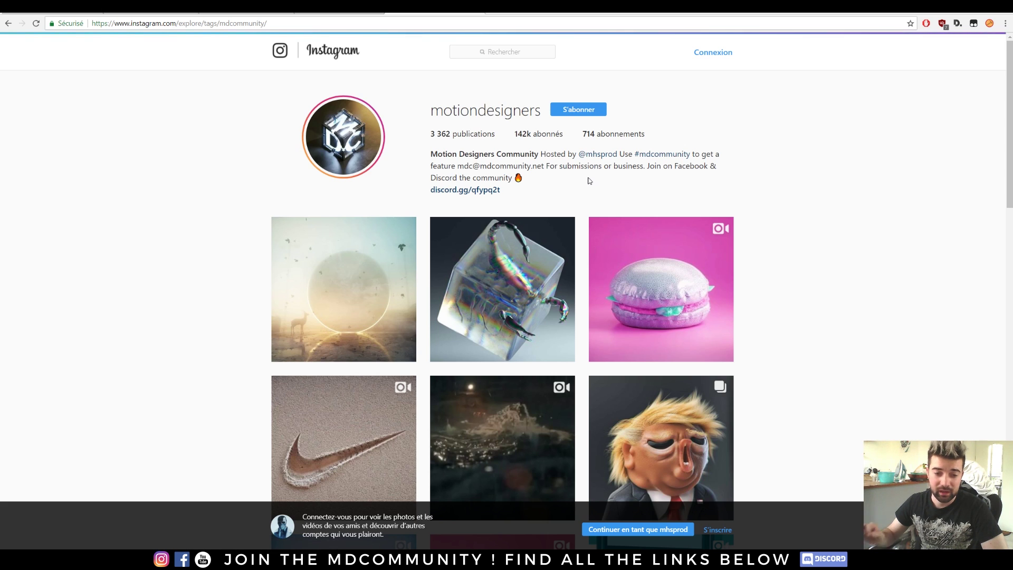
scroll(488, 158, "down", 10)
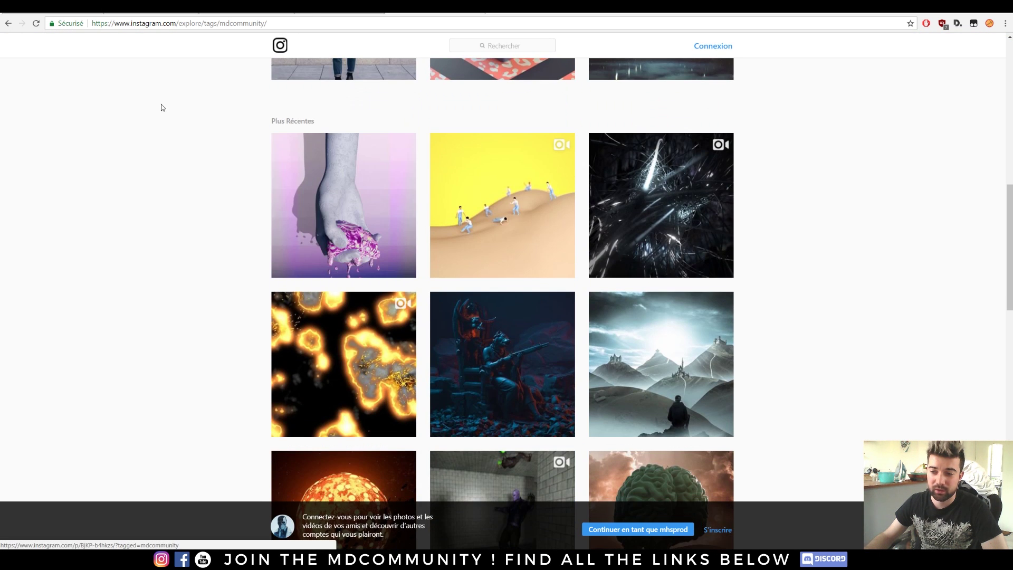
left_click(8, 27)
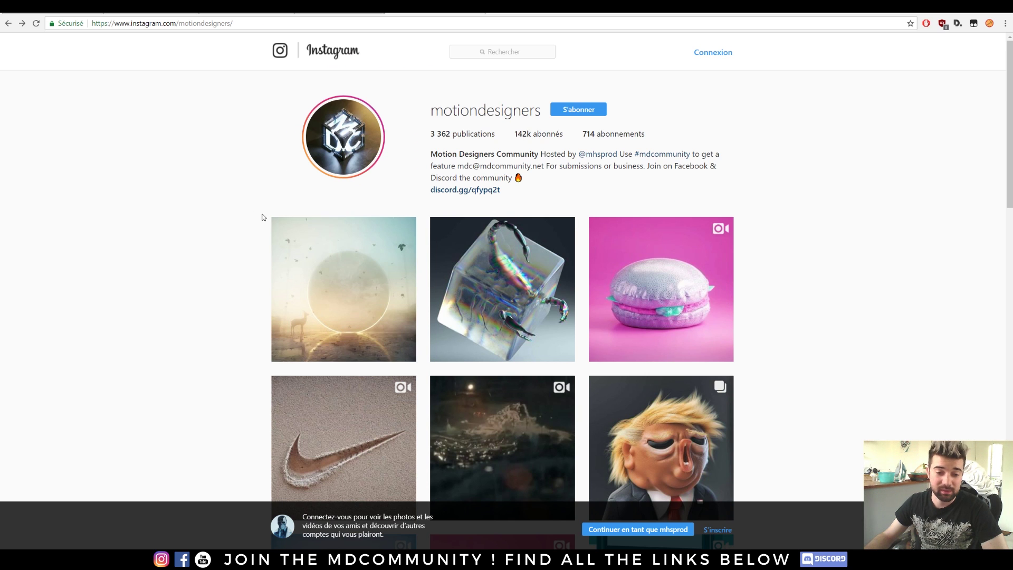
Look through the artwork posts in the motiondesigners Instagram feed.
scroll(160, 199, "down", 4)
scroll(155, 188, "up", 3)
scroll(156, 189, "up", 1)
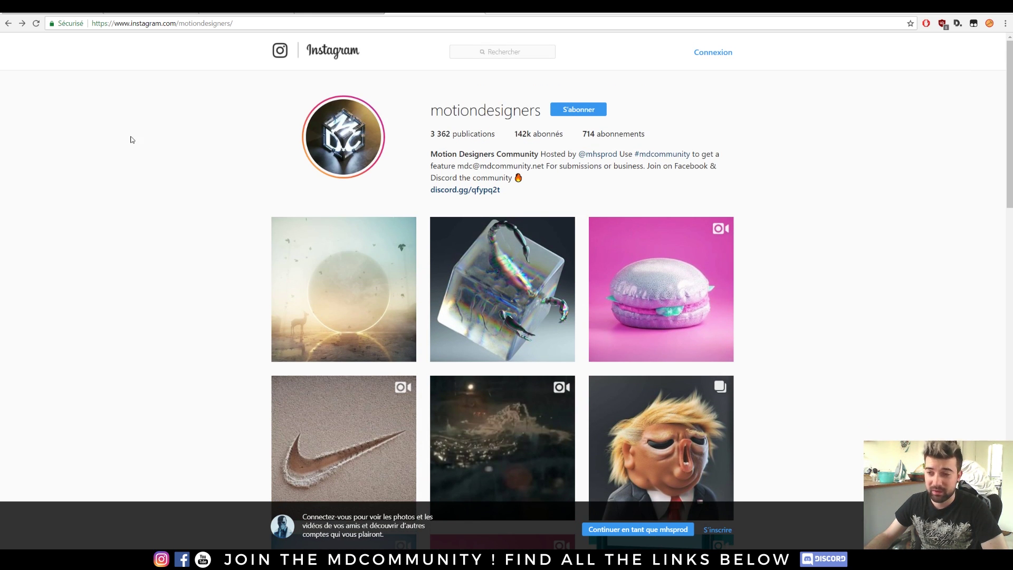
scroll(132, 139, "down", 8)
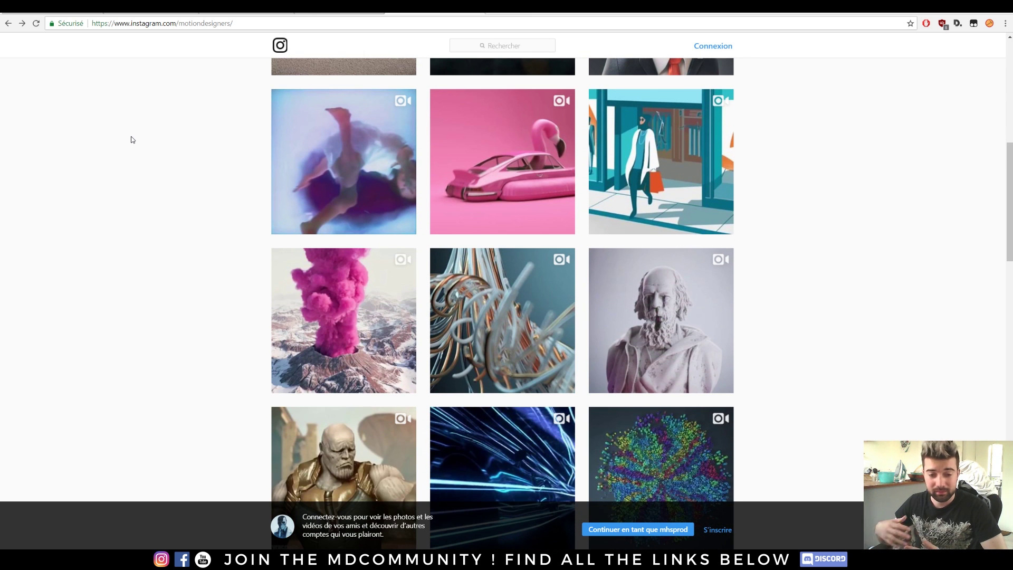
scroll(200, 182, "down", 3)
scroll(200, 182, "down", 13)
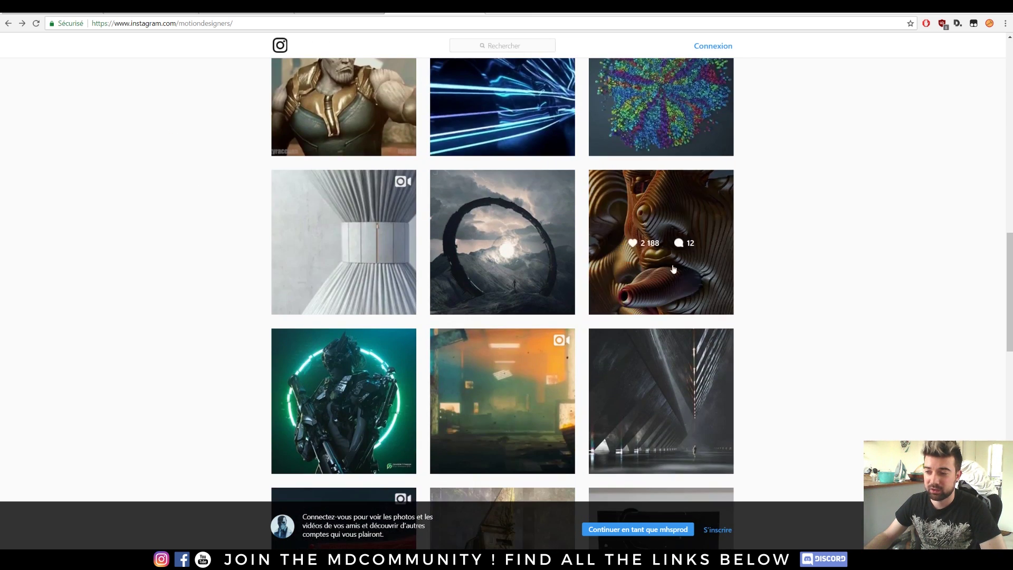
scroll(840, 298, "down", 7)
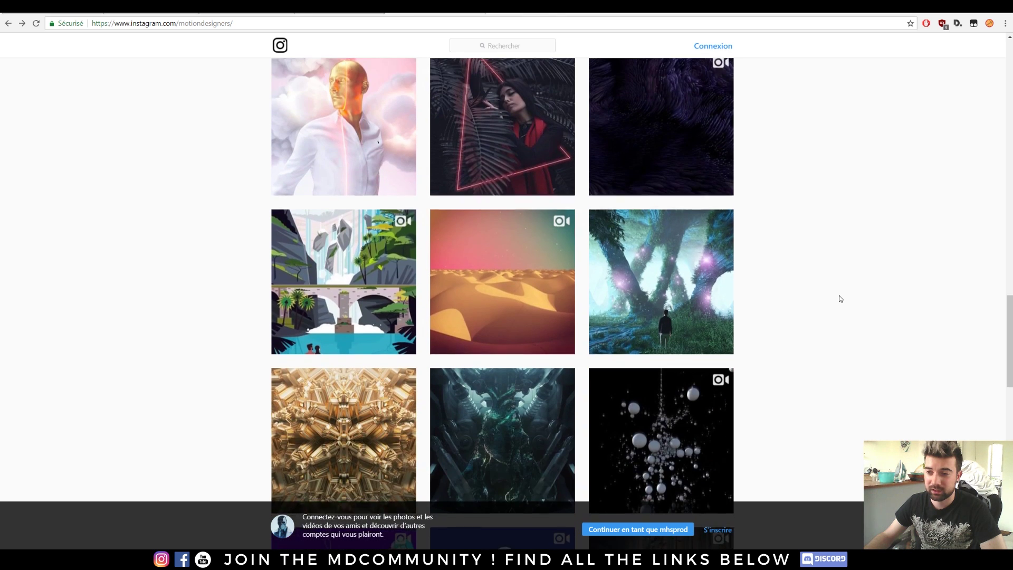
scroll(837, 288, "down", 4)
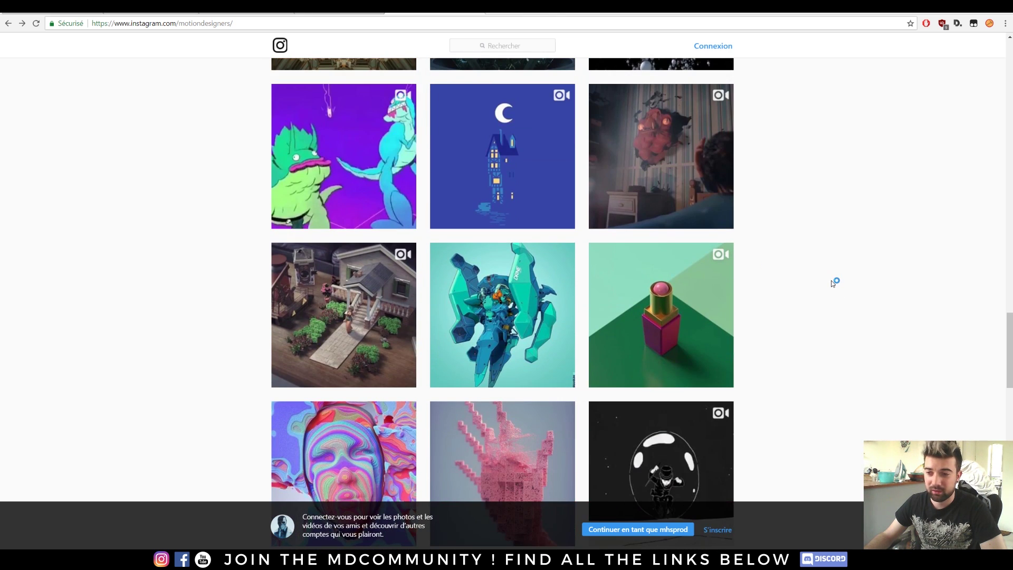
Finish looking through the Instagram feed, switch to JSplacement and view its Digital Guide, closing the guide again.
scroll(833, 280, "down", 4)
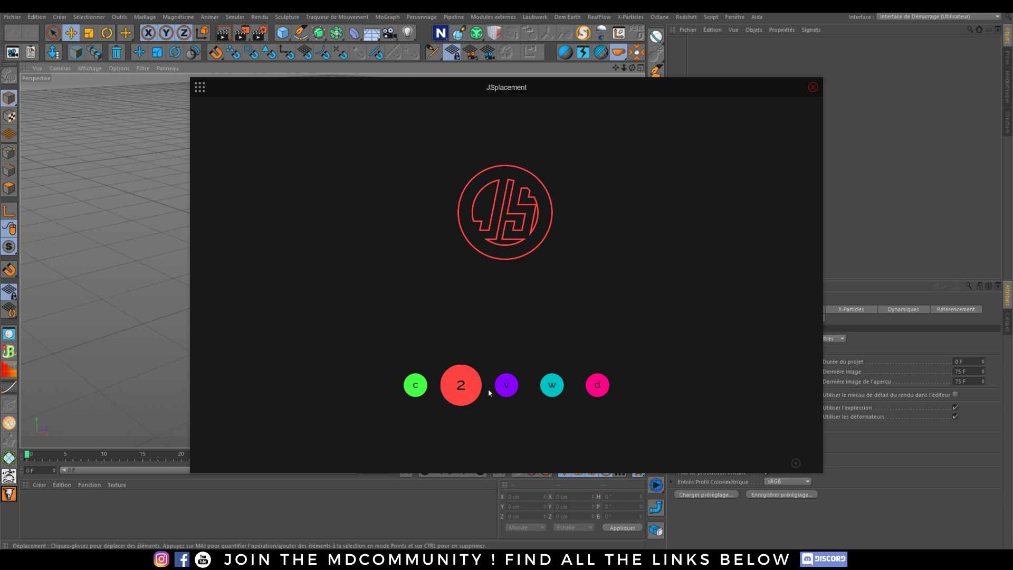
left_click(205, 90)
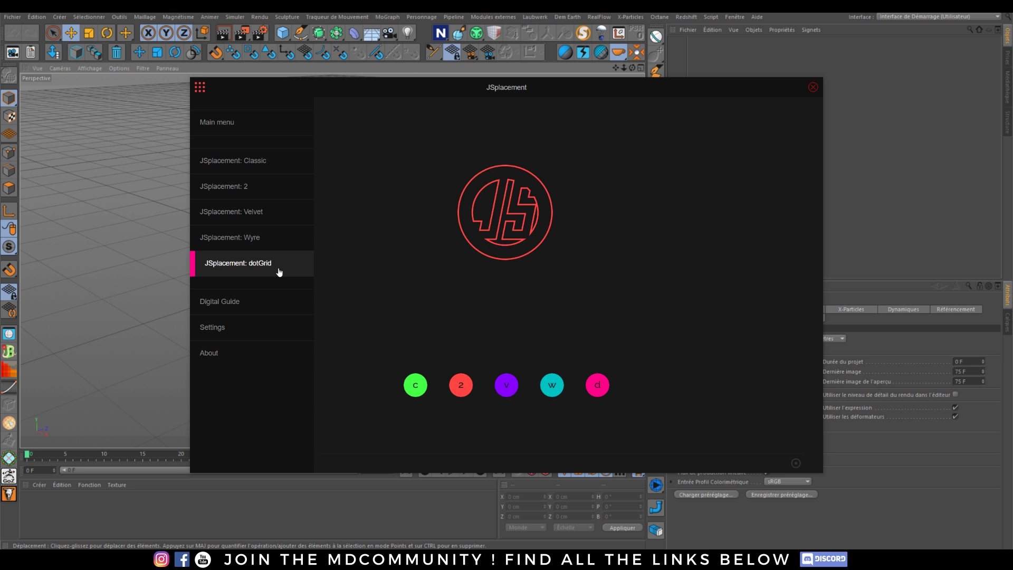
left_click(244, 309)
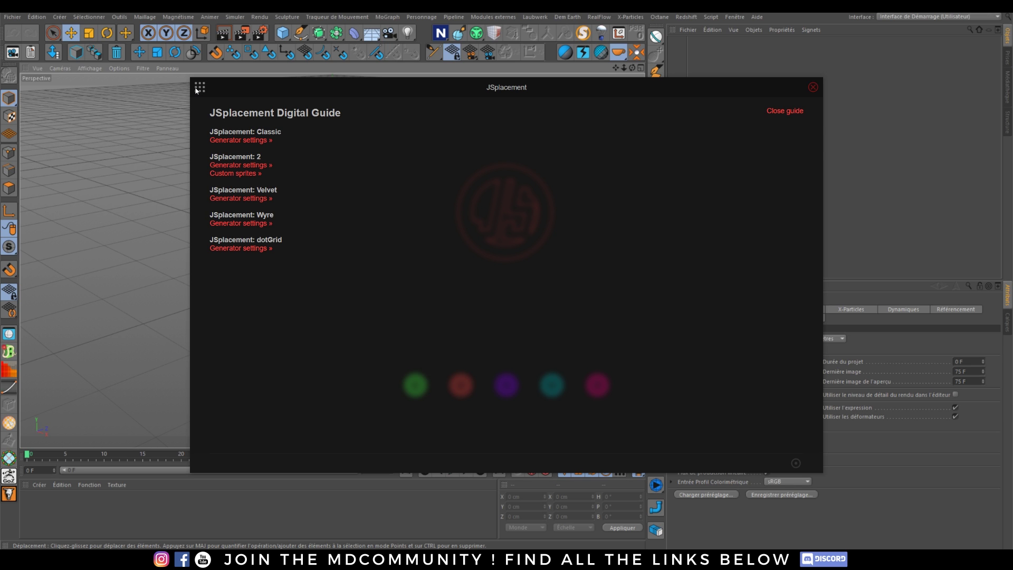
left_click(787, 111)
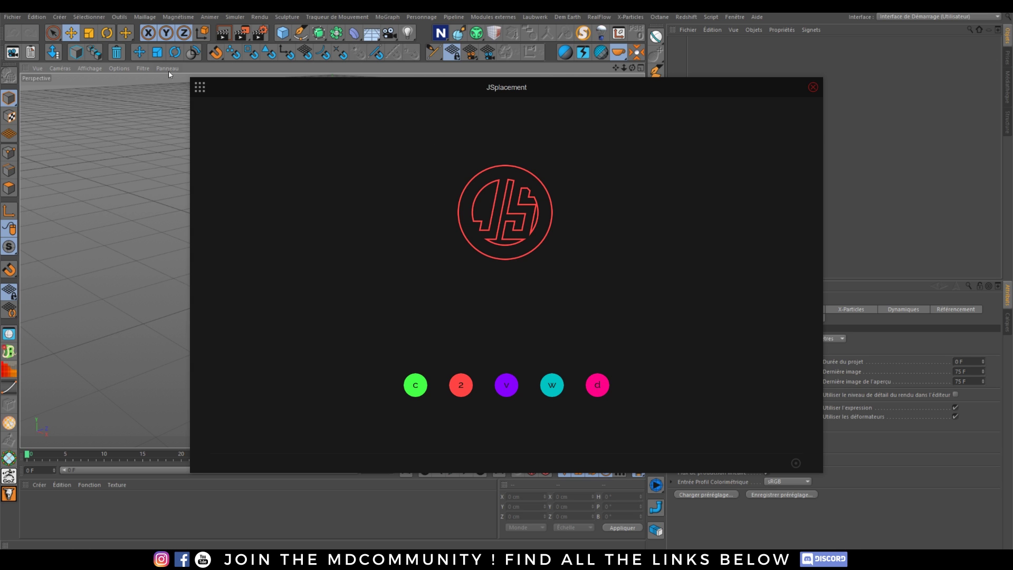
Open the JSplacement: Classic generator and generate a displacement map with its default settings.
left_click(199, 88)
left_click(234, 168)
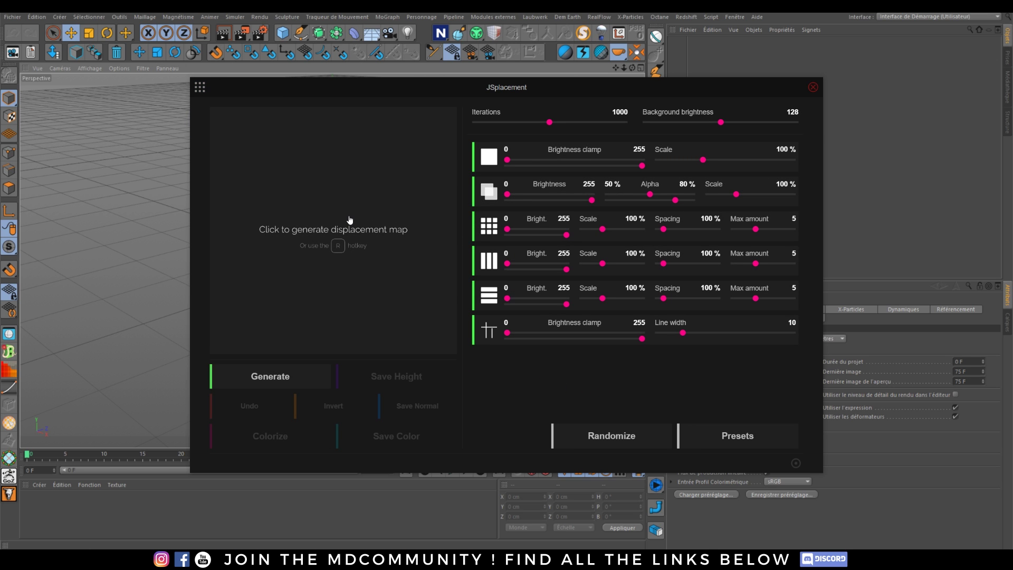
left_click(378, 321)
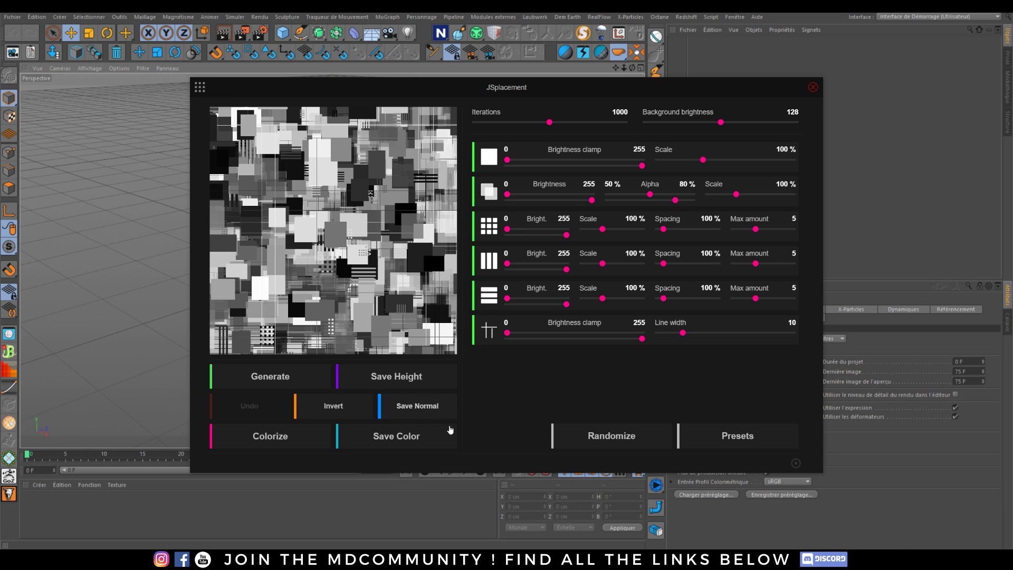
Look at the JSplacement: 2 generator, switch to JSplacement: dotGrid and generate a dot pattern map.
left_click(205, 87)
left_click(245, 191)
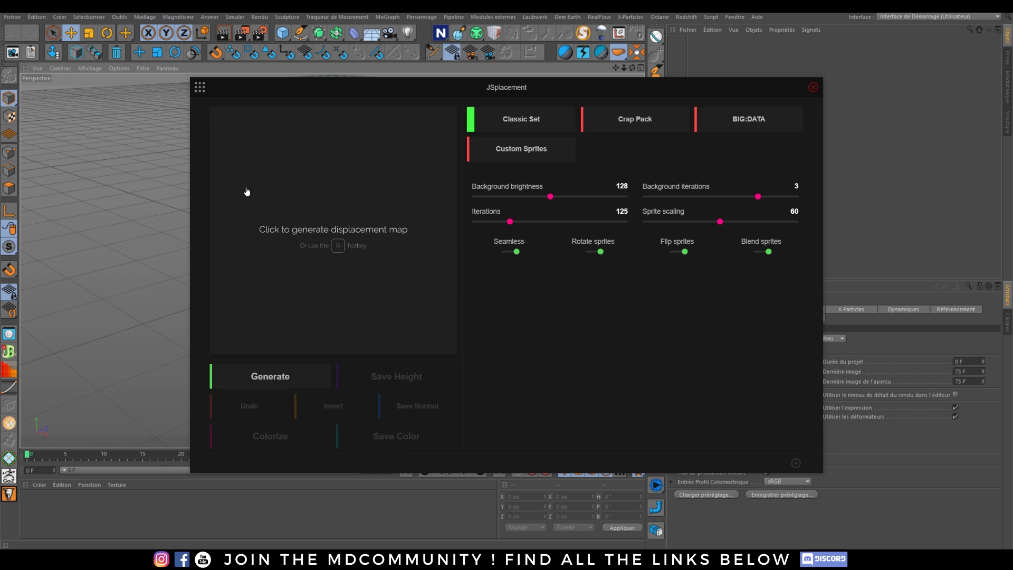
left_click(196, 91)
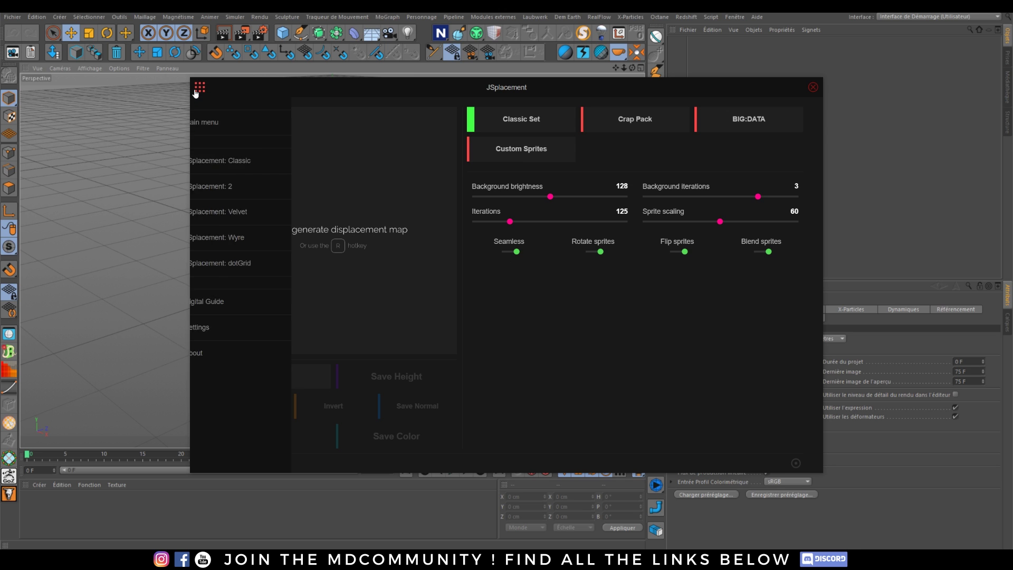
left_click(252, 267)
left_click(407, 277)
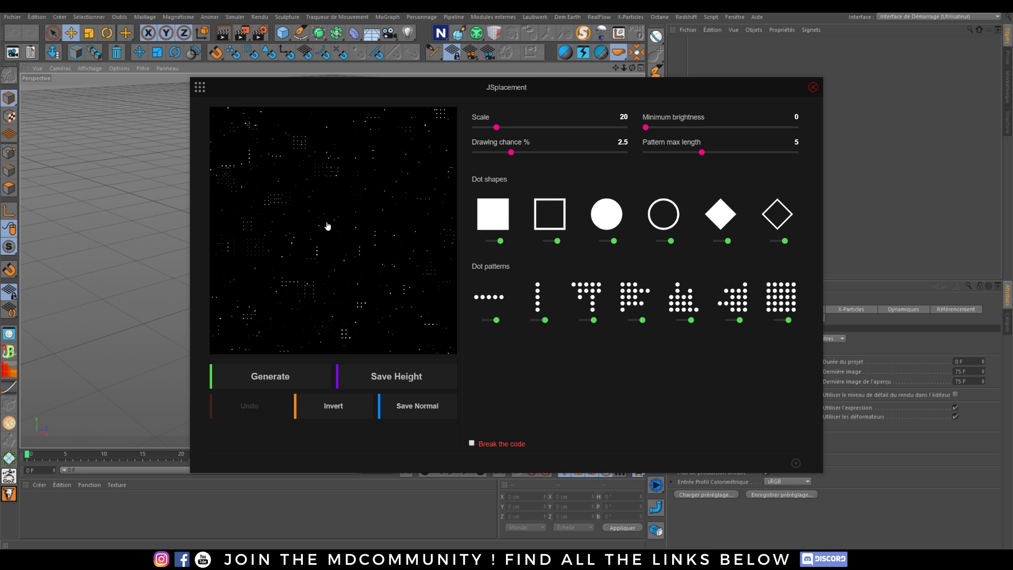
Generate a displacement map in JSplacement: 2 with the Classic Set and 260 iterations.
left_click(198, 87)
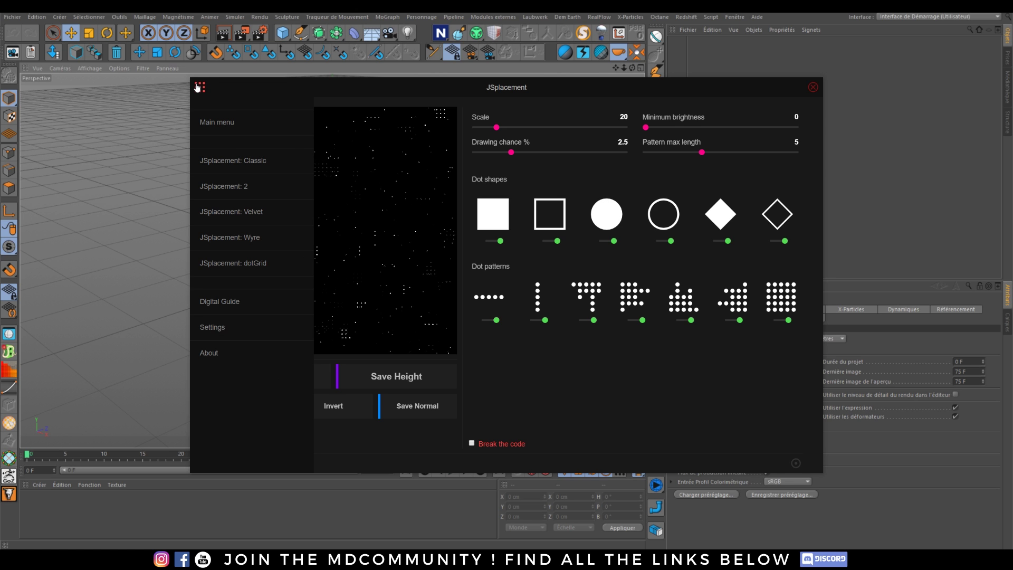
left_click(244, 194)
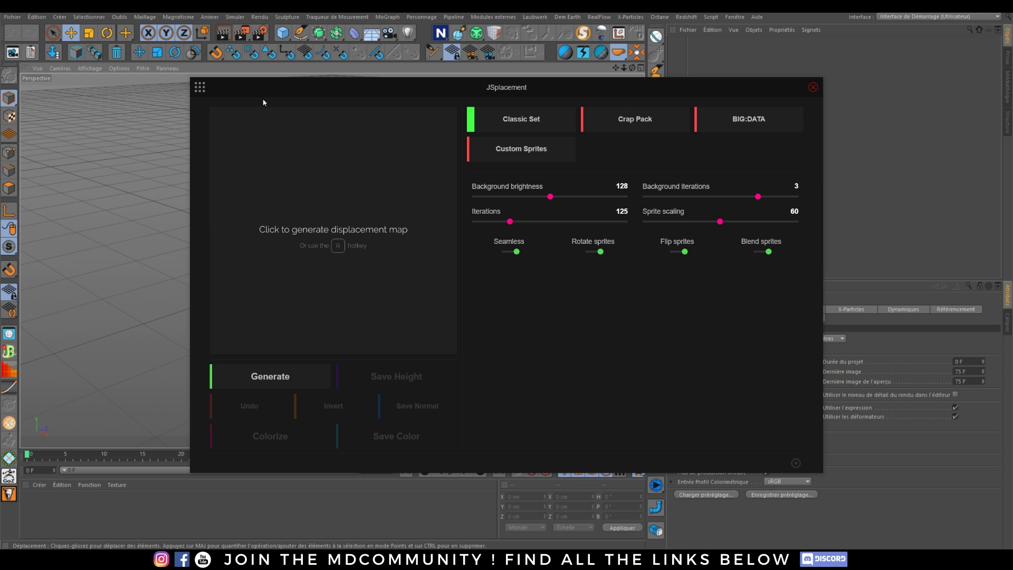
left_click(332, 282)
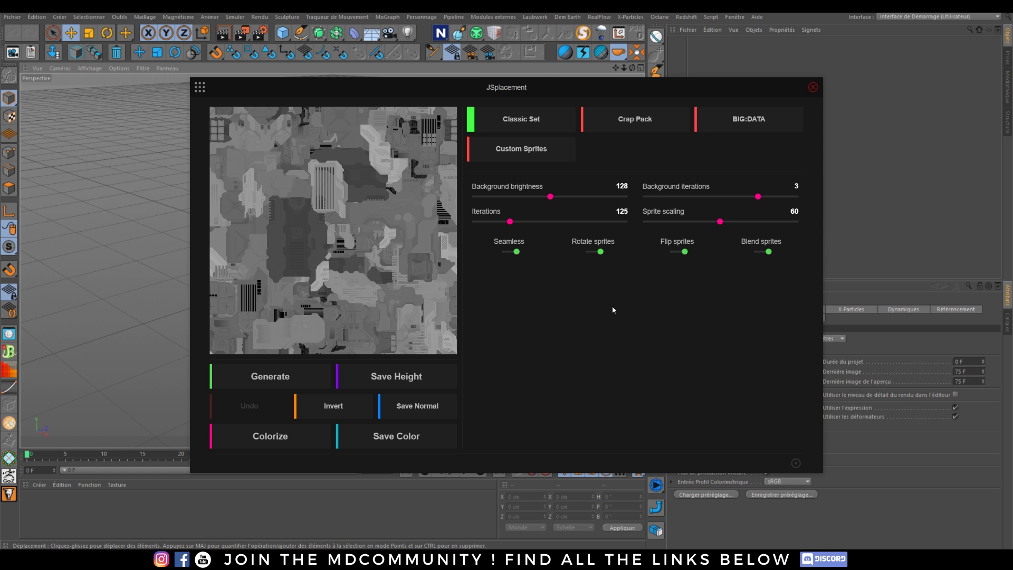
left_click_drag(509, 222, 552, 227)
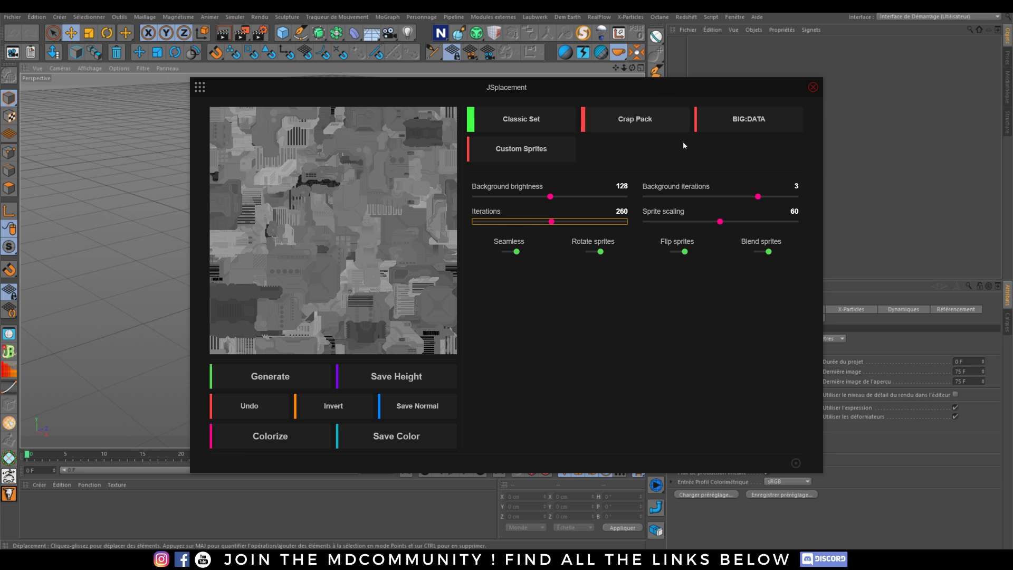
Save the height map in a new folder named "tuto english" inside the Jsplacement folder, keeping the suggested file name.
left_click(391, 378)
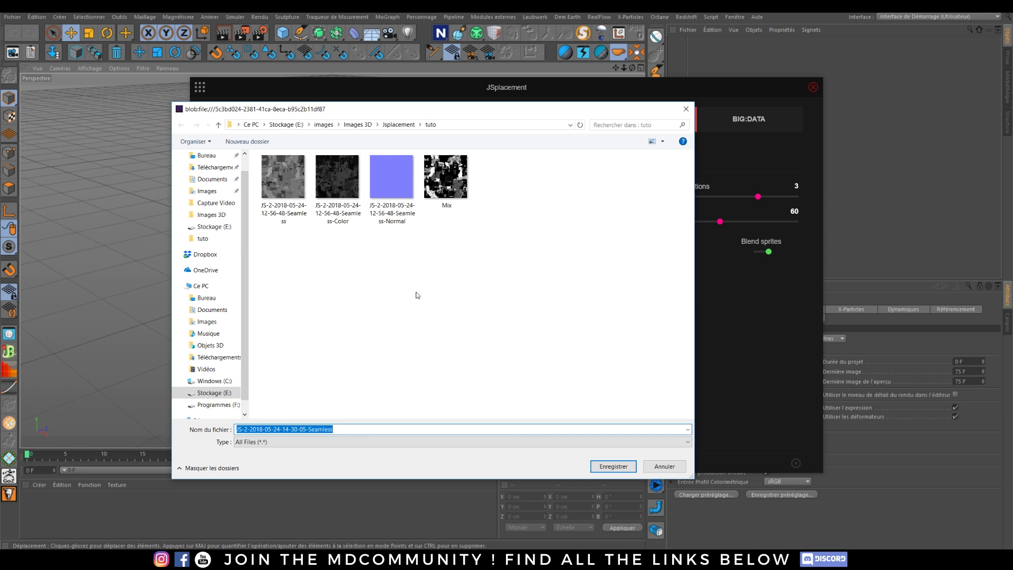
left_click(400, 125)
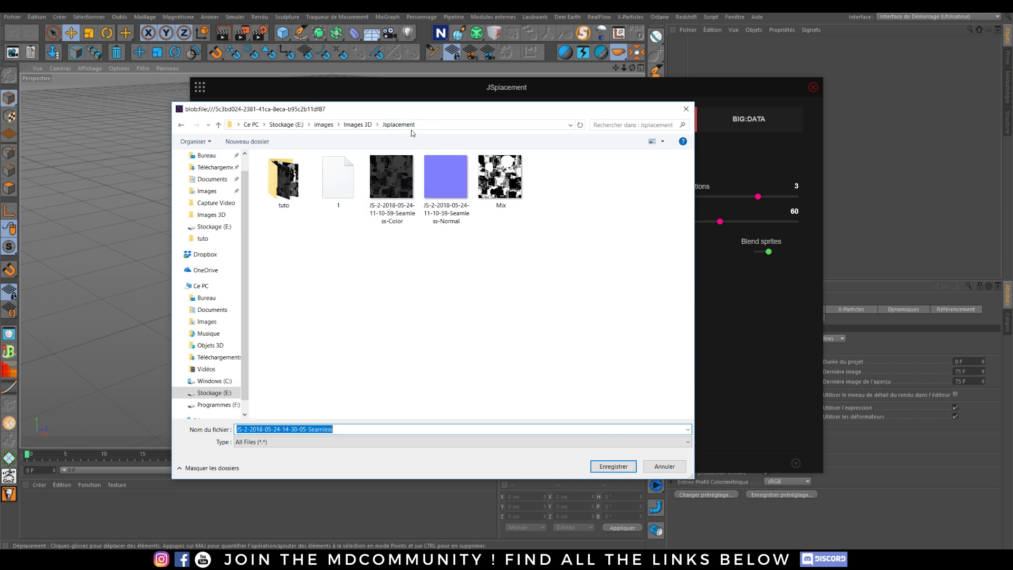
left_click(388, 243)
right_click(339, 248)
mouse_move(318, 356)
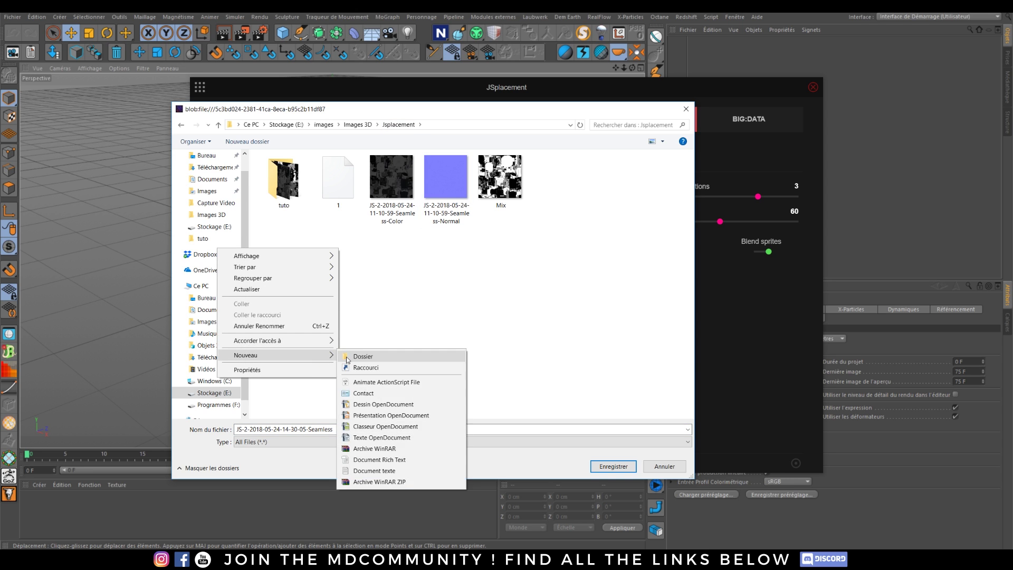
left_click(361, 355)
type("tuto")
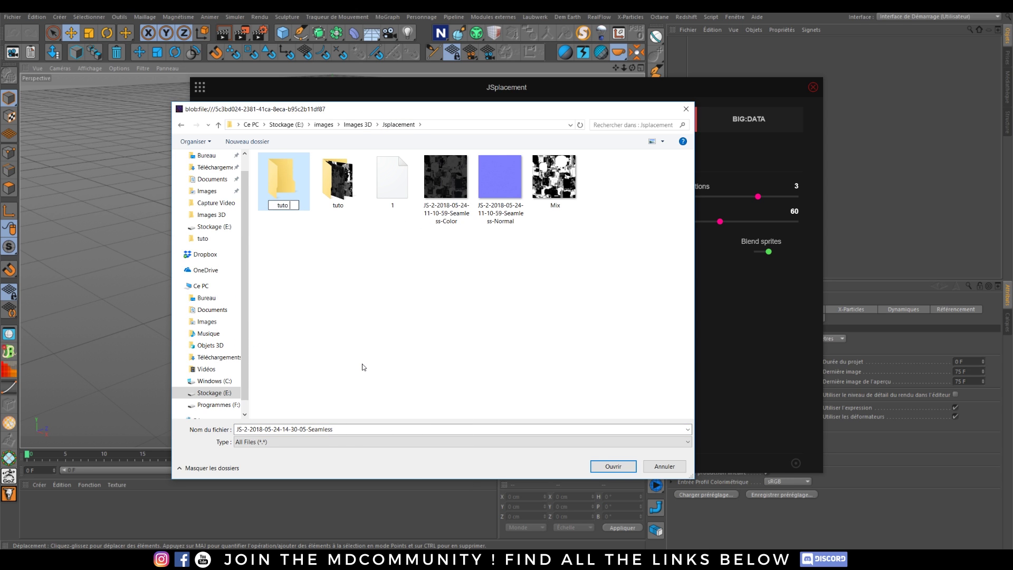
type(" english")
key("Return")
double_click(328, 186)
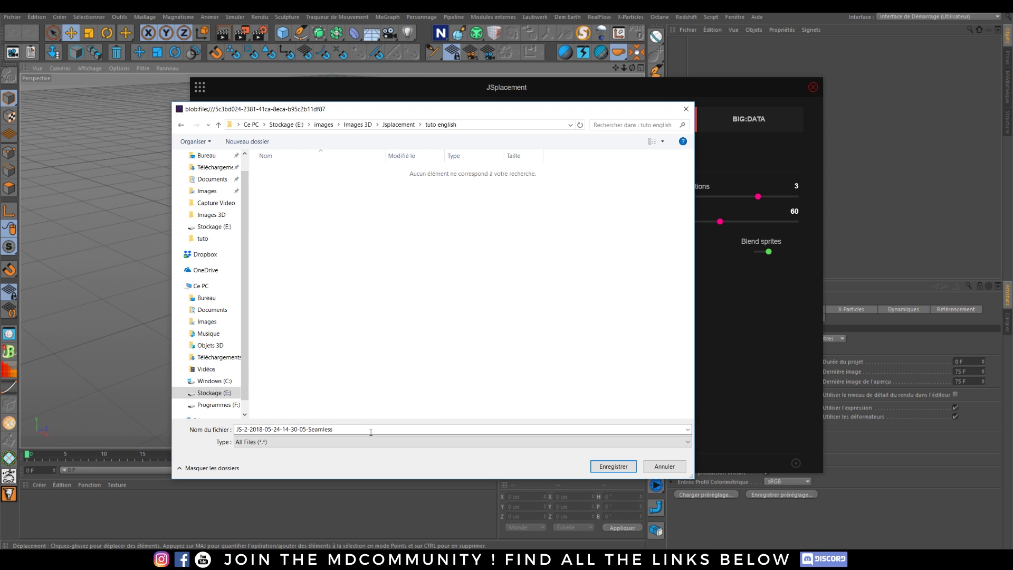
left_click(604, 468)
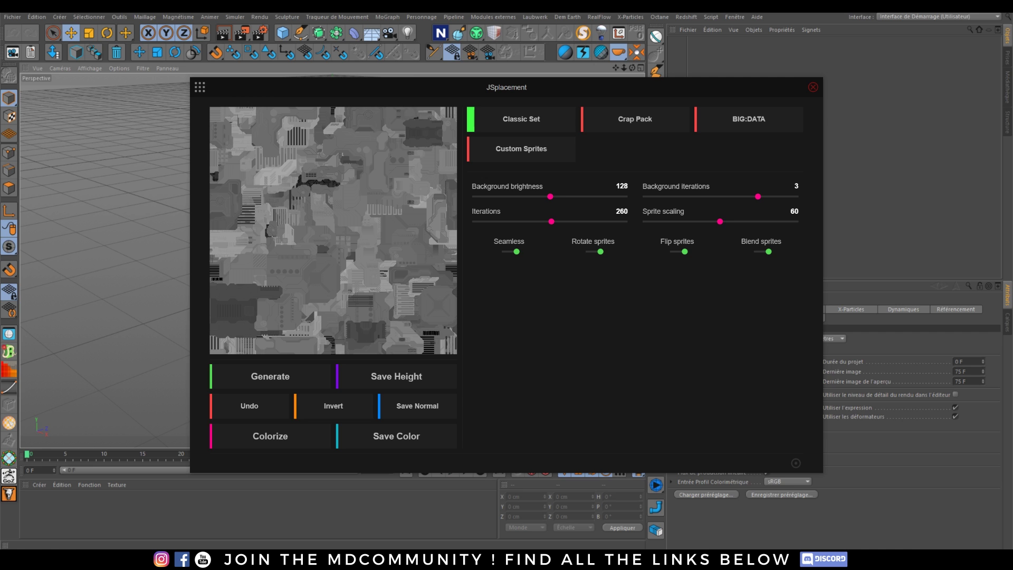
Open the "tuto english" folder in File Explorer to check the saved height map, moving the window off the map preview.
left_click_drag(1012, 115, 495, 127)
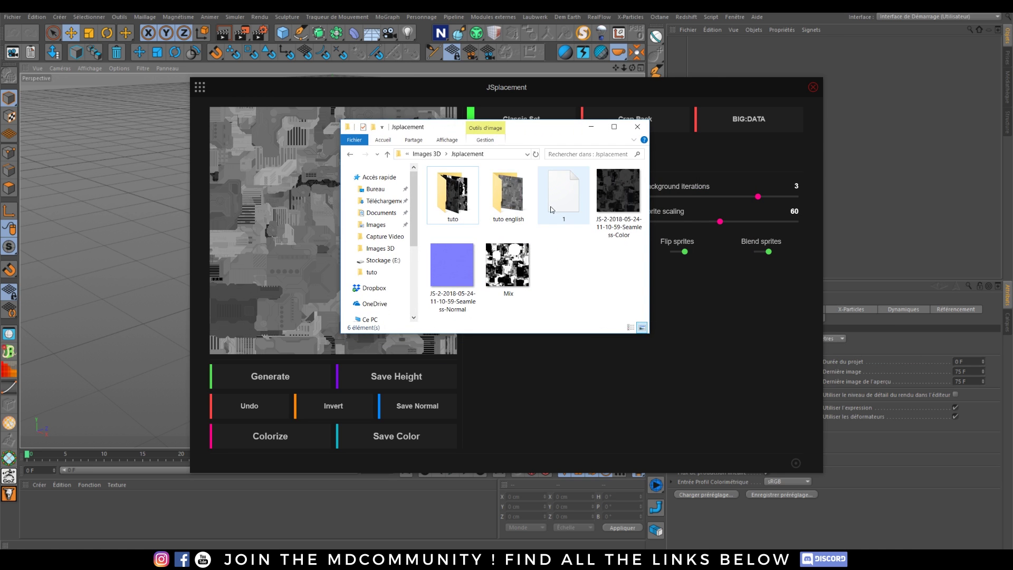
left_click(550, 204)
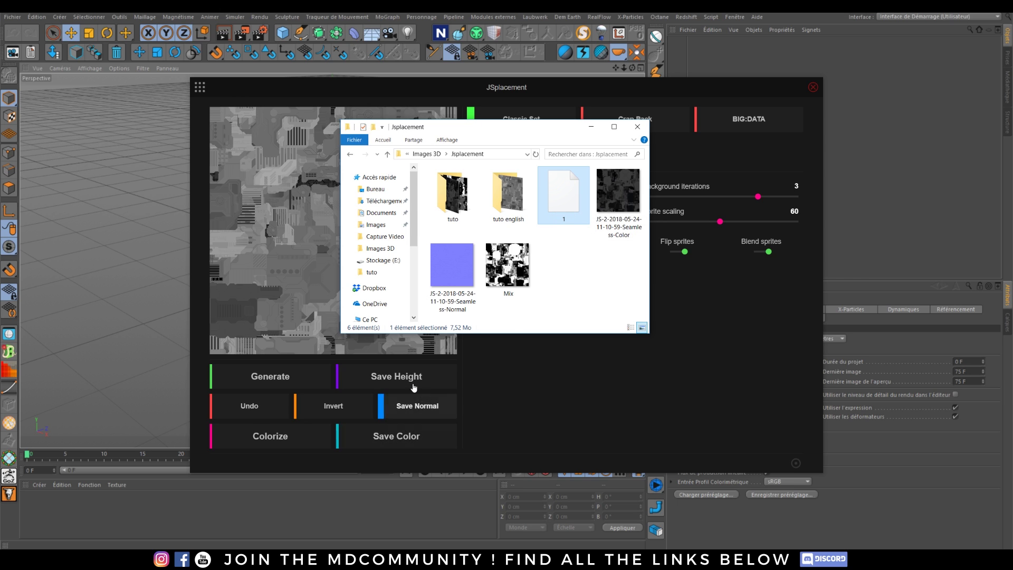
double_click(492, 201)
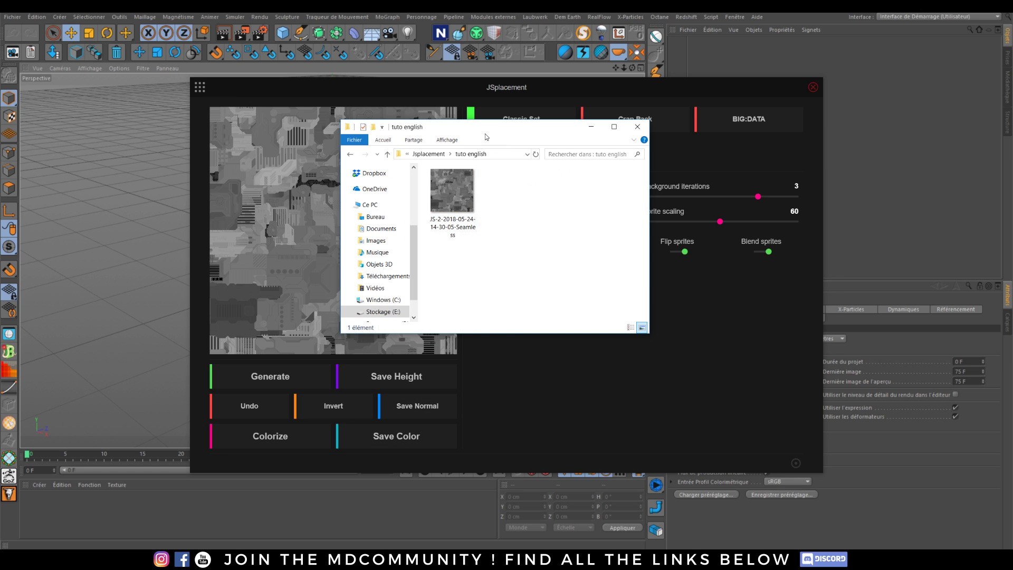
left_click_drag(484, 132, 665, 141)
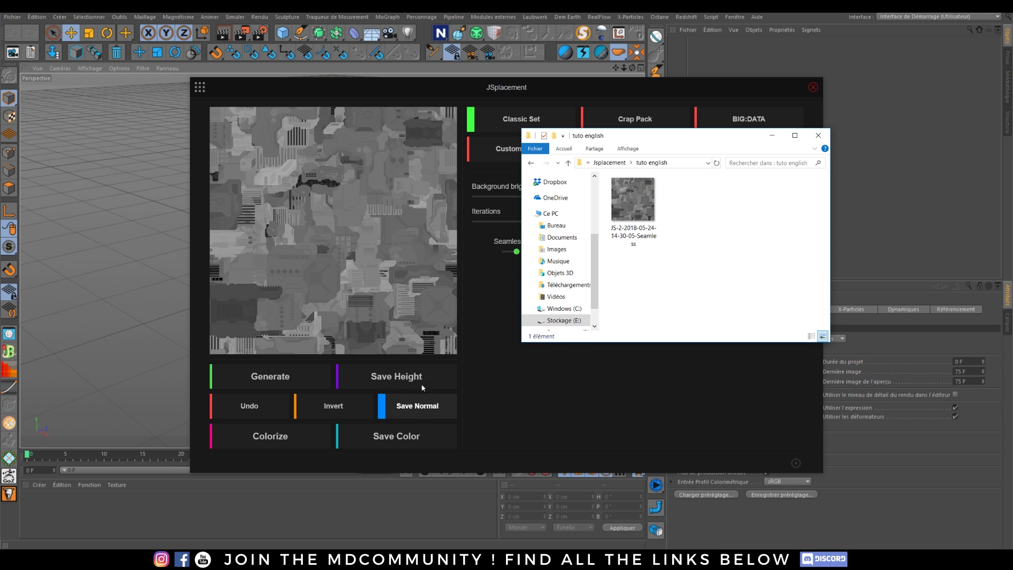
Save the normal map in the "tuto english" folder under its suggested file name.
left_click(421, 409)
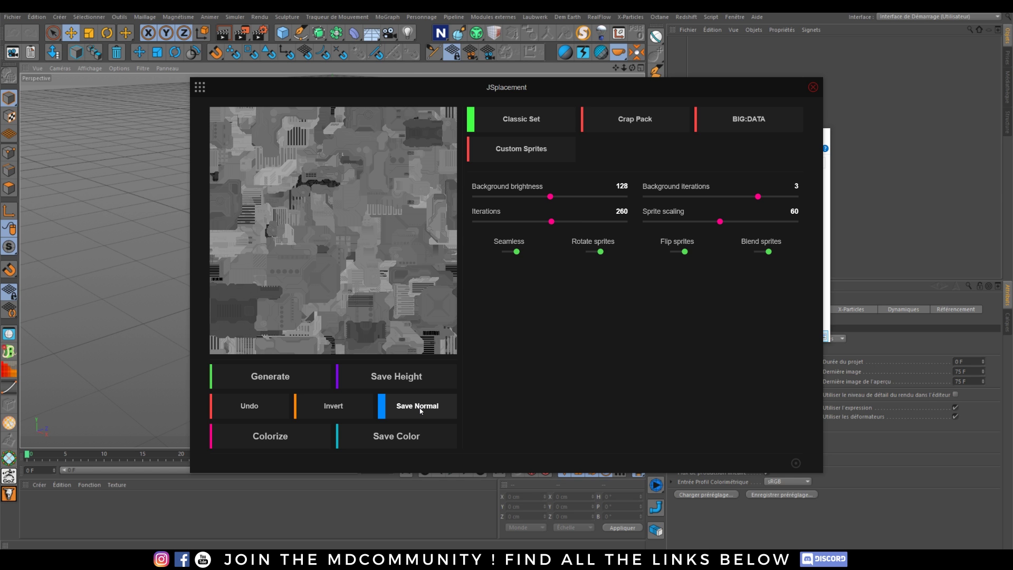
left_click(421, 407)
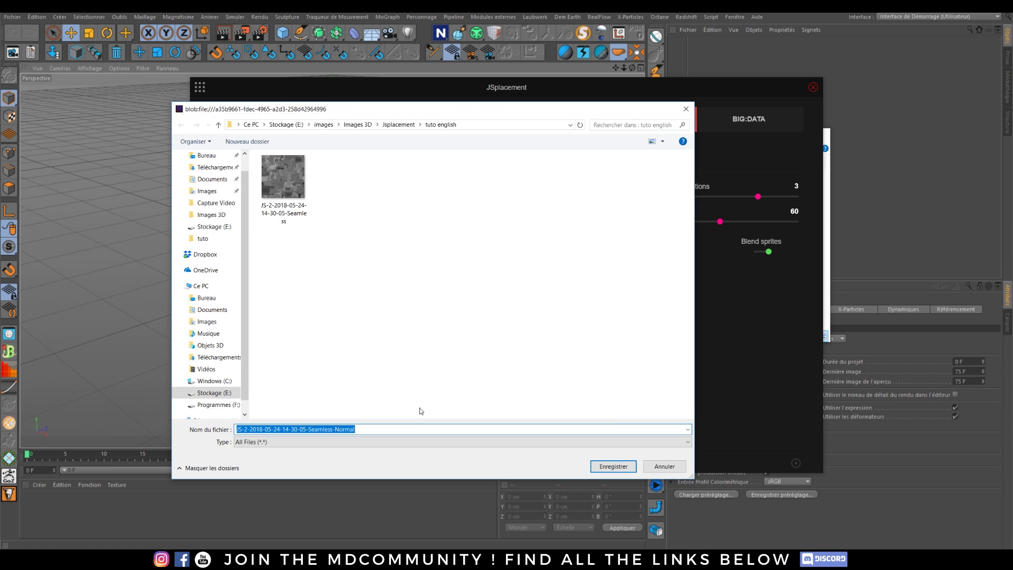
left_click(613, 466)
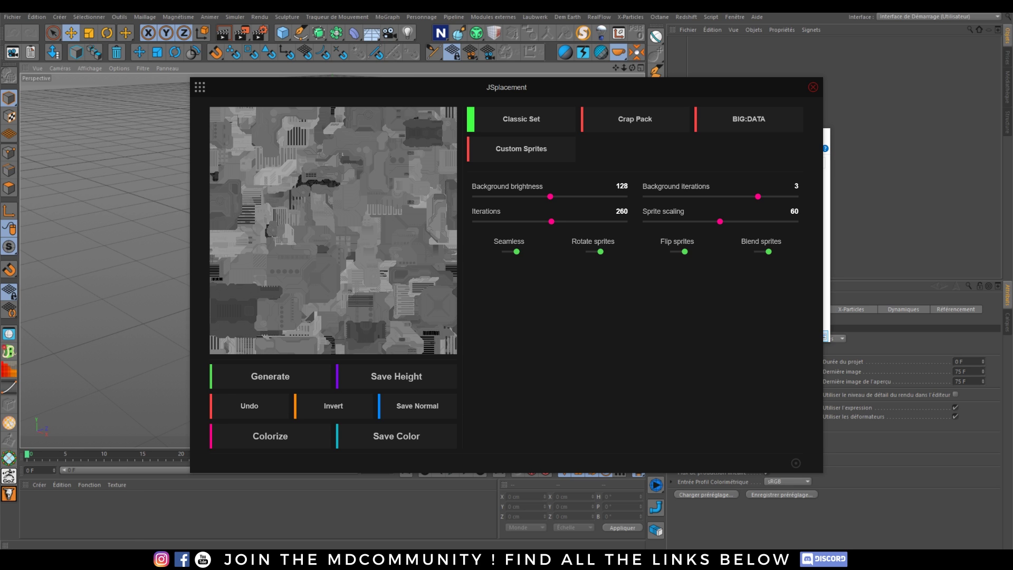
Launch After Effects, check the saved maps in the "tuto english" folder and return to JSplacement.
left_click(115, 556)
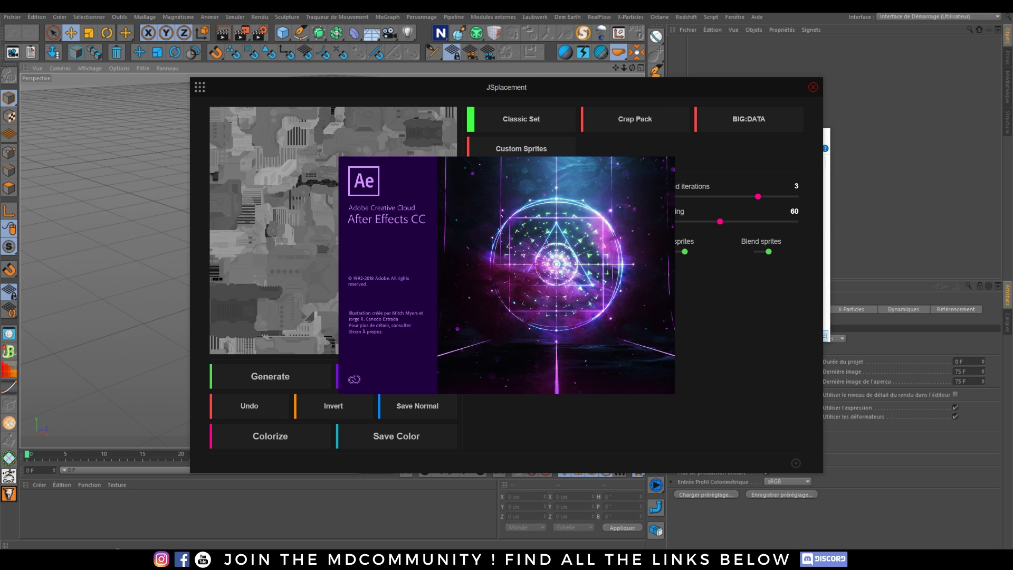
left_click(123, 556)
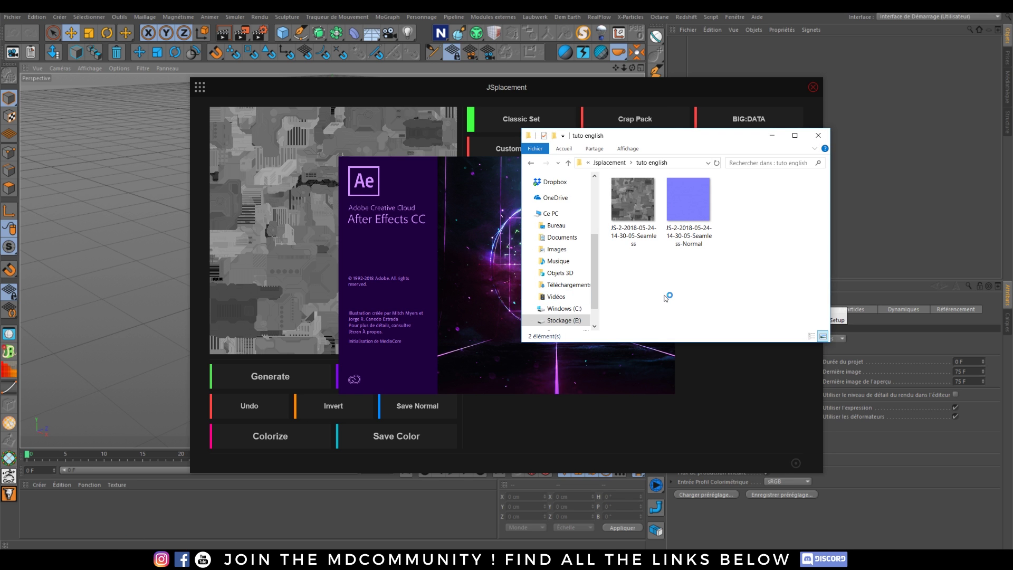
left_click(511, 410)
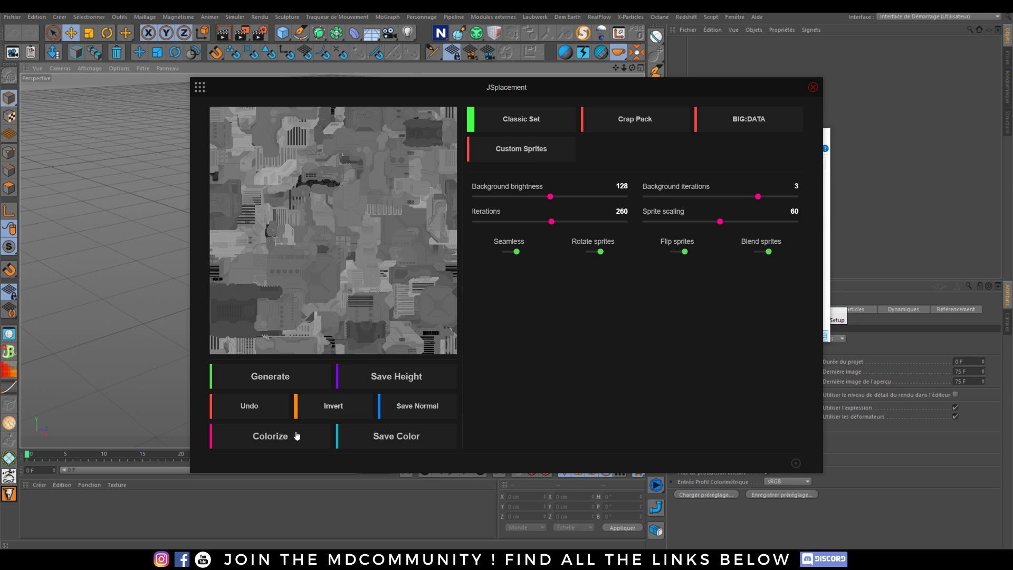
Colorize the displacement map with the black and dark grey gradient and save the color map in the "tuto english" folder.
left_click(276, 438)
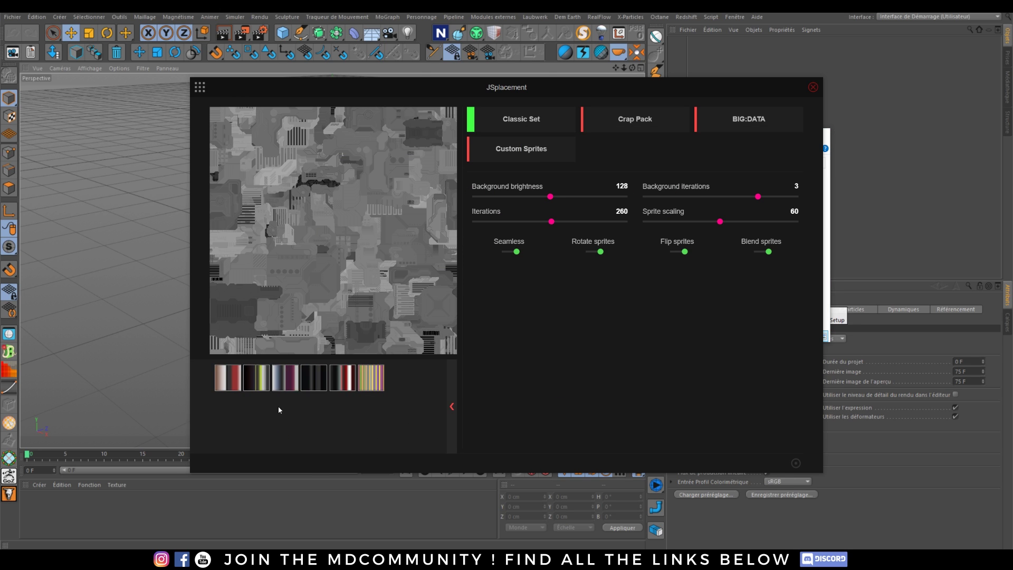
left_click(312, 379)
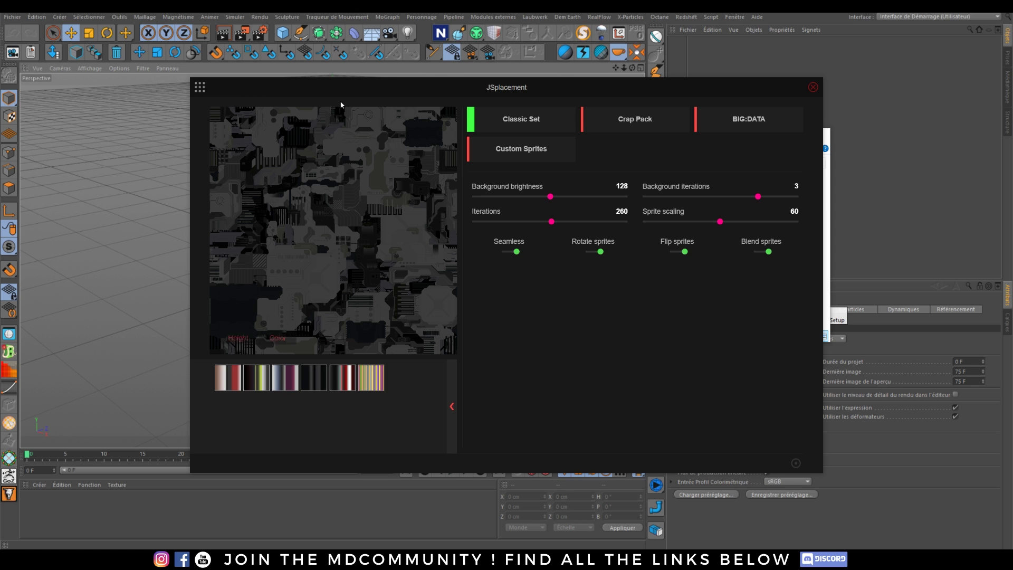
left_click(450, 403)
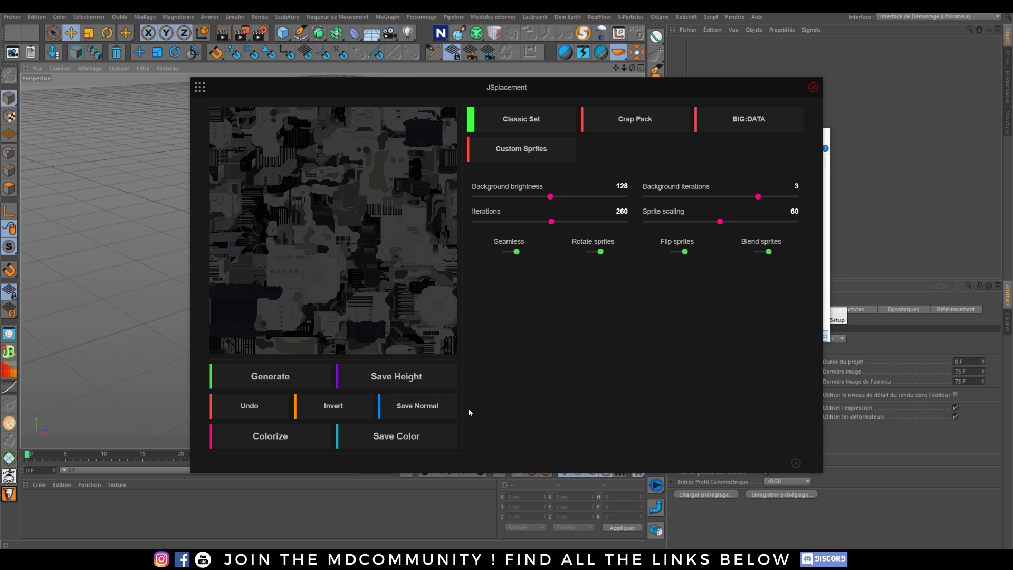
left_click(393, 438)
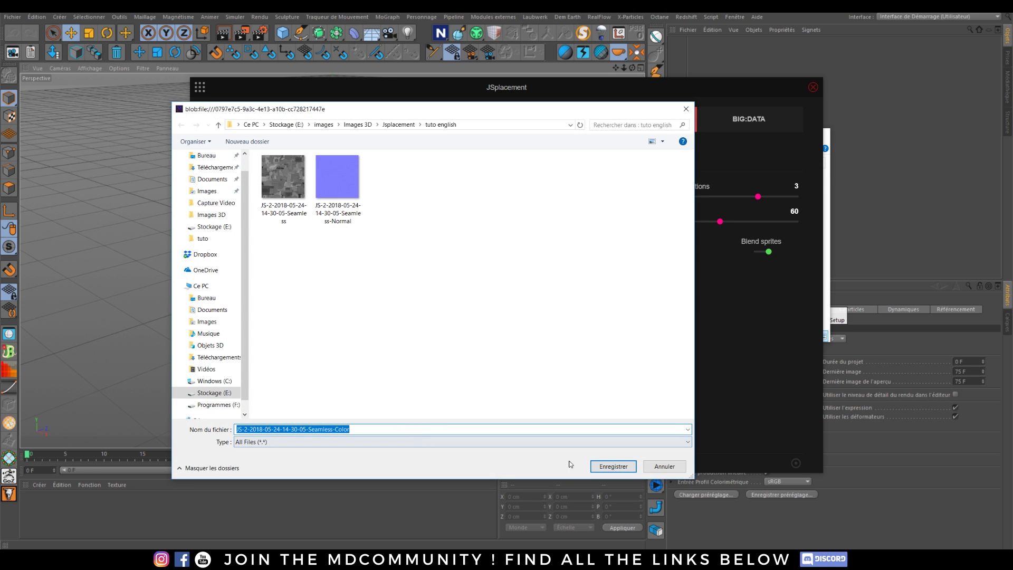
left_click(613, 466)
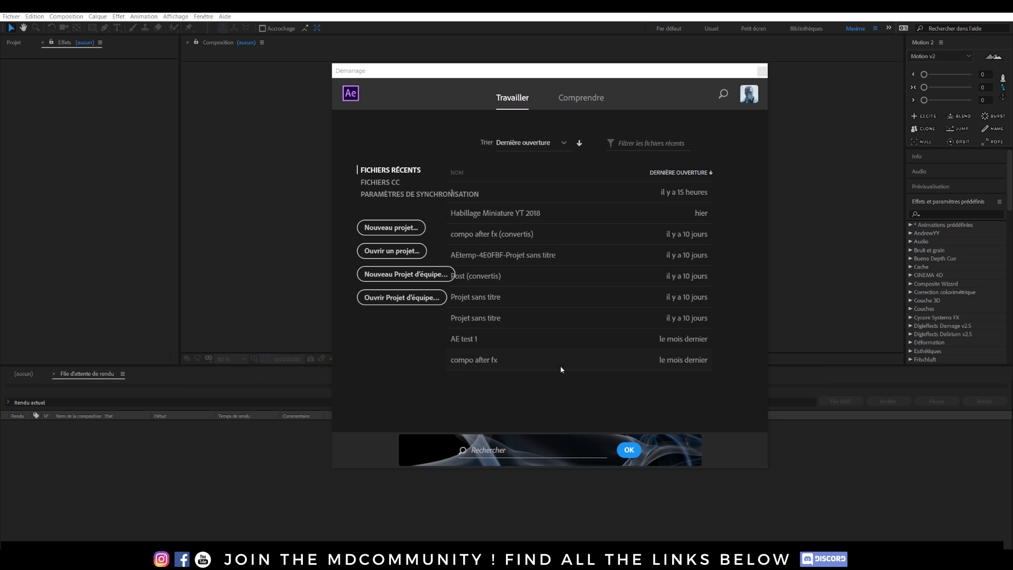
Switch to After Effects and dismiss its start dialog to reach the empty project.
left_click(762, 70)
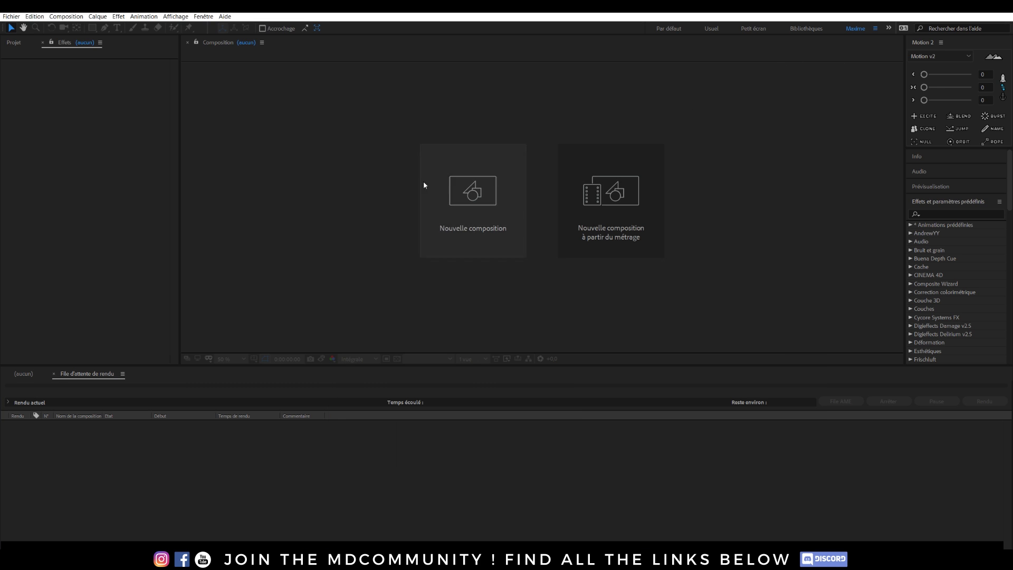
Import the height map and the color map from the "tuto english" folder into the After Effects project.
left_click(26, 376)
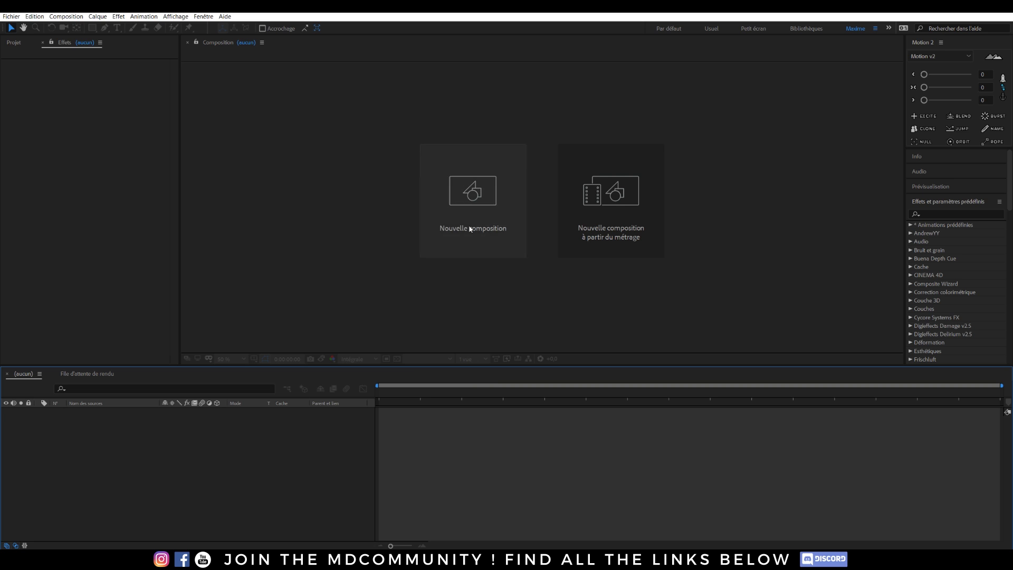
left_click(143, 560)
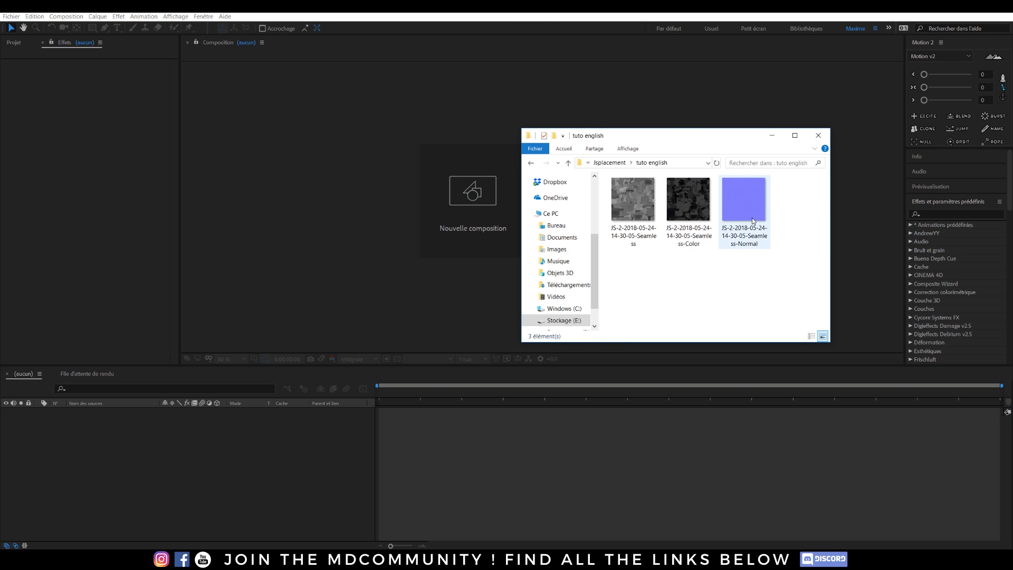
left_click_drag(639, 211, 97, 190)
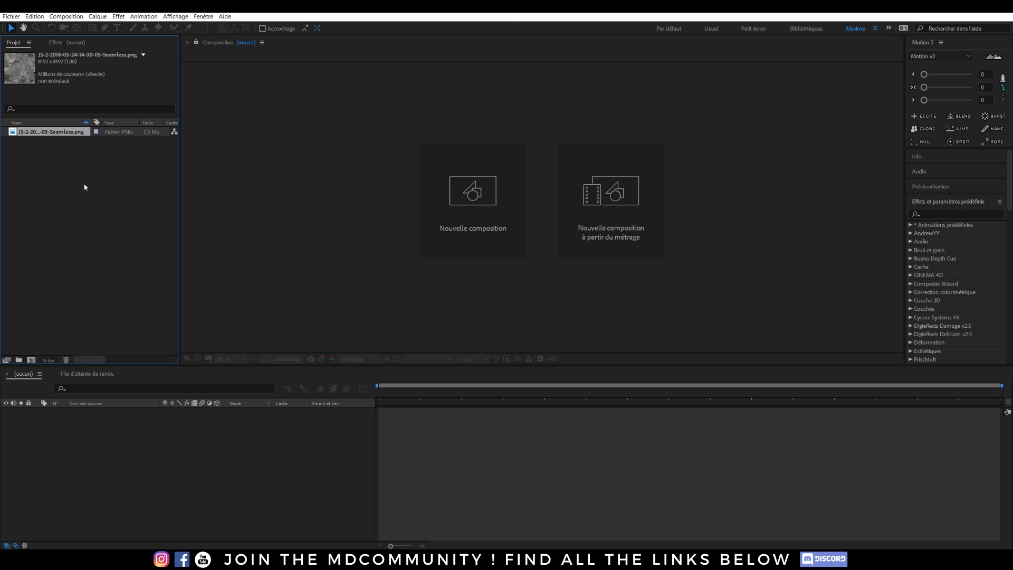
left_click(12, 16)
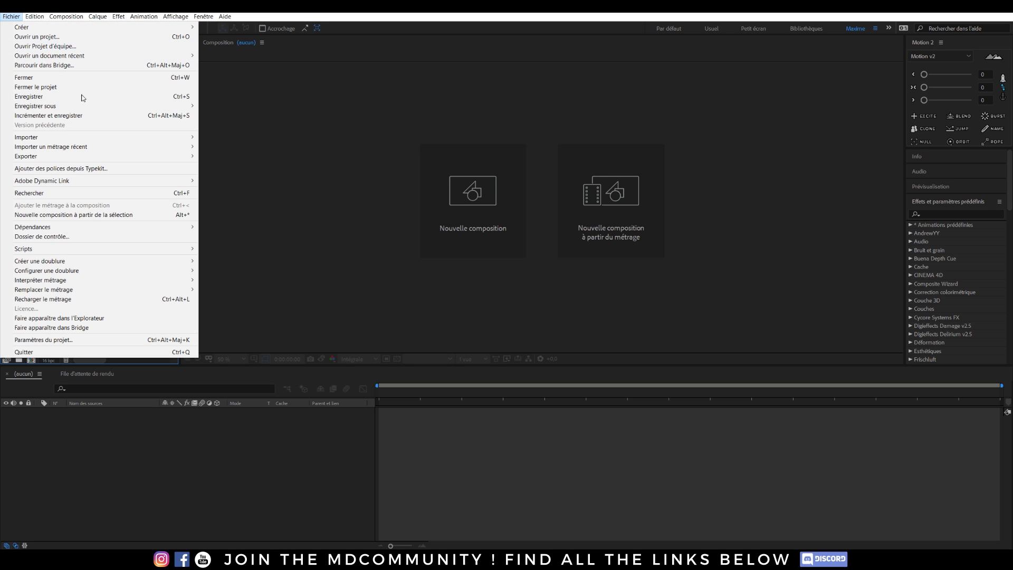
left_click(220, 138)
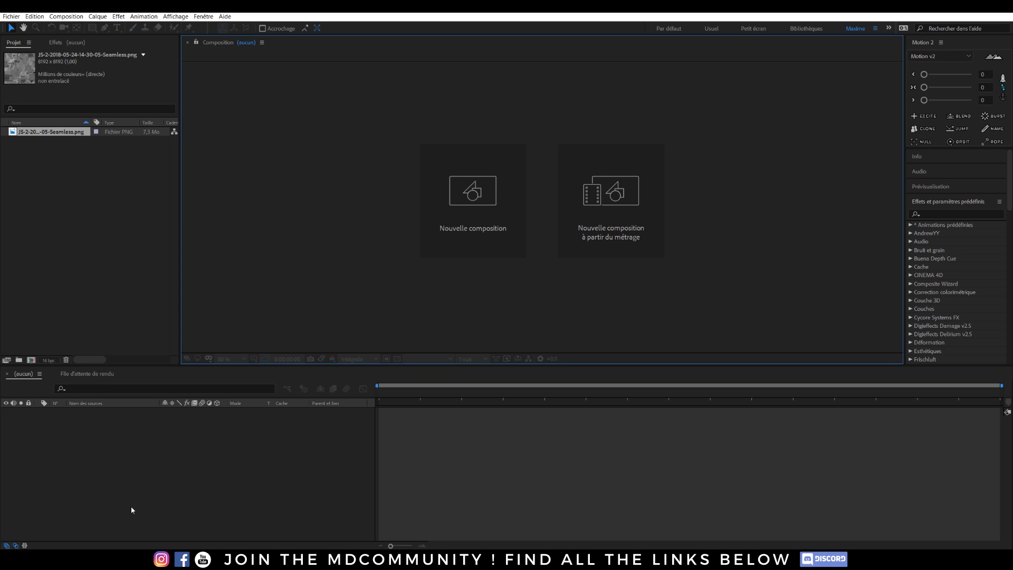
left_click(122, 560)
left_click_drag(686, 239, 60, 180)
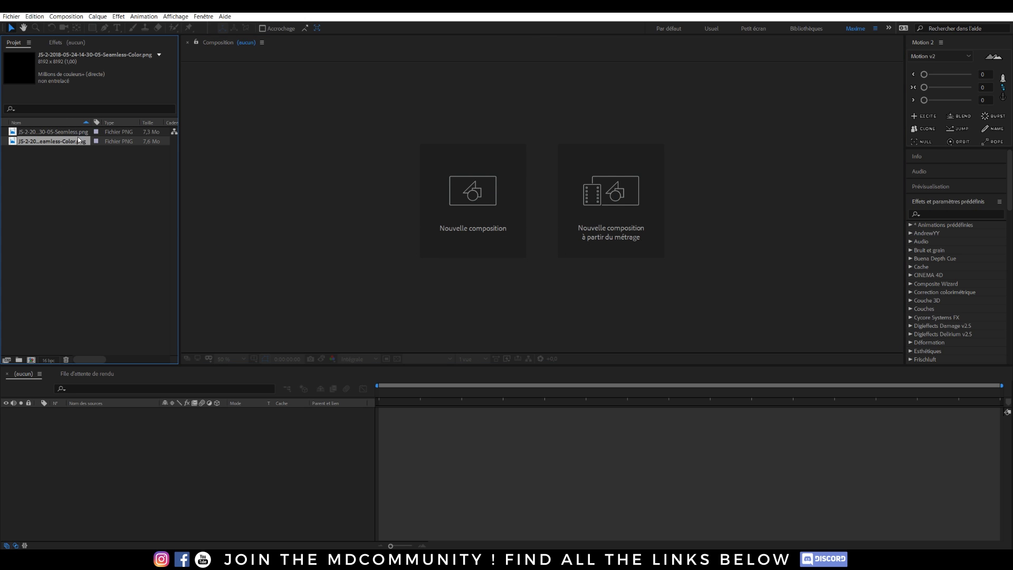
Create a new composition from the imported color map and fit the whole image in the viewer.
left_click_drag(54, 141, 518, 289)
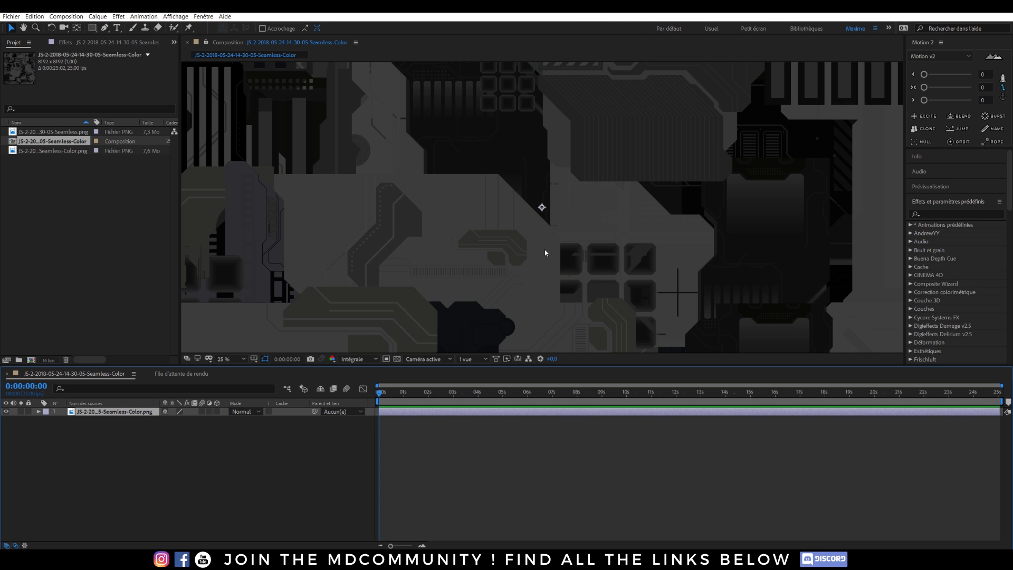
scroll(545, 252, "down", 4)
scroll(546, 253, "down", 1)
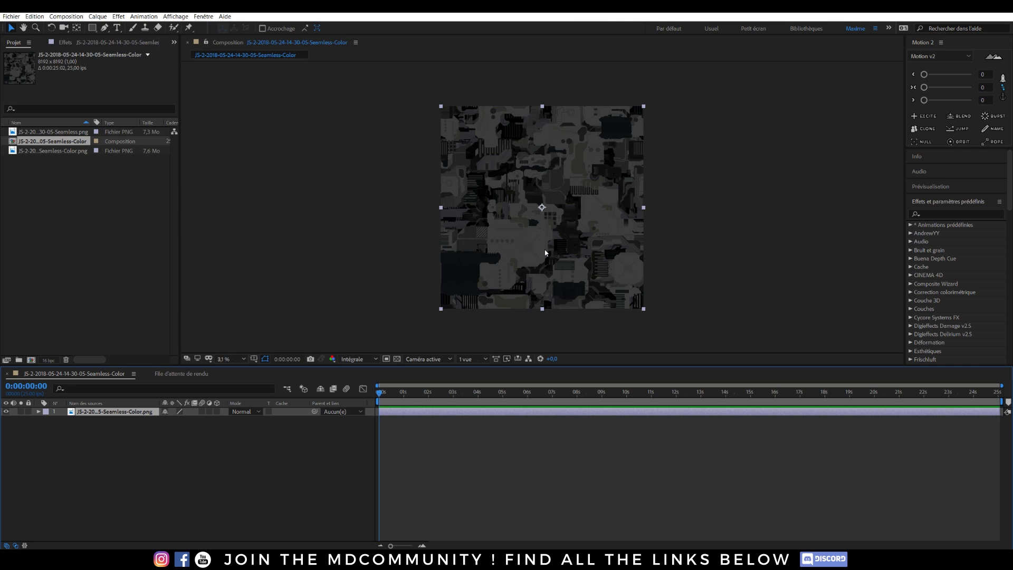
scroll(541, 263, "up", 1)
Add an adjustment layer above the color map and apply a Curves (Courbes) effect to it.
key("ctrl+alt+y")
left_click(88, 403)
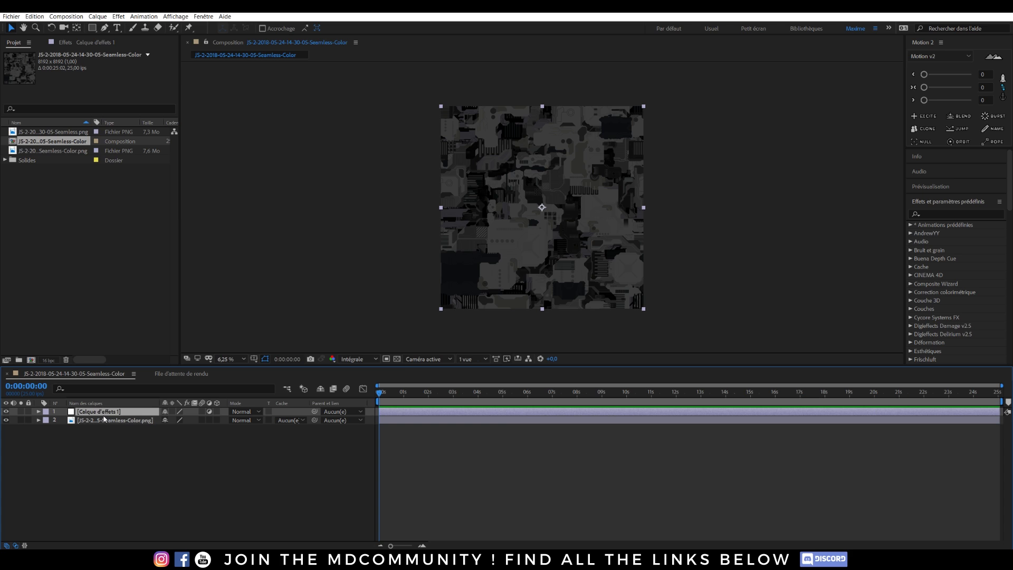
key("ctrl+space")
left_click(44, 403)
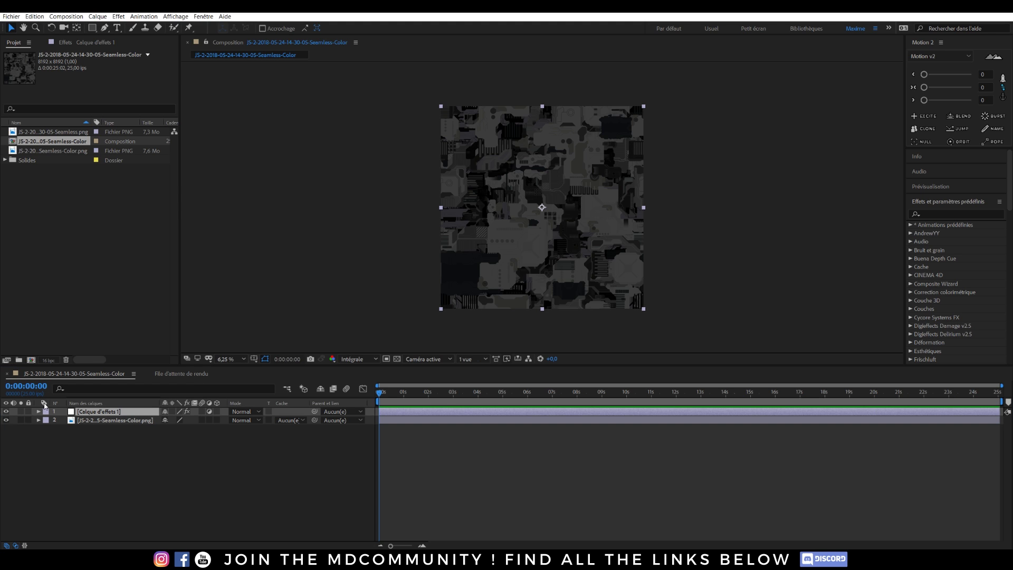
left_click(77, 44)
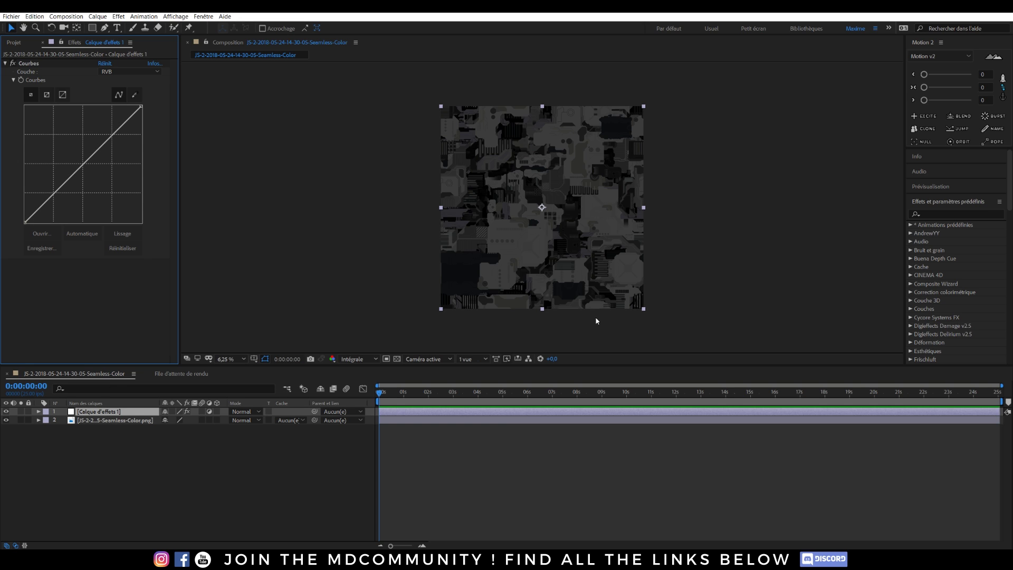
left_click(930, 214)
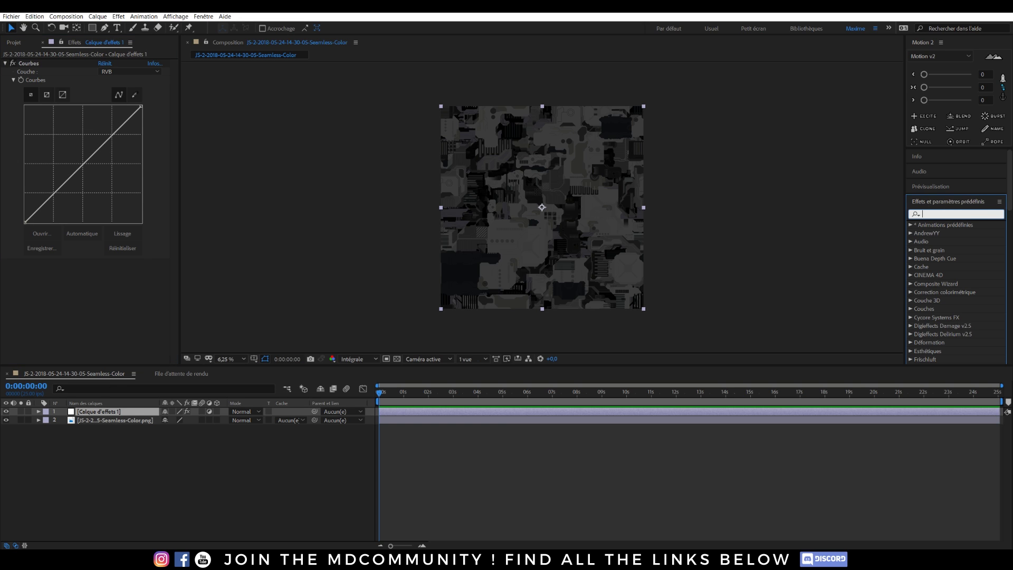
Try steep high-contrast RGB curves on the adjustment layer, resetting the curve between attempts.
left_click_drag(51, 199, 61, 234)
left_click_drag(127, 143, 89, 106)
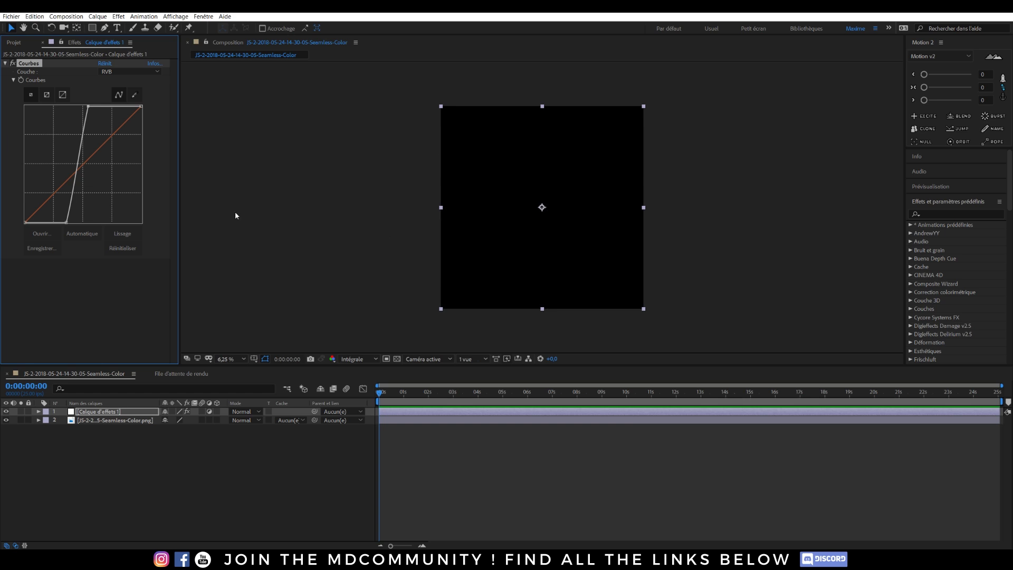
left_click_drag(90, 107, 92, 106)
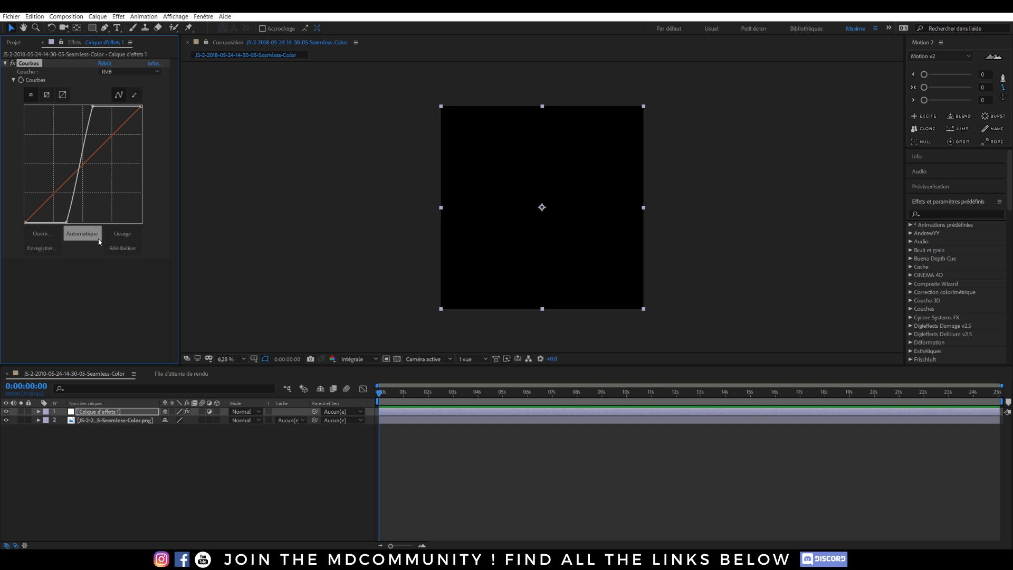
left_click_drag(65, 223, 62, 217)
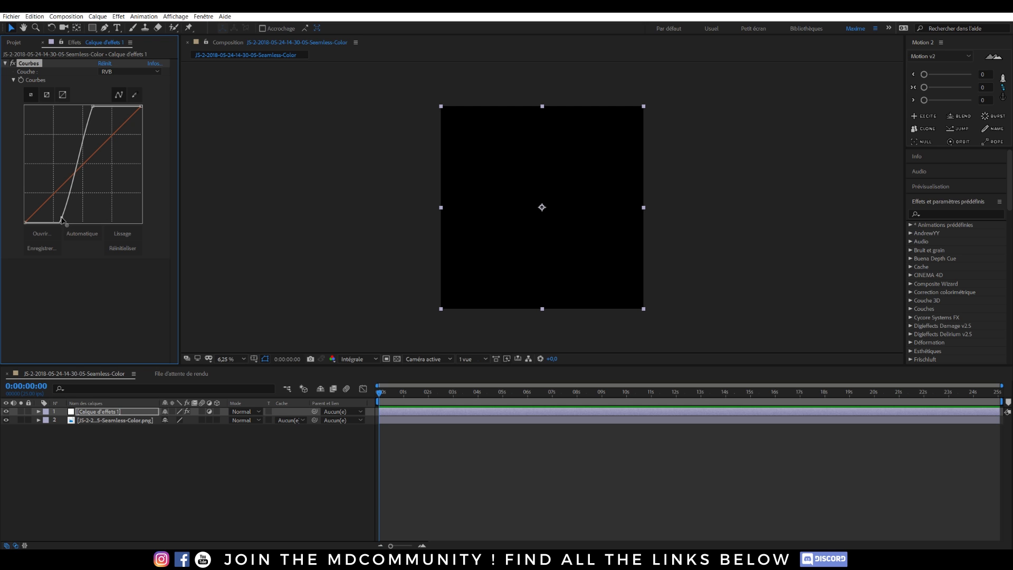
left_click(105, 63)
left_click_drag(48, 208, 55, 217)
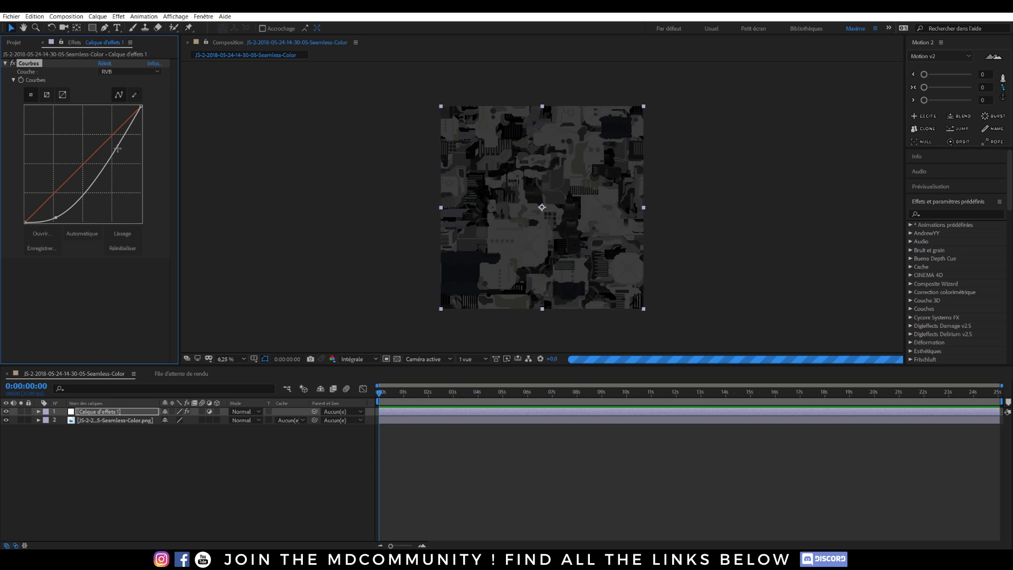
left_click_drag(117, 149, 97, 105)
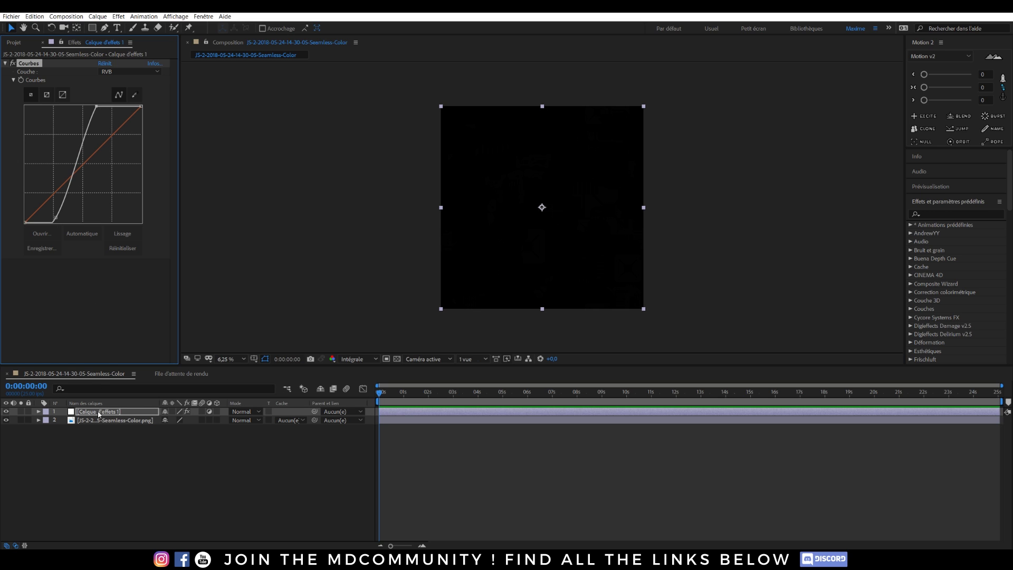
Remove the Curves effect and delete the adjustment layer from the composition.
left_click(34, 68)
key("Delete")
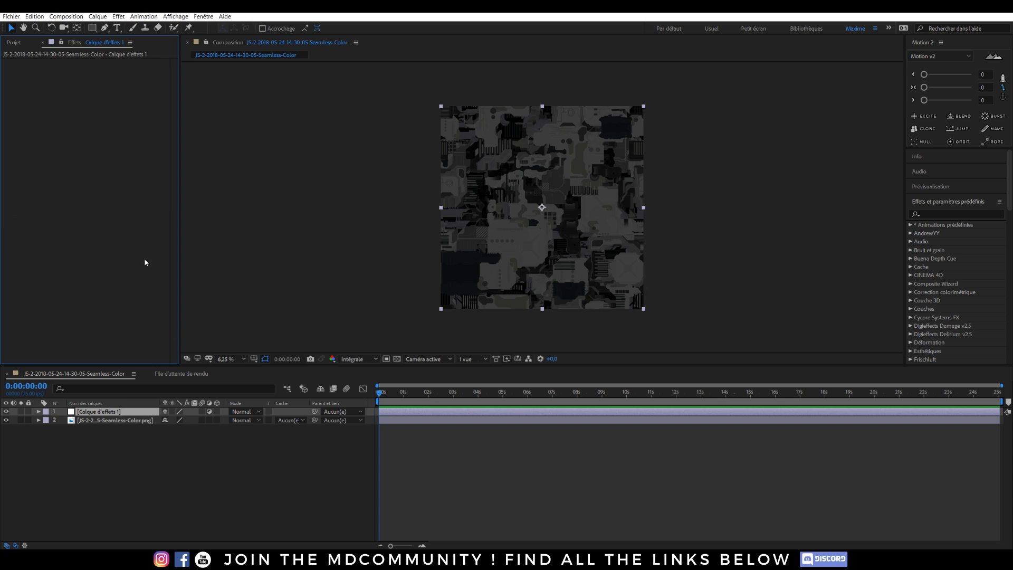
left_click(113, 415)
key("Delete")
Apply Curves directly to the color map layer and steepen the RGB curve, crushing the shadows and strongly brightening the lighter greys.
left_click(106, 412)
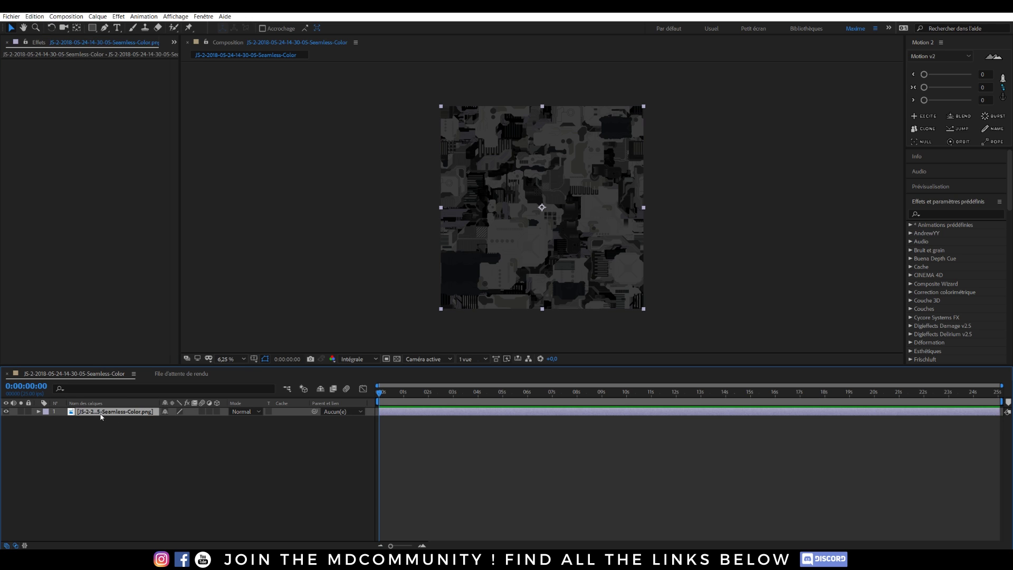
key("ctrl+space")
left_click(41, 402)
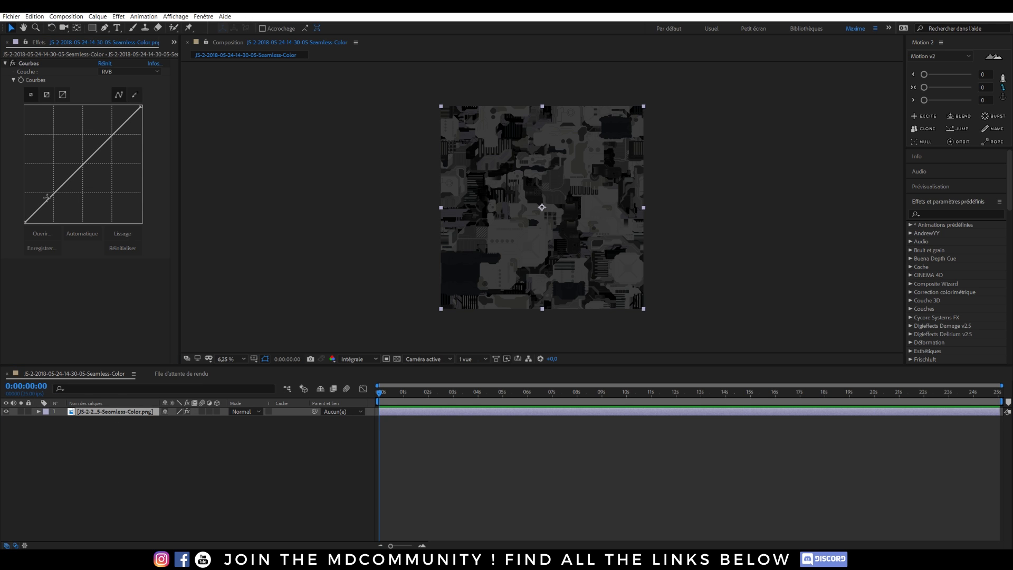
left_click_drag(43, 203, 45, 209)
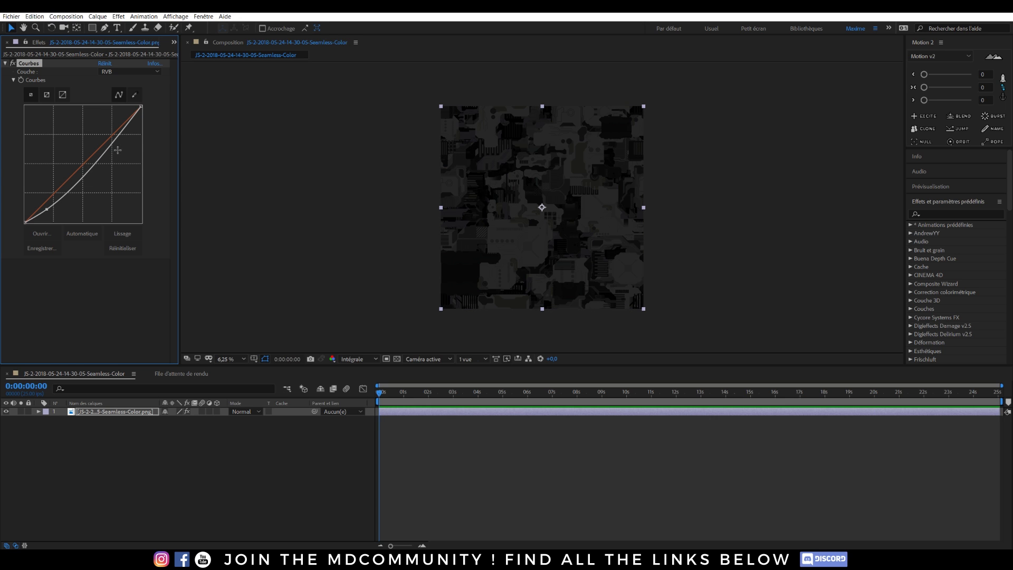
left_click_drag(108, 143, 59, 83)
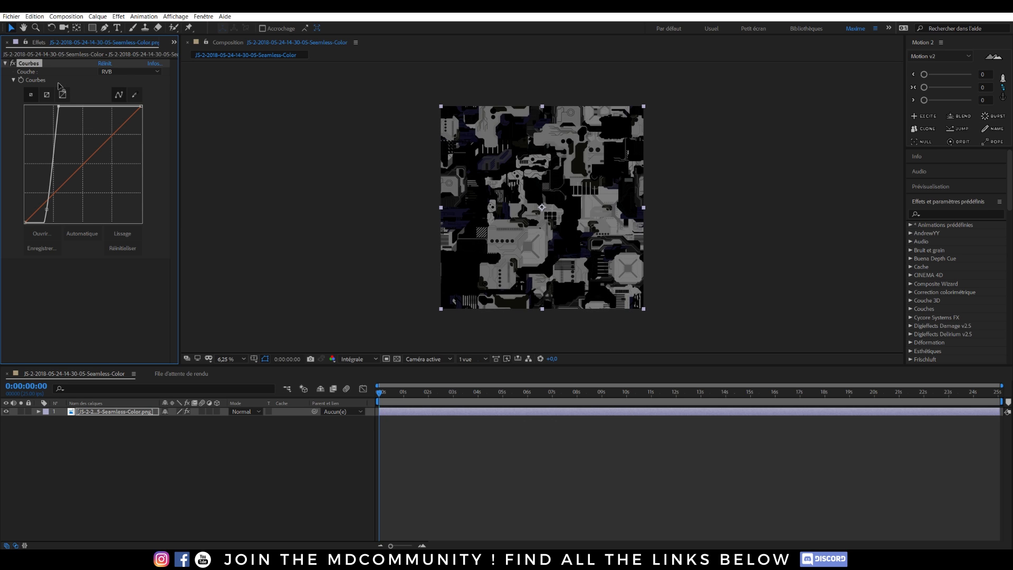
Apply a black-to-white Tint (Teinte) effect to the color map layer to remove its color.
left_click(77, 414)
key("ctrl+space")
left_click(57, 407)
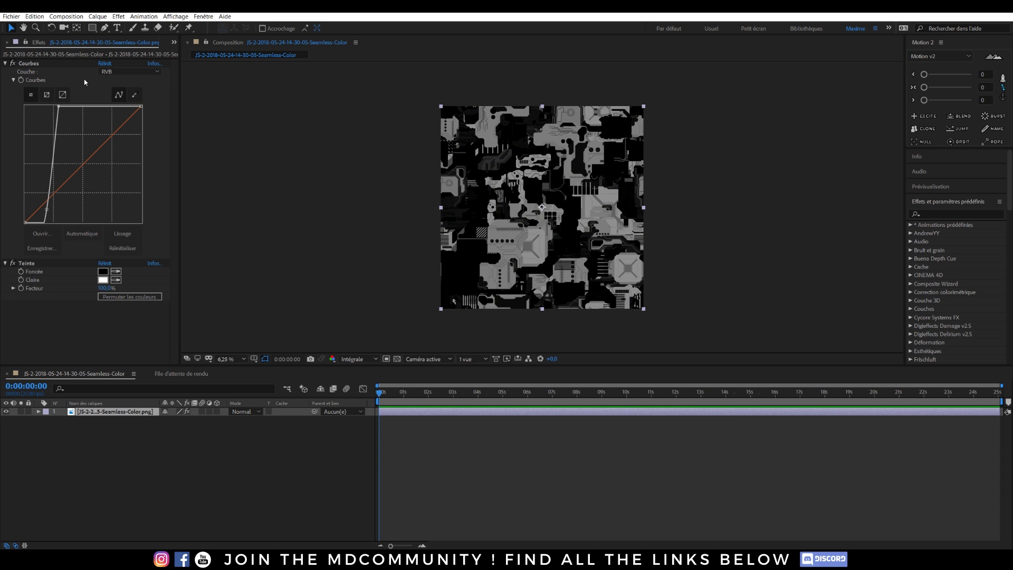
Queue the current frame for saving as an image, setting the output format to Séquence PNG and choosing the output channels.
left_click(66, 17)
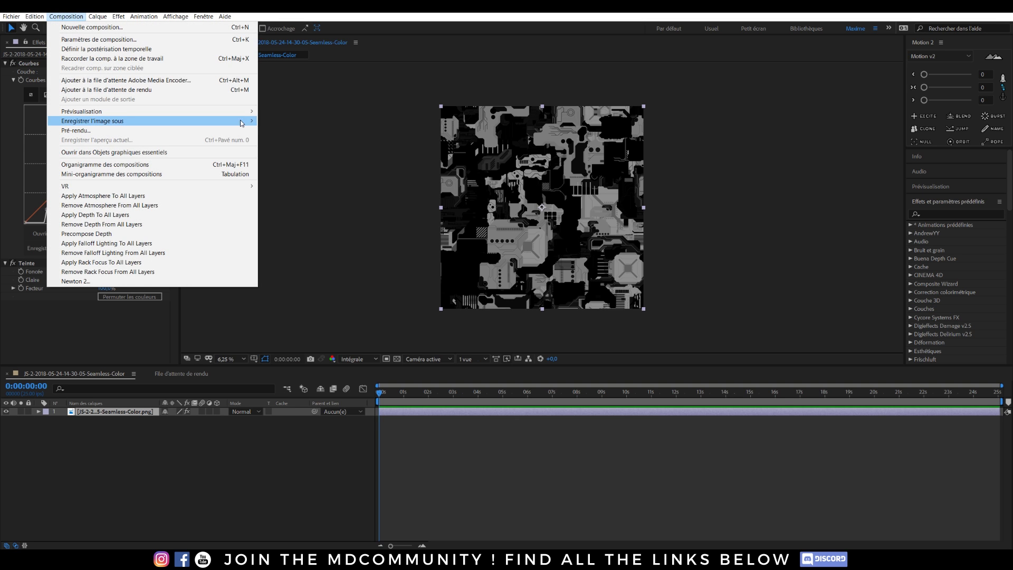
left_click(261, 122)
left_click(102, 440)
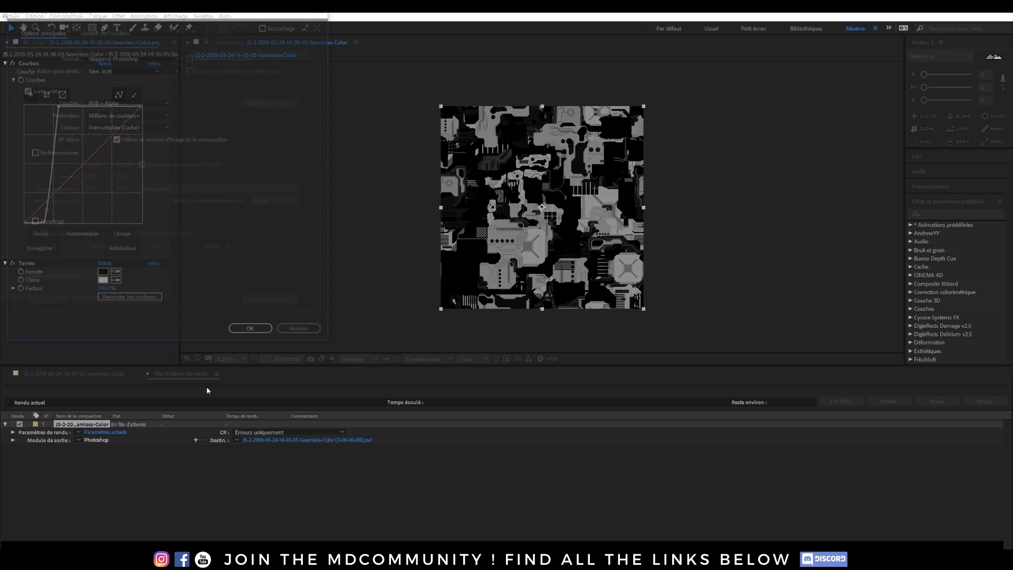
left_click(150, 55)
left_click(132, 138)
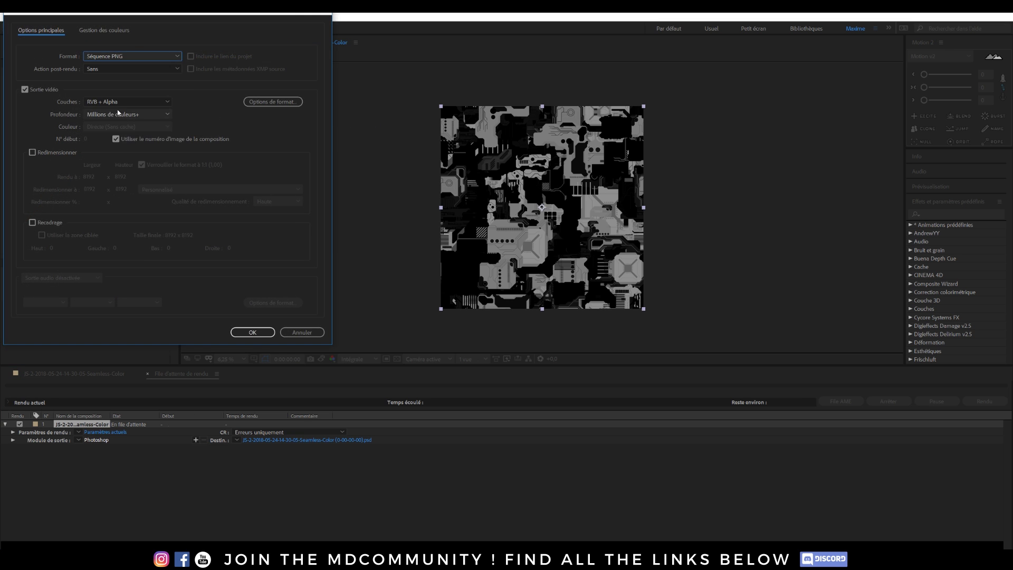
left_click(102, 102)
left_click(99, 112)
left_click(253, 332)
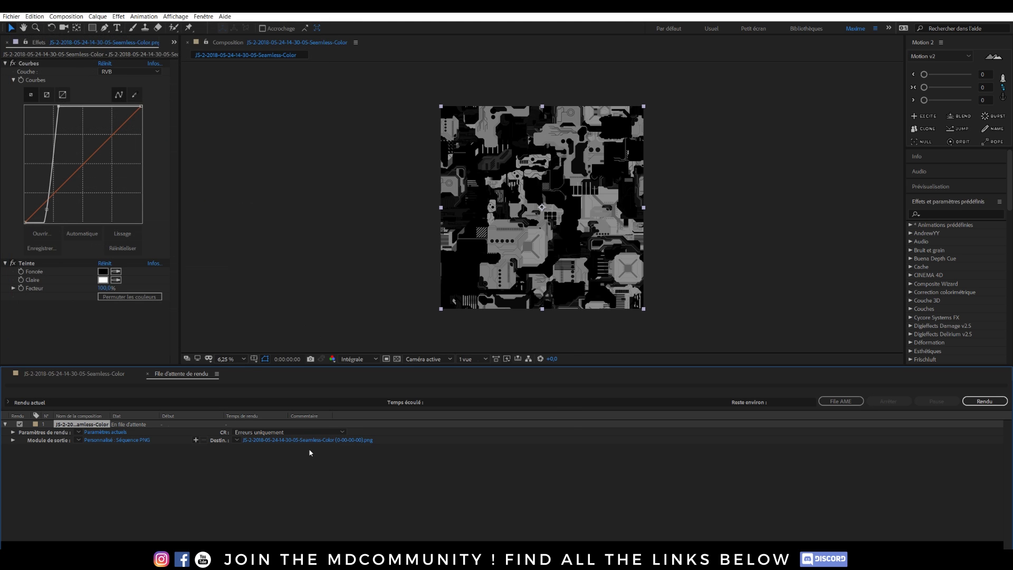
Name the output file "Mix" in the "tuto english" folder and render it.
left_click(299, 441)
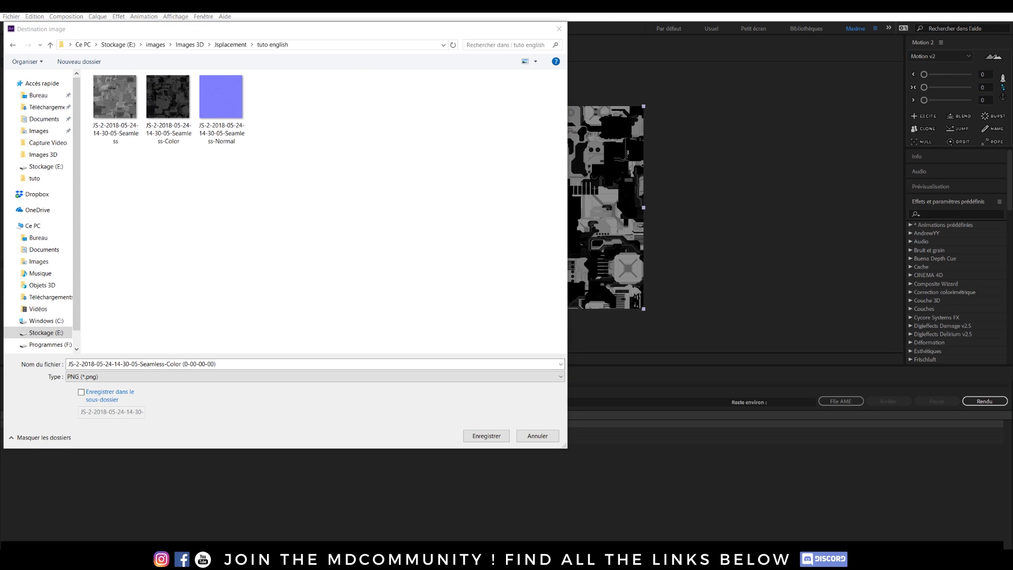
left_click(242, 365)
type("Mix")
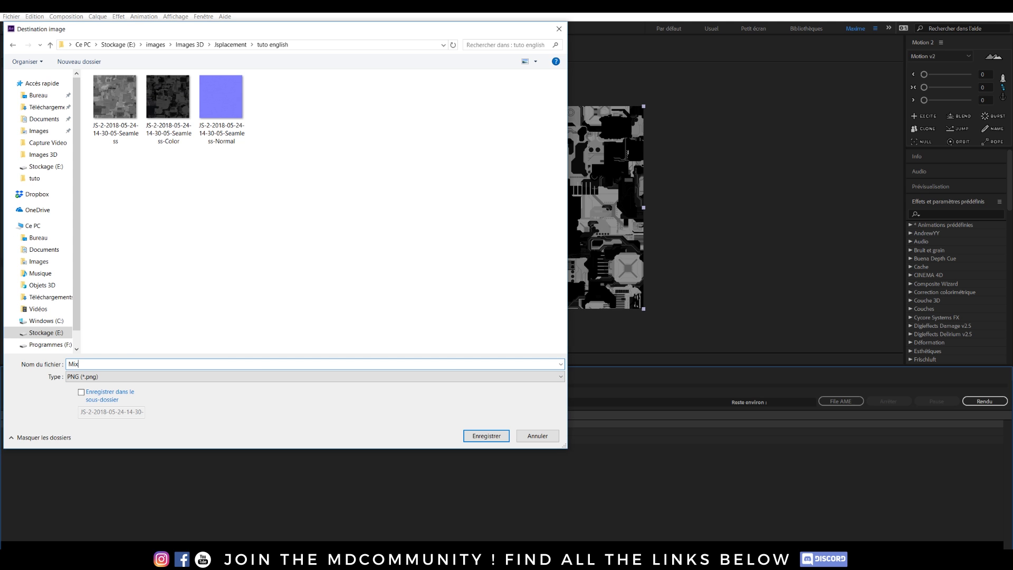
left_click(486, 436)
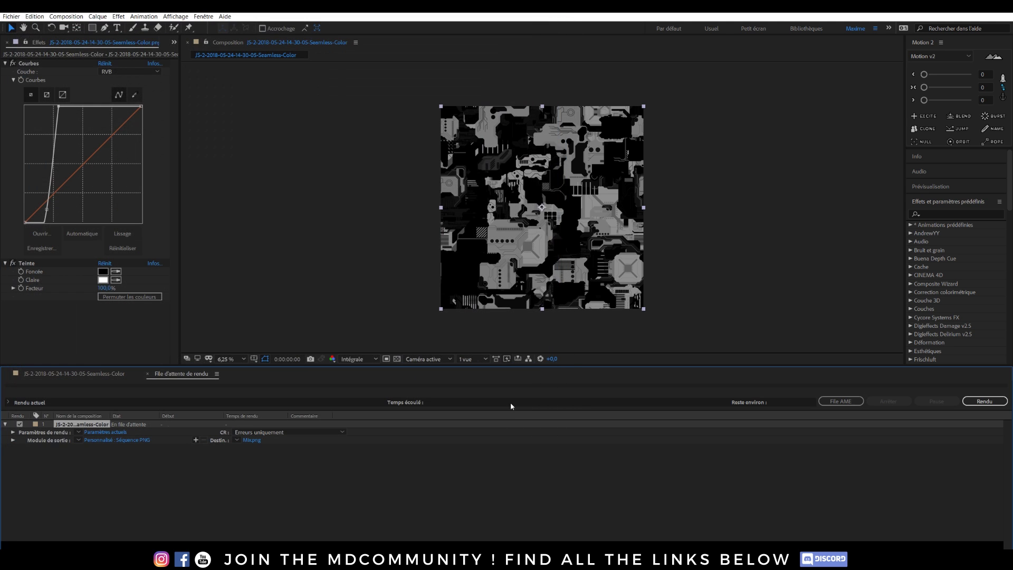
left_click(983, 402)
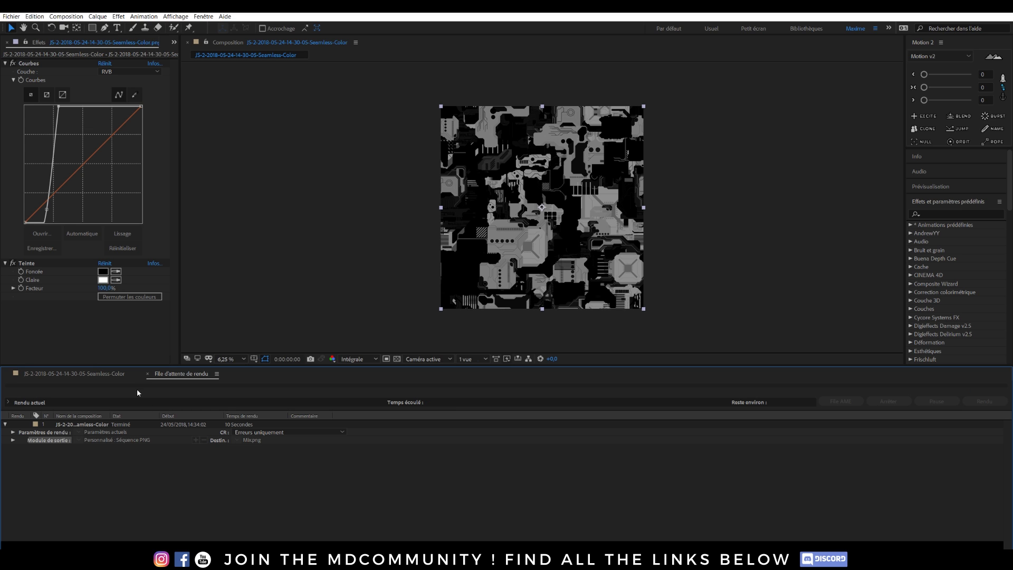
Delete the original color map from the "tuto english" folder in File Explorer and move its window out of the way.
left_click(85, 558)
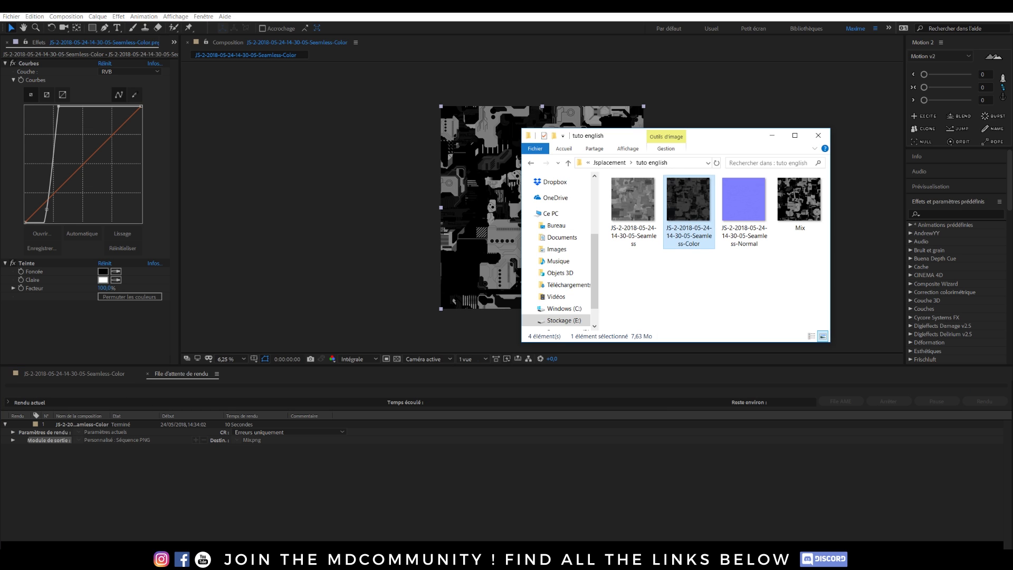
left_click_drag(733, 140, 548, 120)
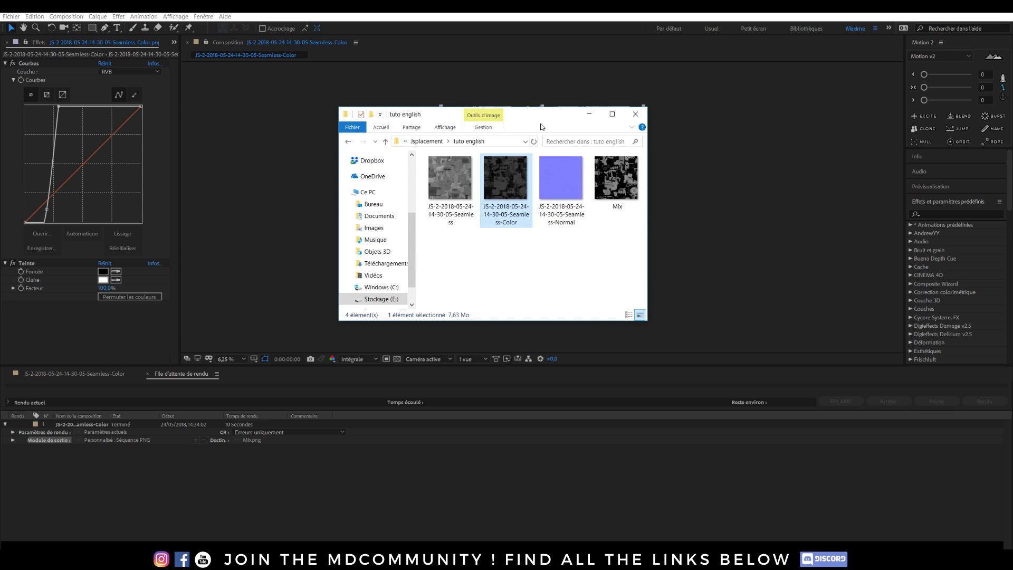
key("Delete")
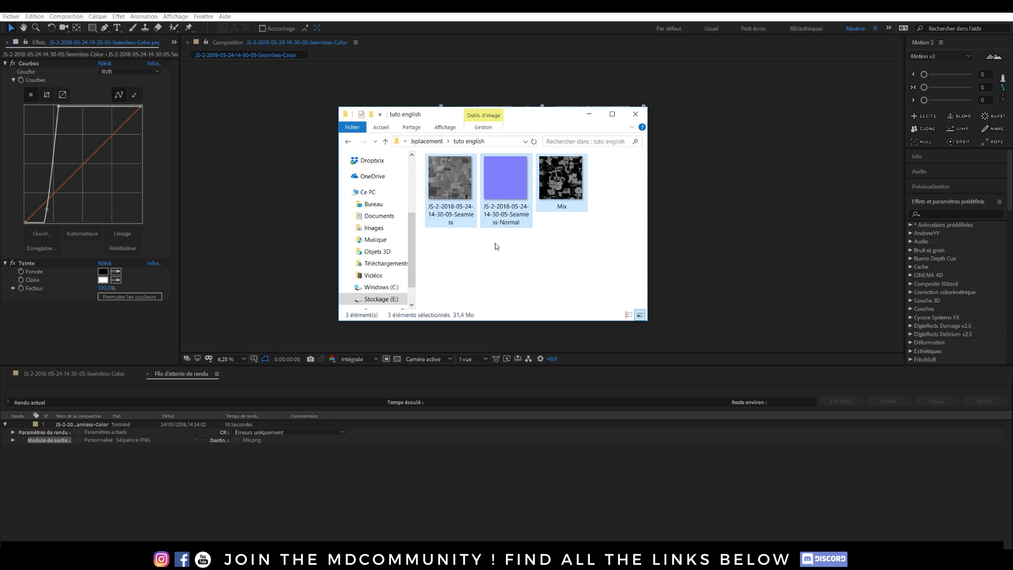
left_click_drag(553, 117, 1012, 192)
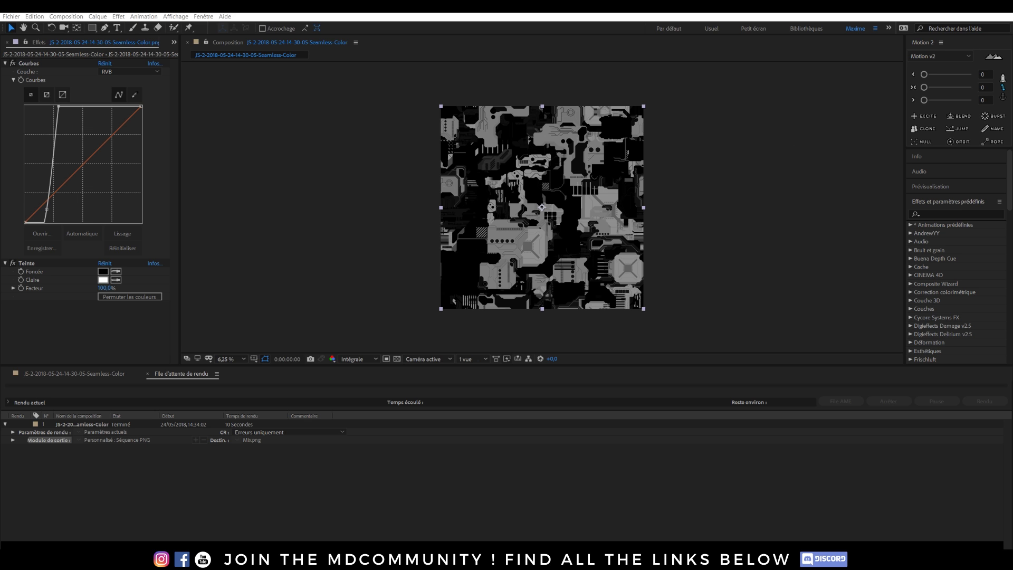
Close After Effects, dismissing its missing-file warning, and close JSplacement to return to Cinema 4D.
left_click(1002, 7)
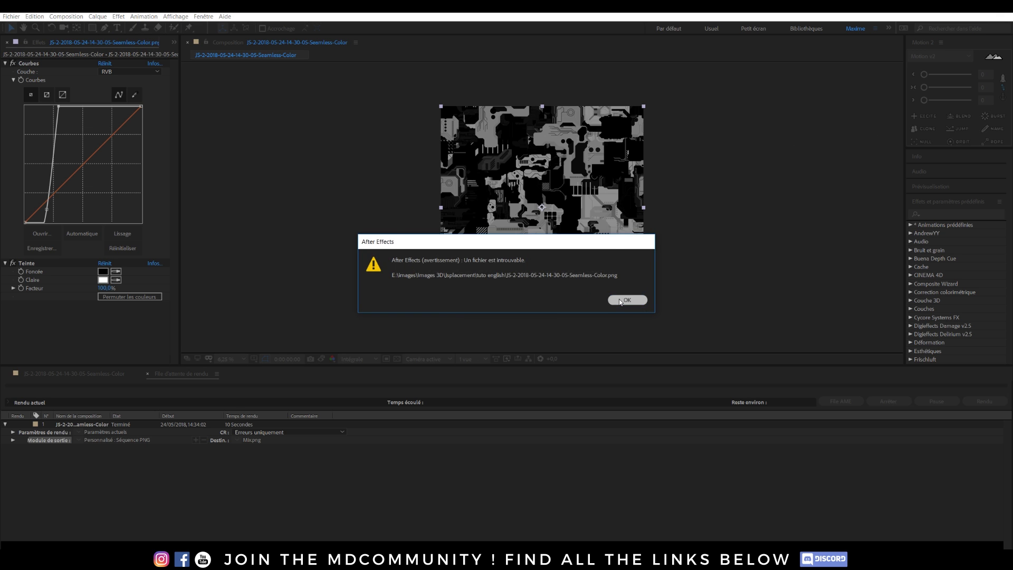
left_click(626, 300)
left_click(555, 293)
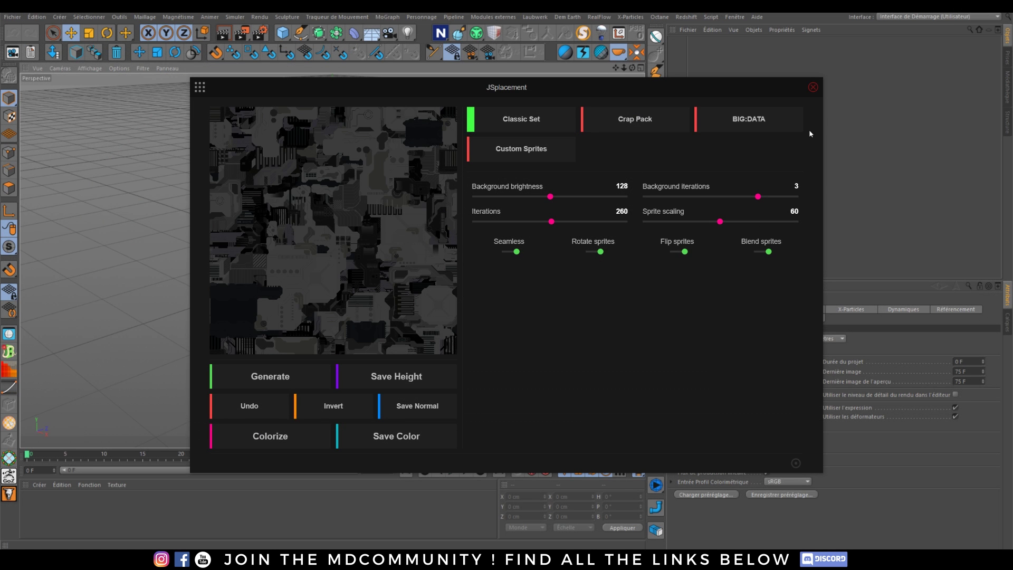
left_click(813, 87)
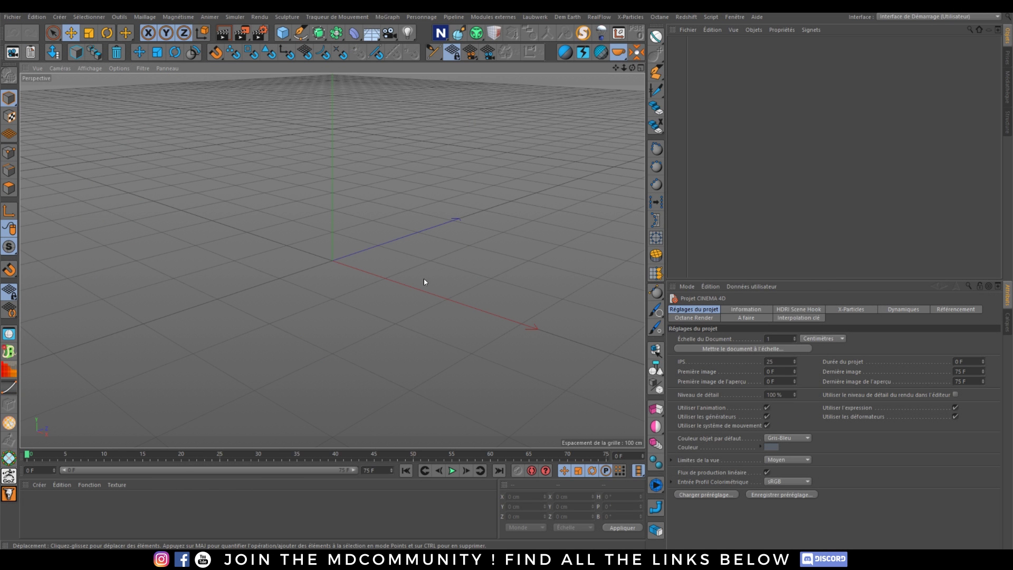
Add a plane (Plan) object to the empty Cinema 4D scene.
left_click(353, 33)
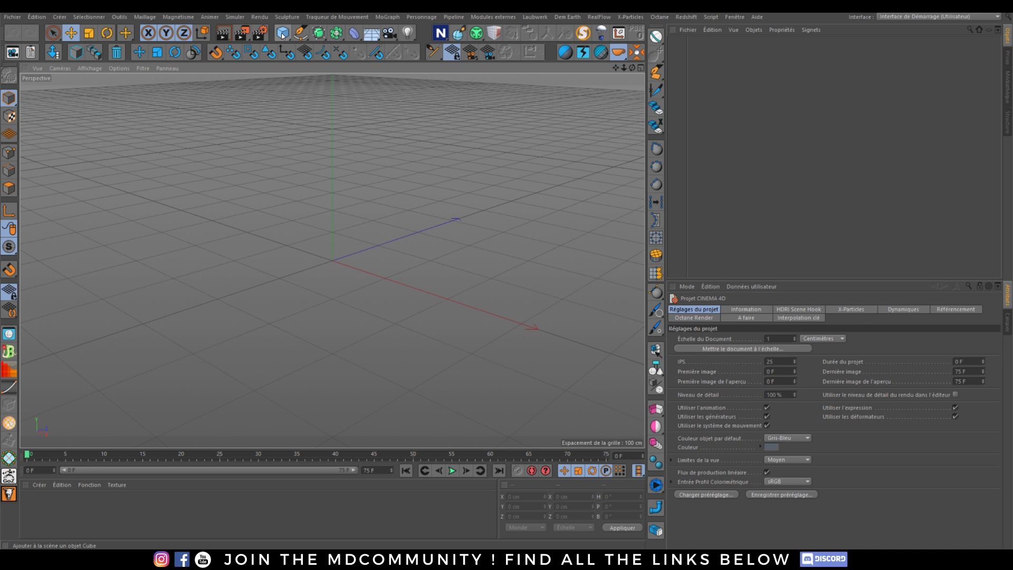
left_click_drag(283, 35, 396, 67)
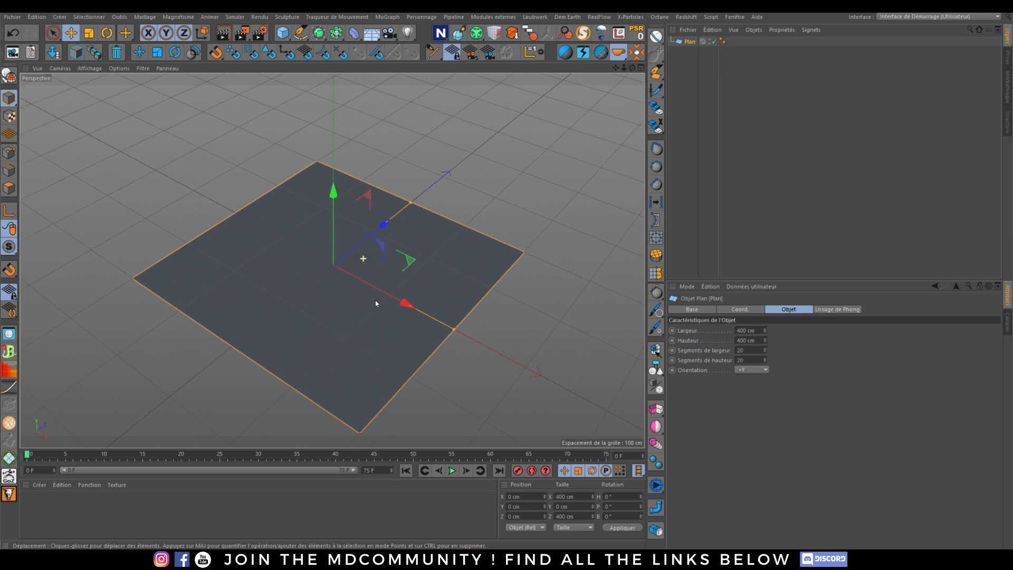
middle_click_drag(363, 304, 358, 276, "alt")
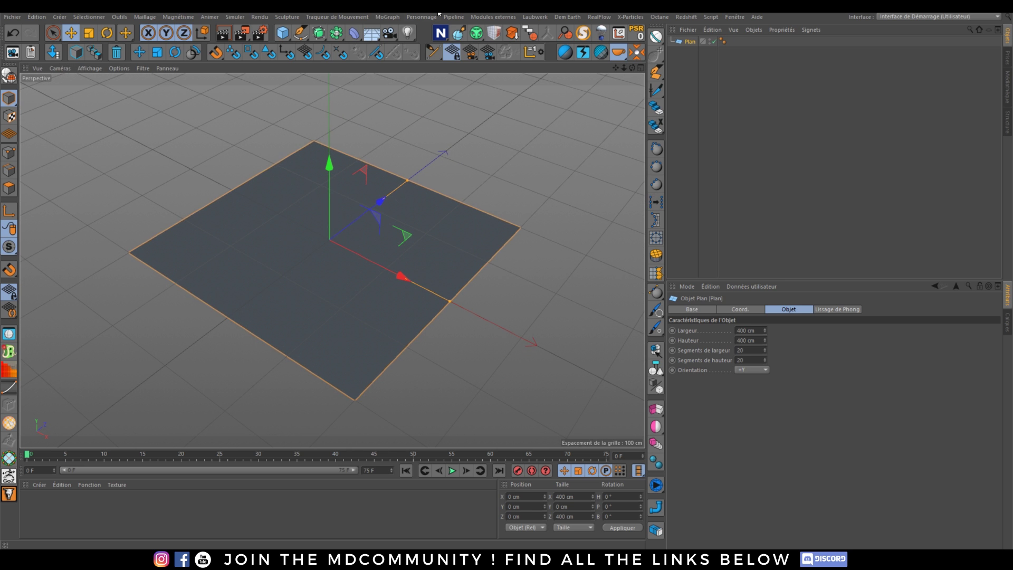
Add a Displacer (Déplaceur) deformer and make it a child of the plane.
left_click_drag(342, 33, 415, 153)
left_click_drag(695, 43, 690, 51)
left_click(690, 42)
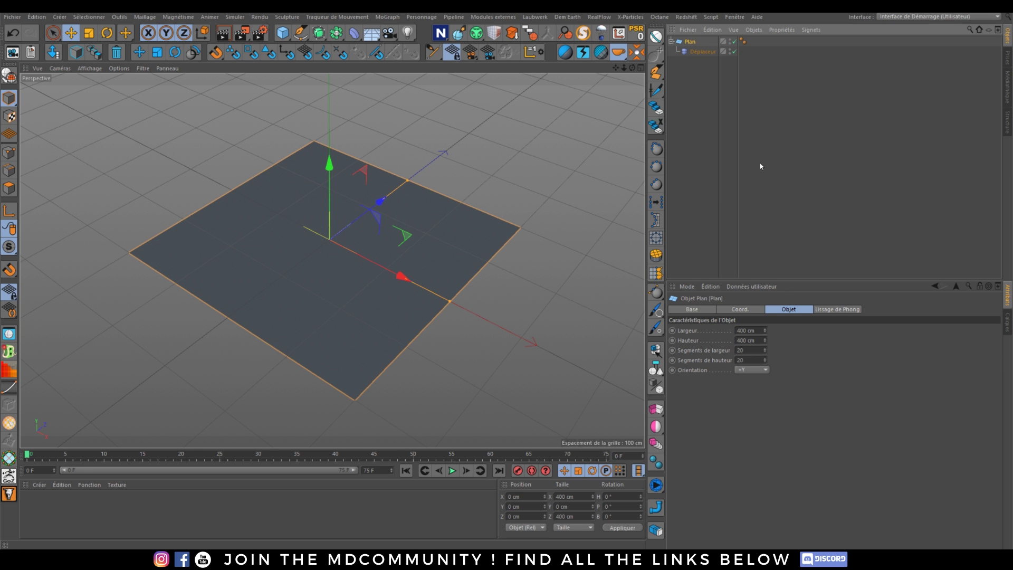
left_click(702, 51)
left_click(800, 310)
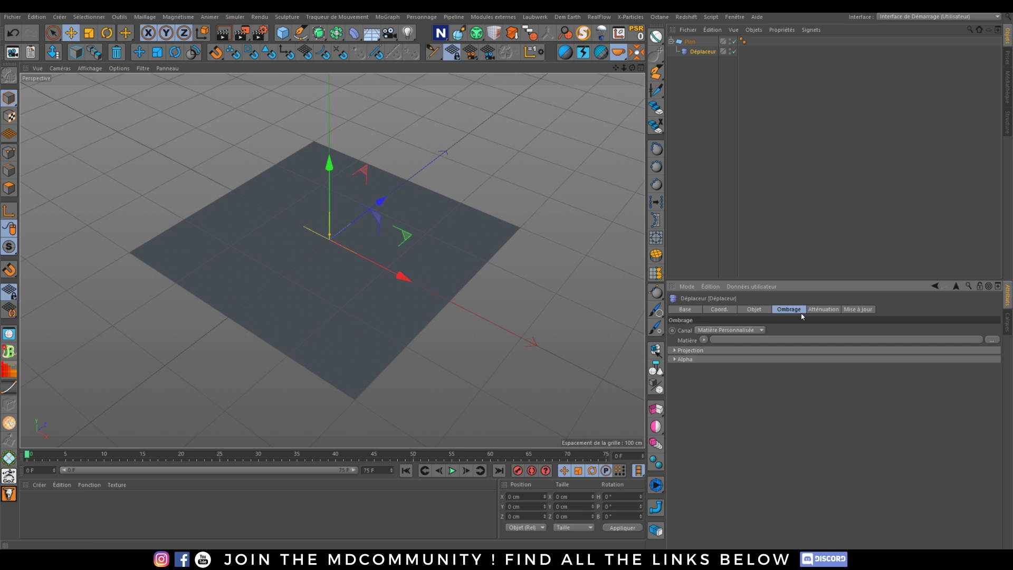
left_click(705, 340)
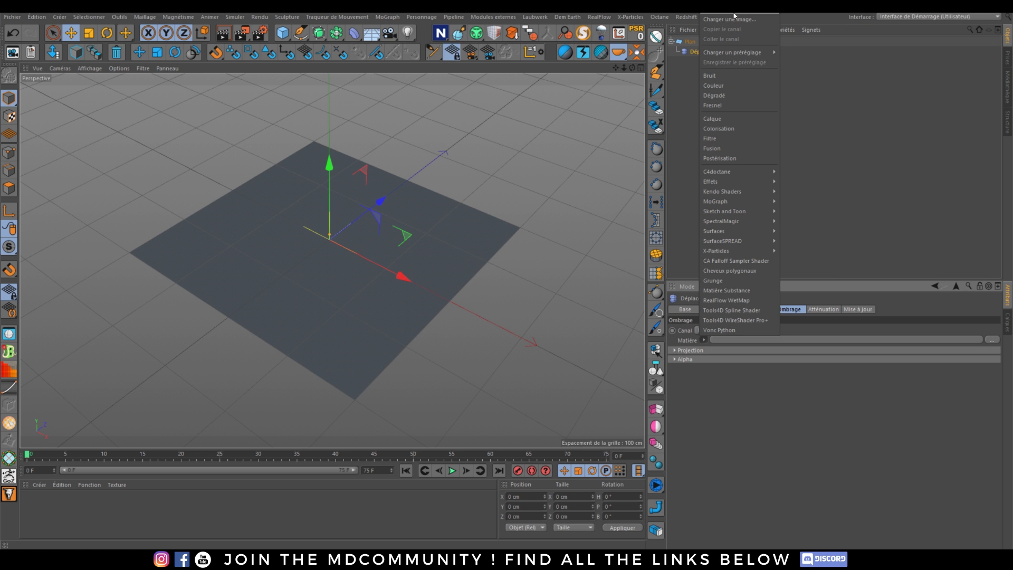
left_click(672, 42)
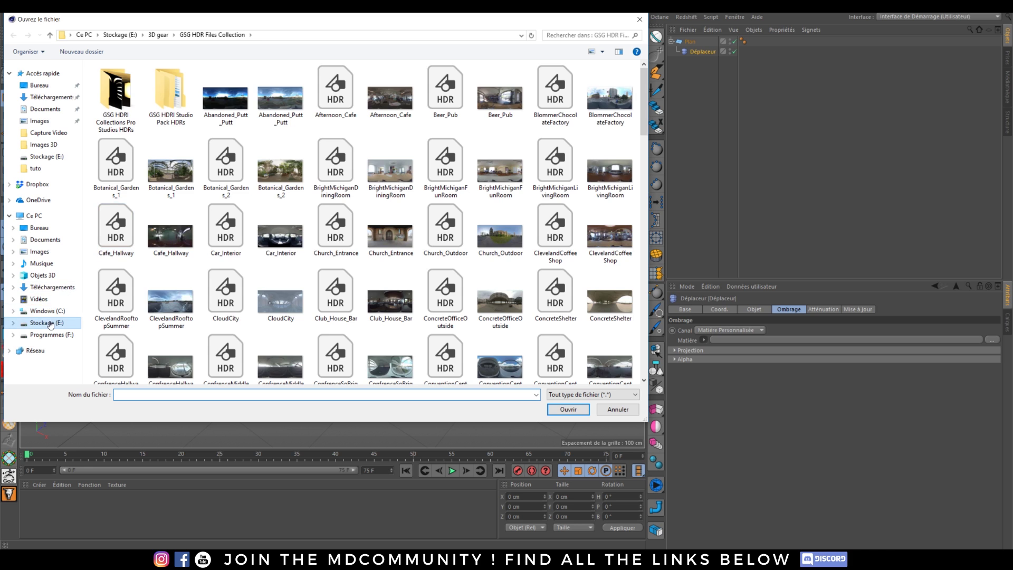
left_click(47, 323)
double_click(112, 184)
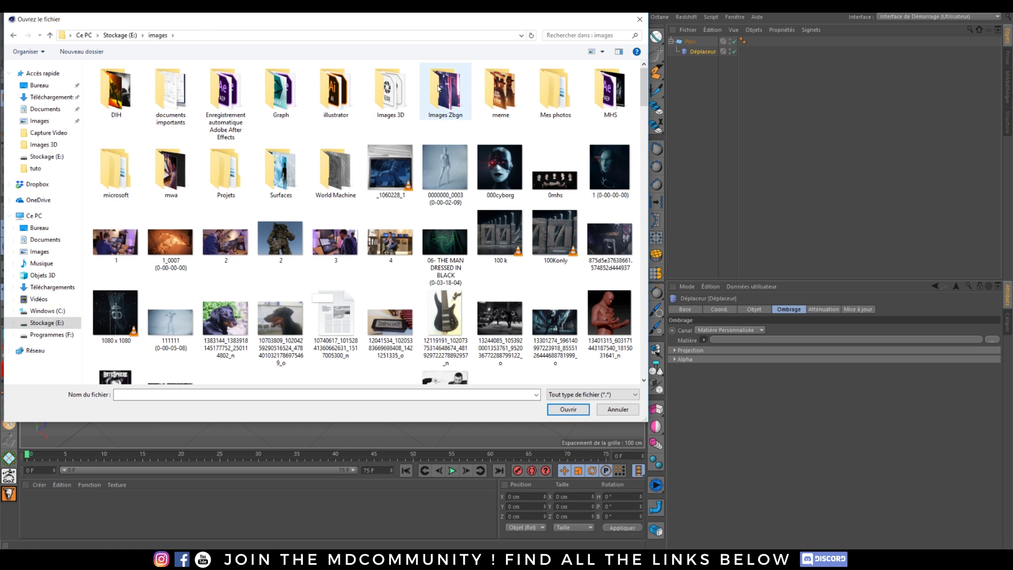
double_click(401, 90)
double_click(170, 90)
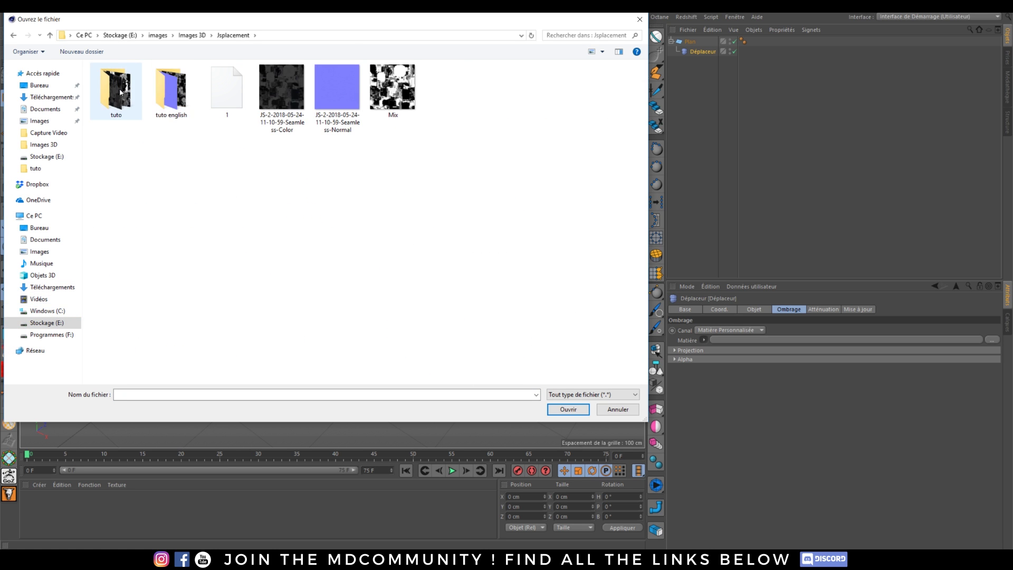
double_click(169, 98)
double_click(116, 89)
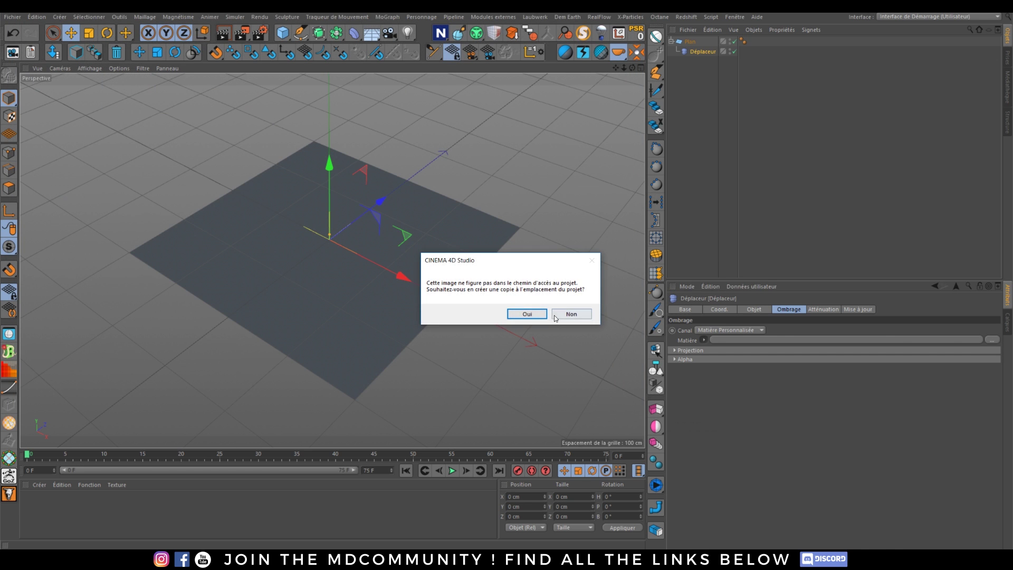
left_click(567, 315)
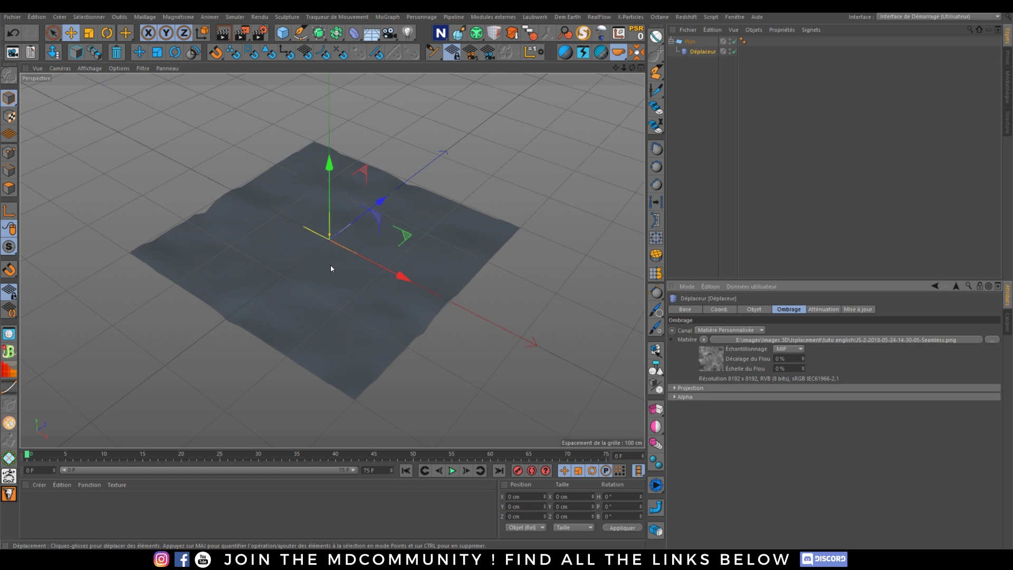
Set the plane's width segments and height segments to 1000 each.
left_click_drag(321, 261, 310, 263, "alt")
right_click_drag(334, 274, 334, 195, "alt")
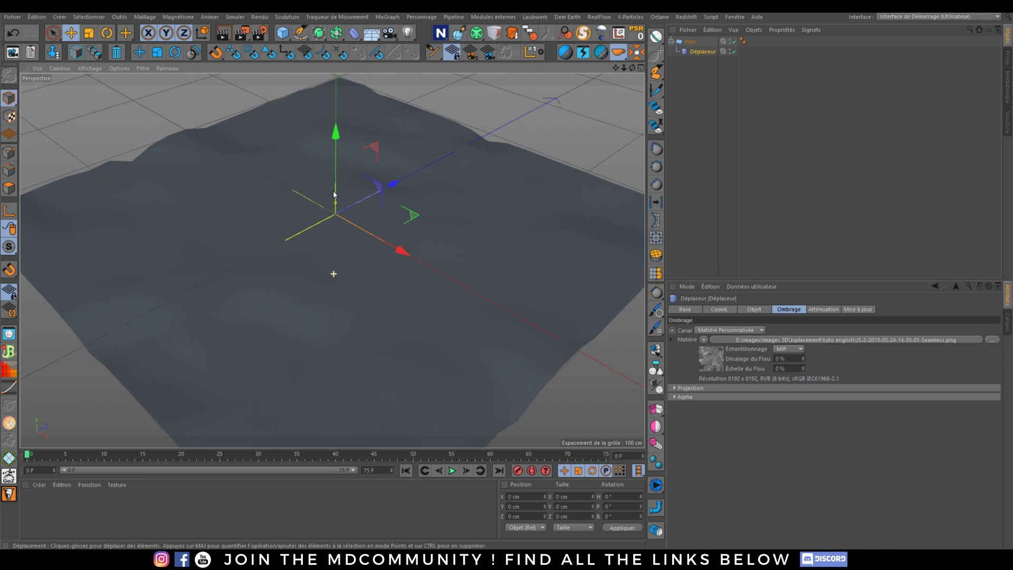
left_click(690, 41)
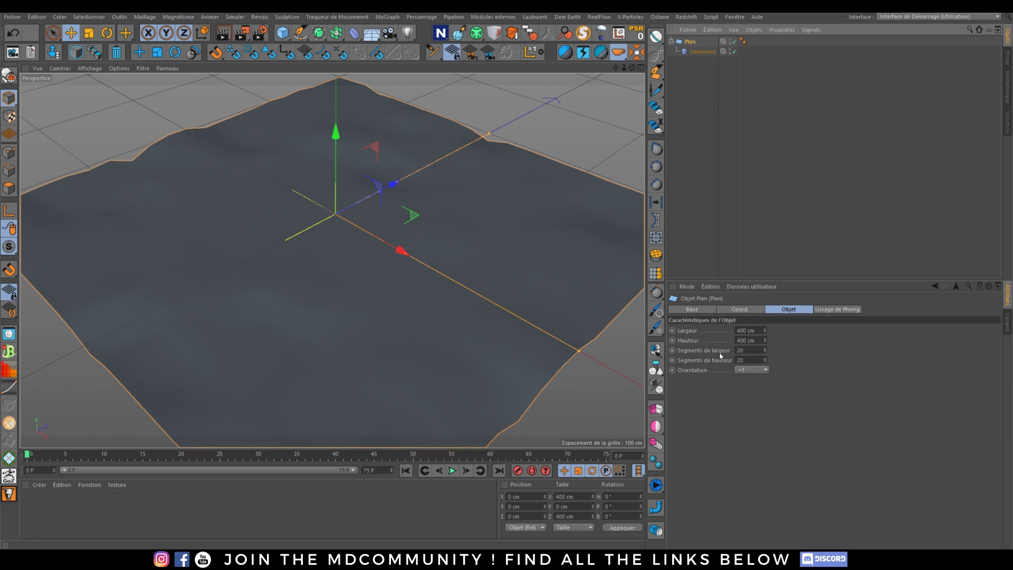
double_click(749, 352)
type("1000")
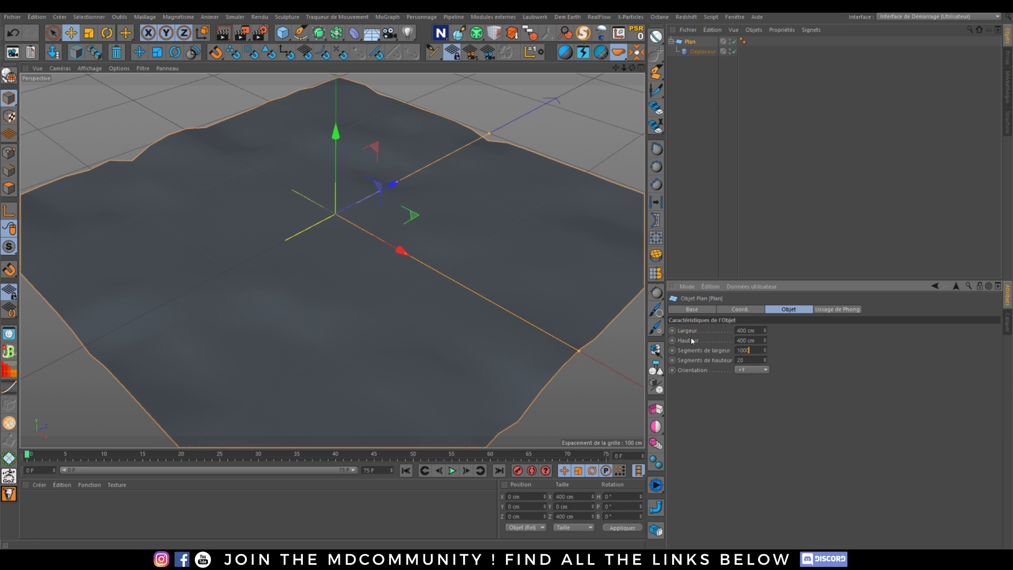
key("Return")
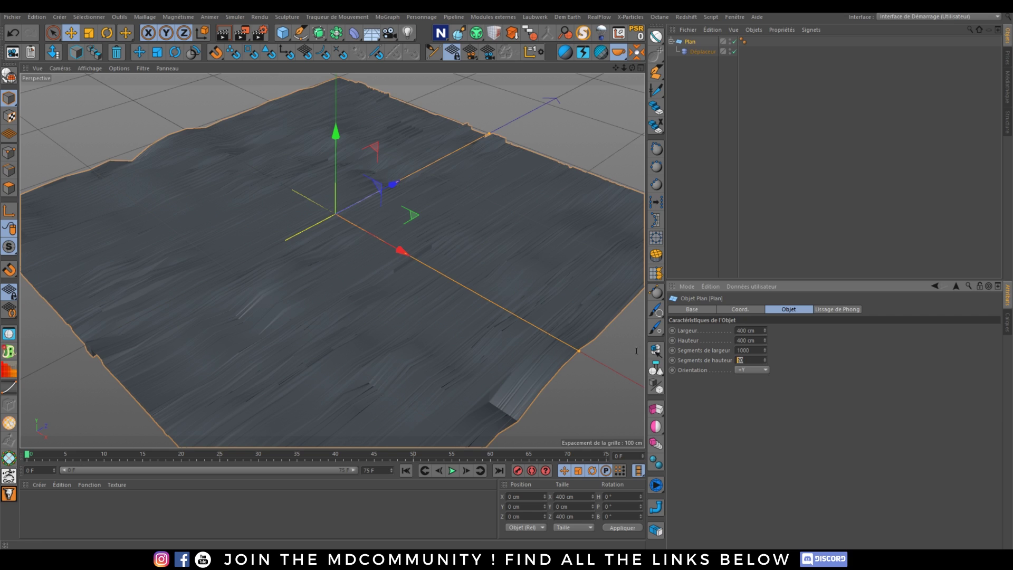
type("1000")
Inspect the displaced surface up close and set the Displacer's intensity (Intensité) to 75 %.
left_click_drag(301, 270, 289, 369, "alt")
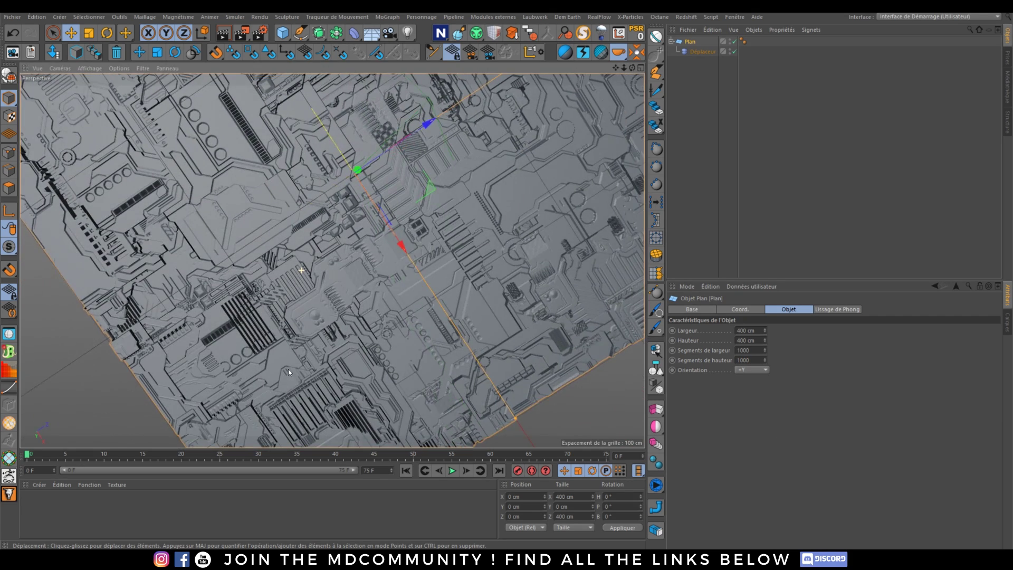
scroll(335, 248, "up", 5)
left_click_drag(337, 261, 342, 185, "alt")
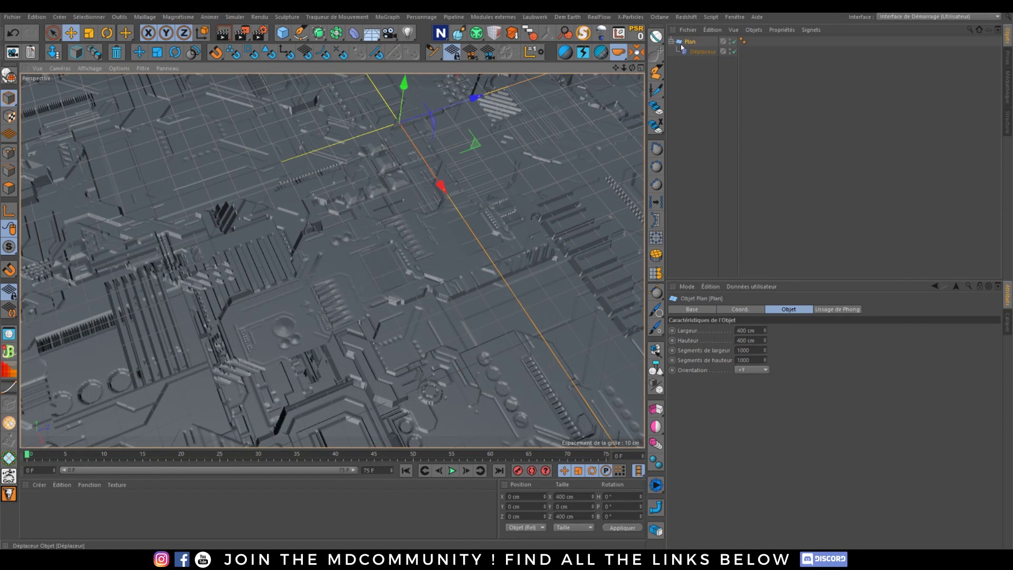
left_click(702, 51)
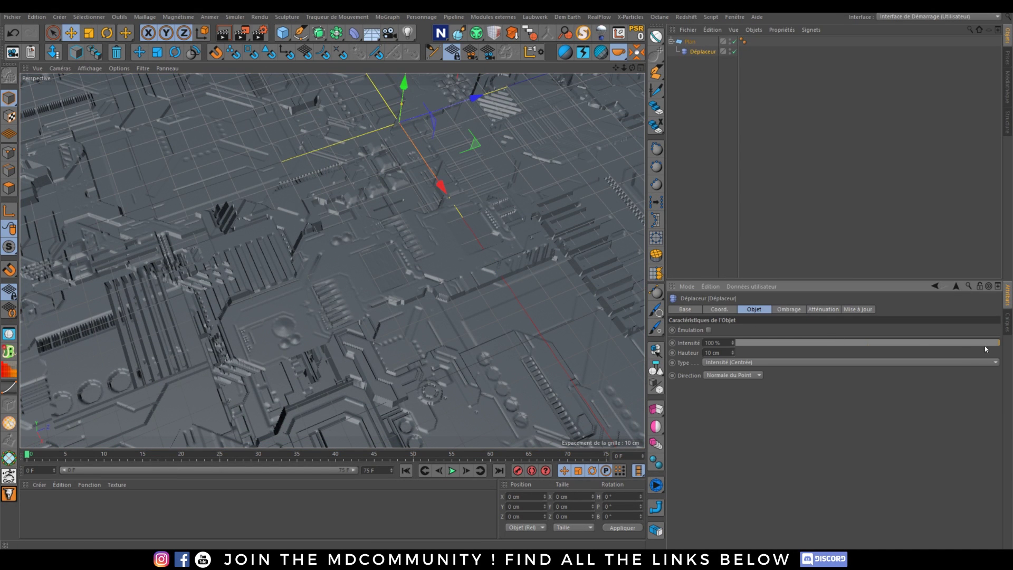
mouse_move(985, 348)
left_mouse_down()
mouse_move(824, 342)
mouse_move(969, 345)
left_mouse_up()
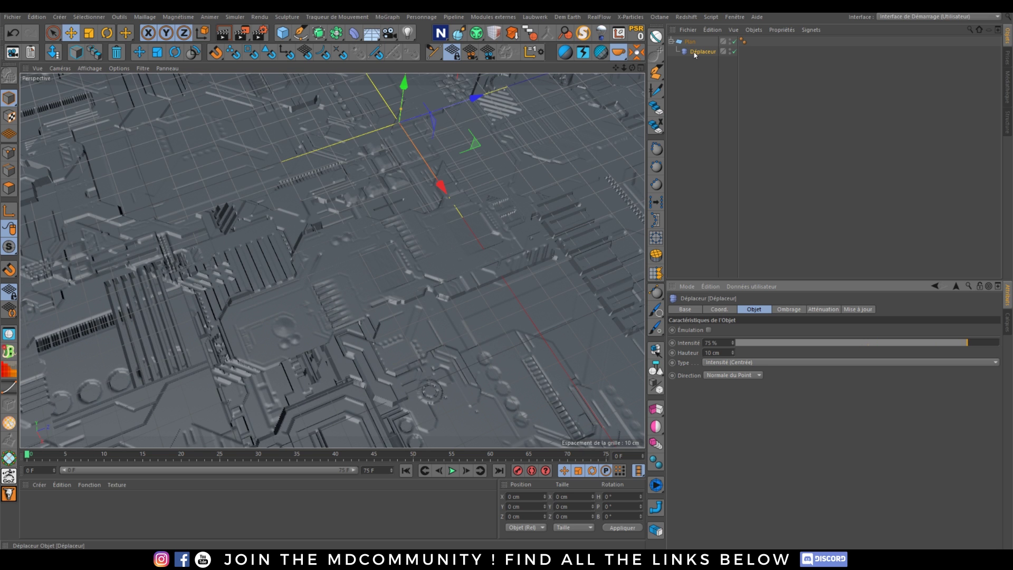
Delete the Displacer and set the plane's width and height segments to 100 each.
left_click_drag(695, 54, 697, 76)
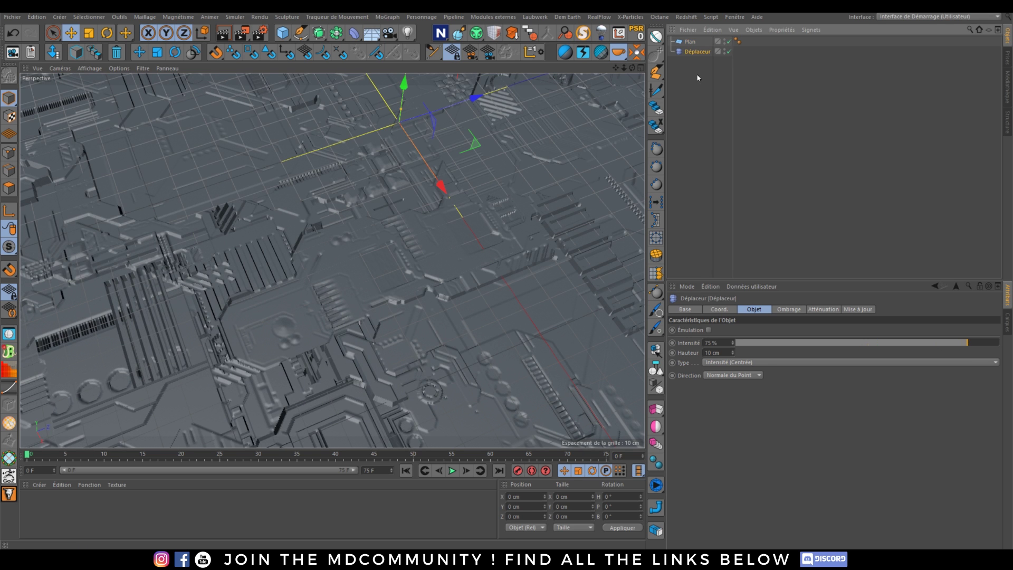
key("Delete")
left_click(690, 41)
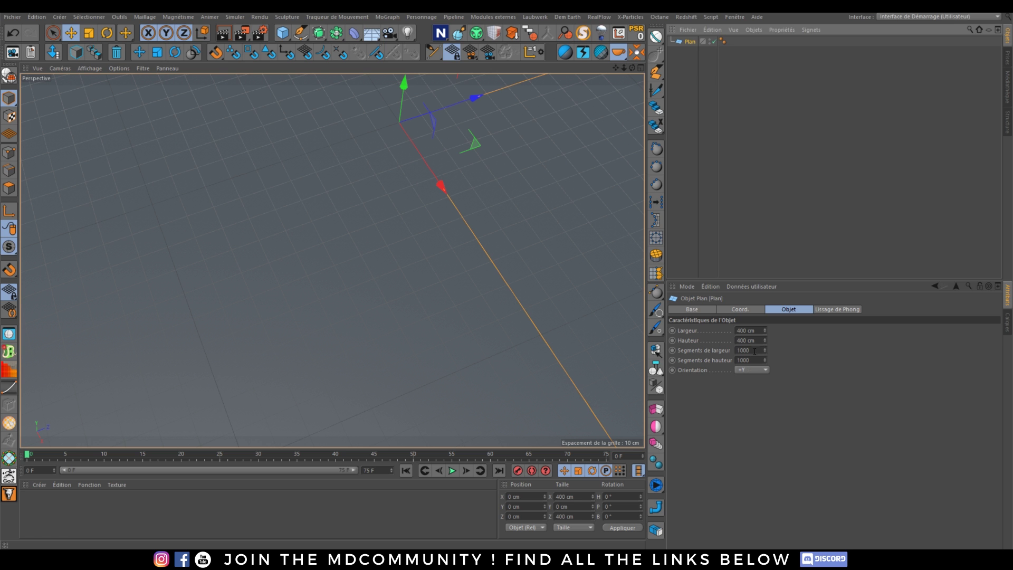
left_click(755, 351)
key("BackSpace")
Create a new standard material and apply it to the plane.
scroll(336, 242, "down", 8)
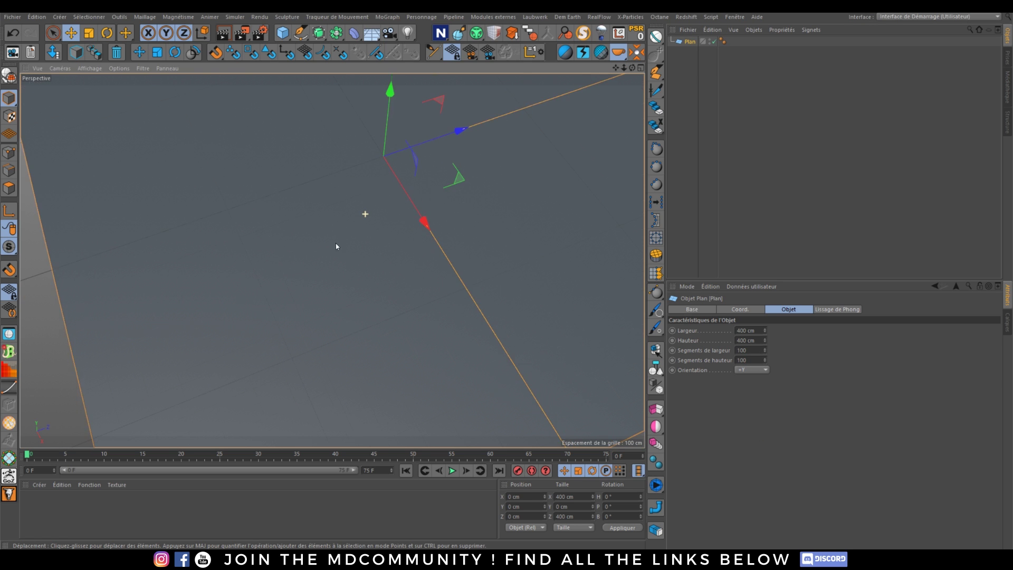
double_click(59, 517)
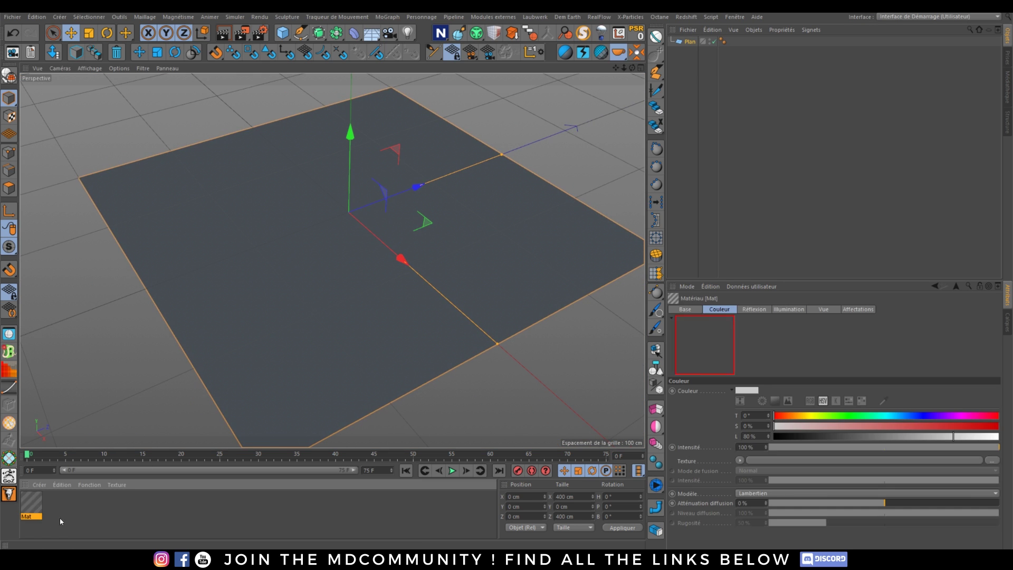
left_click_drag(696, 119, 696, 42)
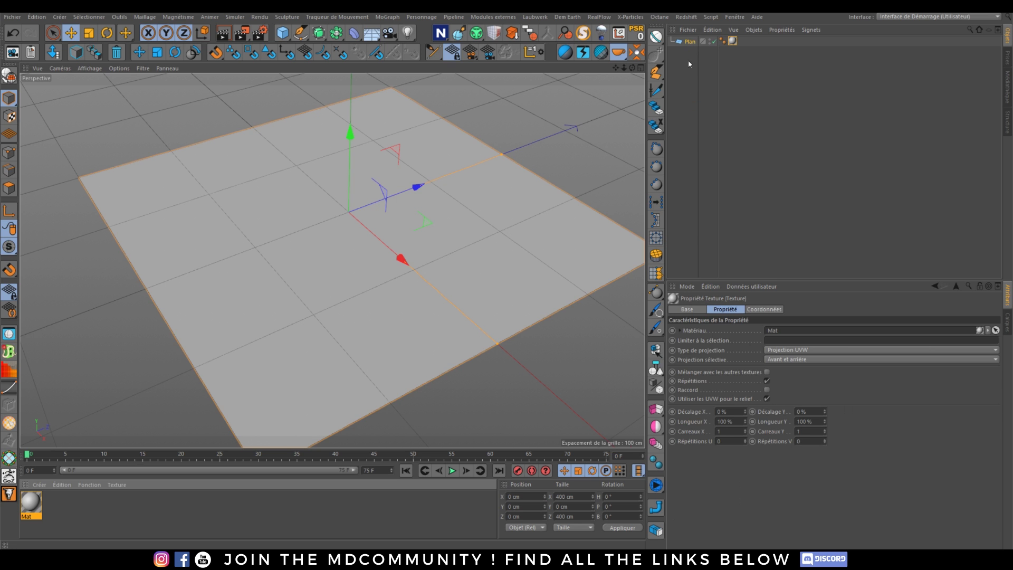
Enable the material's displacement (Déplacement) channel and load the Seamless height map from "tuto english" as its texture, declining the copy to the project.
double_click(30, 504)
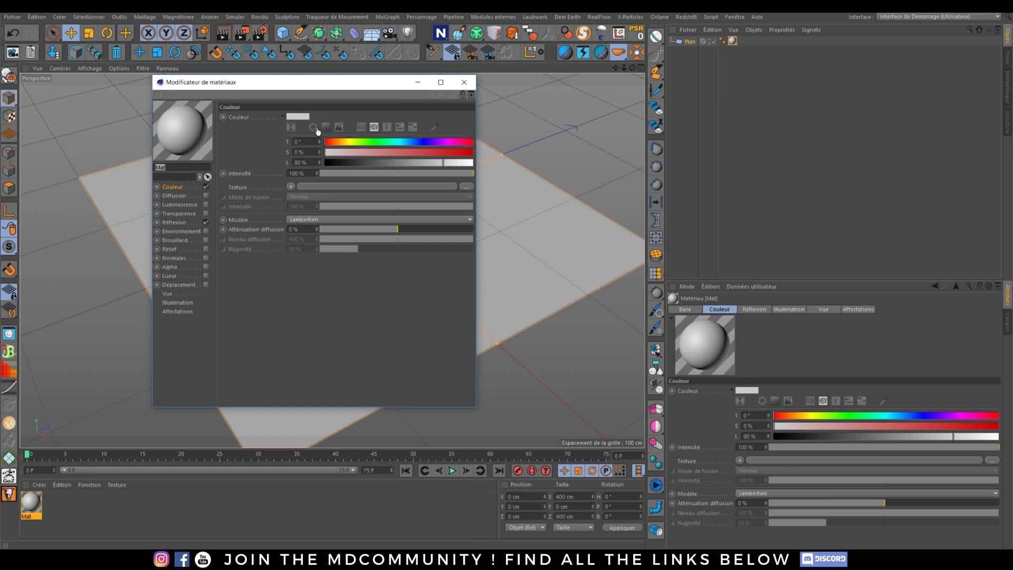
left_click(176, 289)
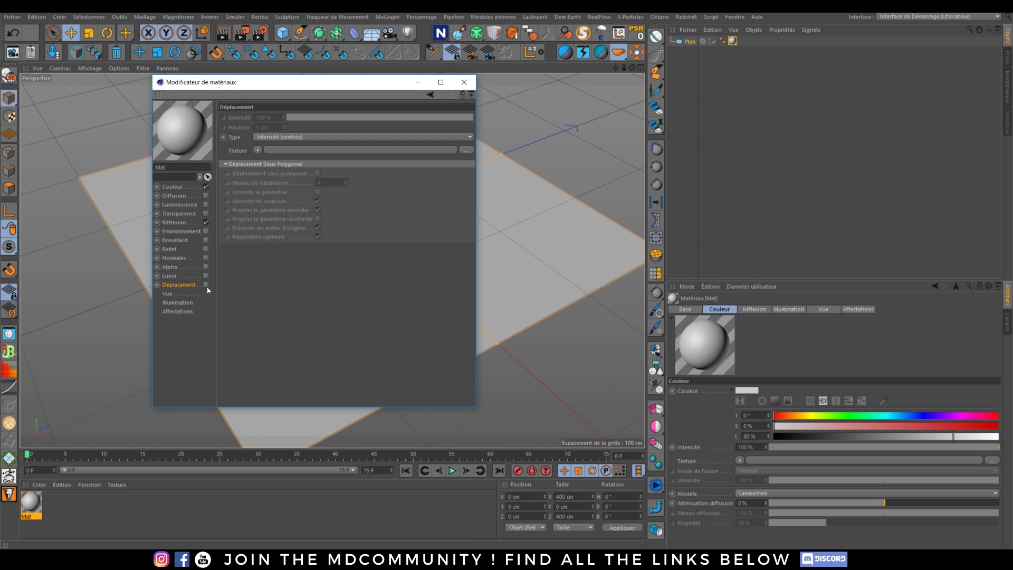
left_click(206, 286)
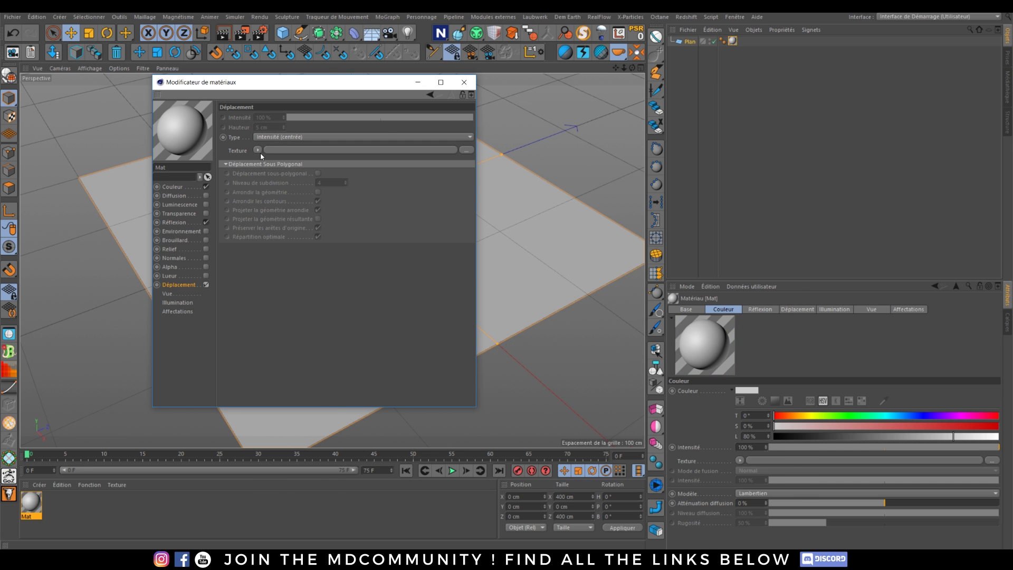
left_click(257, 149)
left_click(277, 168)
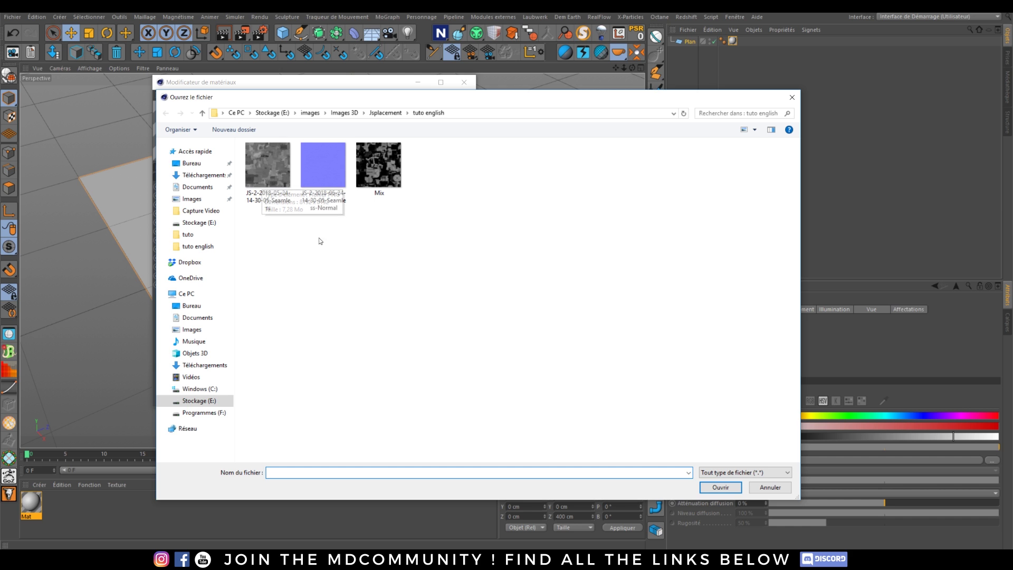
double_click(280, 166)
left_click(568, 314)
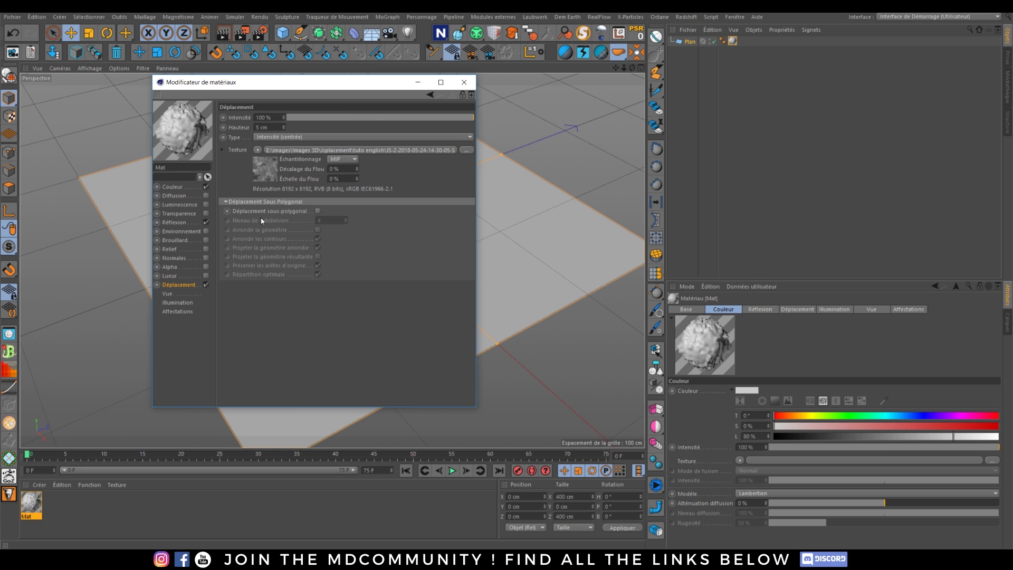
Enable sub-polygon displacement (Déplacement sous-polygonal) on the material and set its subdivision level to 12.
left_click(318, 211)
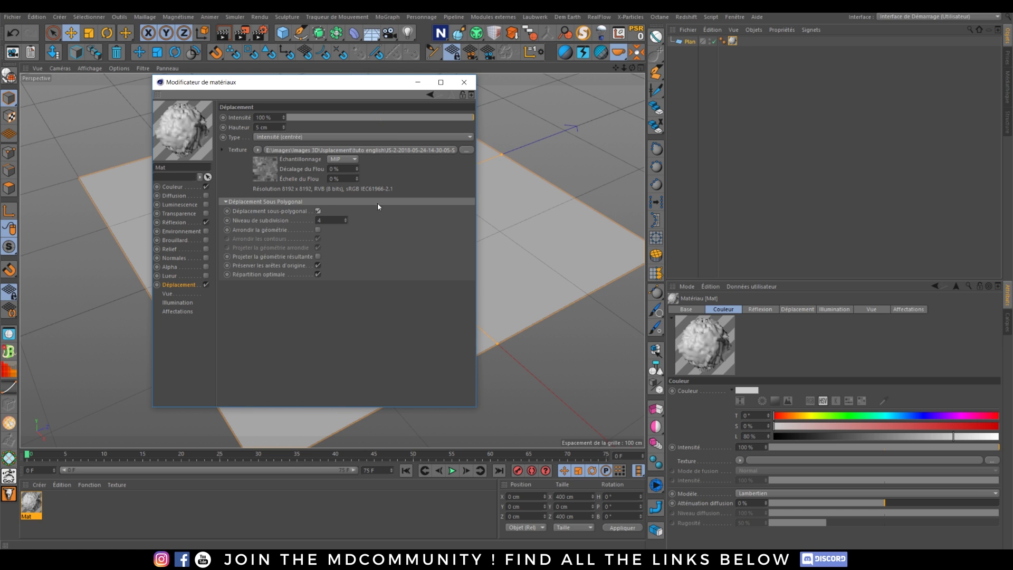
left_click(330, 221)
type("12")
key("Return")
Switch the render engine from Octane Renderer to Standard and render the perspective view with the displaced plane.
left_click(417, 83)
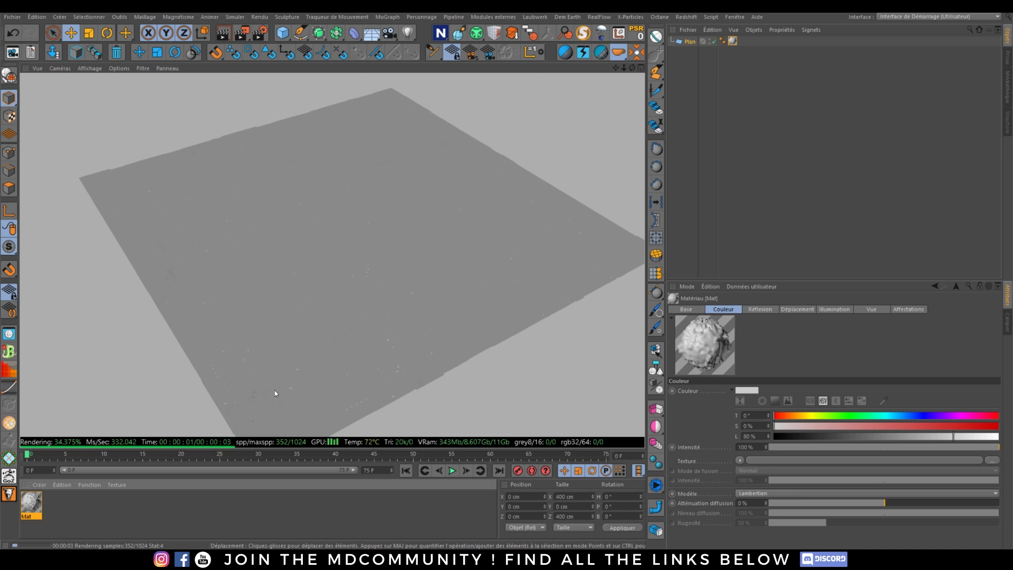
left_click(261, 34)
left_click(145, 32)
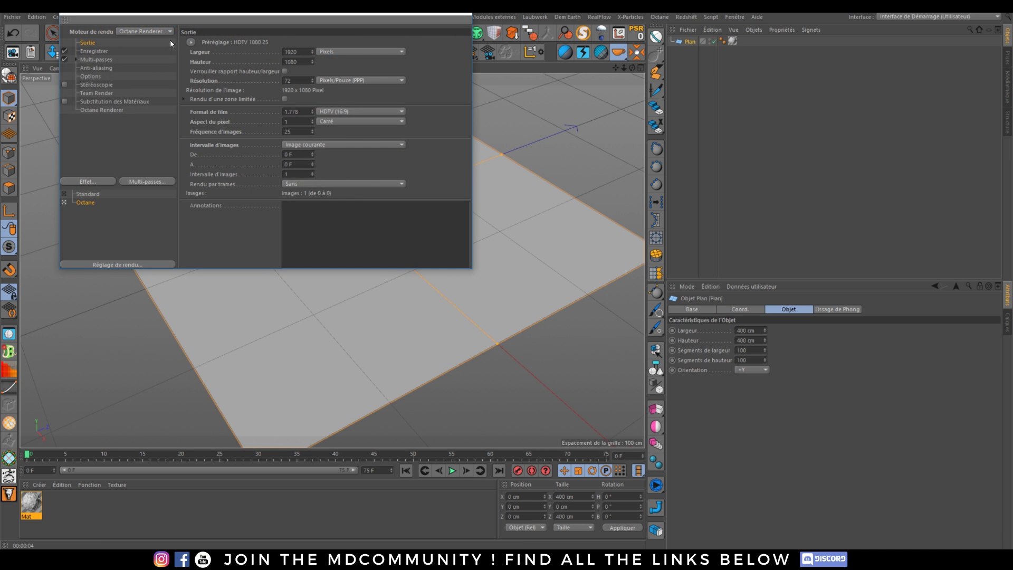
left_click(134, 42)
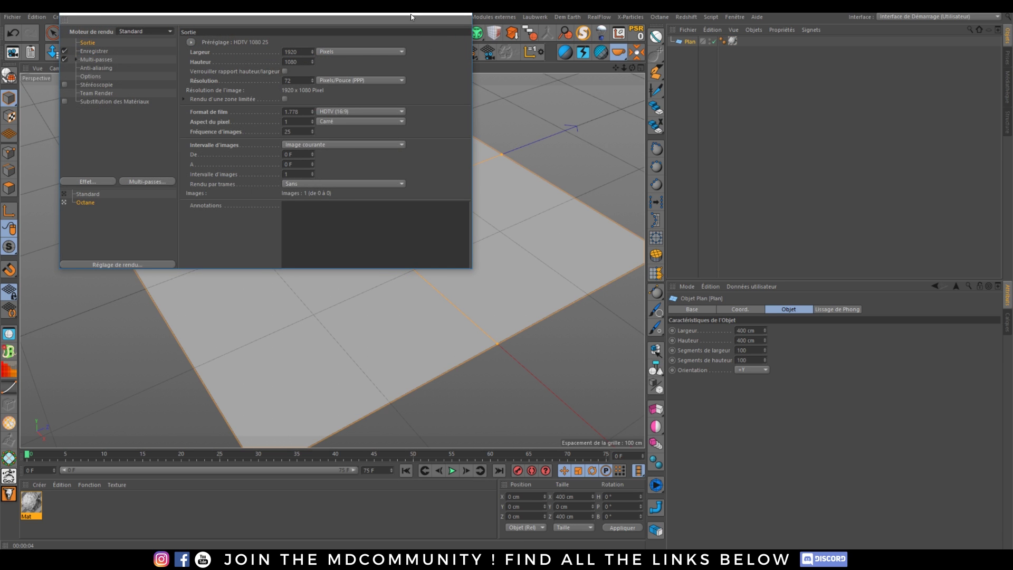
left_click(461, 9)
left_click(224, 34)
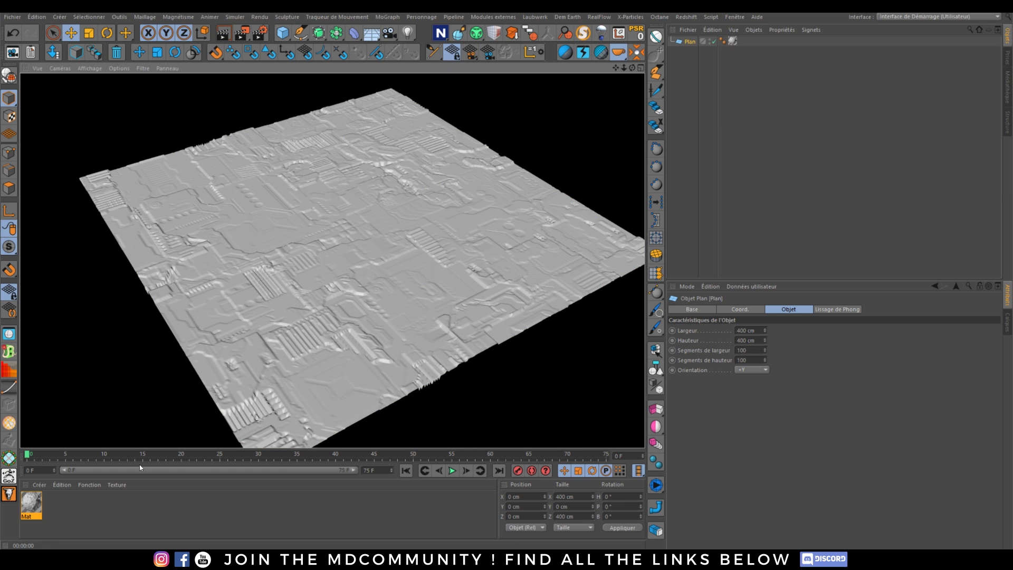
Adjust the material's sub-polygon subdivision level (Niveau de subdivision) and render the perspective view again.
double_click(32, 504)
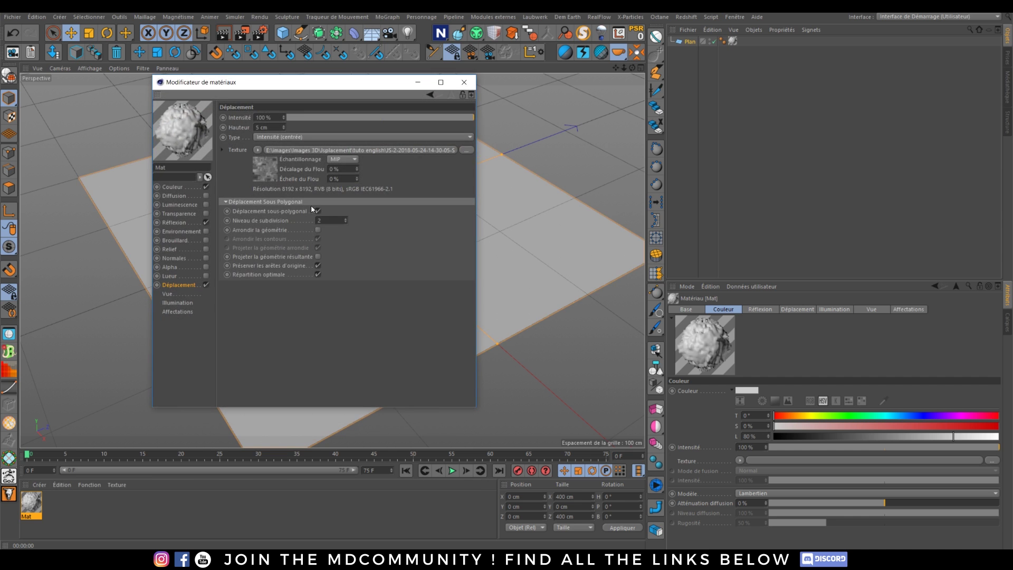
left_click(418, 82)
key("ctrl+r")
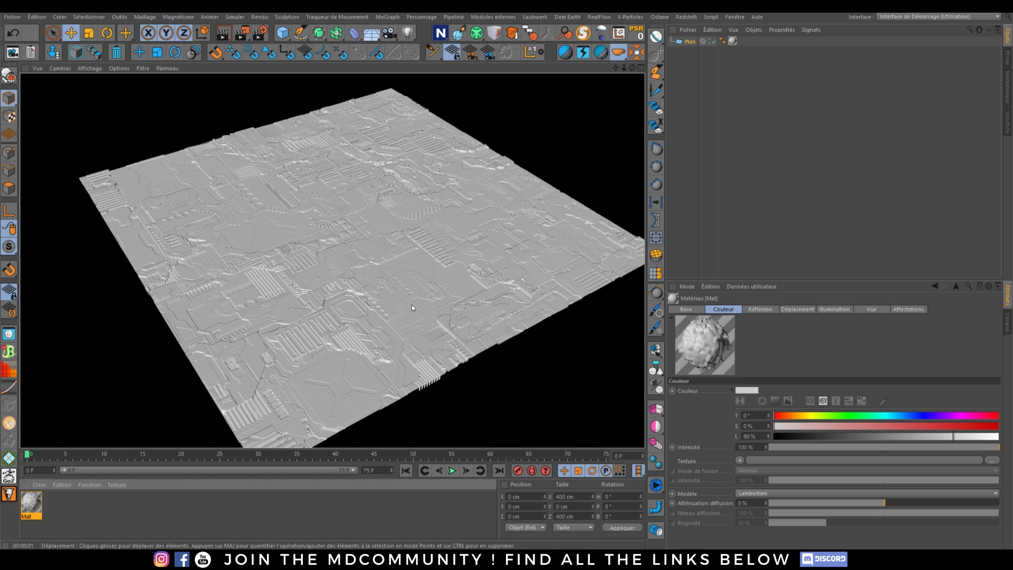
left_click(370, 259)
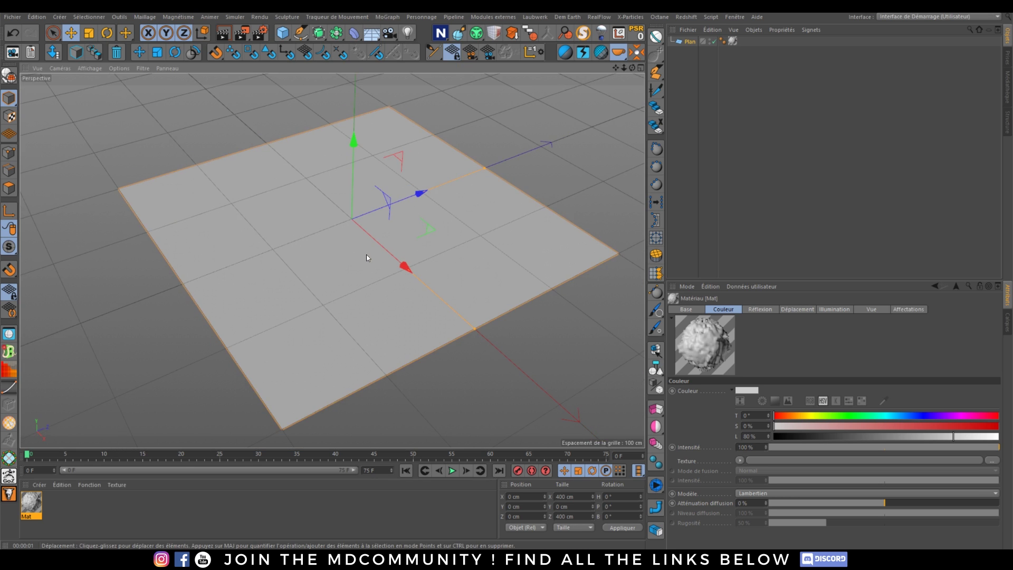
Delete the standard displacement material and remove its texture tag from the plane.
left_click(40, 499)
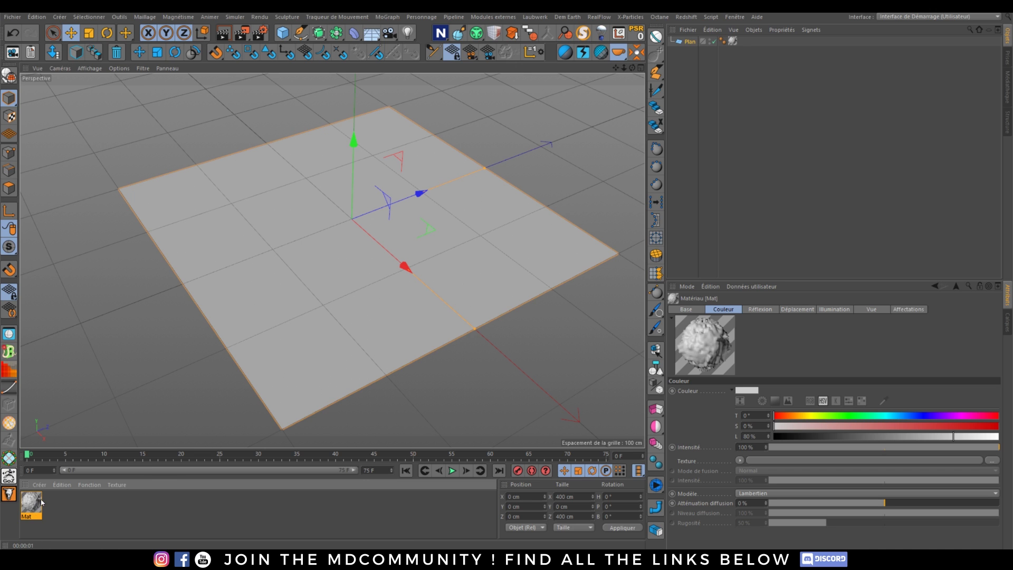
key("Delete")
left_click(733, 41)
key("Delete")
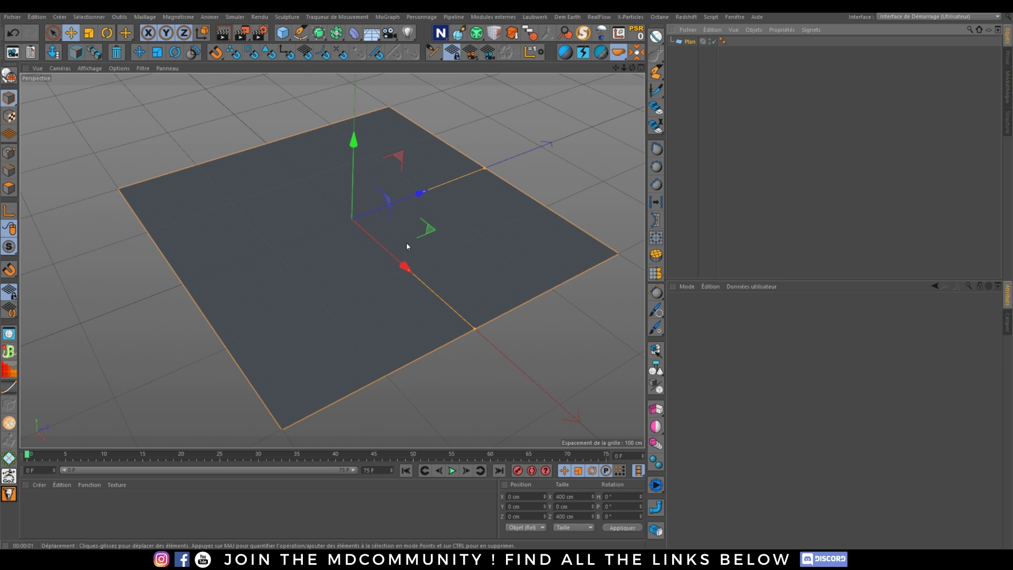
middle_click_drag(381, 265, 378, 278, "alt")
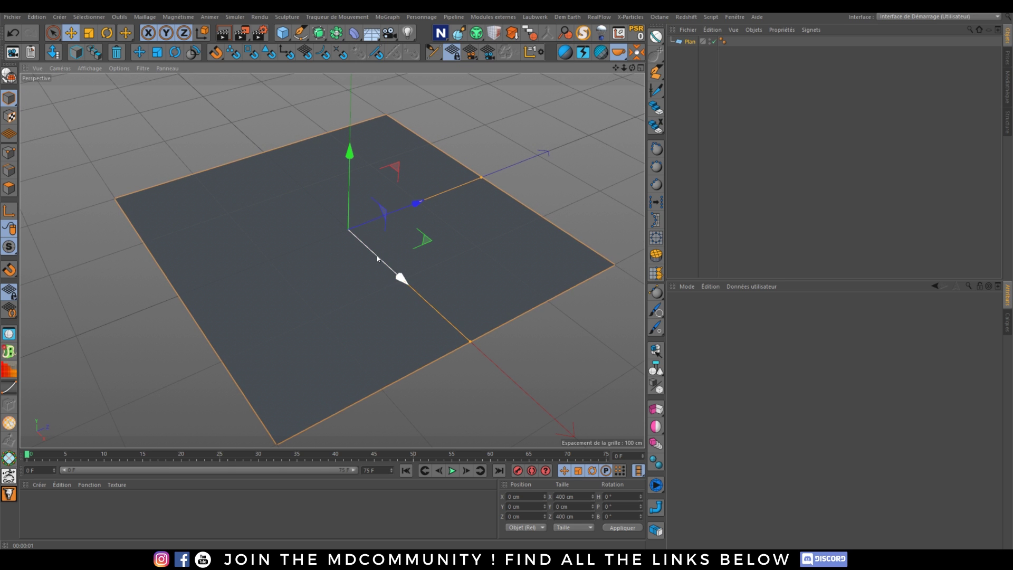
scroll(339, 218, "up", 2)
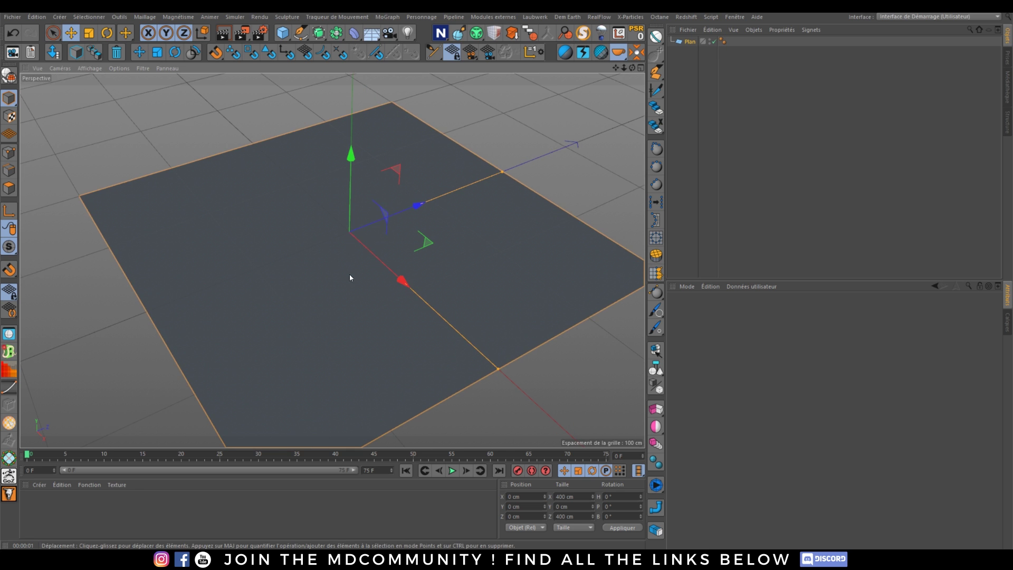
scroll(343, 269, "up", 1)
left_click_drag(343, 269, 347, 262, "alt")
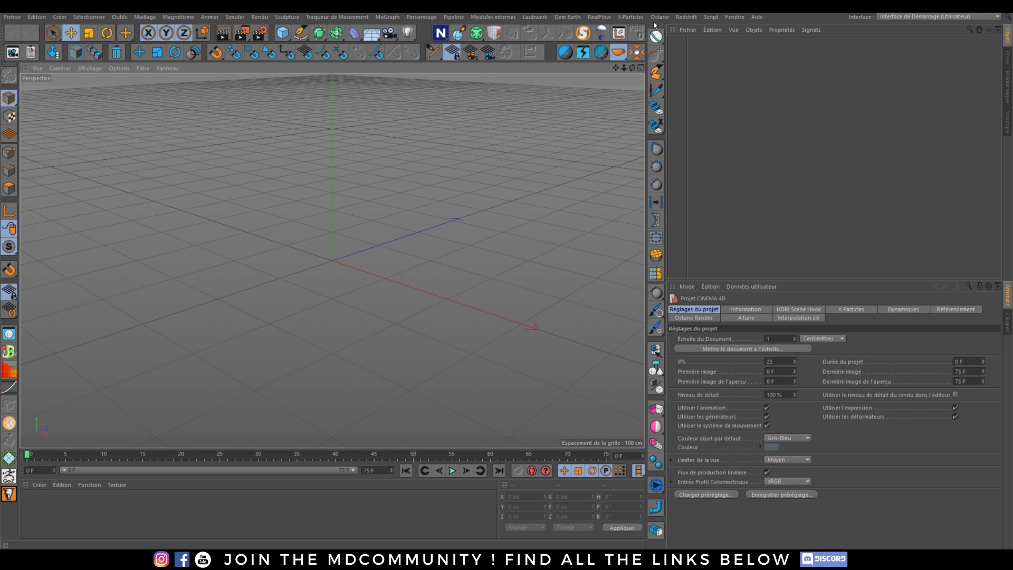
Open Octane's Live Viewer and dock it in the side area that holds the object manager.
left_click(659, 17)
left_click(681, 40)
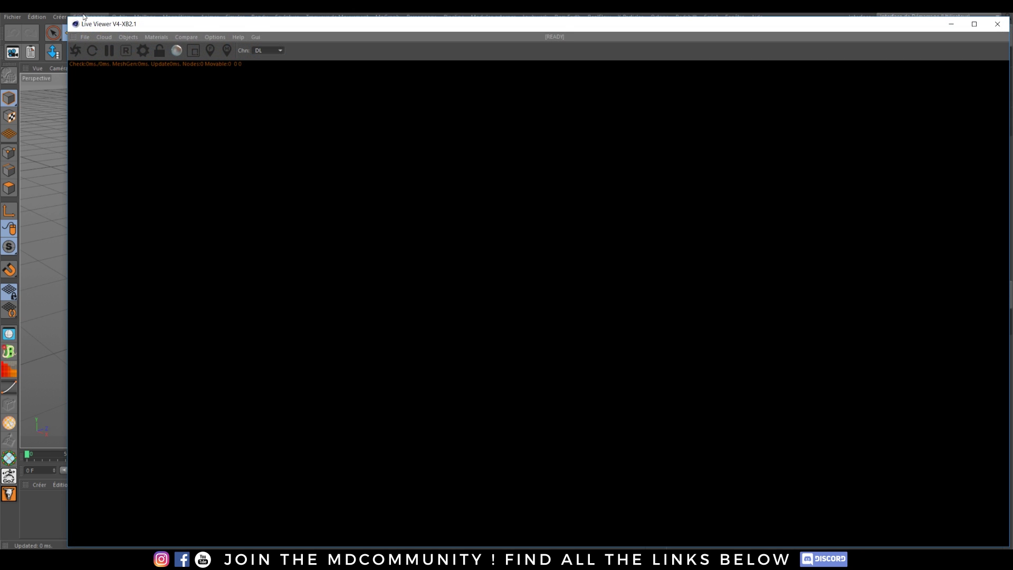
left_click_drag(83, 18, 310, 107)
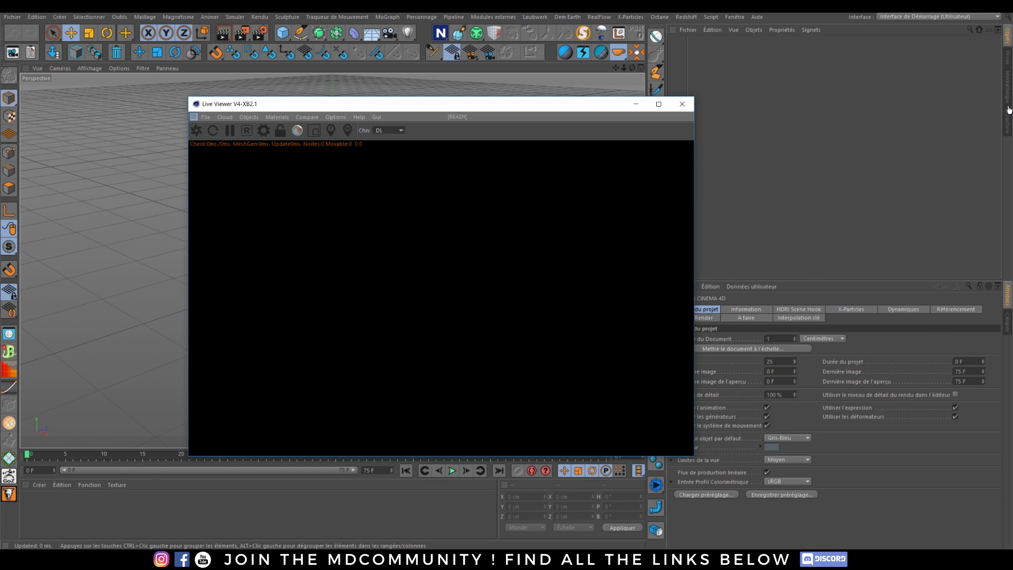
left_click_drag(1009, 110, 1008, 109)
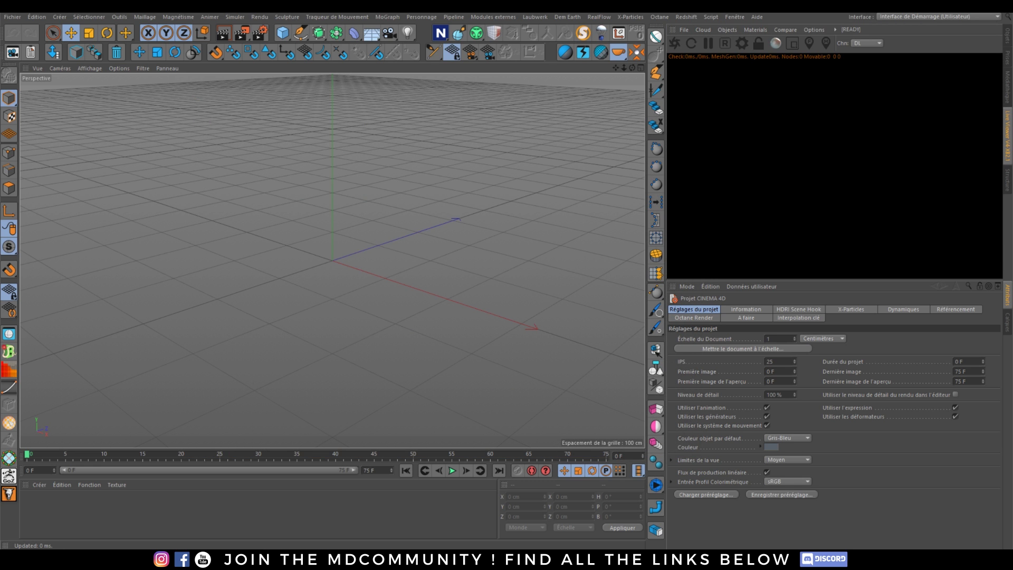
Switch to MSI Afterburner and examine the custom fan speed curve in its fan (Ventilateur) properties, closing it without applying changes.
left_click_drag(1012, 169, 521, 139)
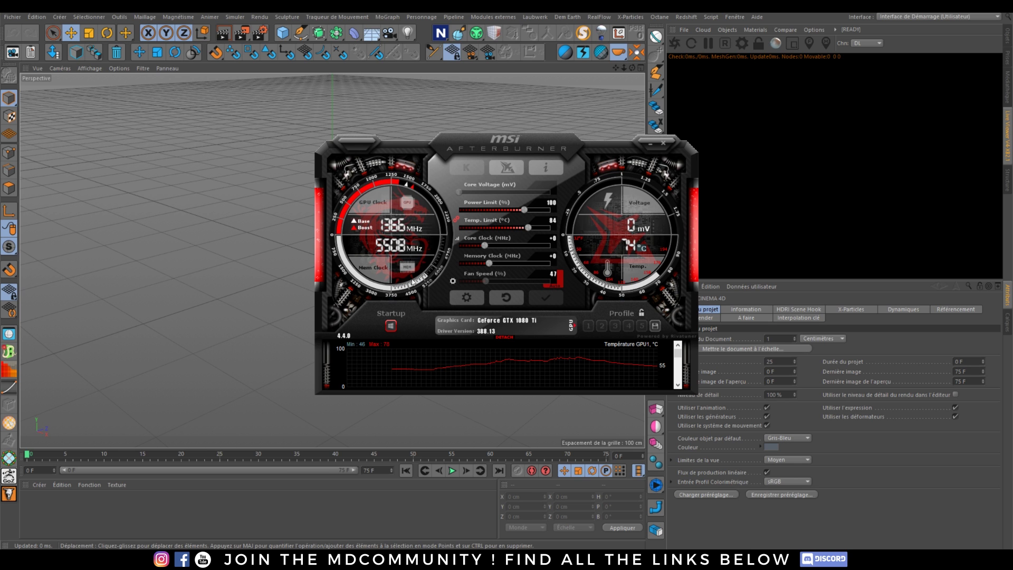
left_click(466, 297)
left_click(371, 161)
left_click(336, 191)
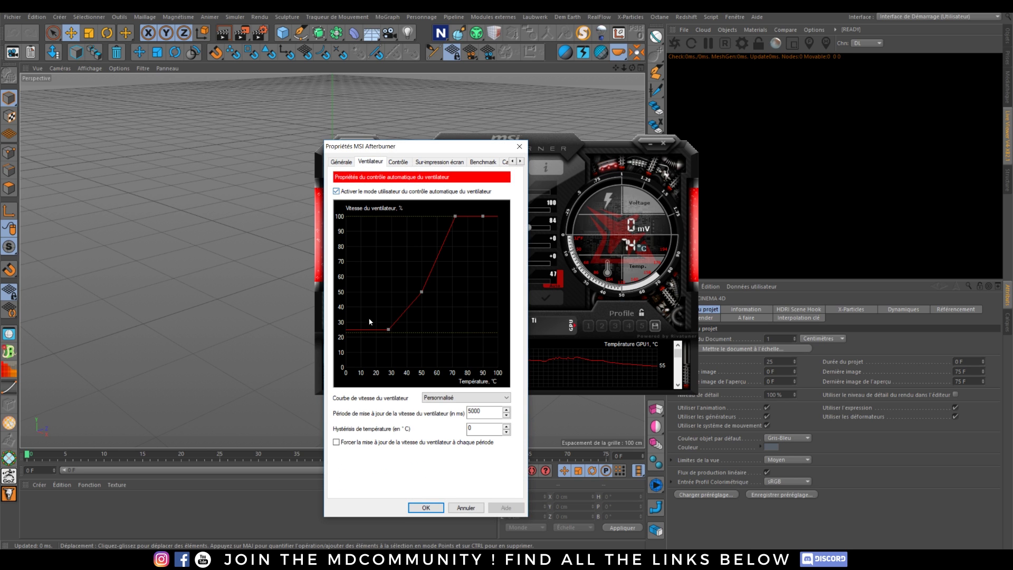
left_click(520, 146)
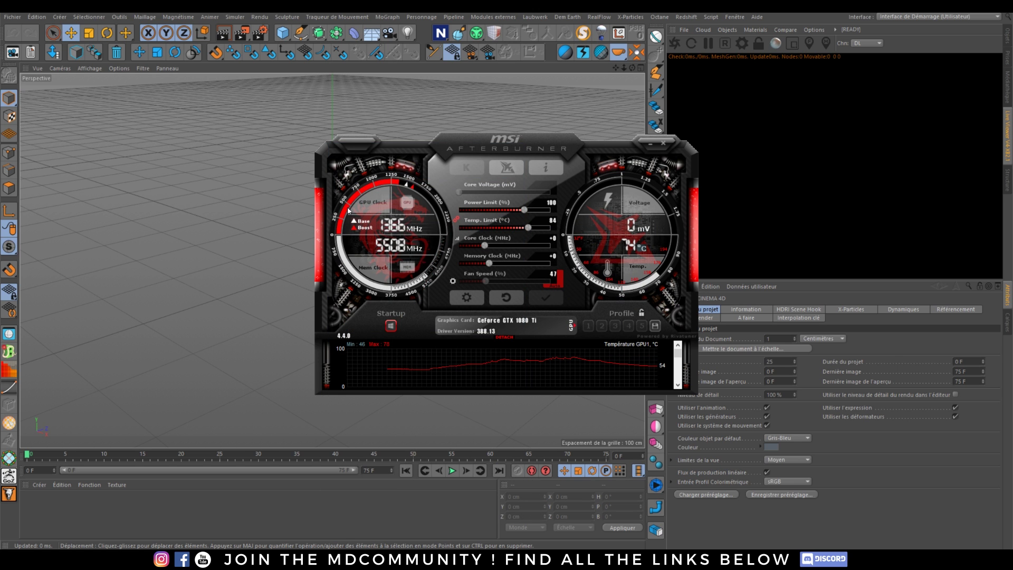
left_click_drag(494, 154, 428, 169)
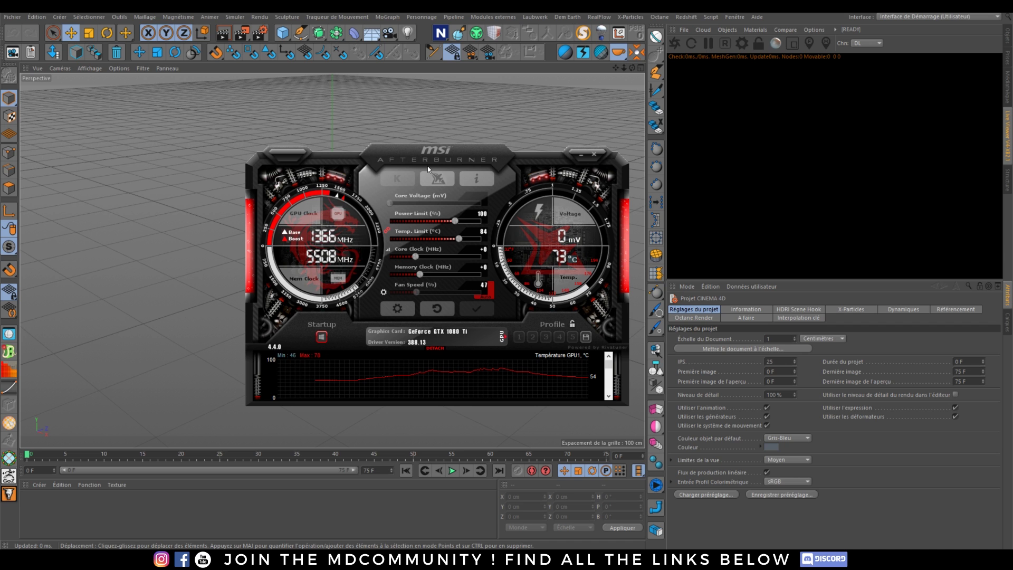
left_click(595, 155)
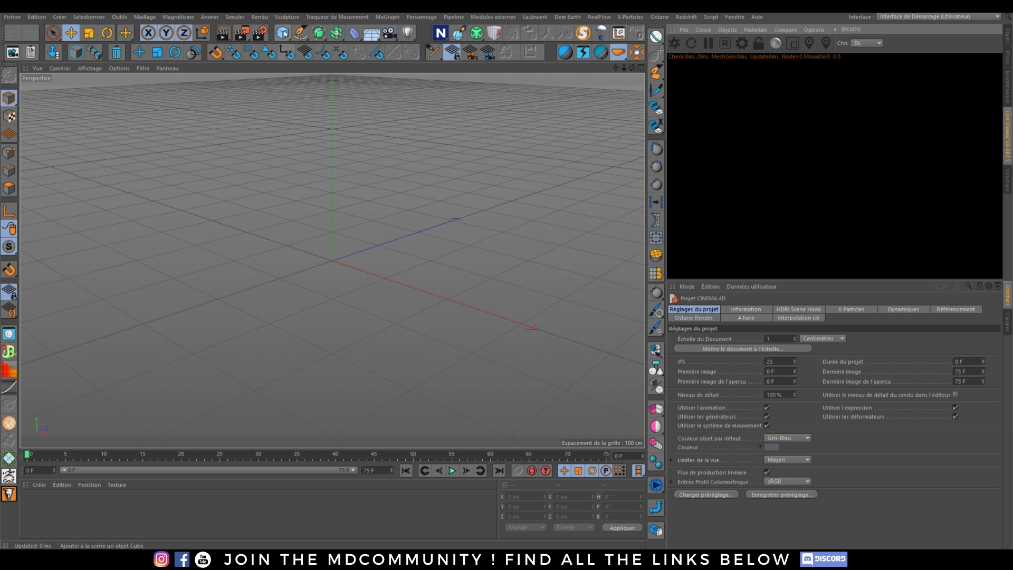
Add a plane object to the new empty scene.
left_click_drag(282, 33, 405, 64)
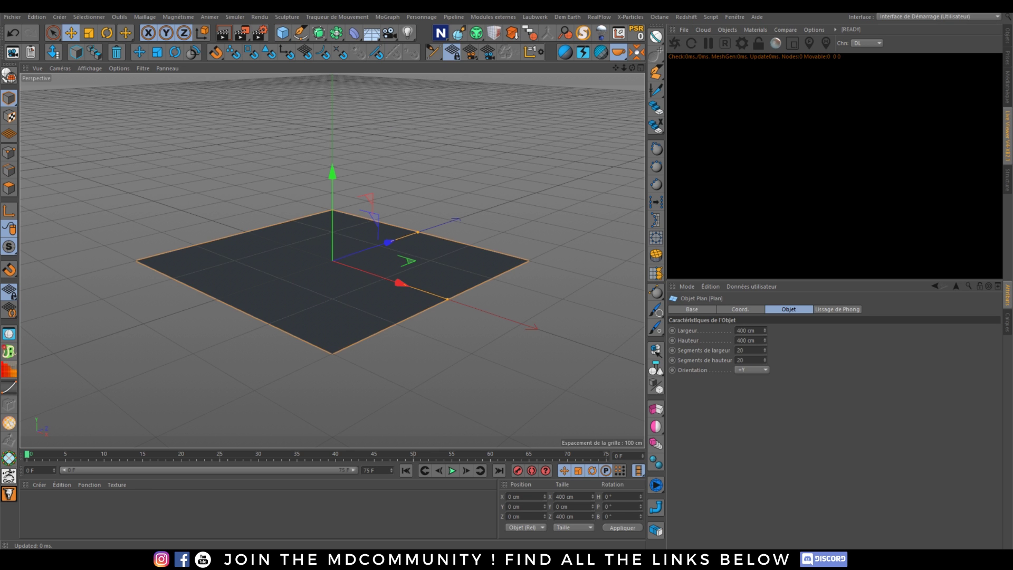
Compare the Mix and Mix1 maps in the "tuto english" folder, looking at their thumbnails and file details.
left_click_drag(1012, 197, 361, 128)
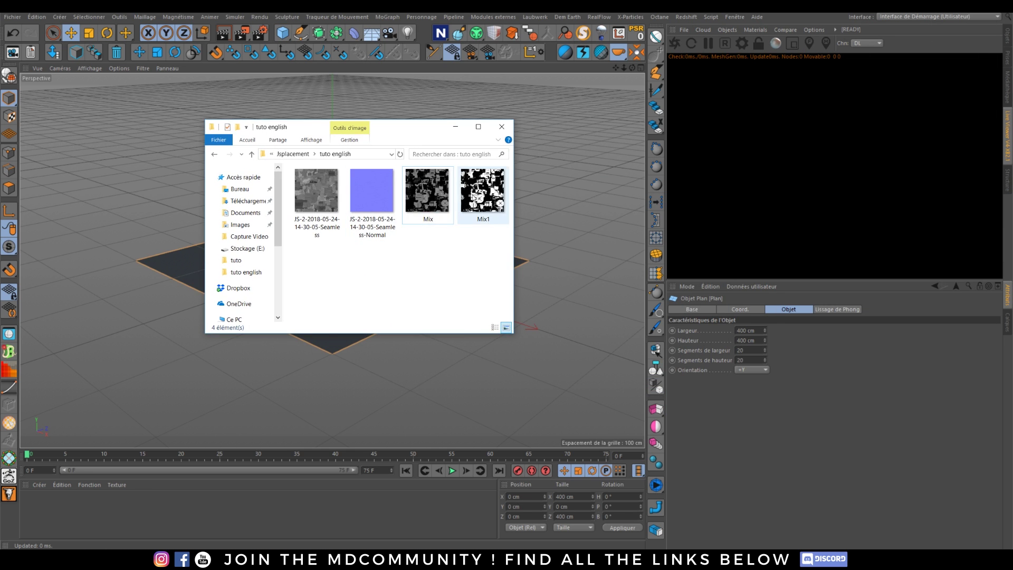
left_click(433, 204)
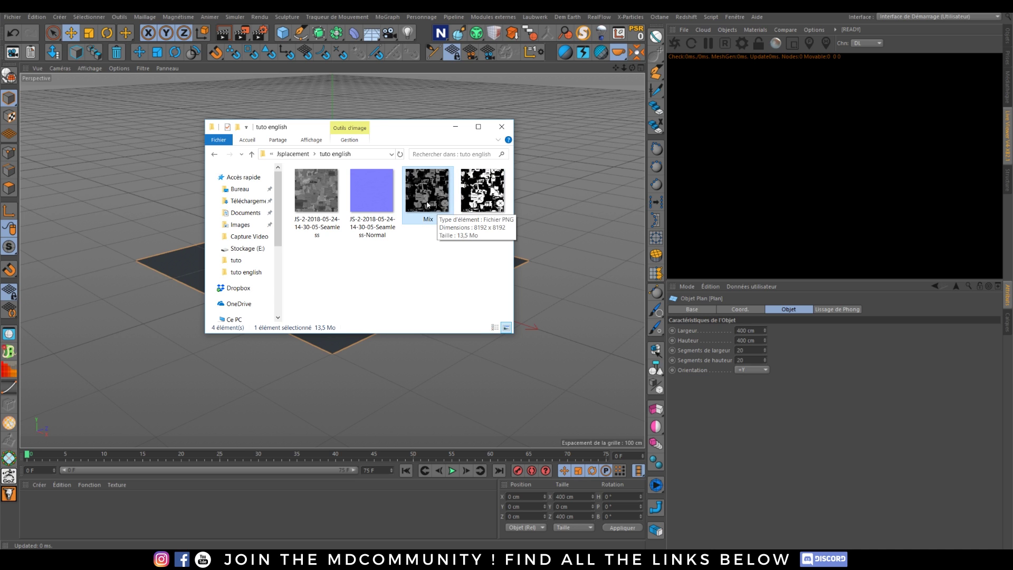
left_click(459, 223)
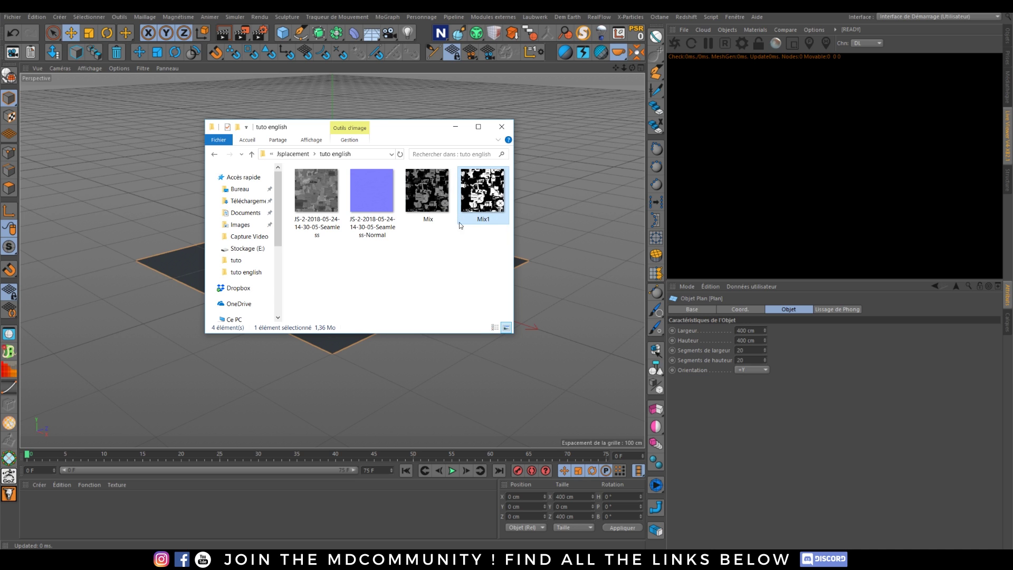
mouse_move(482, 201)
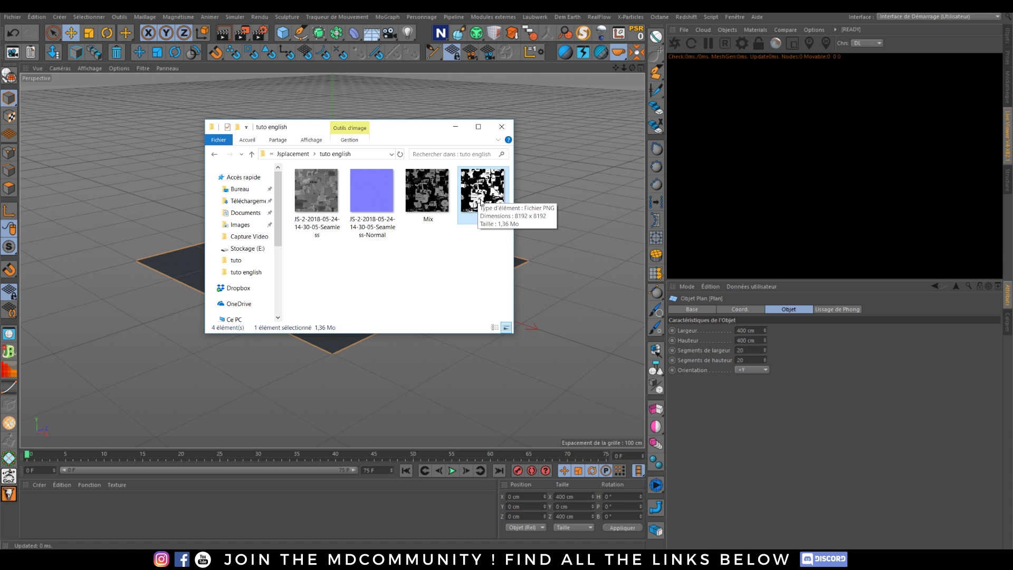
left_click(452, 203)
left_click(483, 196)
left_click(428, 192)
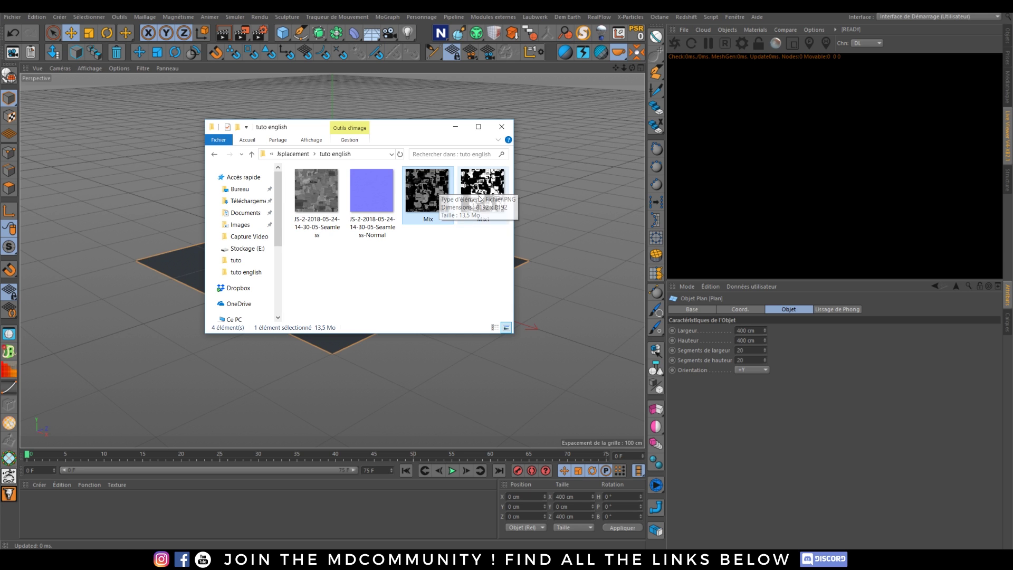
left_click(499, 202)
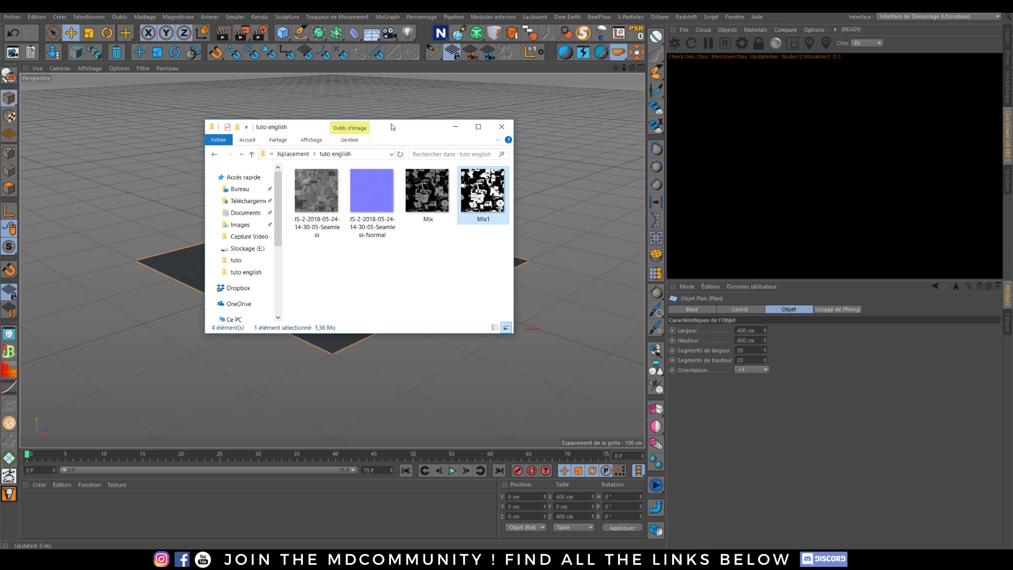
left_click_drag(404, 134, 1012, 227)
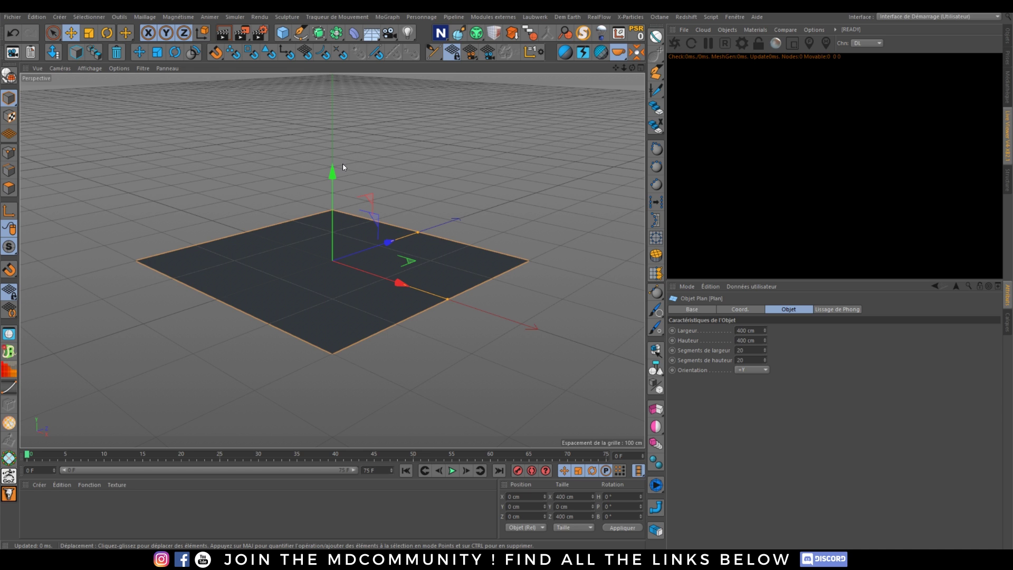
Start the Octane live render and create a Glossy material on the plane from the Live Viewer.
left_click(674, 46)
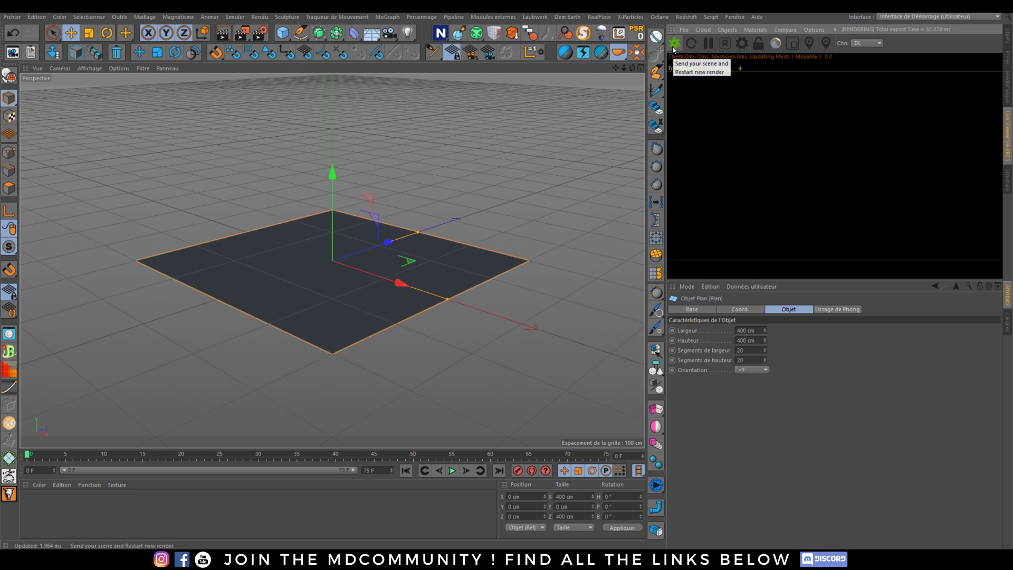
right_click(833, 169)
mouse_move(855, 177)
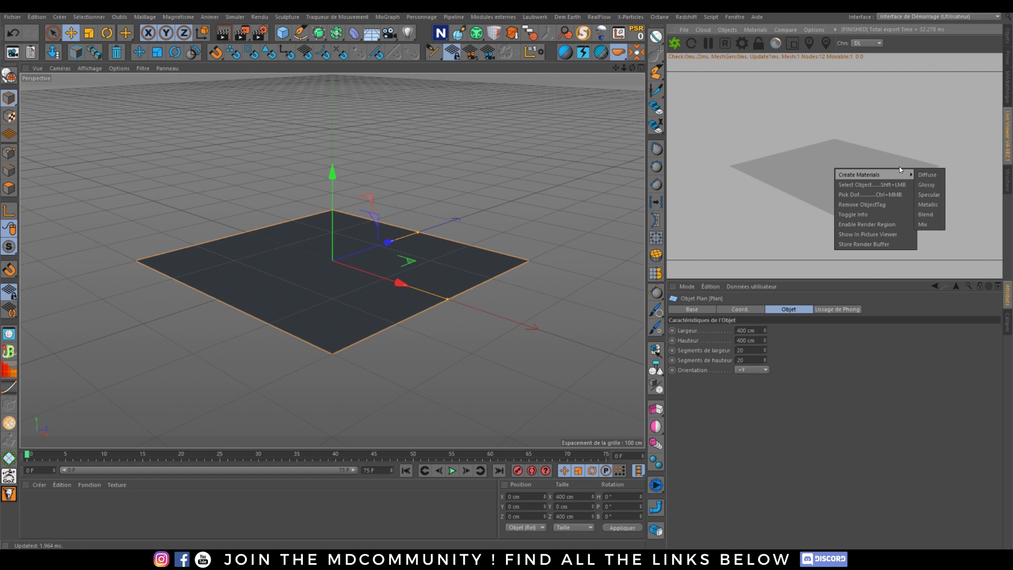
left_click(926, 185)
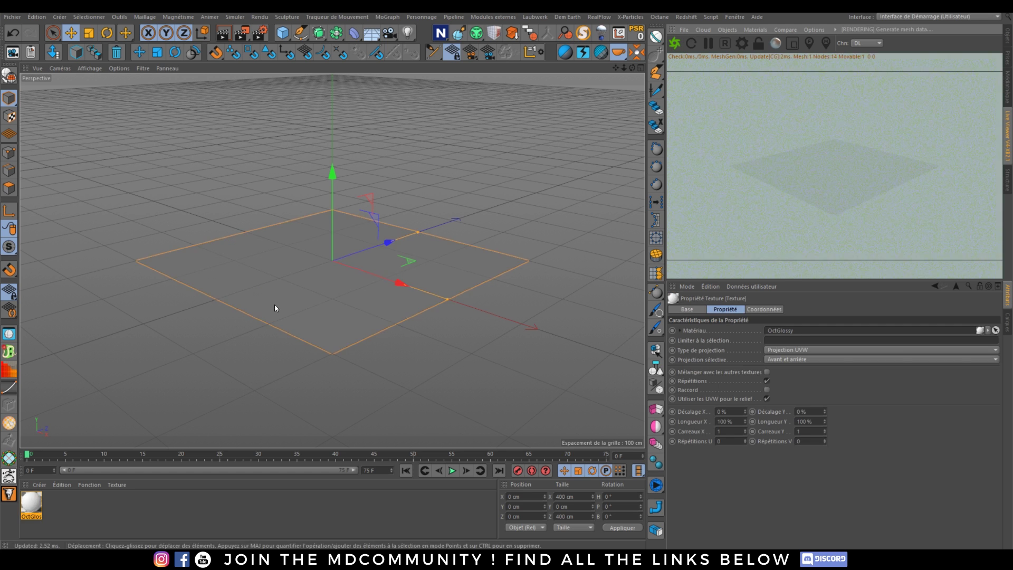
Open the OctGlossy material in the Octane Node Editor and add a Displacement node beside the material node.
double_click(39, 509)
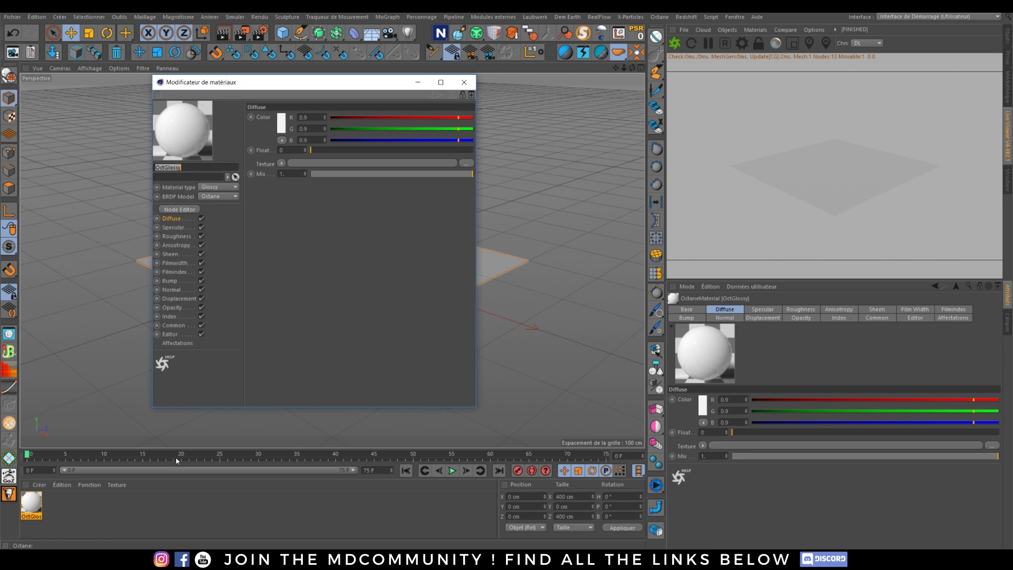
left_click(180, 209)
left_click_drag(366, 206, 327, 168)
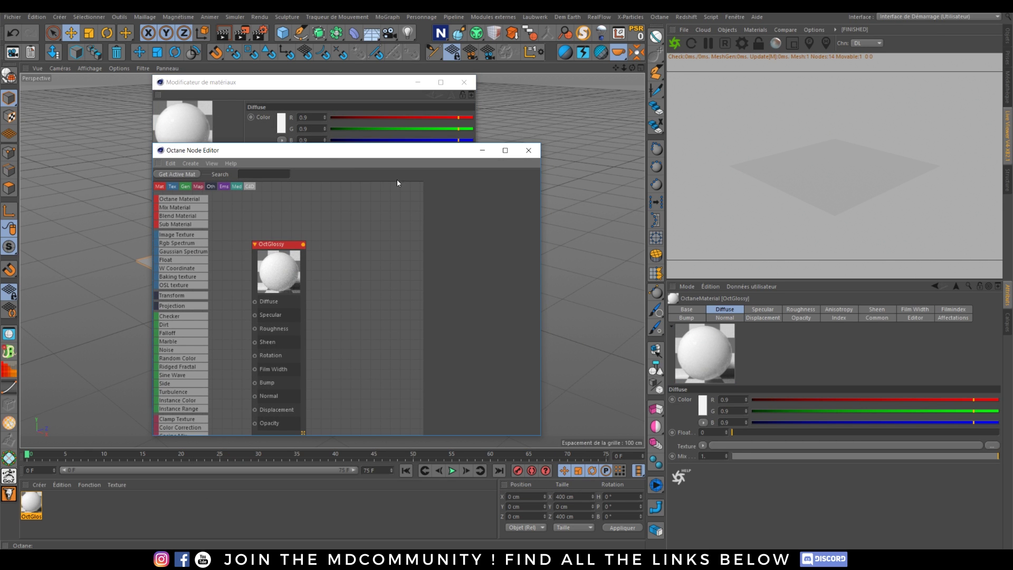
left_click_drag(291, 240, 324, 240)
scroll(180, 369, "down", 5)
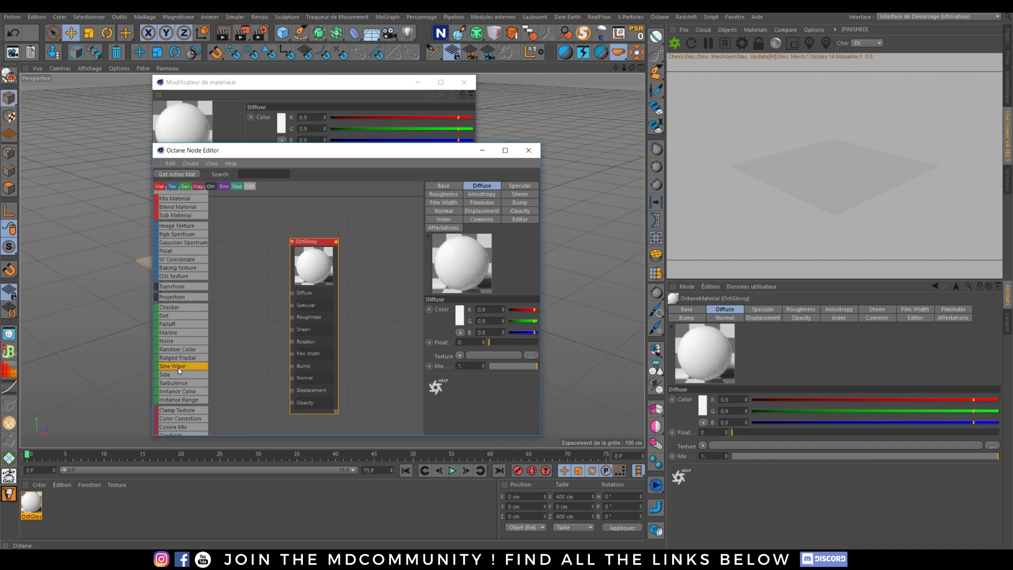
scroll(181, 369, "down", 2)
left_click_drag(178, 397, 260, 393)
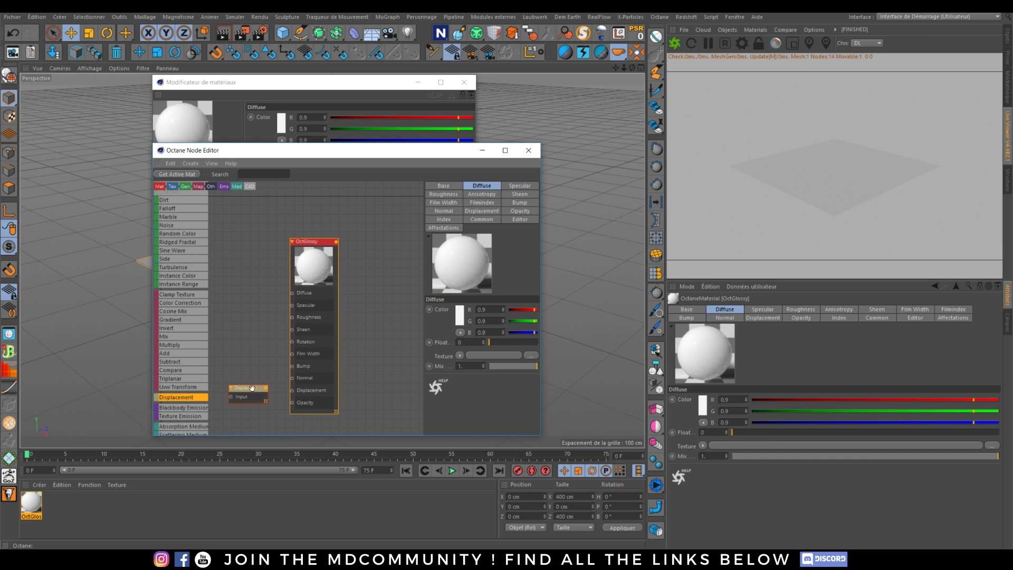
Add the displacement map image as the Displacement node's input and connect that node to the OctGlossy material's Displacement channel.
middle_click_drag(255, 377, 375, 330)
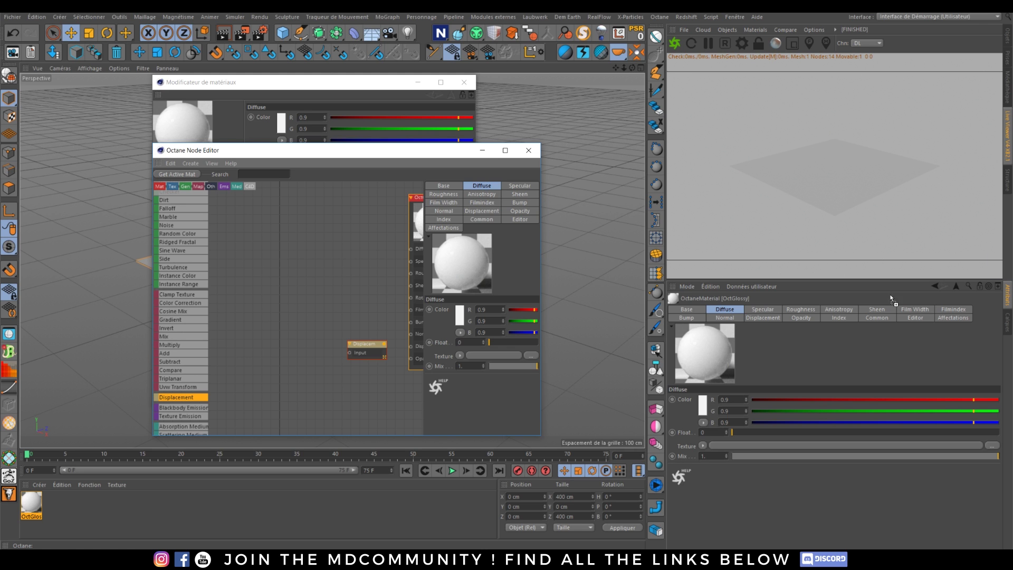
left_click_drag(891, 296, 350, 353)
middle_click_drag(372, 382, 311, 388)
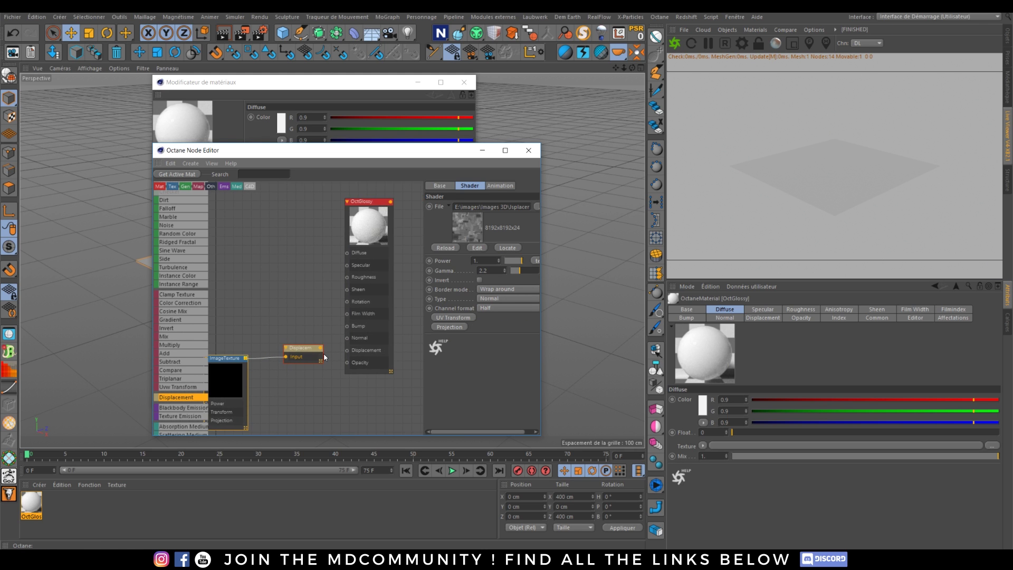
left_click_drag(321, 347, 351, 355)
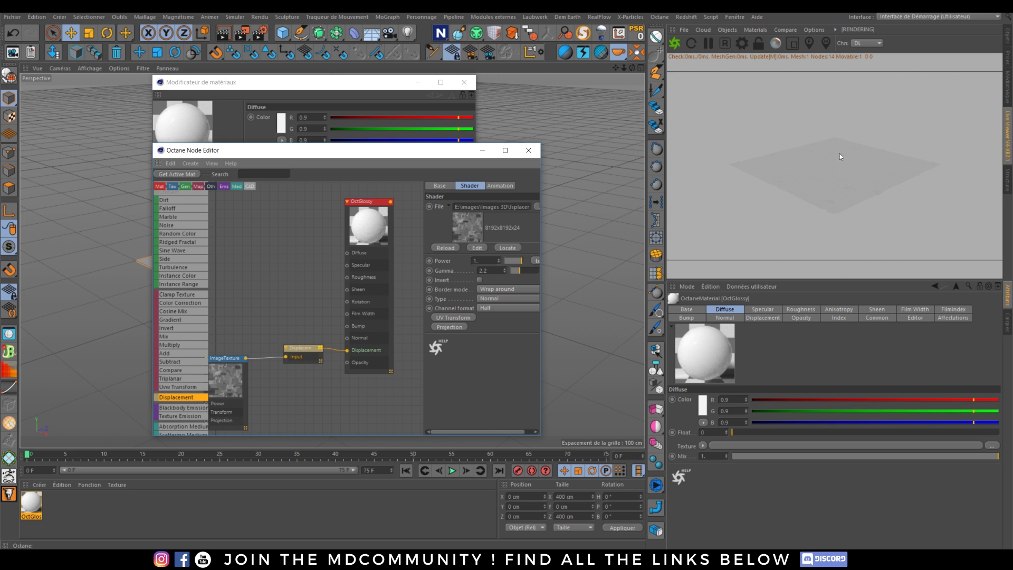
Set the Displacement node's level of detail to 4096x4096 and its amount to 20 cm.
left_click(294, 349)
left_click(496, 267)
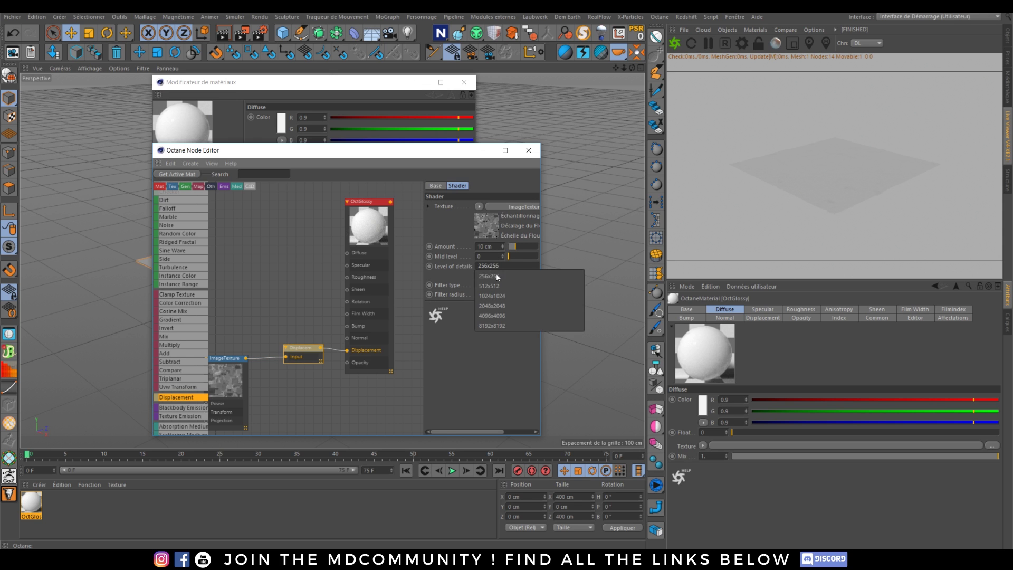
left_click(496, 317)
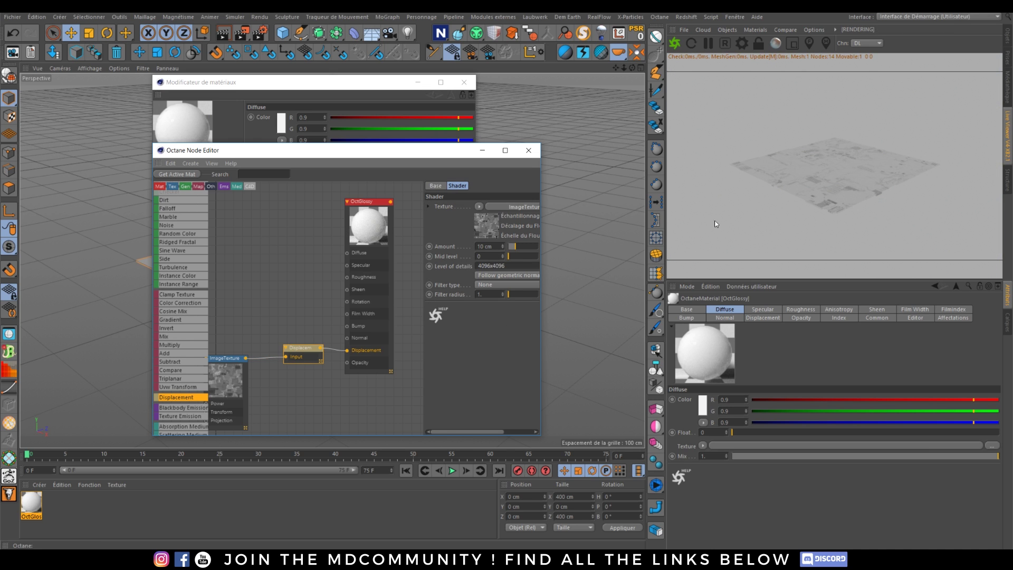
left_click_drag(486, 246, 398, 363)
type("20")
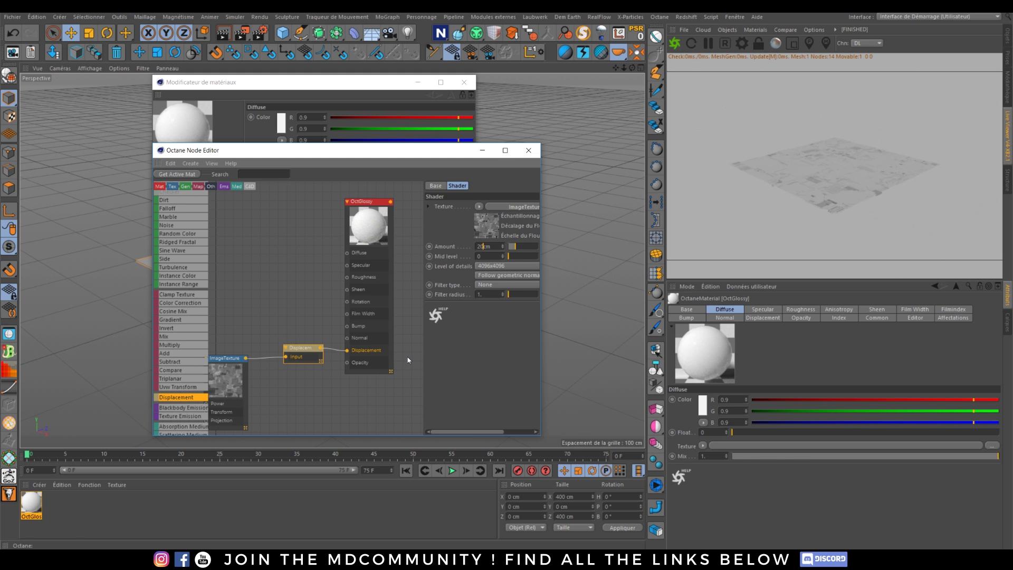
key("Return")
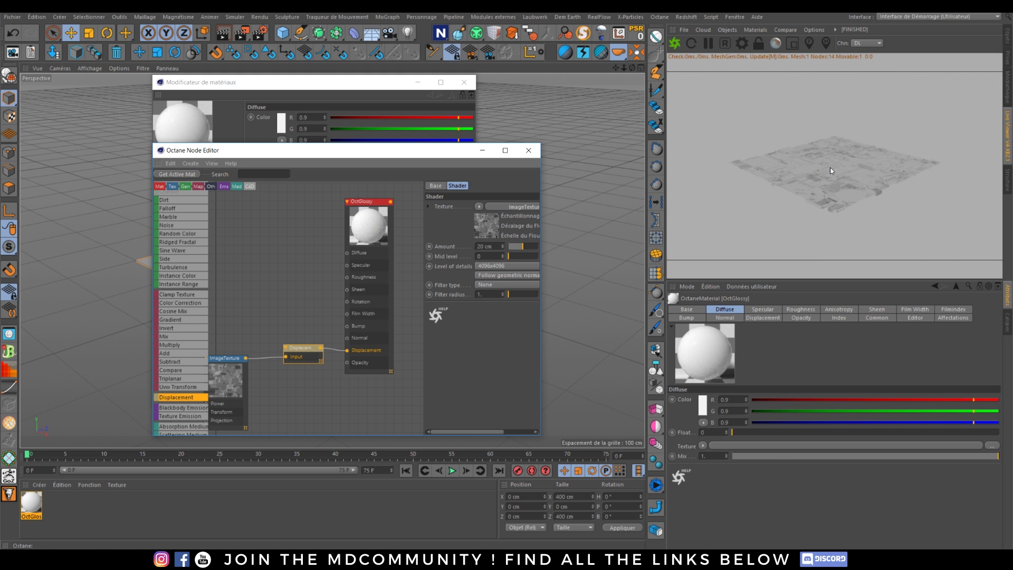
Frame a close-up of the displaced plane's details and close the Node Editor and material editor windows.
right_click_drag(857, 180, 892, 180)
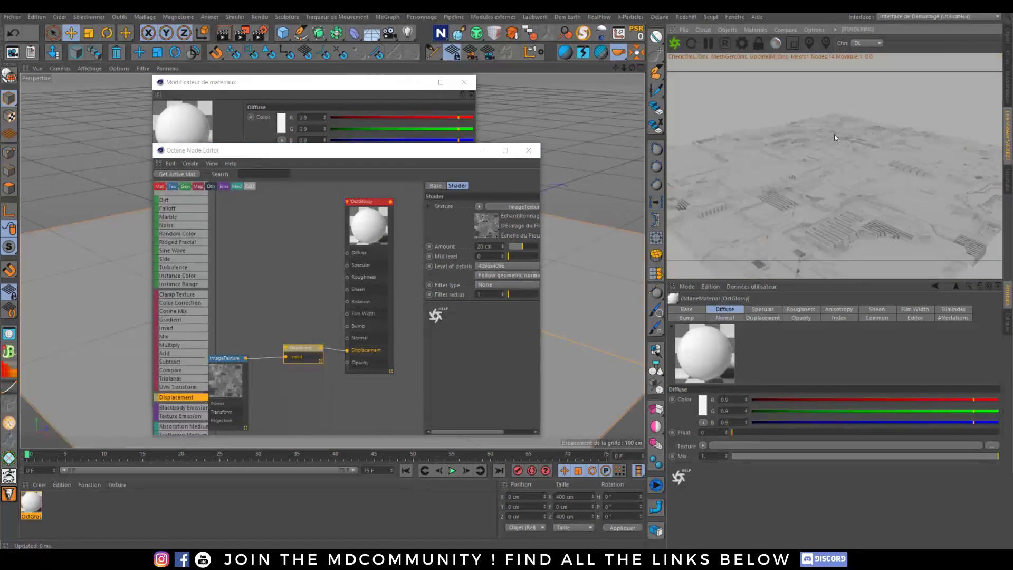
left_click_drag(834, 134, 834, 164)
middle_click_drag(834, 163, 836, 121)
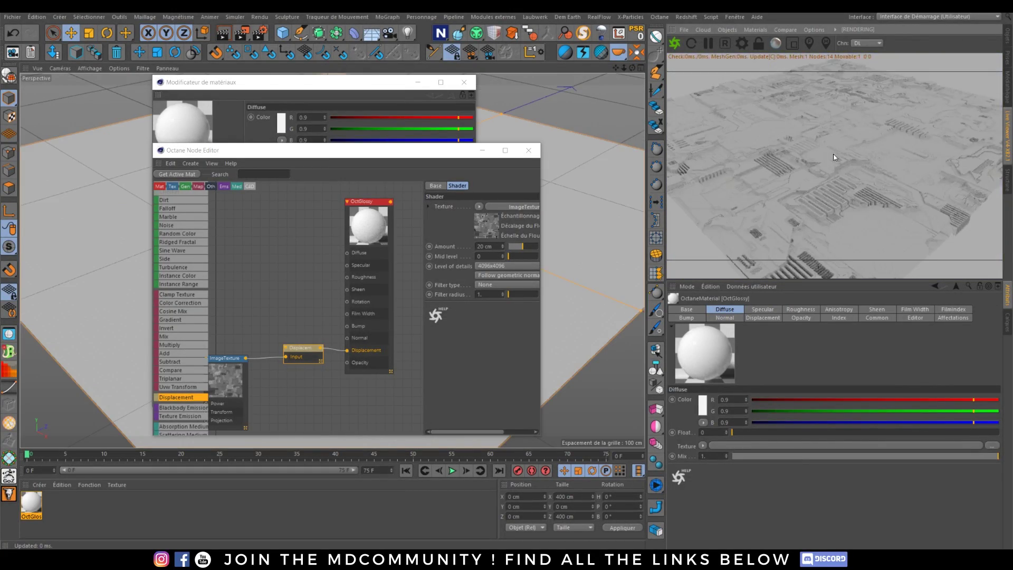
right_click_drag(836, 154, 830, 119)
middle_click_drag(830, 115, 839, 113)
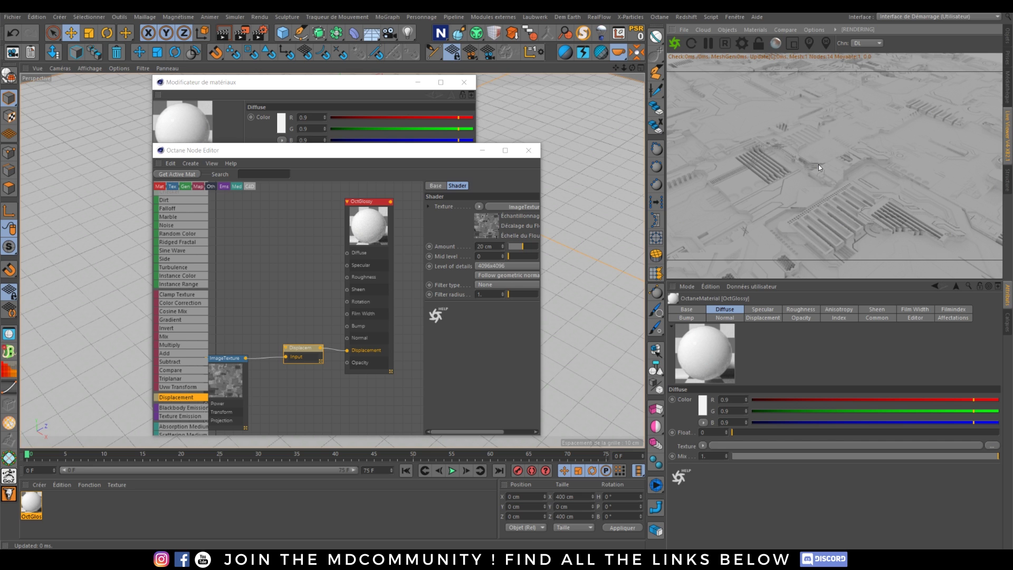
left_click(528, 150)
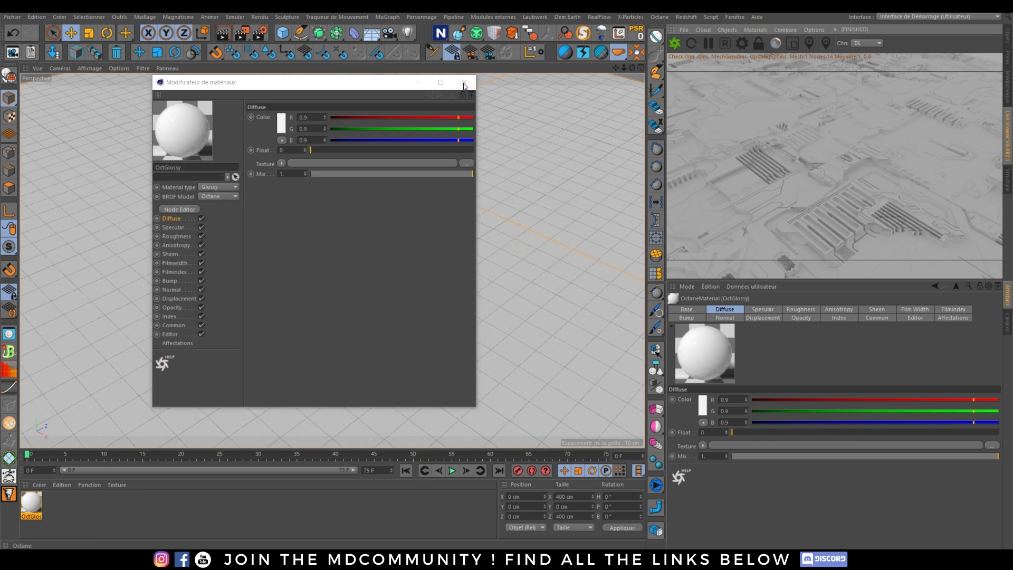
left_click(463, 81)
Add an Octane HDRI environment and an Octane daylight to the scene.
left_click(727, 29)
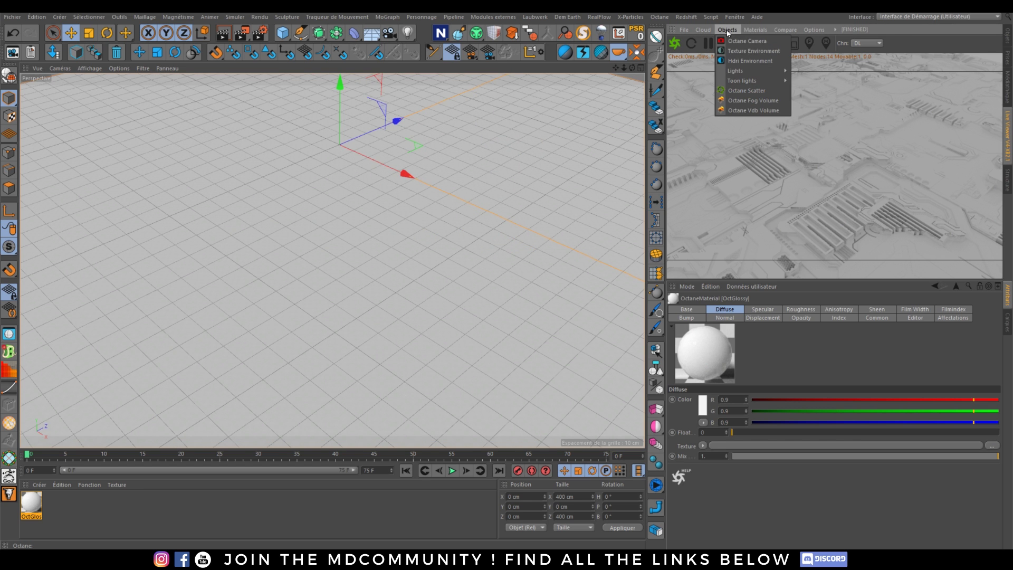
left_click(739, 61)
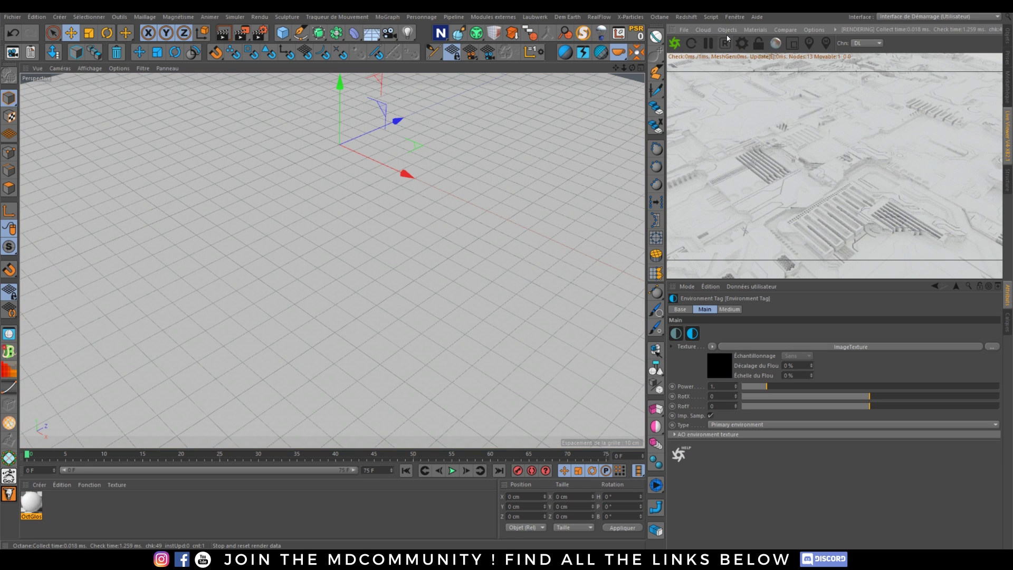
left_click(727, 30)
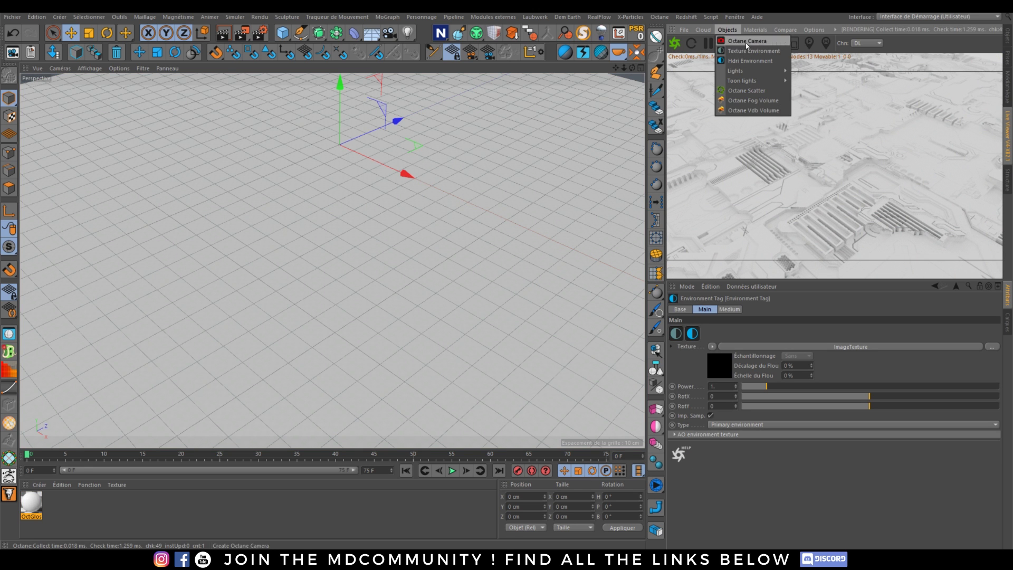
mouse_move(762, 75)
left_click(819, 74)
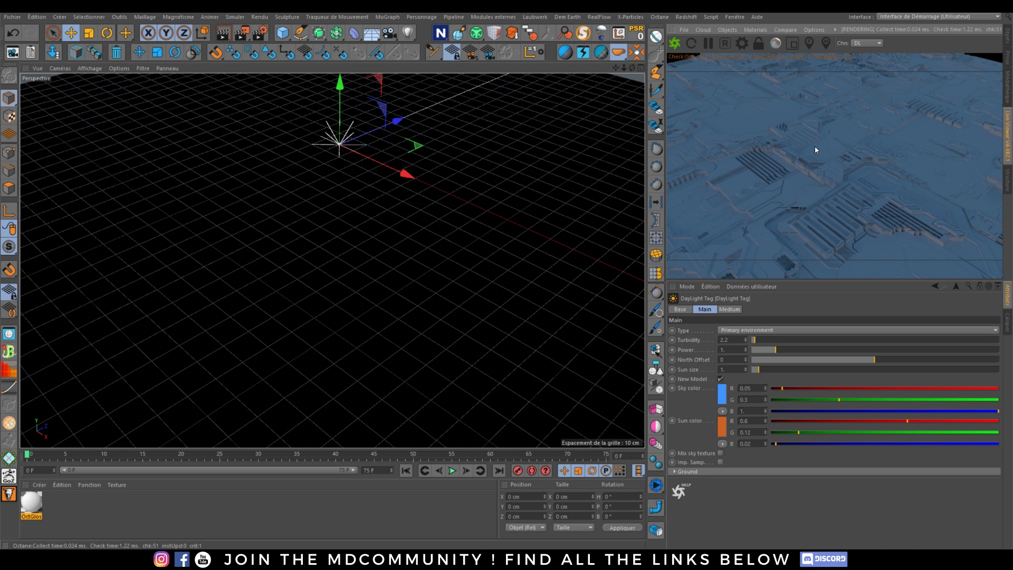
Activate the Soleil expression tag on the OctaneDayLight object and check the live render.
left_click(1006, 38)
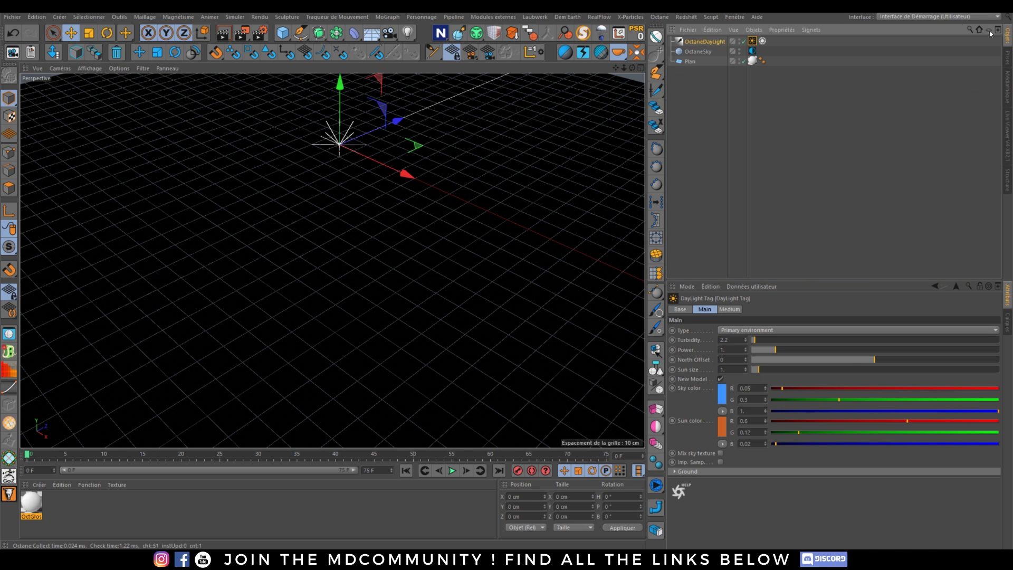
left_click(714, 42)
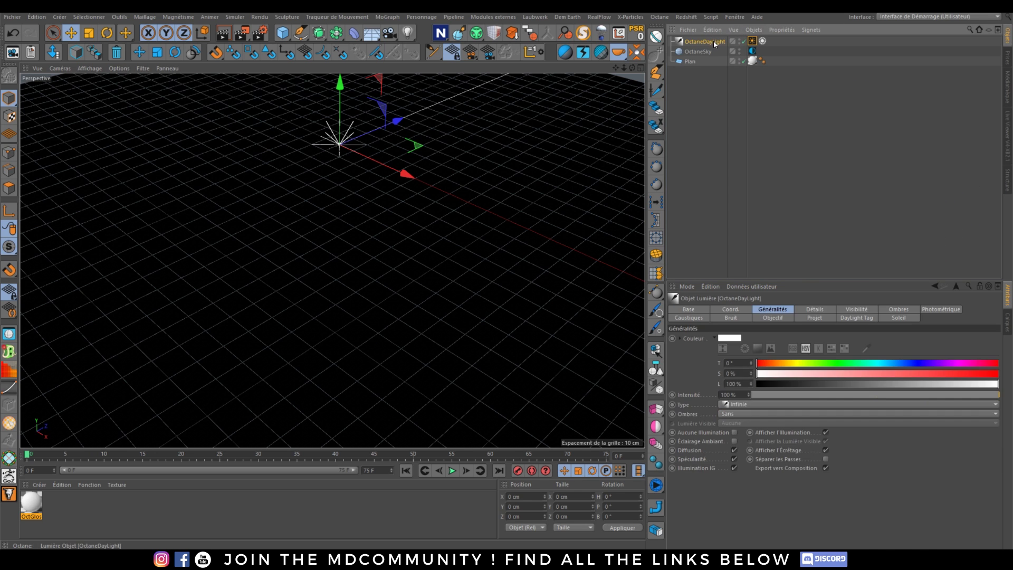
left_click(763, 41)
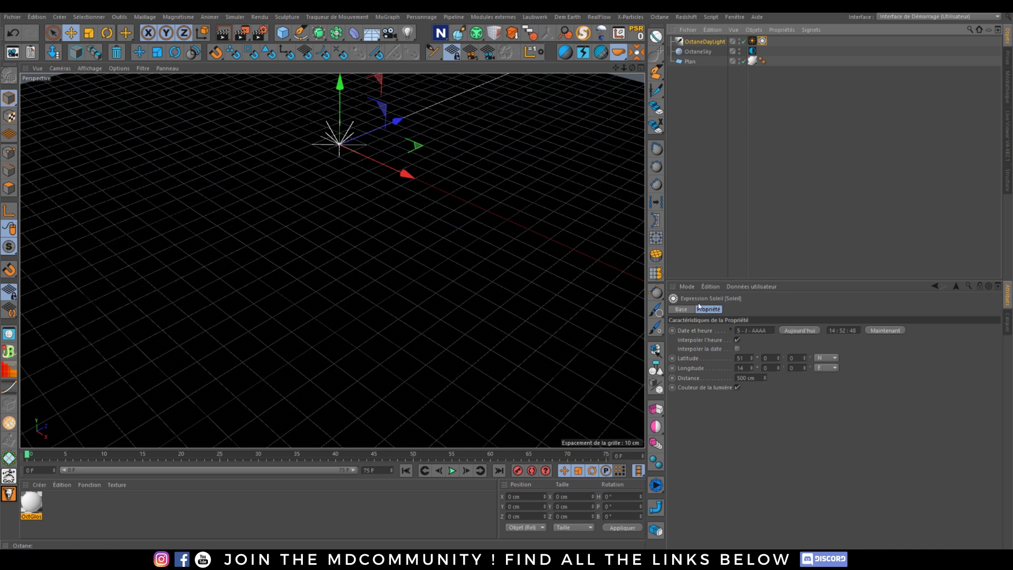
left_click(684, 310)
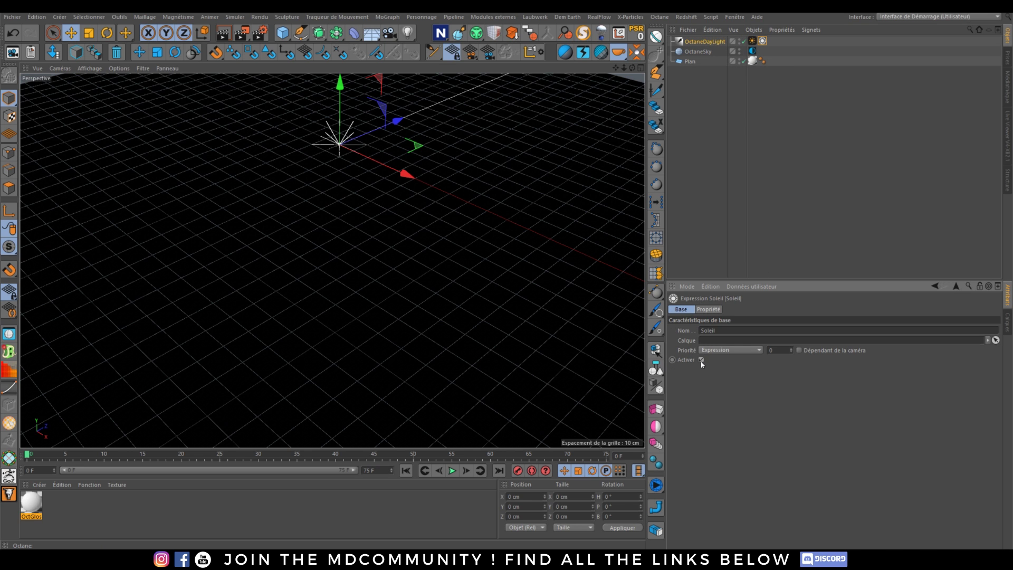
left_click(701, 359)
left_click(1008, 136)
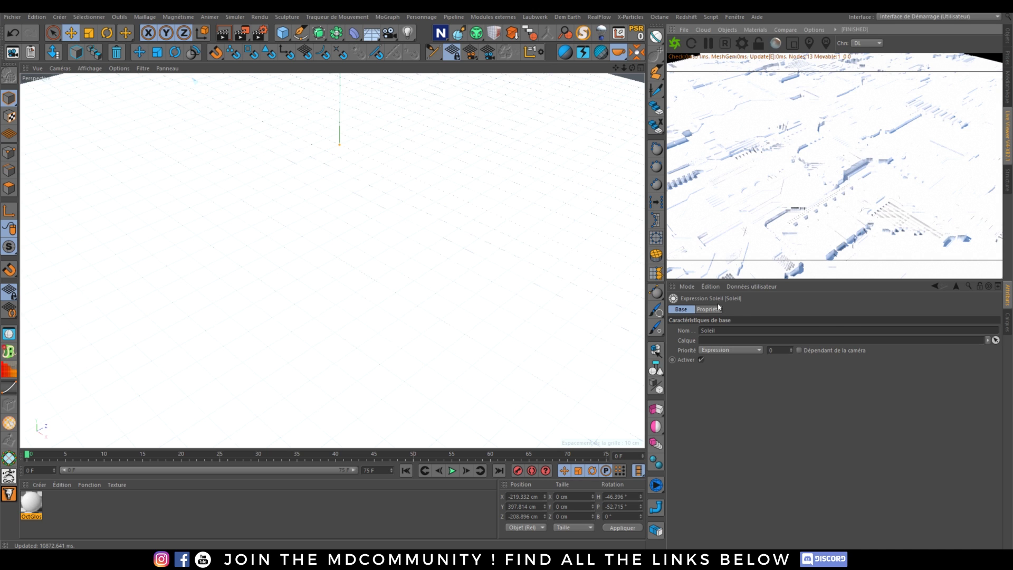
Set the time of the Soleil expression to 18:52:48.
left_click(709, 310)
left_click(837, 331)
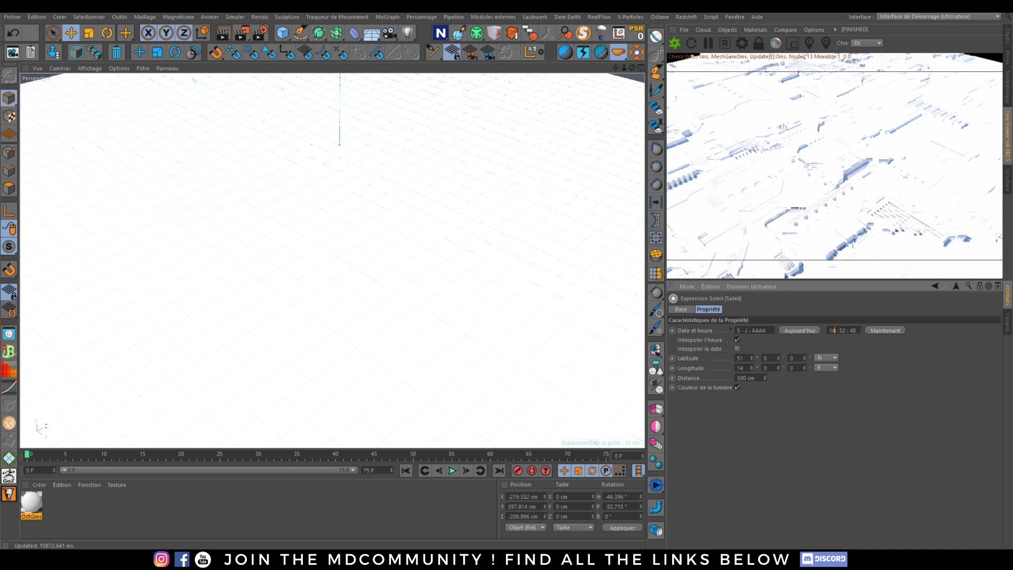
key("BackSpace")
type("8")
left_click(845, 432)
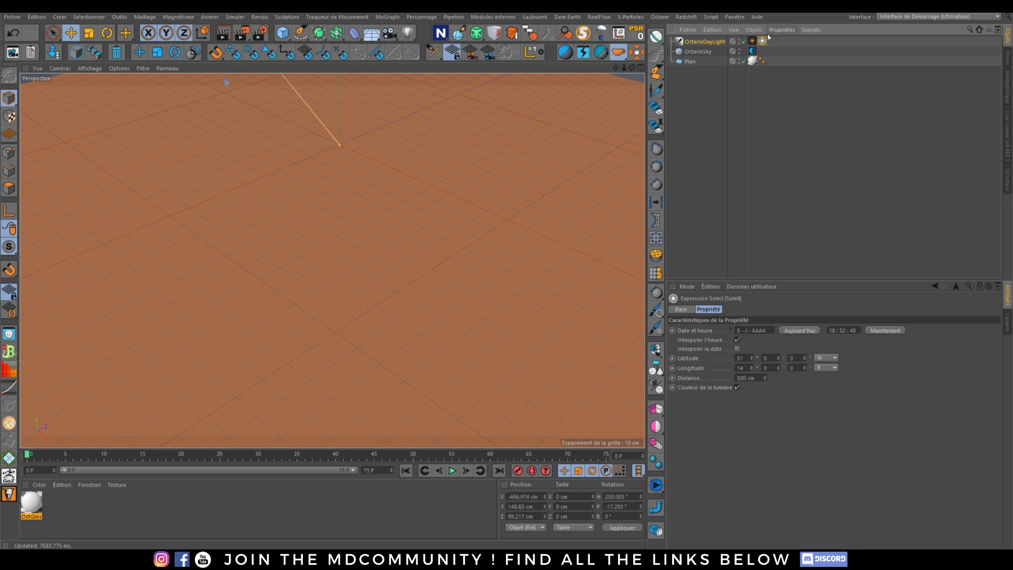
Disable the OctaneDayLight object to check the live render without it.
left_click(744, 41)
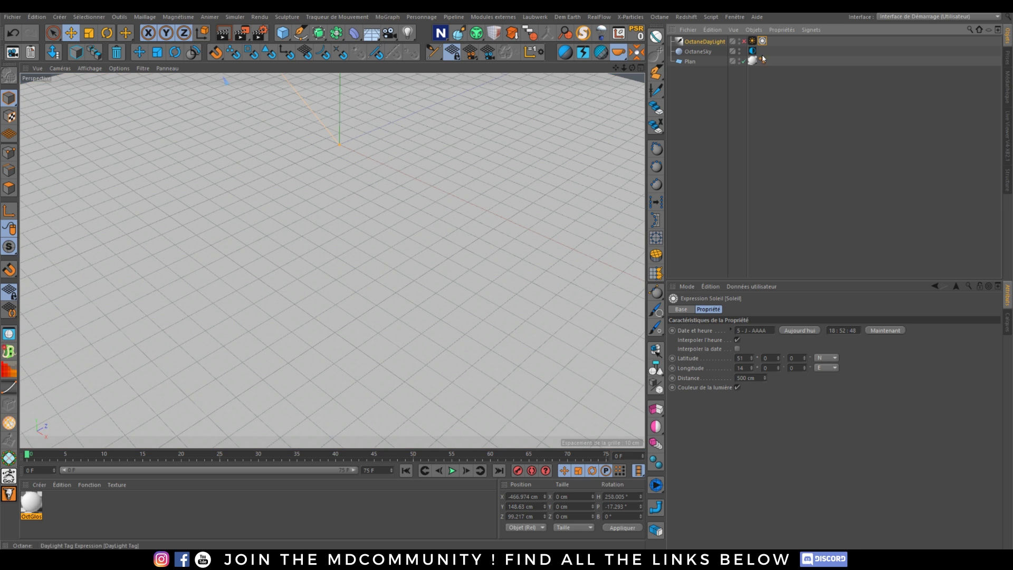
left_click(1005, 121)
left_click(1006, 41)
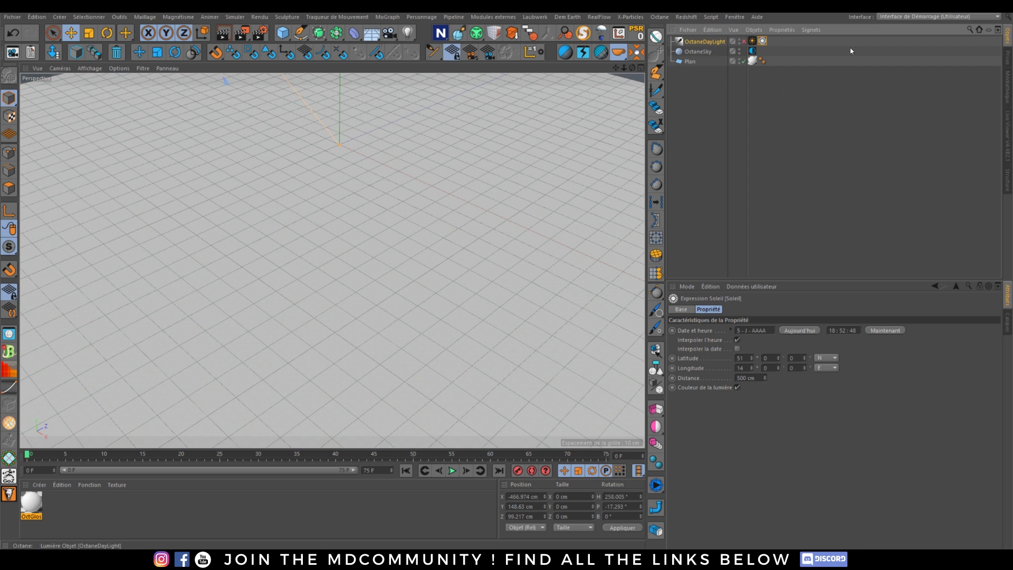
Load Abandoned_Putt_Putt.hdr from the GSG HDR Files Collection folder as the OctaneSky environment's image texture.
left_click(752, 51)
left_click(1008, 120)
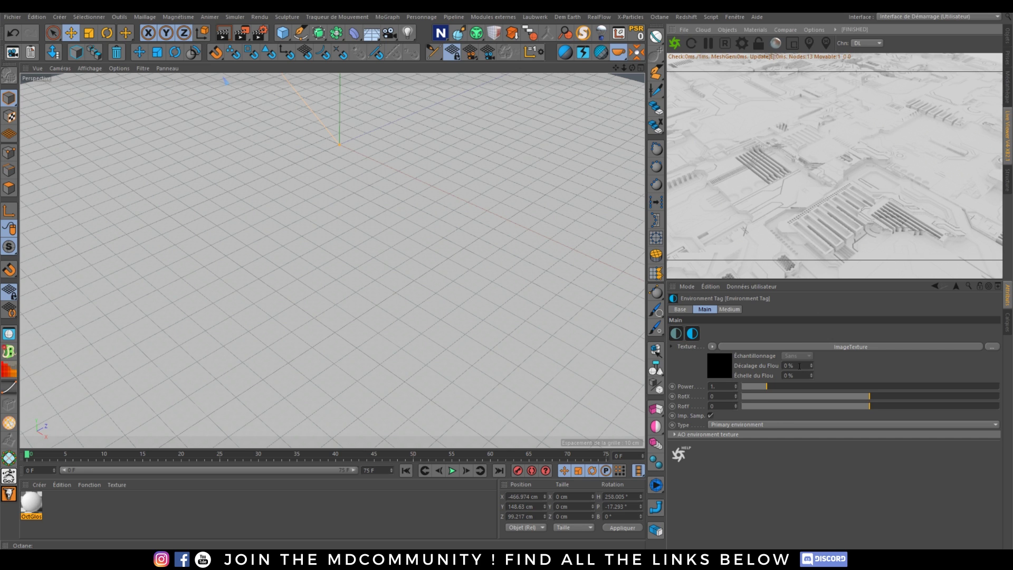
left_click(844, 346)
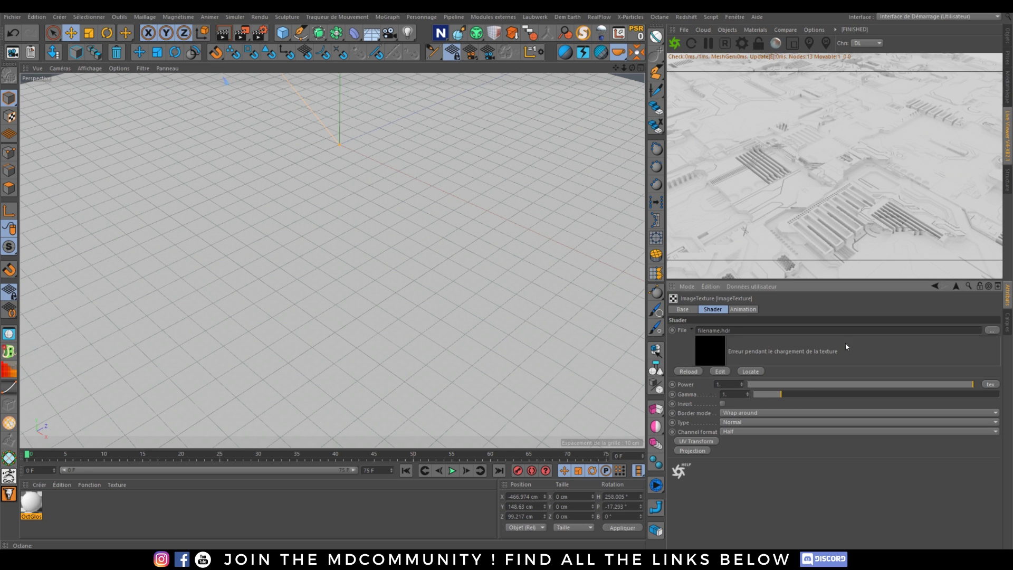
left_click_drag(721, 330, 733, 330)
left_click(721, 330)
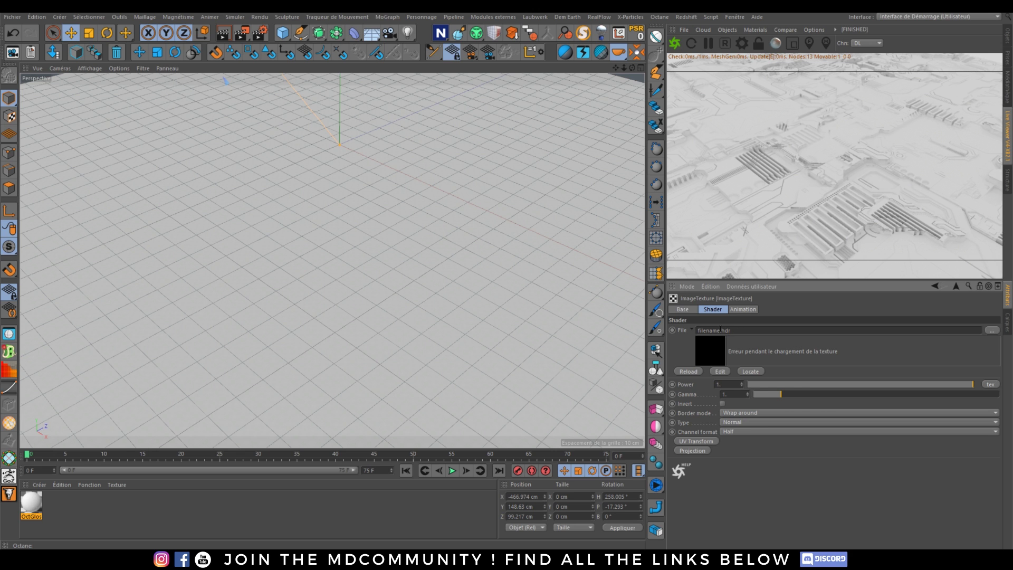
left_click(992, 329)
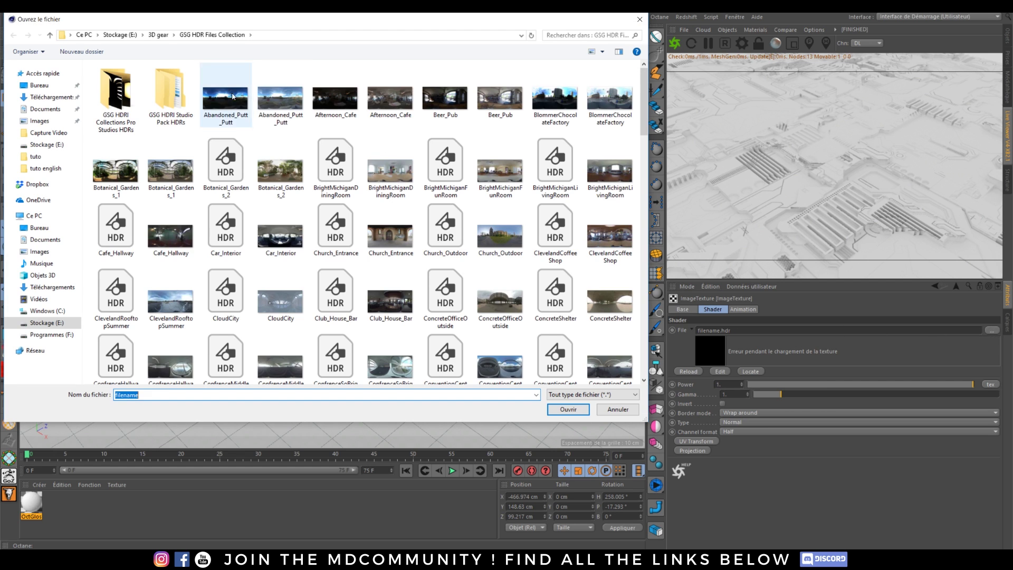
double_click(226, 106)
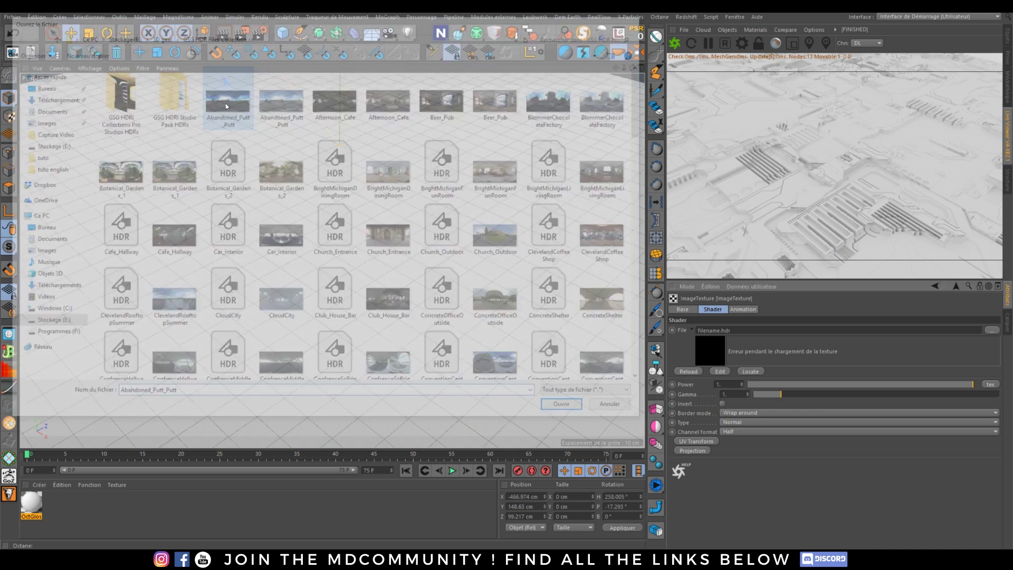
left_click(572, 315)
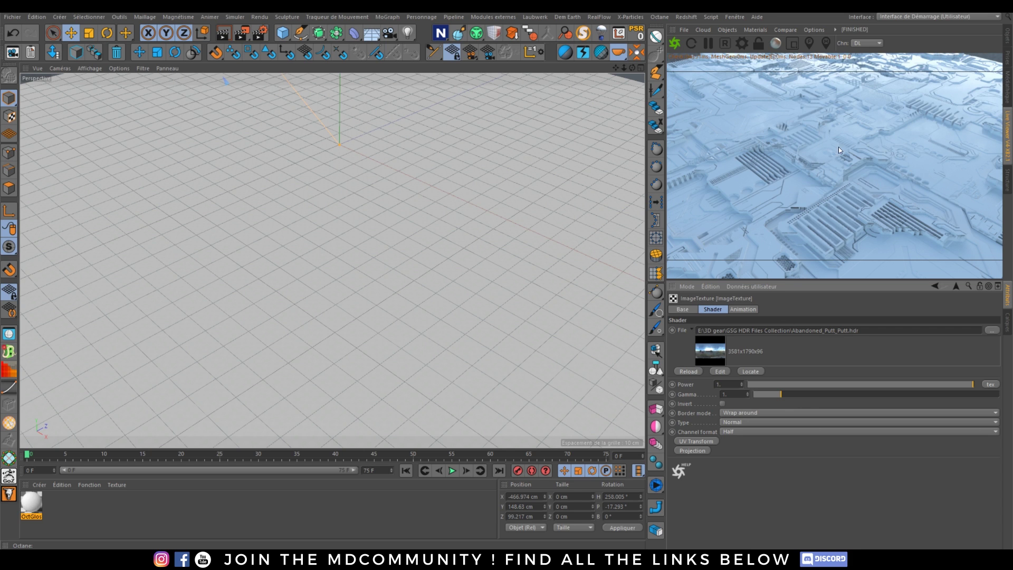
Re-enable OctaneDayLight with Mix sky texture turned on in its DayLight tag and Power lowered to about 0.62.
left_click(1008, 39)
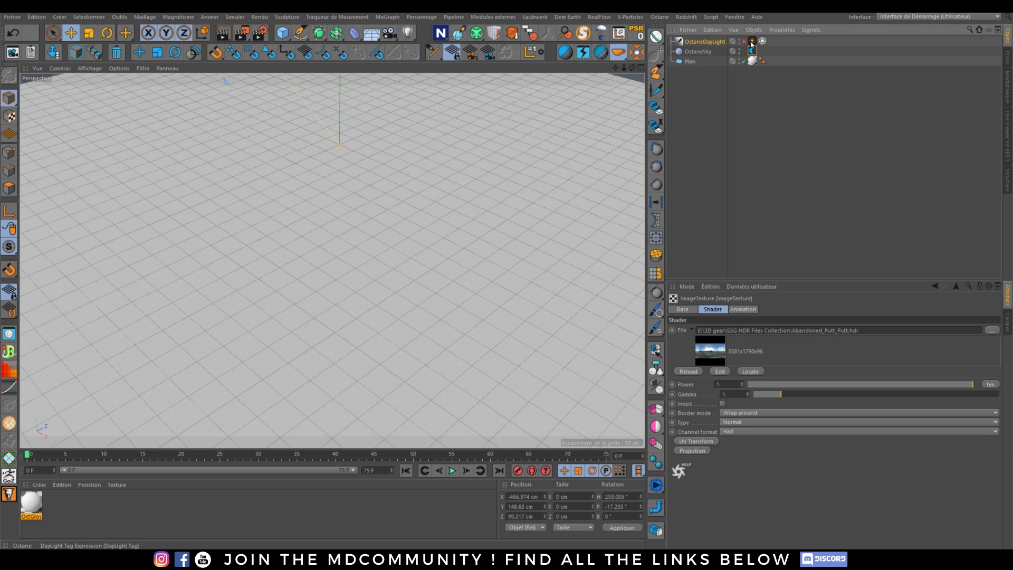
left_click(744, 41)
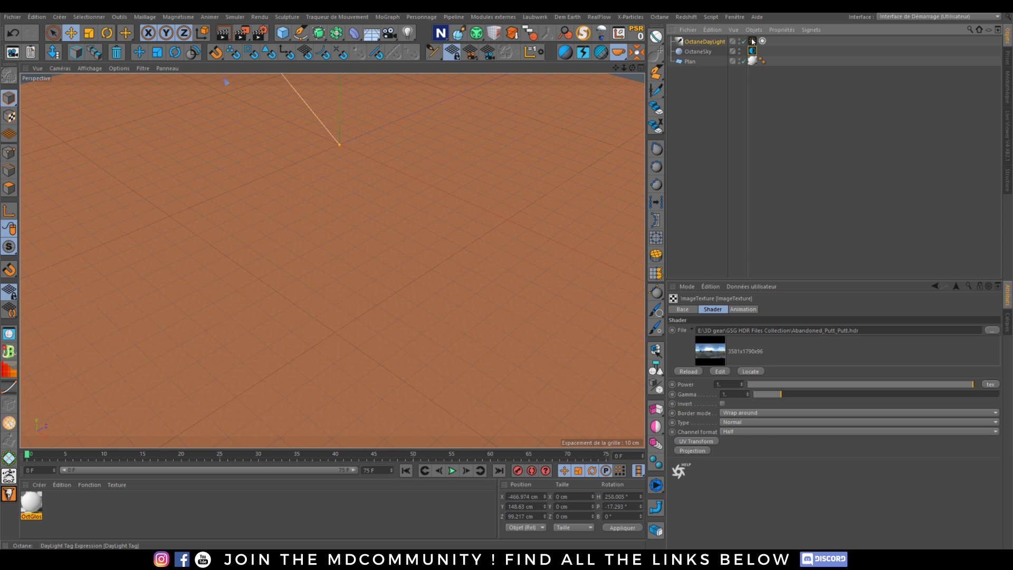
left_click(753, 41)
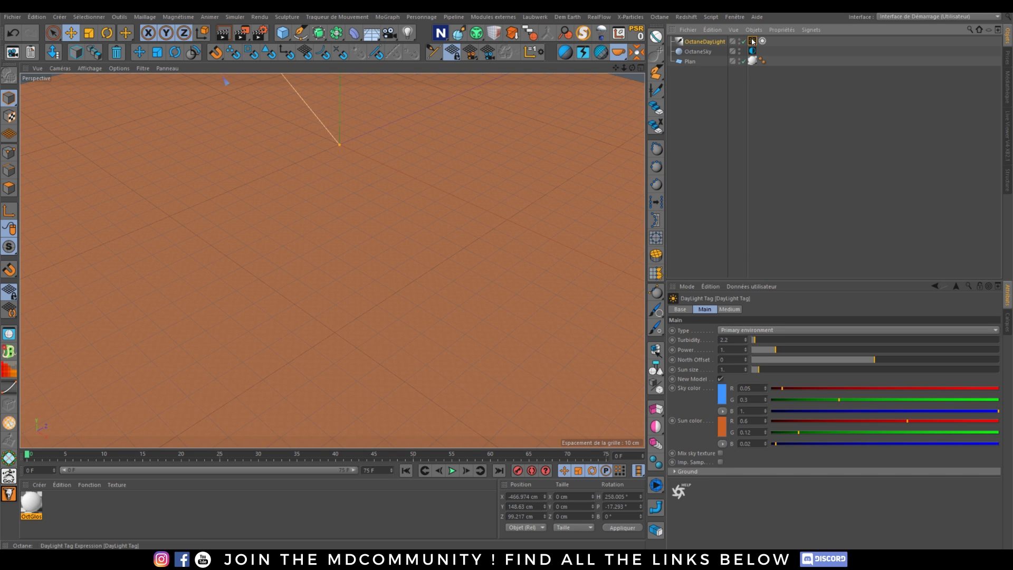
left_click(721, 452)
left_click(1011, 146)
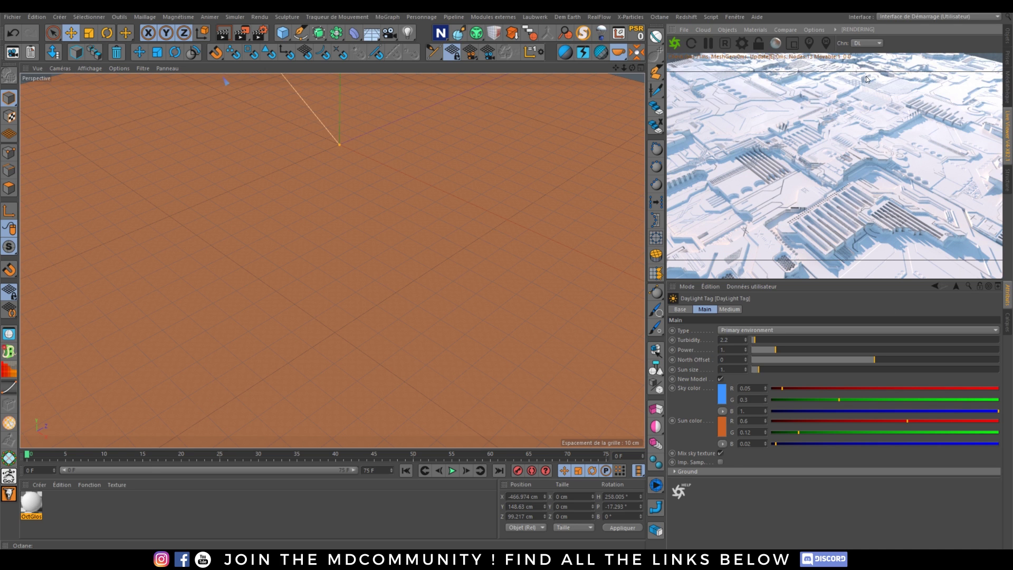
left_click_drag(776, 349, 767, 350)
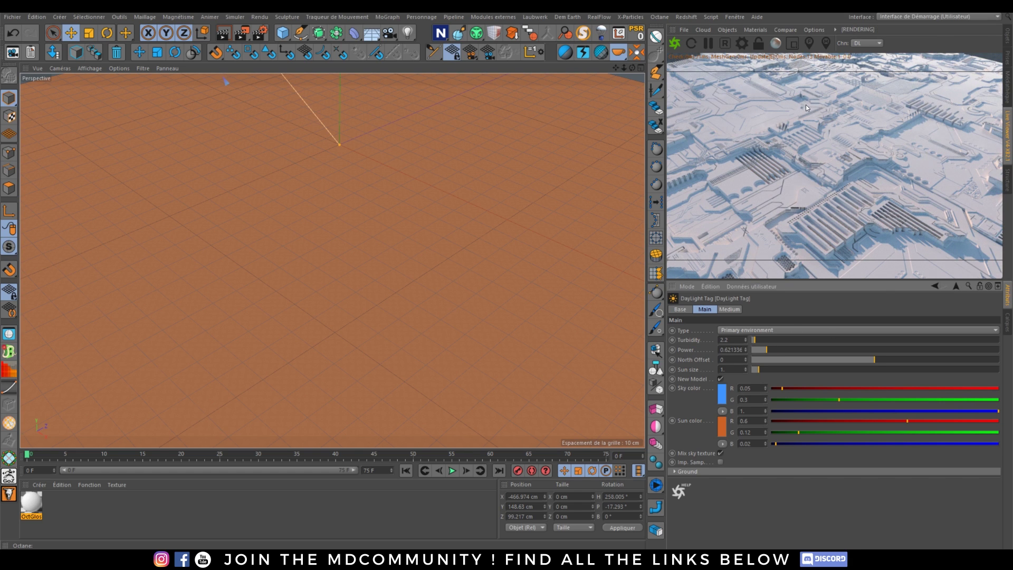
Raise the DayLight tag's North Offset to about 0.28 to rotate the sun direction.
left_click_drag(875, 364, 906, 330)
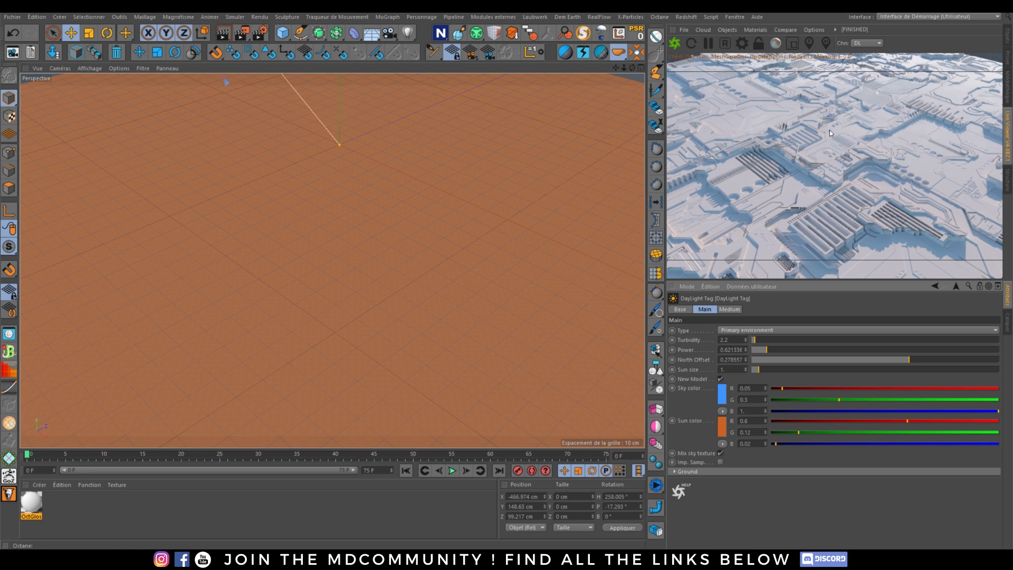
Open the OctGlossy material's node graph and connect the normal map to its Normal input as an image texture.
double_click(31, 502)
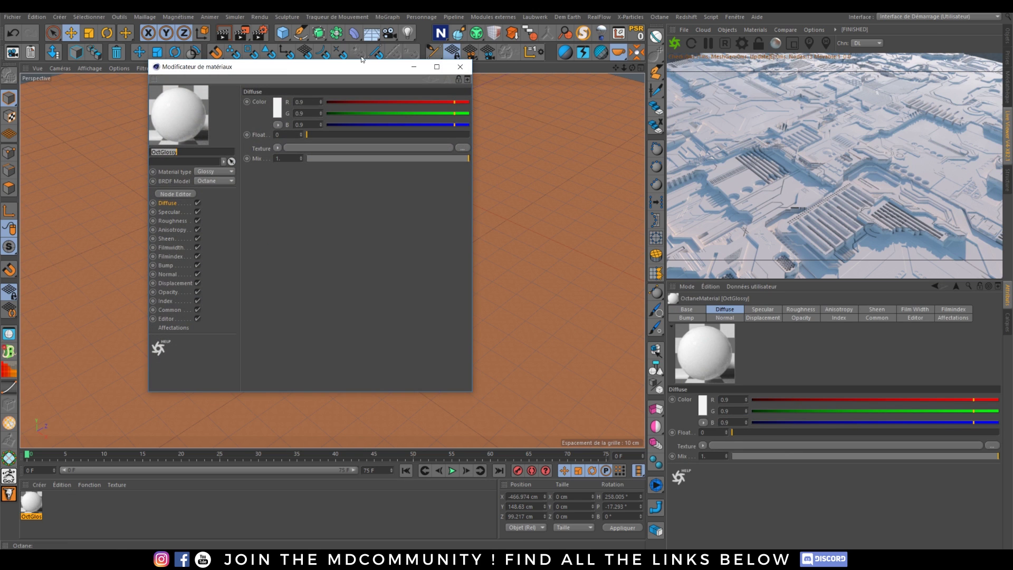
left_click(179, 194)
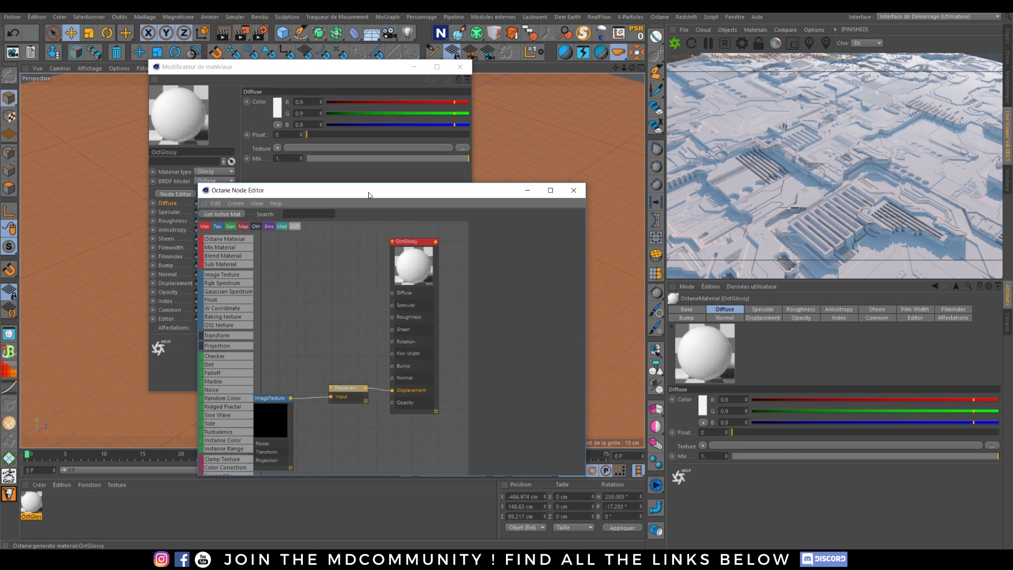
left_click_drag(368, 193, 364, 129)
scroll(331, 214, "down", 3)
middle_click_drag(324, 232, 342, 248)
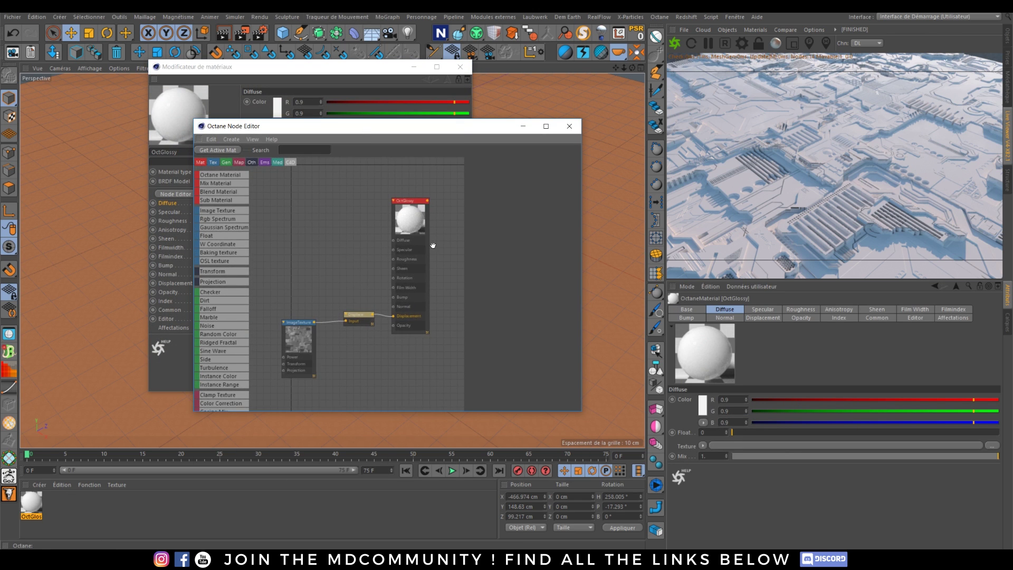
left_click_drag(578, 317, 395, 310)
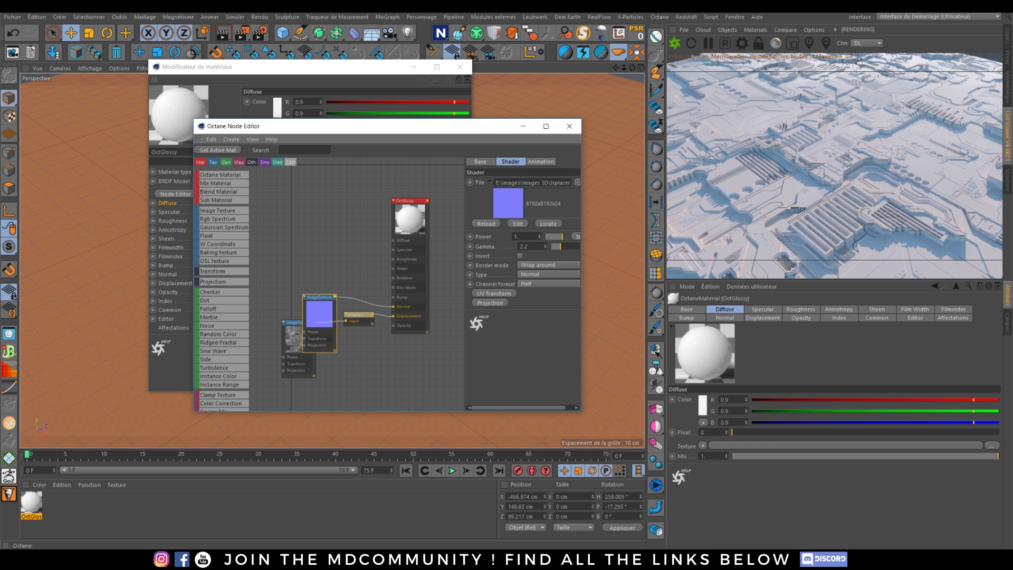
Load the black-and-white map as an image texture node, try it on OctGlossy's Diffuse input, and remove that connection.
left_click_drag(304, 214, 393, 241)
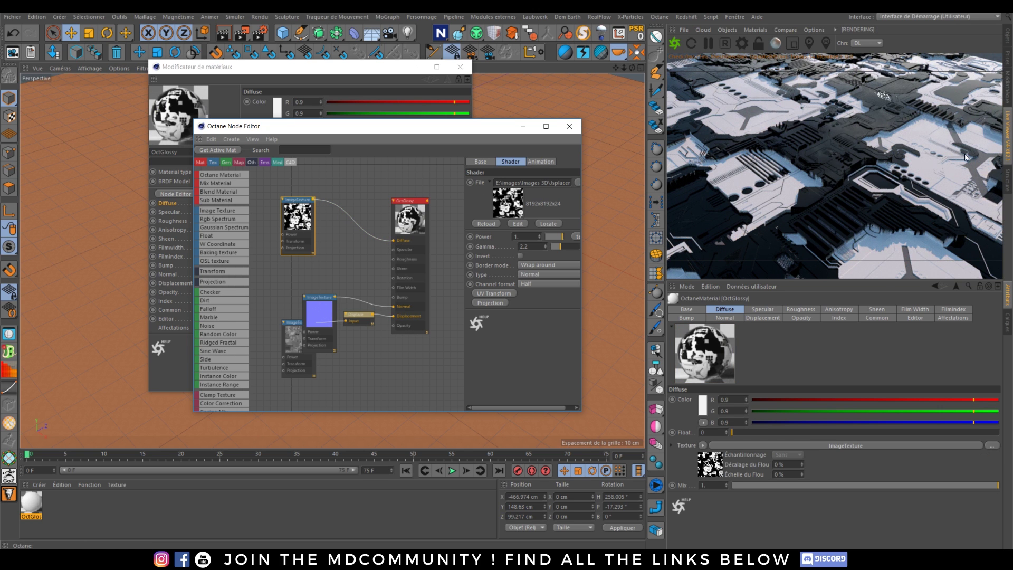
left_click(356, 225)
key("Delete")
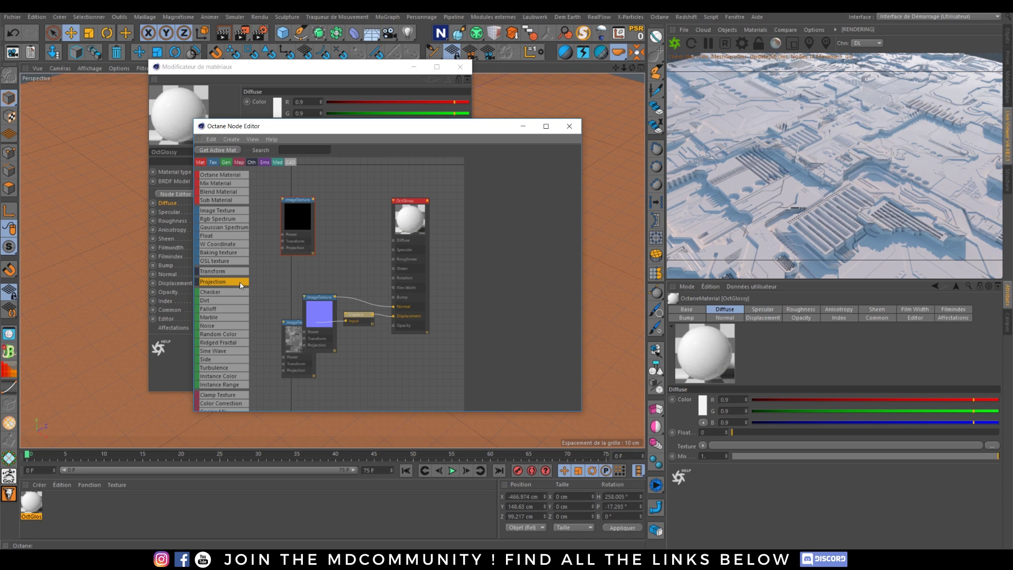
Add two RGB Spectrum nodes and connect them to Texture1 and Texture2 of a new Mix texture node.
left_click_drag(232, 219, 282, 218)
mouse_move(346, 199)
left_mouse_down("ctrl")
mouse_move(339, 219)
mouse_move(343, 204)
left_mouse_up("ctrl")
left_click(411, 201)
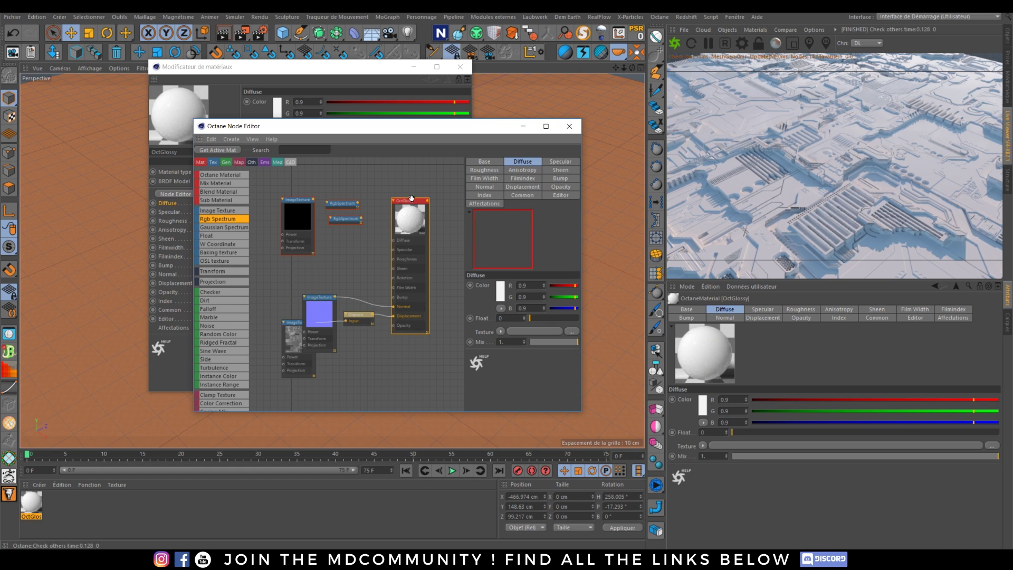
left_click_drag(412, 200, 420, 228)
left_click_drag(346, 219, 341, 217)
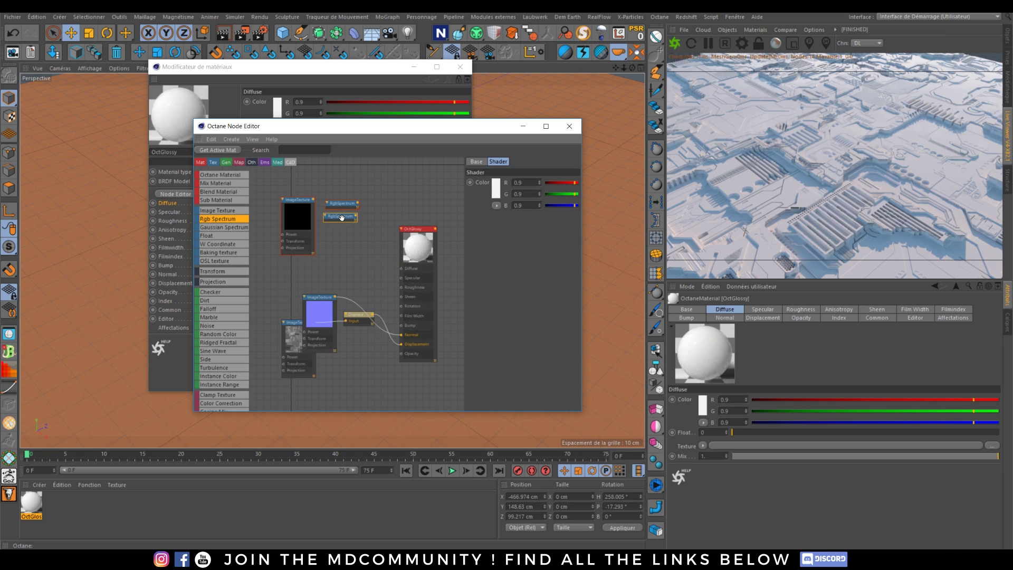
scroll(233, 346, "down", 3)
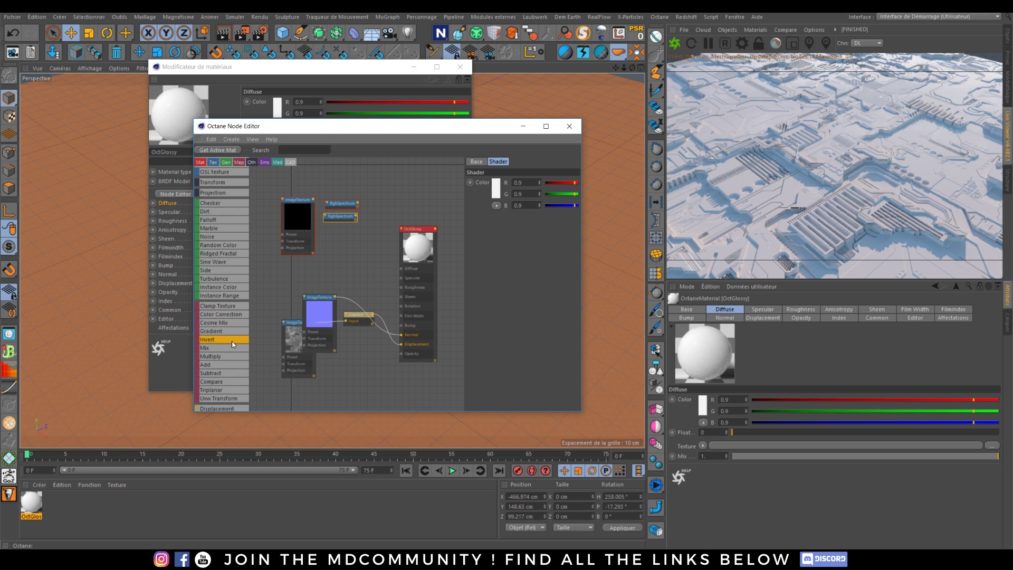
mouse_move(363, 233)
left_mouse_down()
mouse_move(365, 243)
mouse_move(382, 215)
mouse_move(372, 229)
left_mouse_up()
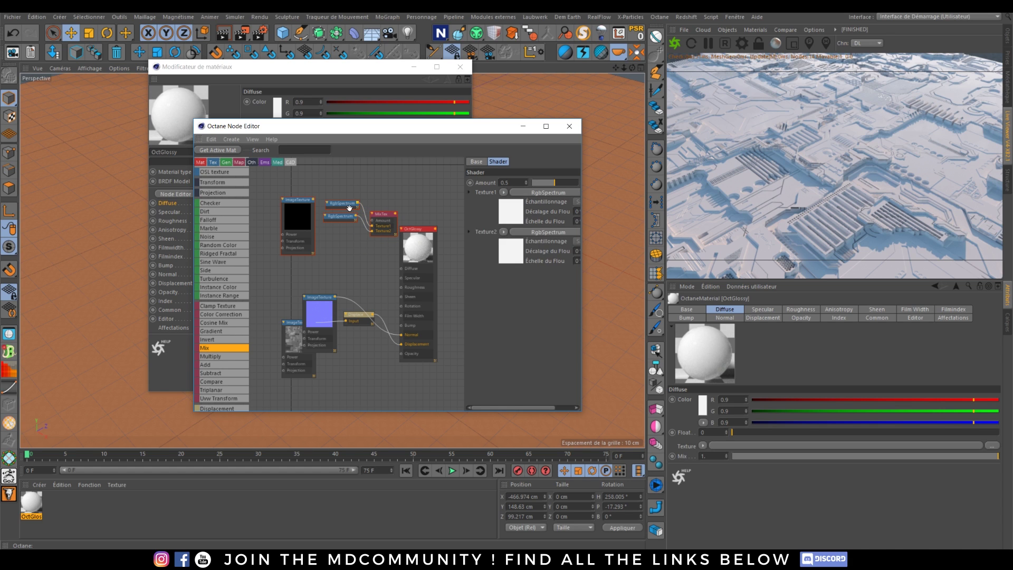
Set the upper RGB Spectrum node's colour to a very dark grey of about 0.068.
left_click(351, 206)
left_click(497, 187)
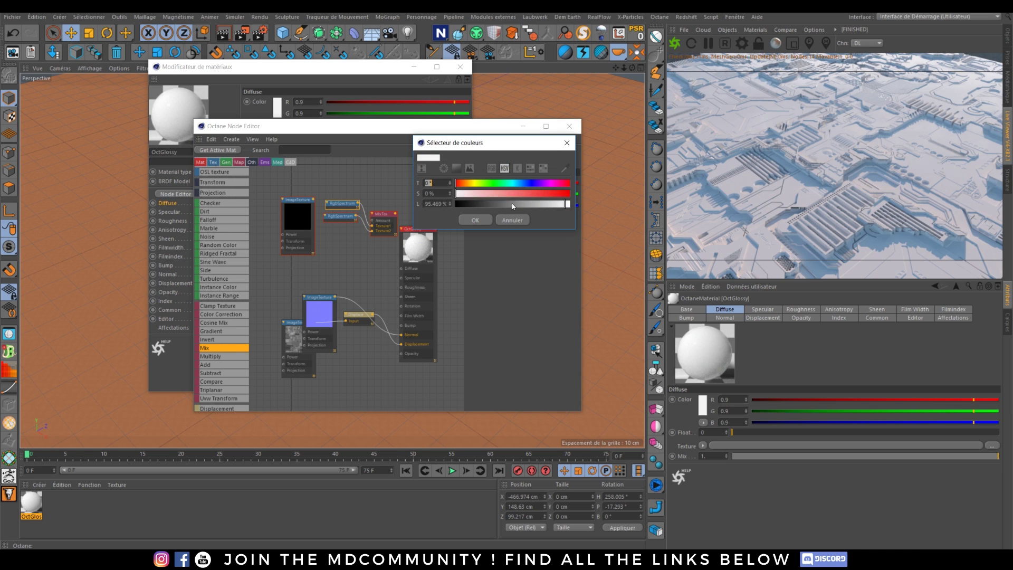
left_click_drag(511, 203, 489, 200)
left_click(482, 219)
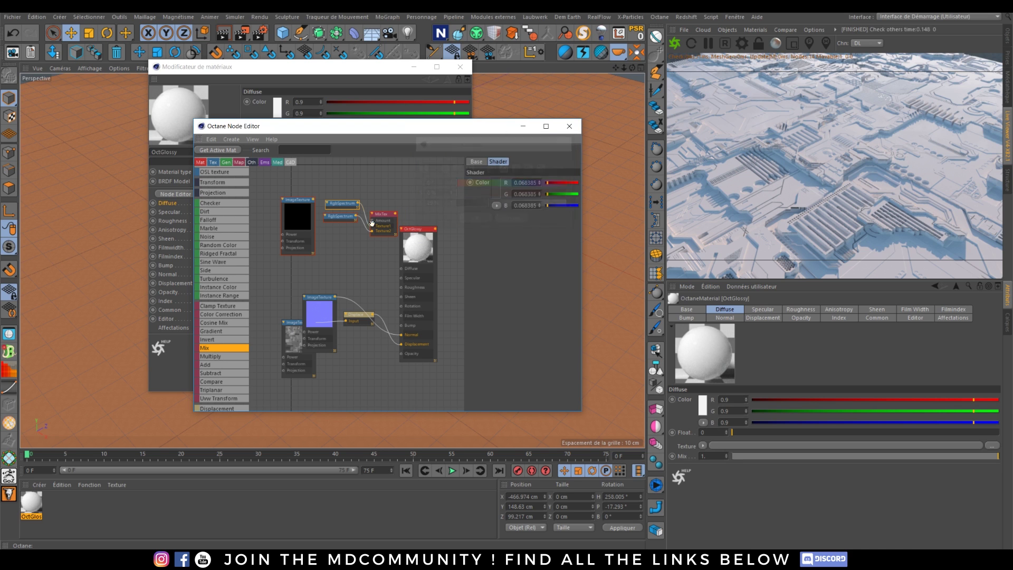
Set the lower RGB Spectrum node's colour to green, about R 0.22, G 0.9, B 0.16.
left_click(341, 216)
left_click(495, 189)
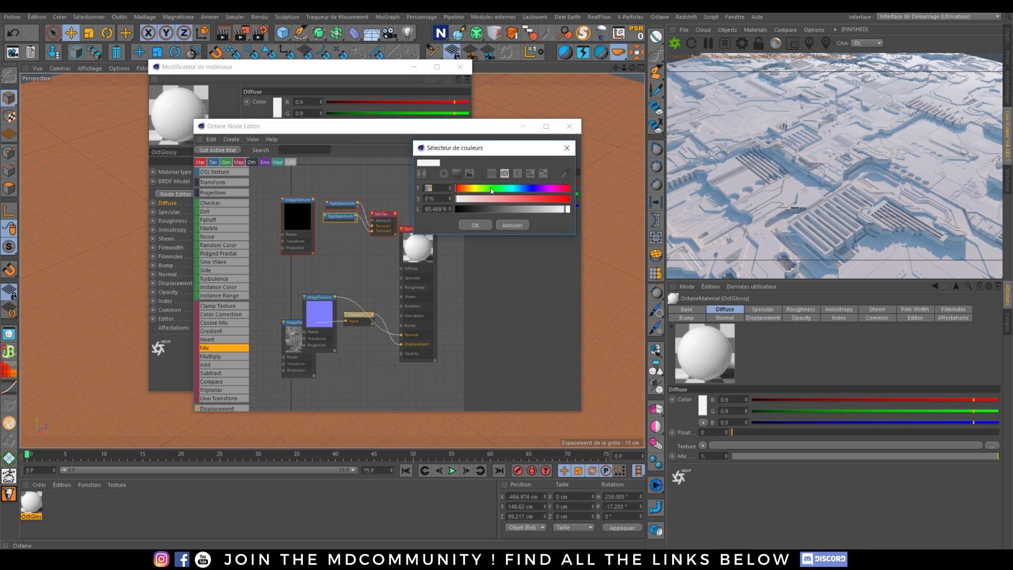
left_click(491, 188)
left_click(517, 200)
left_click(517, 207)
left_click(476, 225)
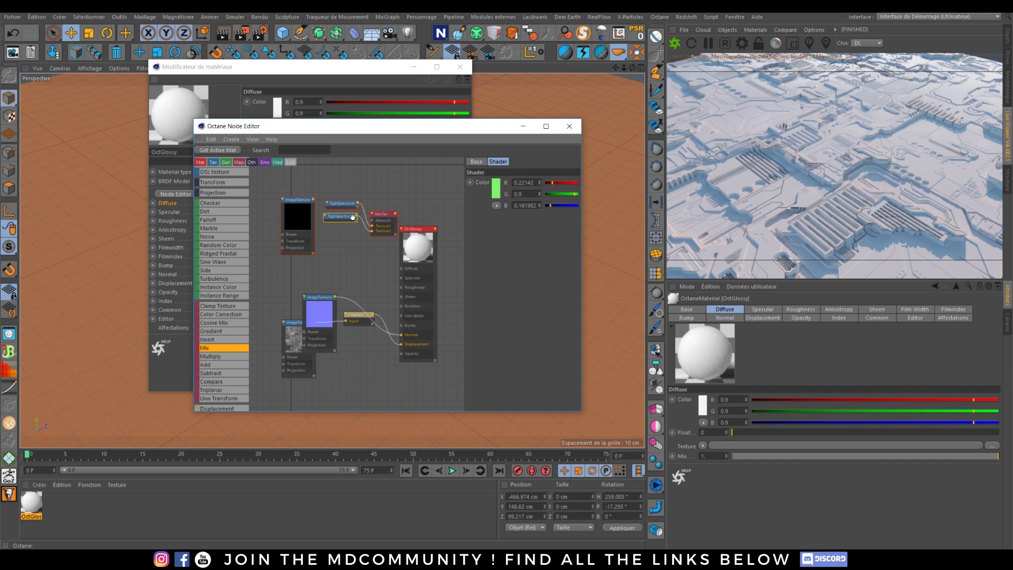
Connect the black-and-white image texture to the Mix texture's Amount and the Mix texture to OctGlossy's Diffuse input.
left_click_drag(314, 199, 373, 220)
left_click(302, 201)
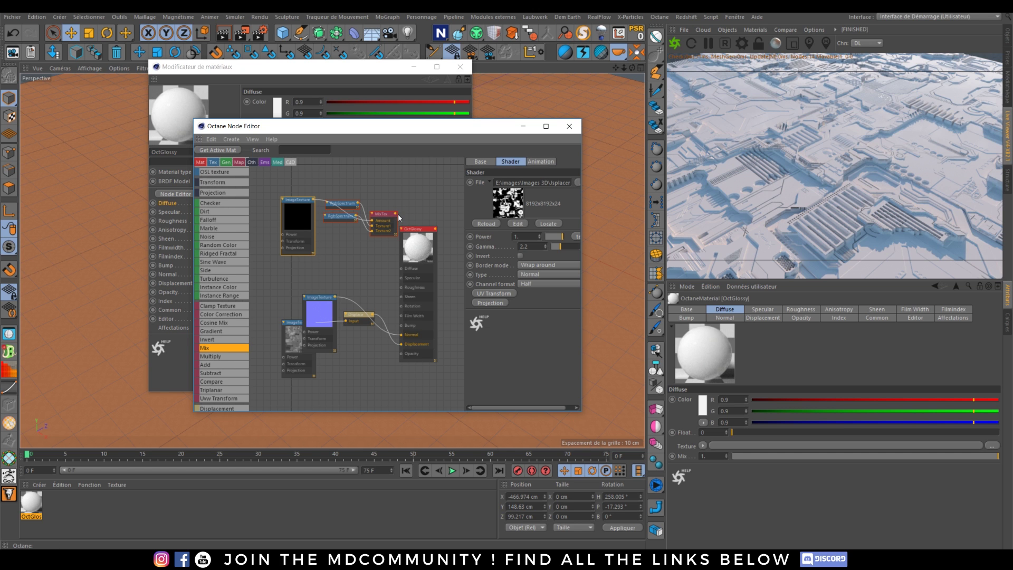
left_click_drag(395, 213, 402, 272)
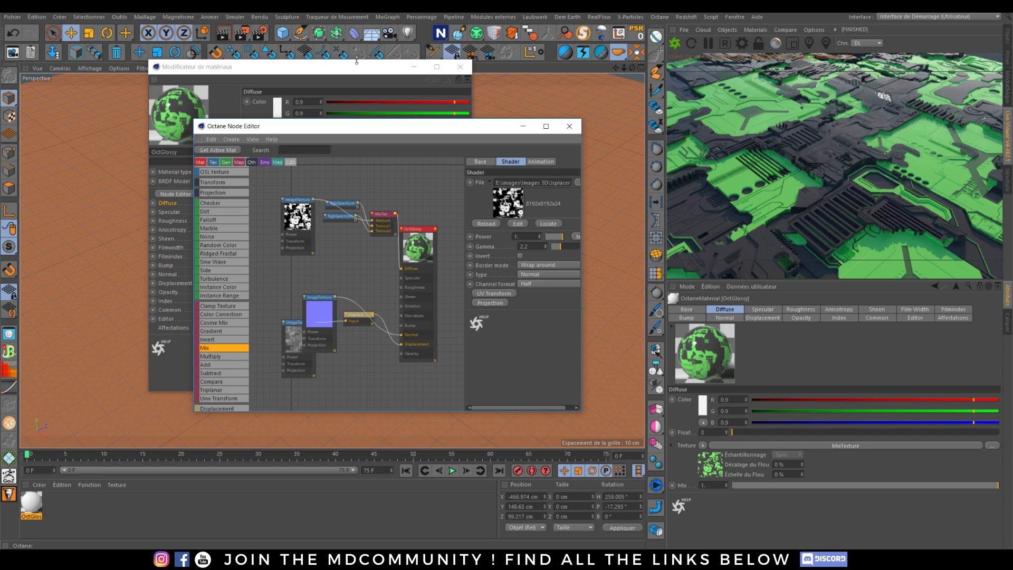
Raise the OctGlossy material's Index to about 1.99.
left_click(419, 230)
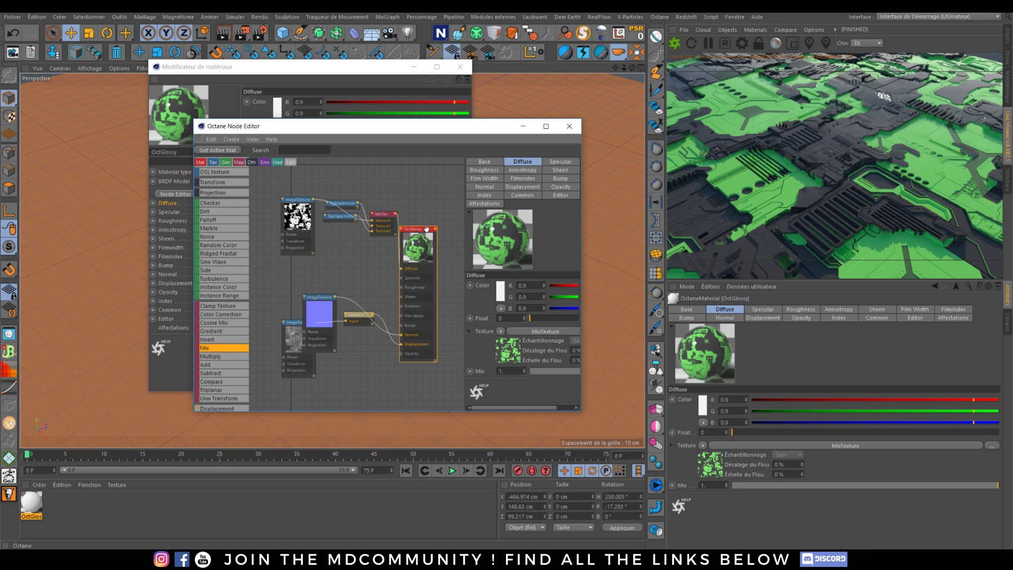
scroll(417, 243, "down", 2)
middle_click_drag(372, 264, 321, 251)
left_click(489, 196)
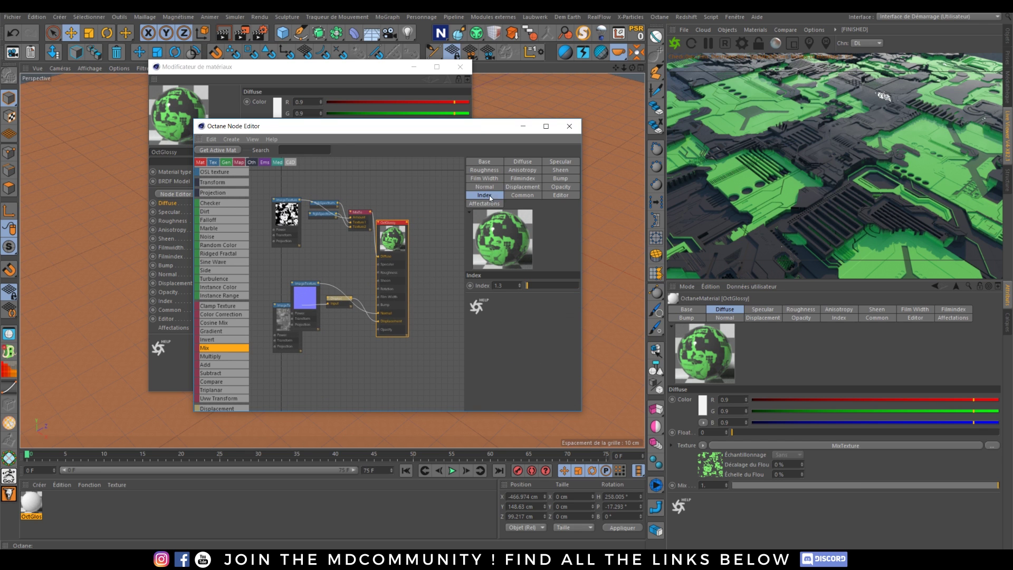
left_click(533, 290)
left_click(533, 290)
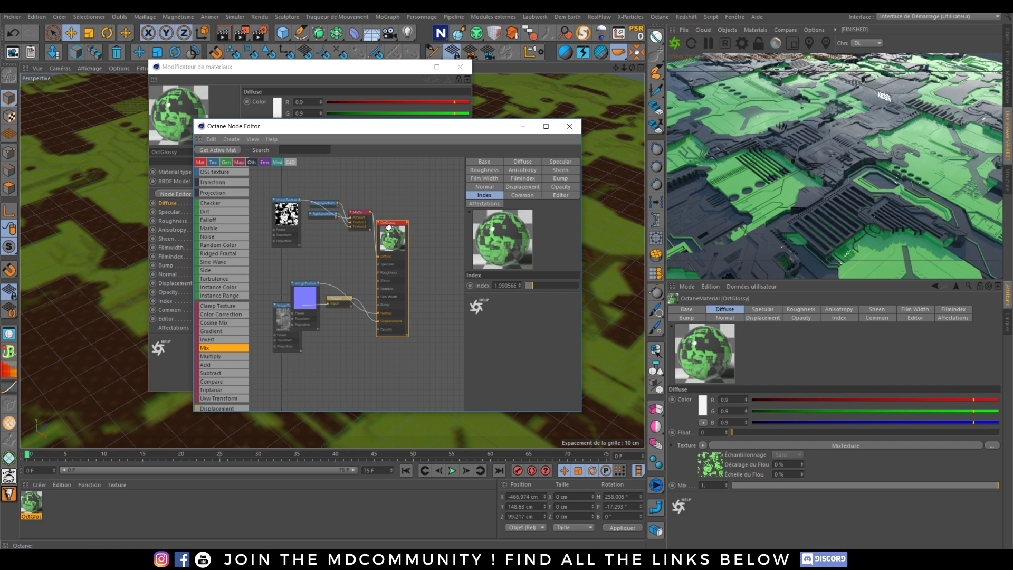
Move the OctGlossy node up slightly and add a new Octane Material node beneath it.
left_click_drag(390, 228, 394, 218)
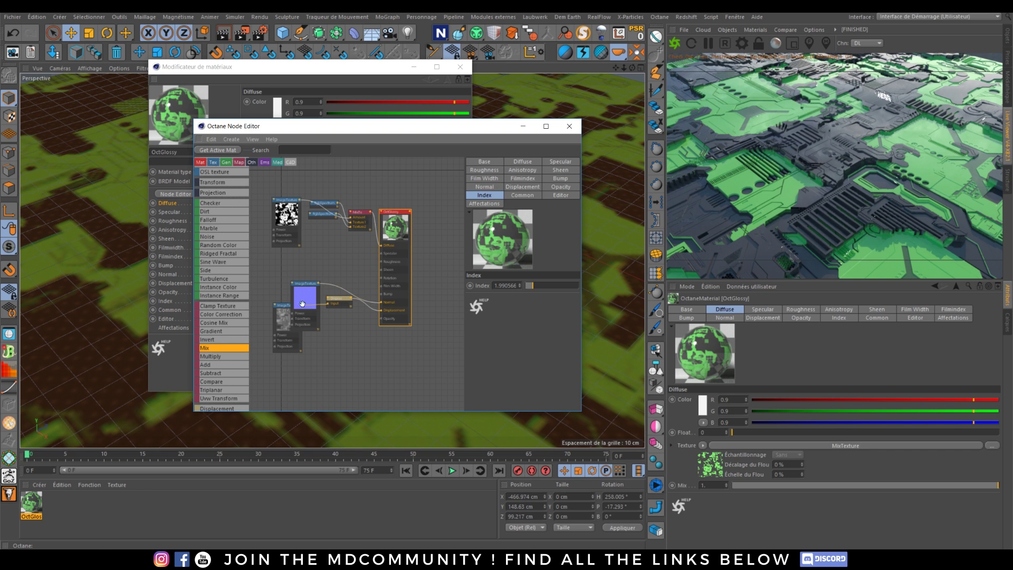
scroll(222, 198, "up", 4)
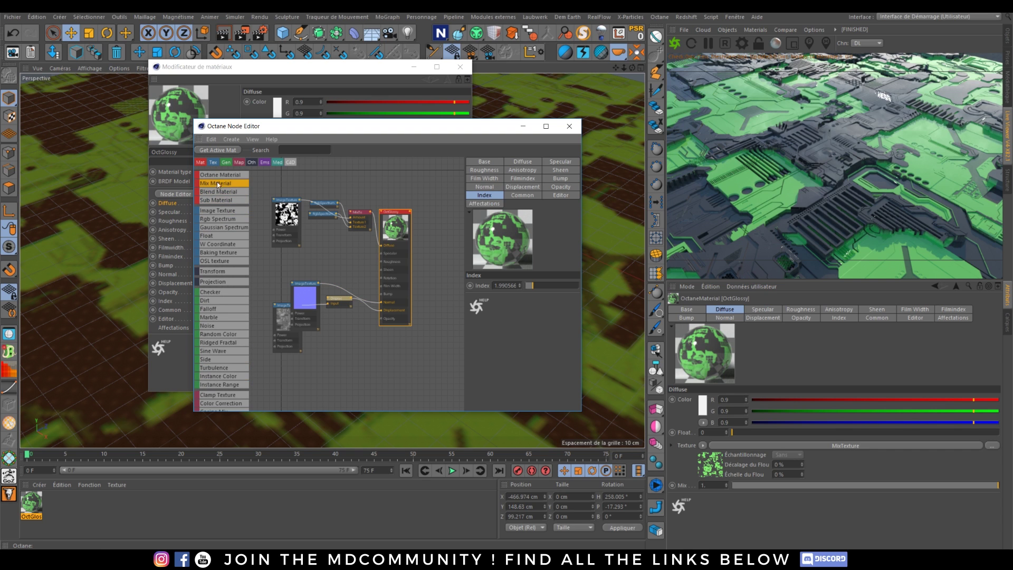
left_click_drag(220, 174, 409, 345)
scroll(368, 348, "down", 2)
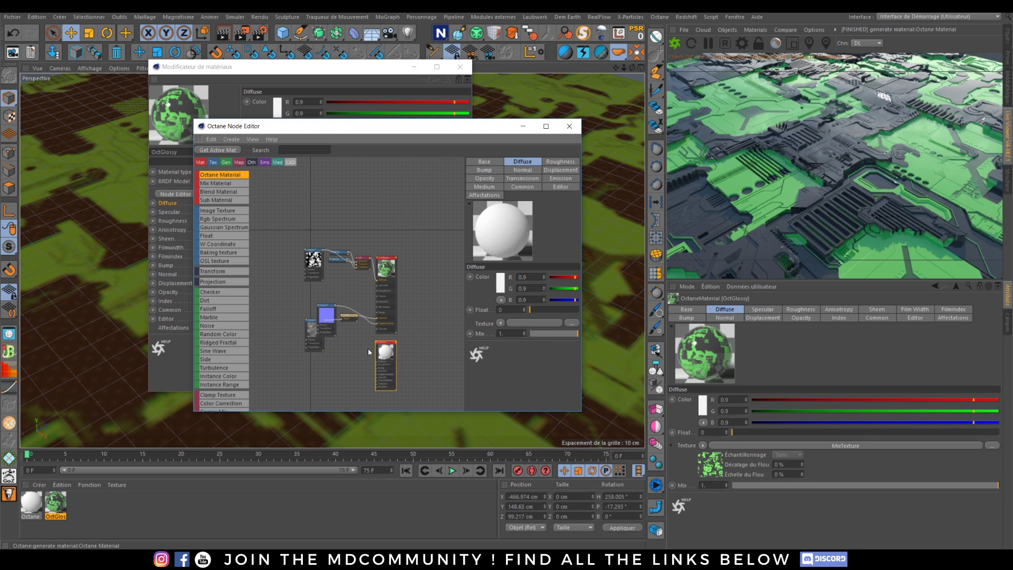
middle_click_drag(367, 356, 297, 360)
scroll(346, 331, "up", 3)
scroll(347, 341, "down", 1)
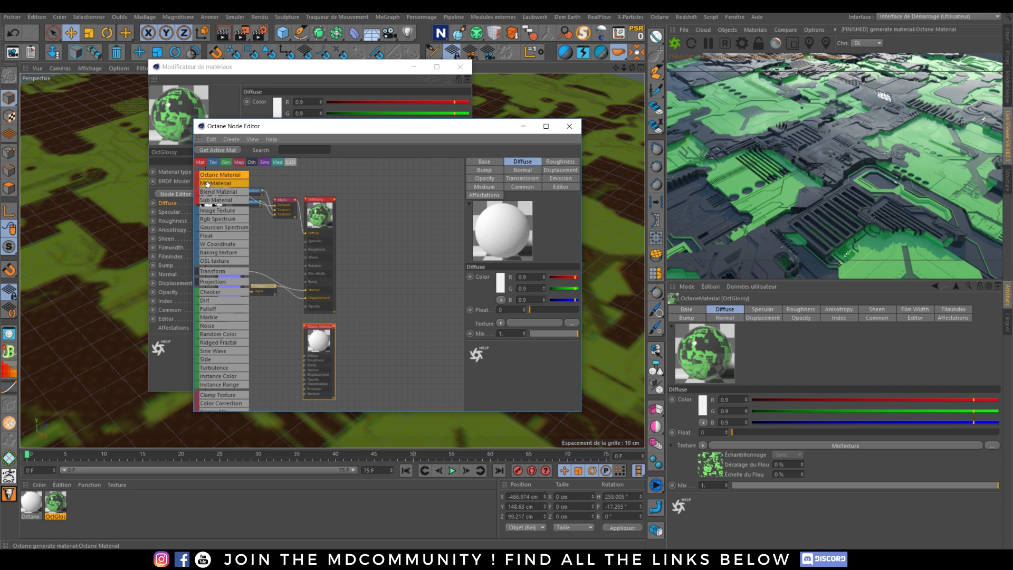
Add a Mix Material node beside the OctGlossy and Octane Material nodes.
left_click_drag(209, 183, 373, 285)
scroll(370, 334, "up", 1)
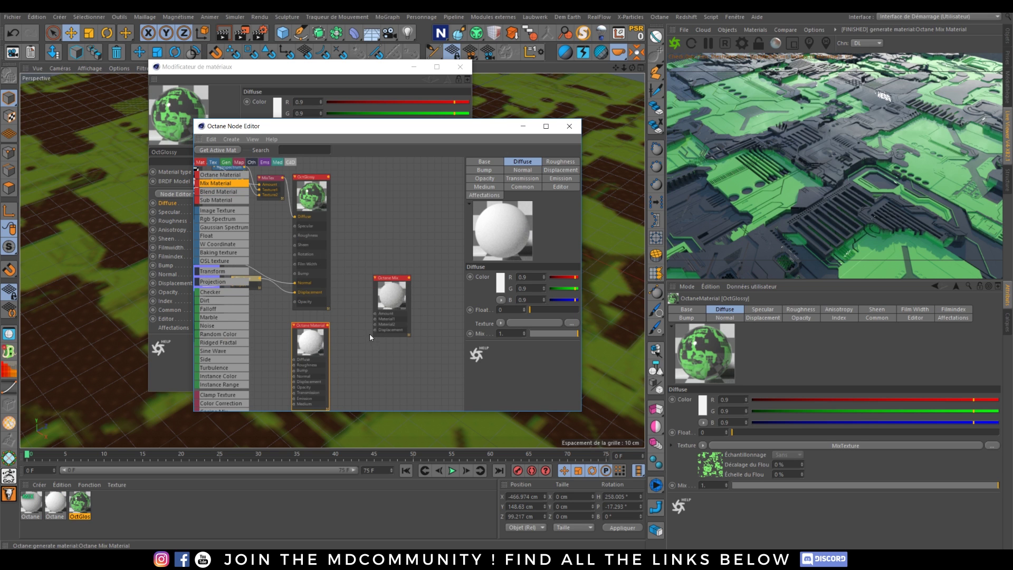
middle_click_drag(323, 325, 331, 324)
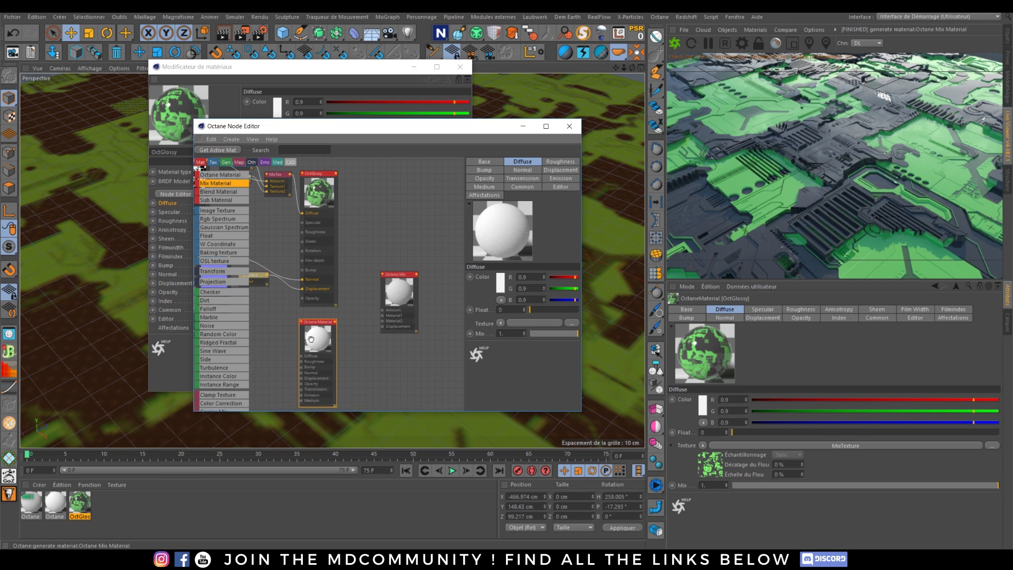
Replace the material on the Plan object with the Octane Mix Material and return to the live render.
right_click(31, 501)
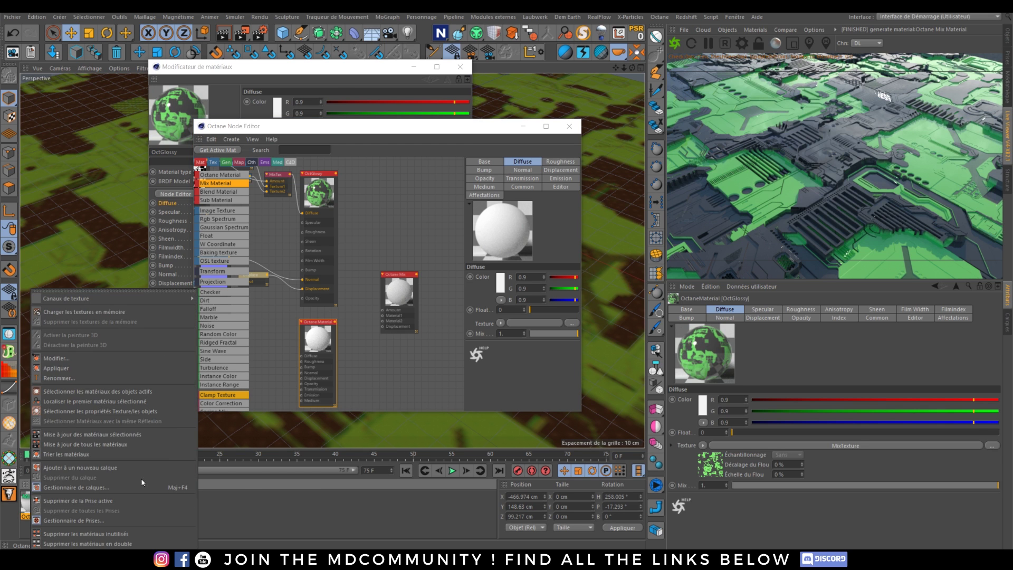
left_click(252, 510)
left_click(1006, 38)
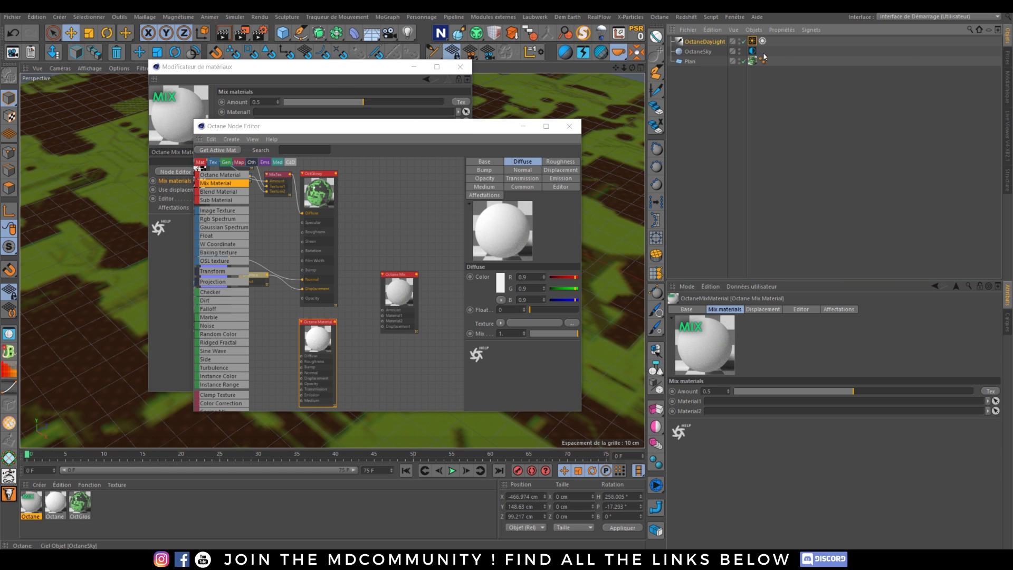
left_click_drag(778, 144, 753, 62)
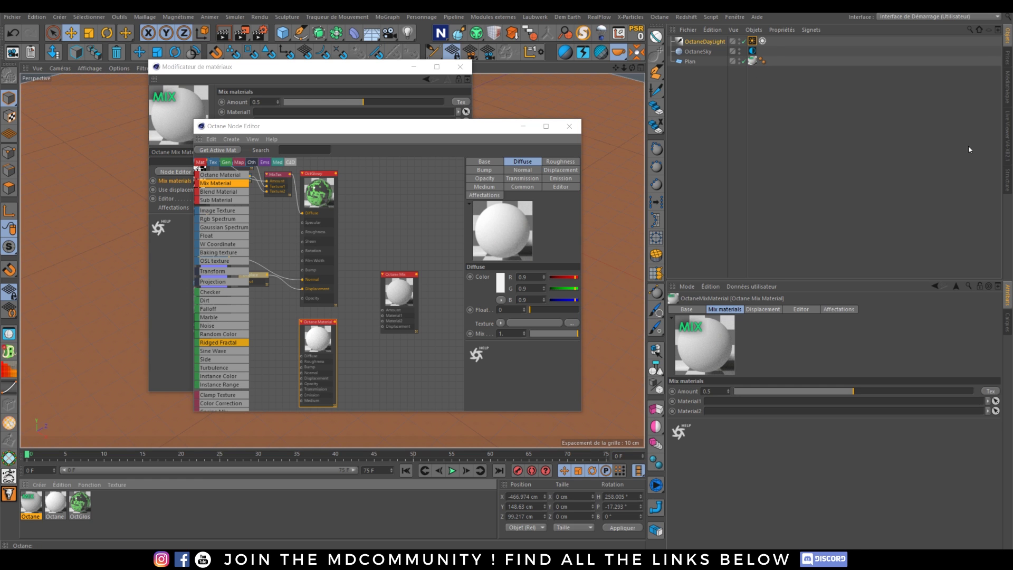
left_click(1007, 133)
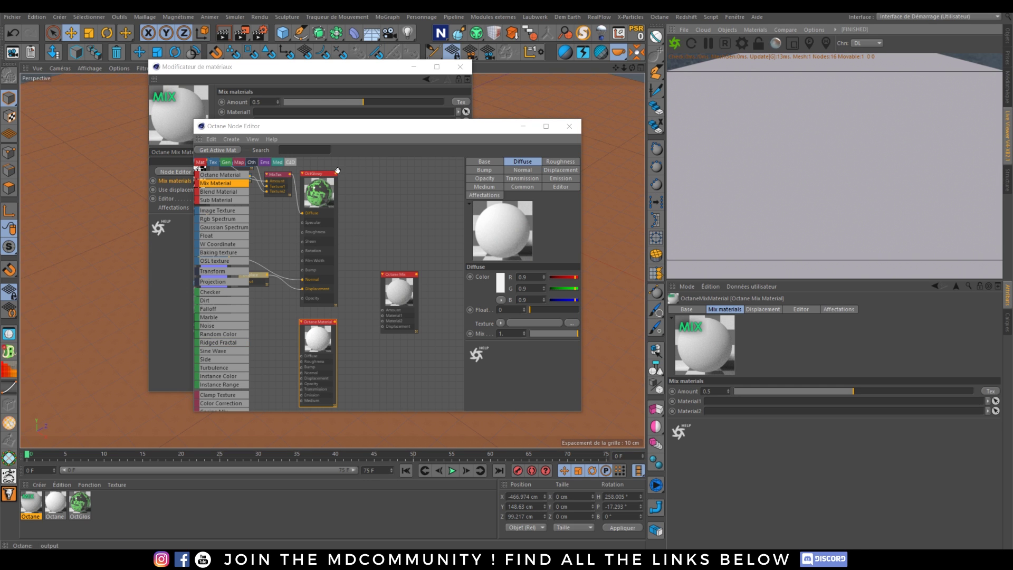
Connect OctGlossy and Octane Material to the Mix Material's Material1 and Material2, and reroute the Displacement node to its Displacement input.
left_click_drag(339, 175, 383, 321)
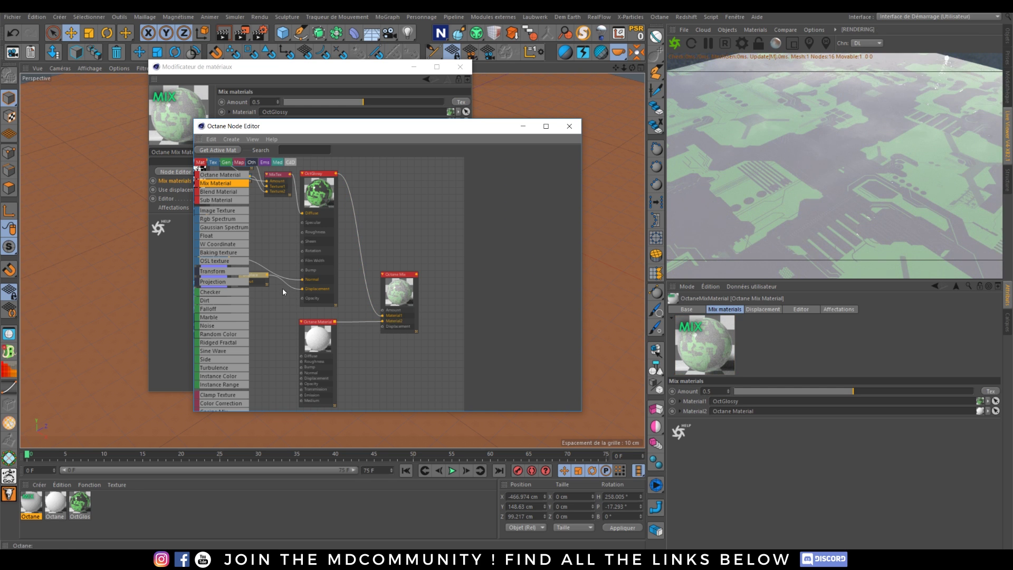
left_click(268, 276)
left_click_drag(268, 279, 346, 321)
left_click_drag(383, 331, 384, 330)
left_click_drag(396, 297, 400, 293)
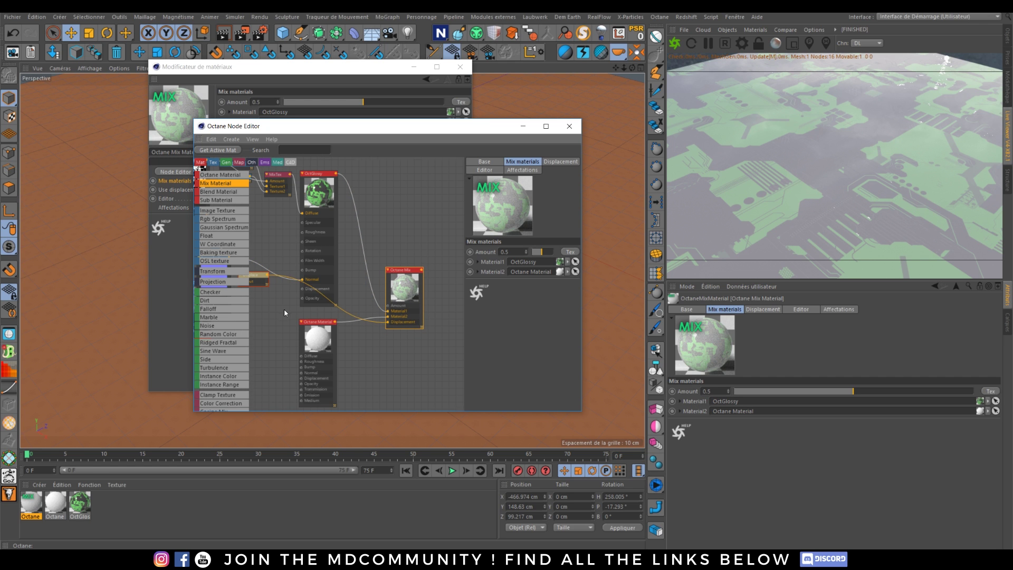
Move the Displacement node down, clear of the link to OctGlossy's Normal input.
scroll(284, 309, "up", 2)
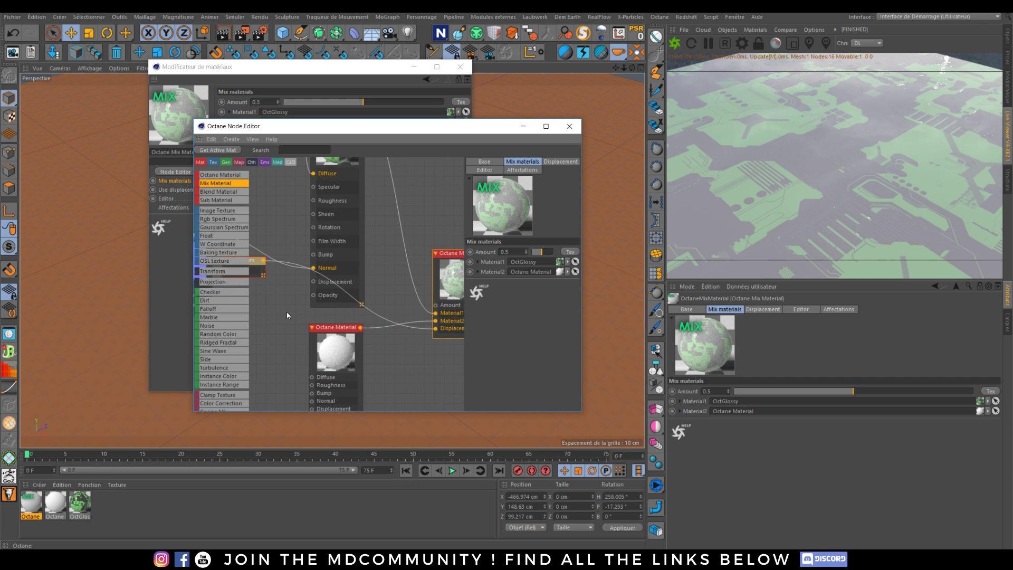
left_click(391, 317)
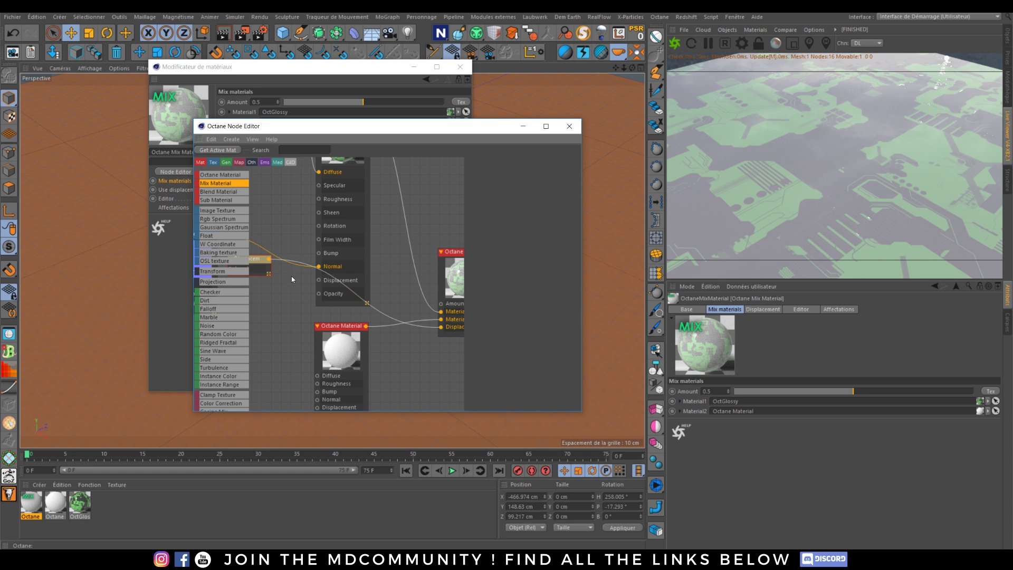
left_click_drag(260, 259, 271, 304)
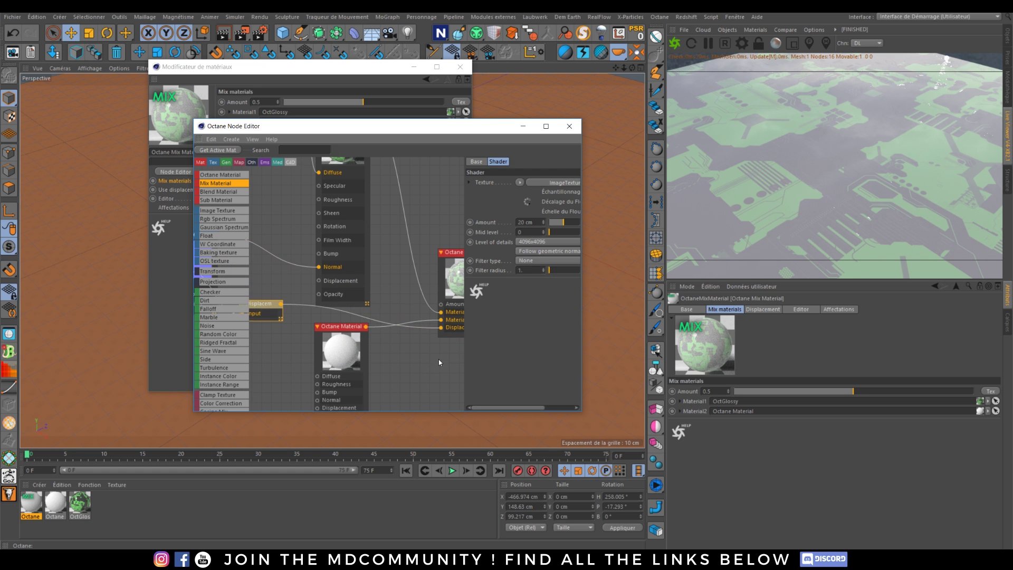
Add a Dirt node above the Octane Mix Material and connect it to the Amount input.
middle_click_drag(438, 359, 379, 368)
left_click_drag(413, 273, 415, 268)
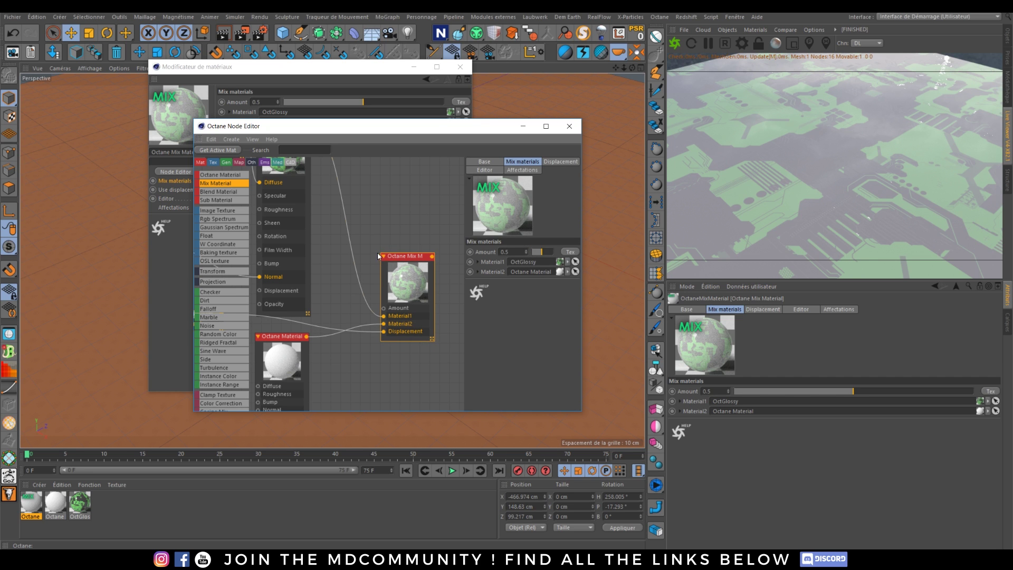
left_click(238, 300)
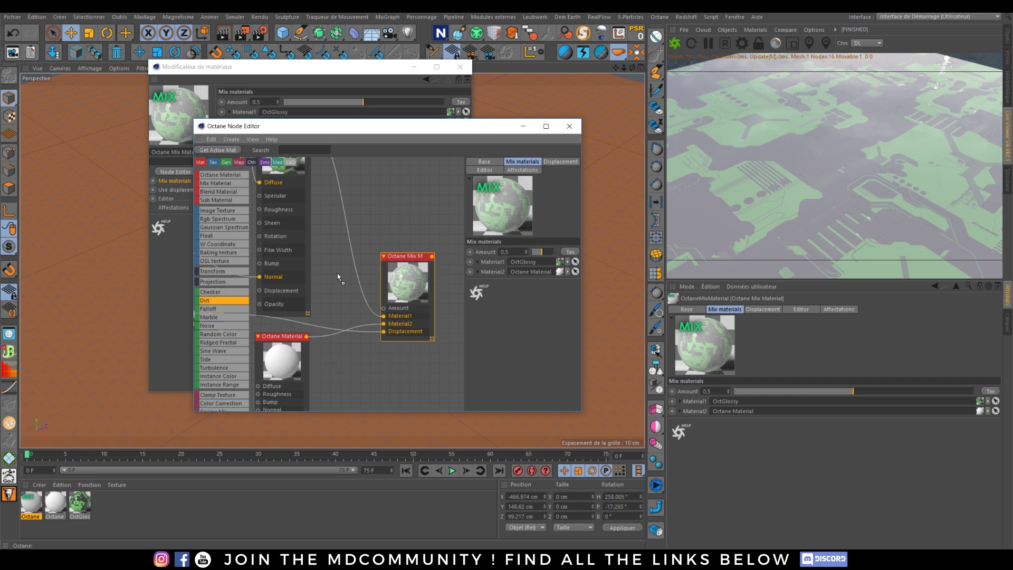
left_click(367, 203)
left_click_drag(403, 202, 384, 308)
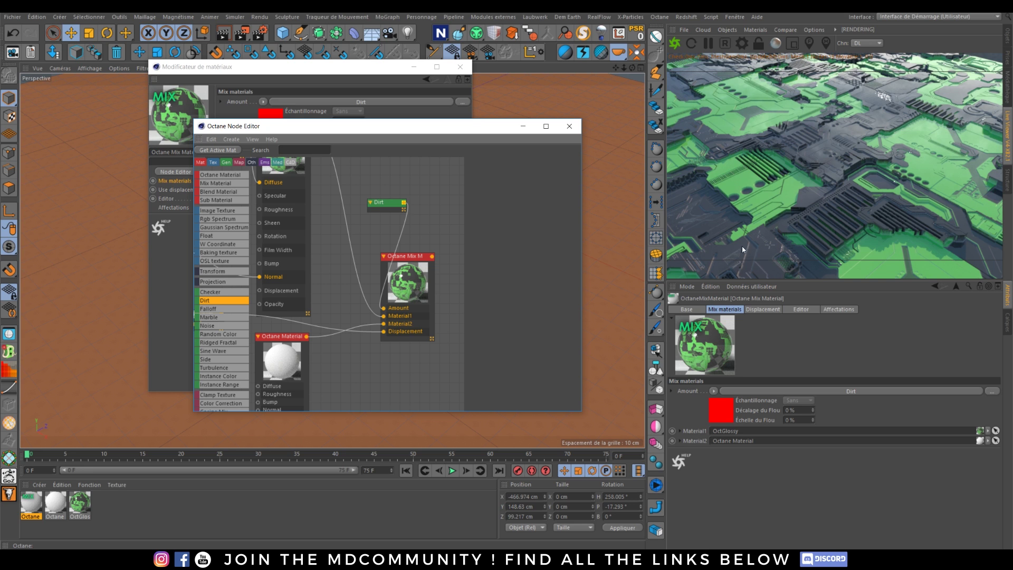
Add a Blackbody Emission node beside the Octane Material and connect it to that material's Emission input.
left_click(282, 361)
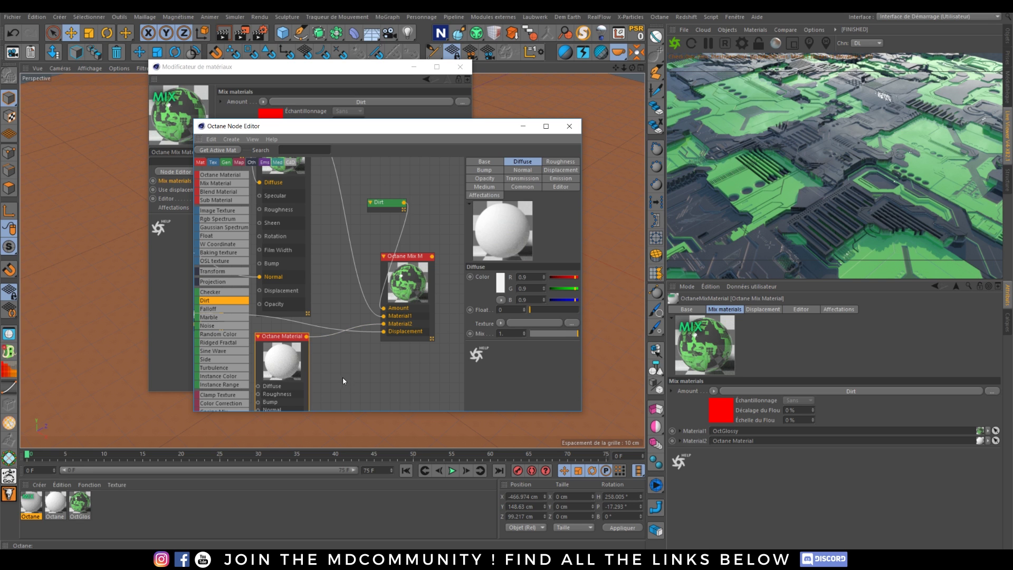
middle_click_drag(343, 378, 383, 275)
scroll(242, 336, "down", 5)
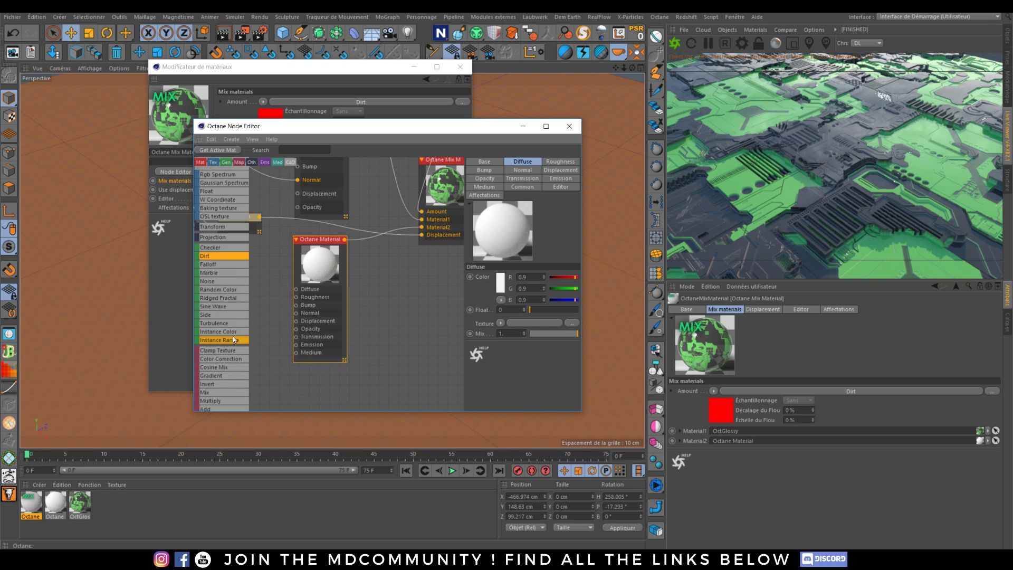
left_click_drag(221, 368, 261, 371)
left_click_drag(311, 241, 368, 274)
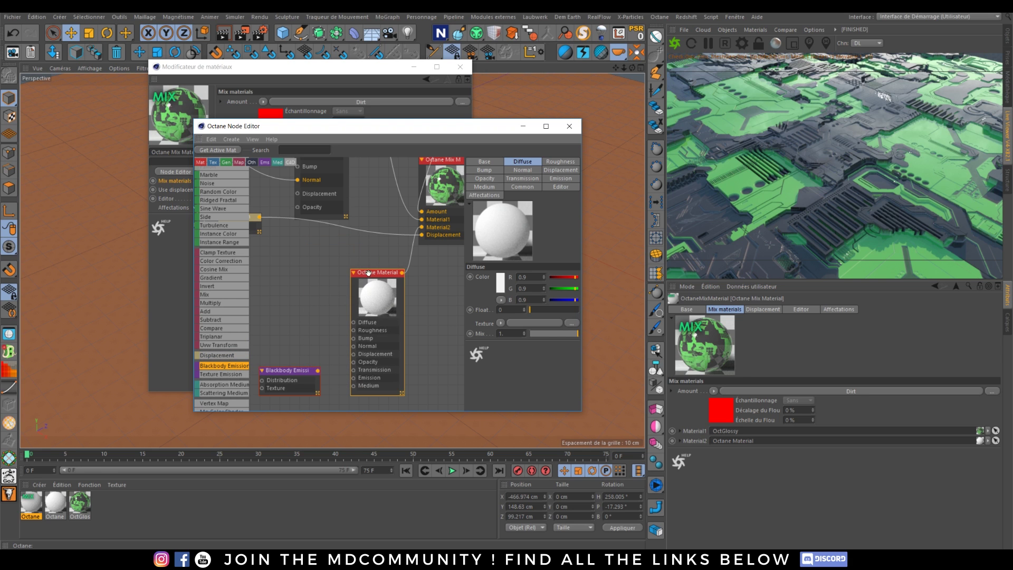
left_click_drag(300, 376, 292, 364)
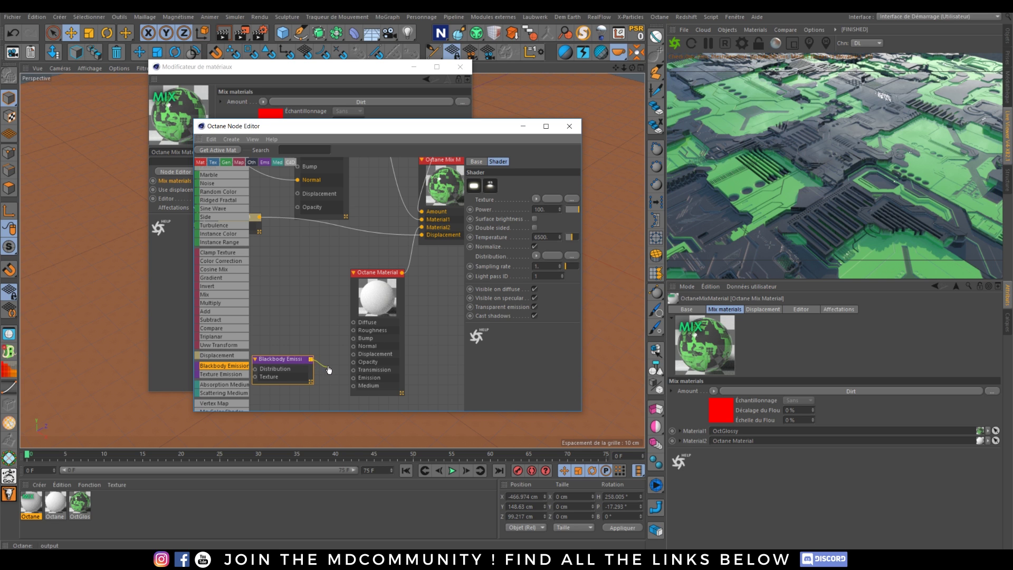
left_click_drag(312, 359, 354, 377)
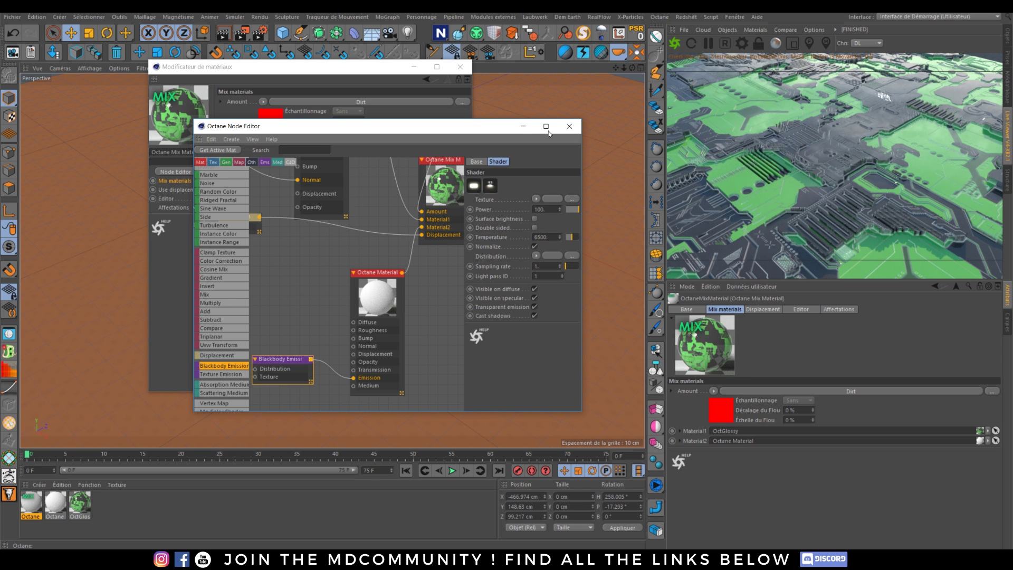
Move and widen the node editor window, and enable Surface brightness on the Blackbody Emission node.
left_click_drag(494, 129, 411, 116)
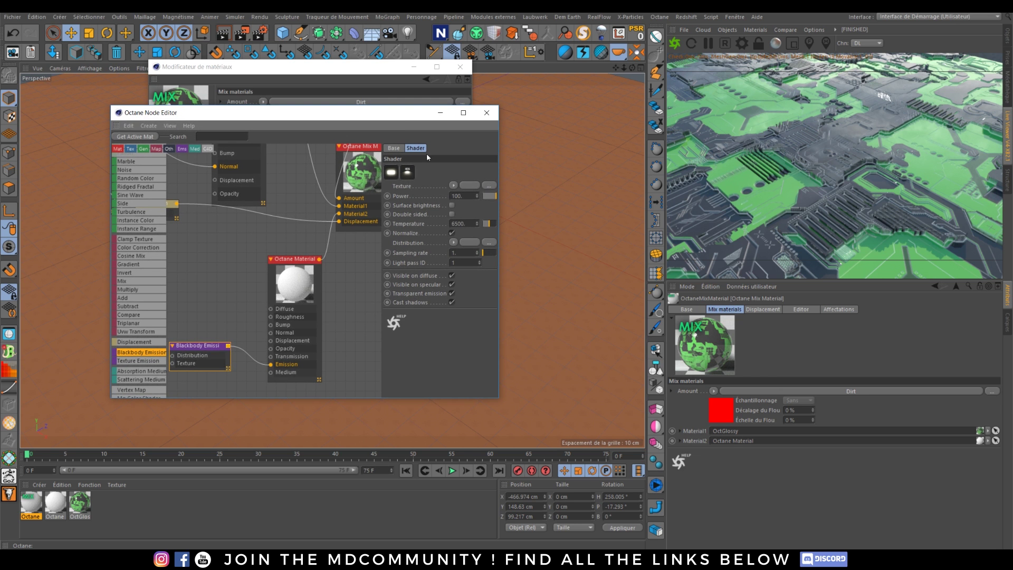
left_click_drag(500, 218, 562, 213)
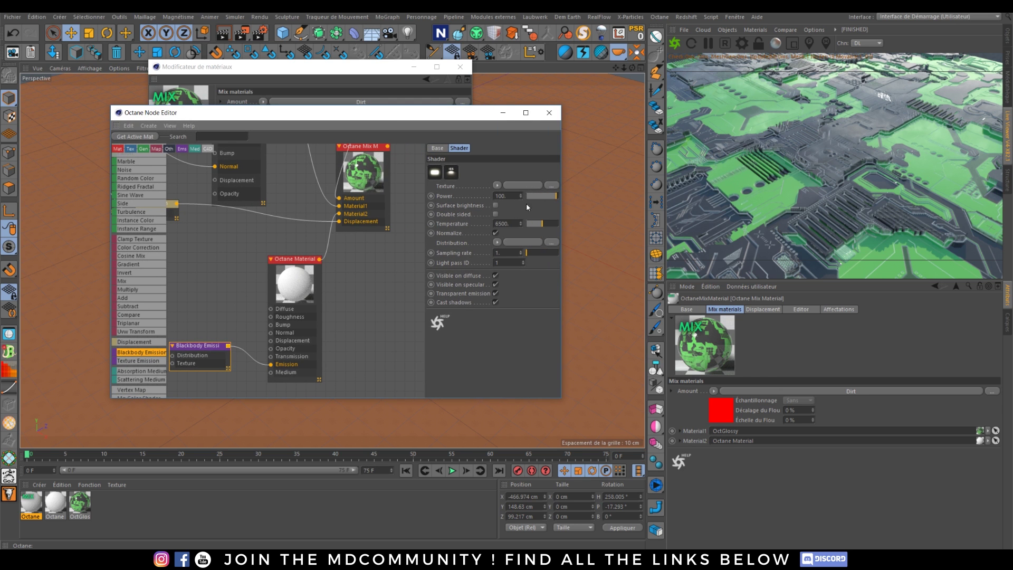
left_click(496, 206)
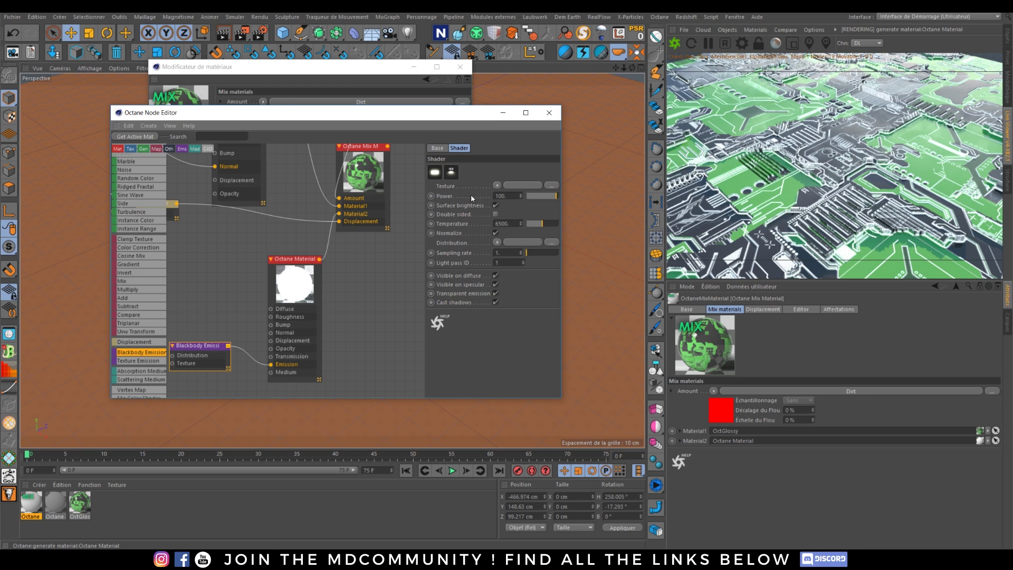
Load a C4doctane GaussianSpectrum shader as the Texture of the Blackbody Emission node.
middle_click_drag(381, 269, 362, 334)
left_click_drag(309, 159, 274, 173)
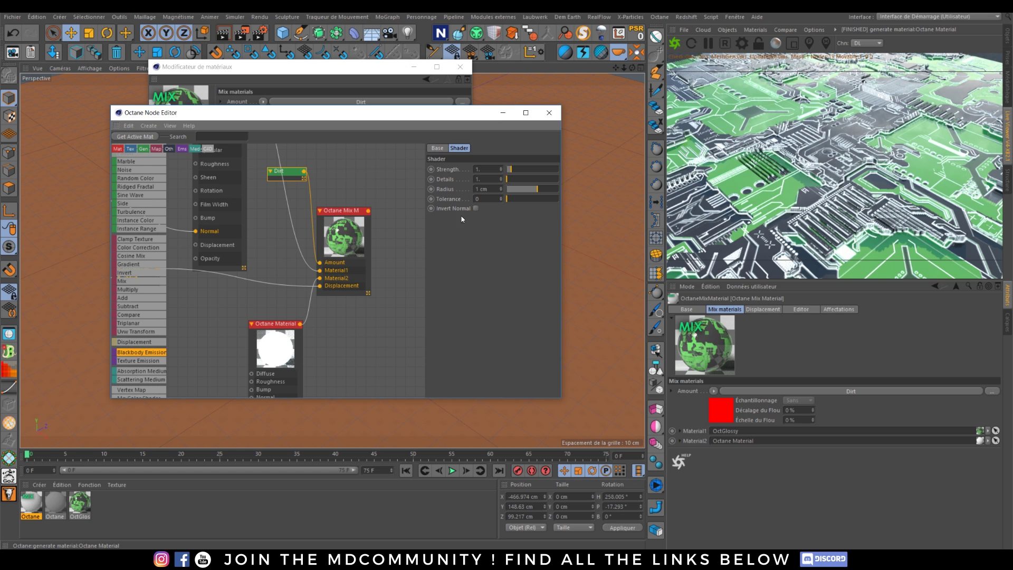
middle_click_drag(346, 339, 349, 305)
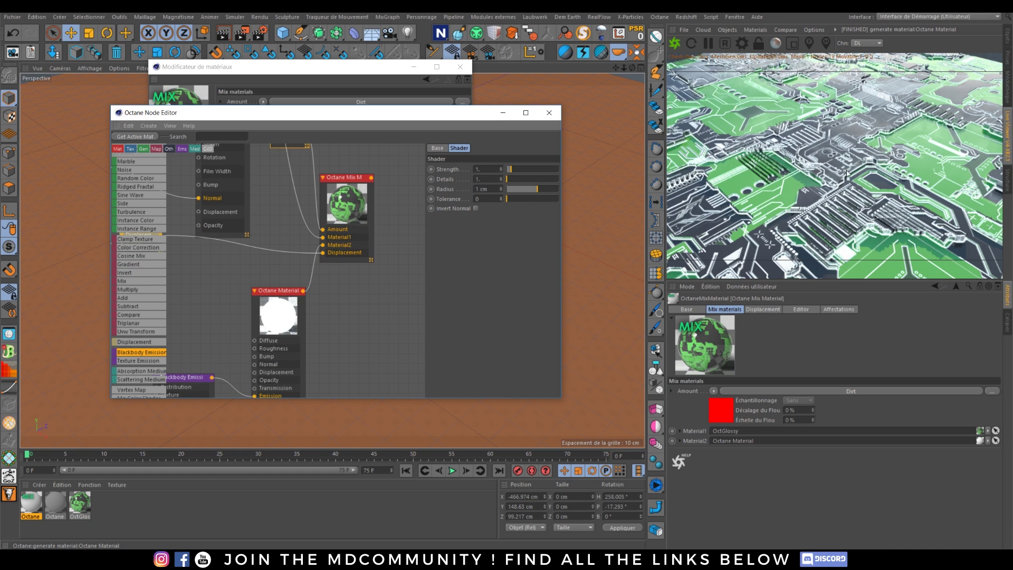
left_click(283, 290)
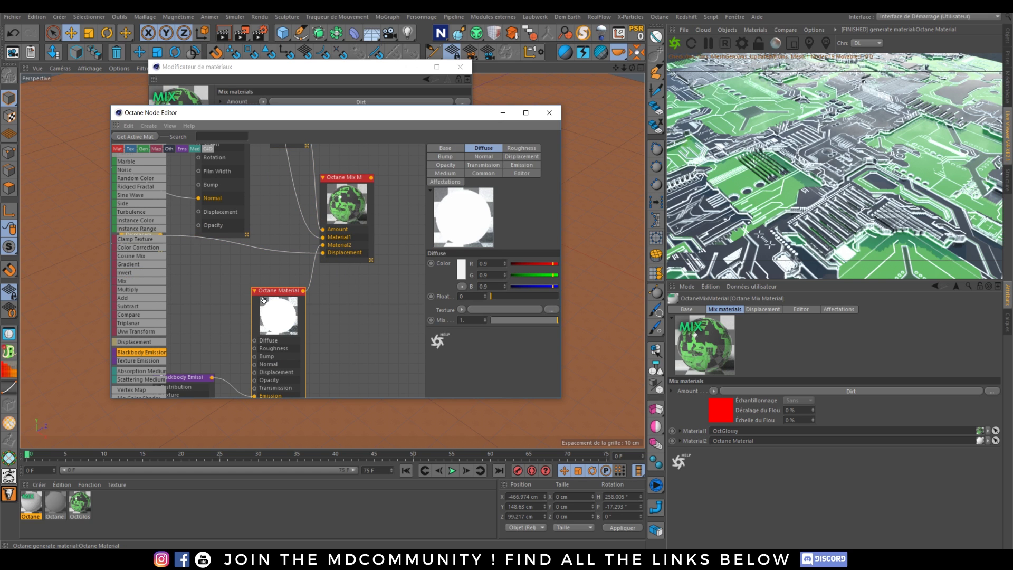
left_click(192, 377)
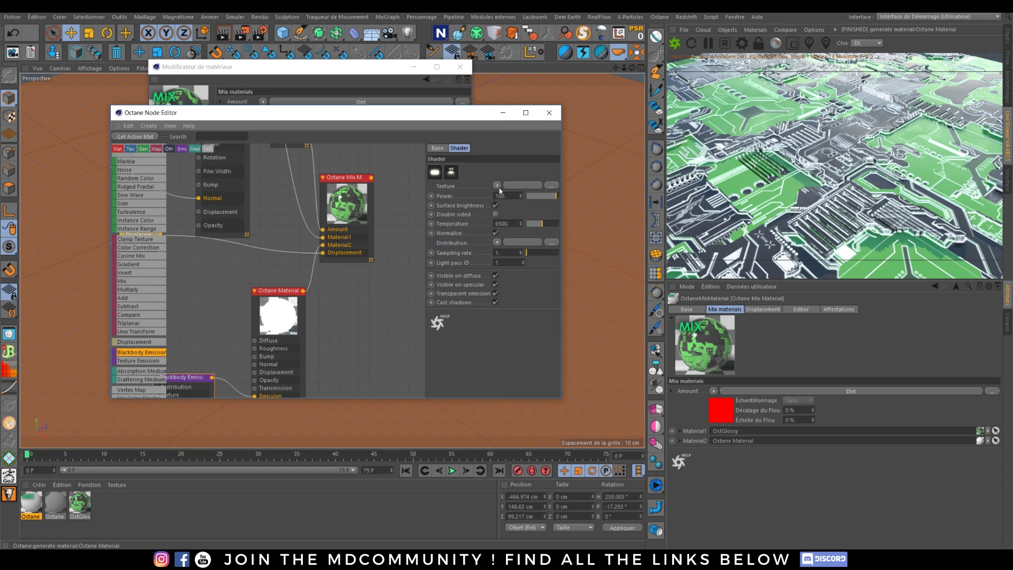
left_click(497, 186)
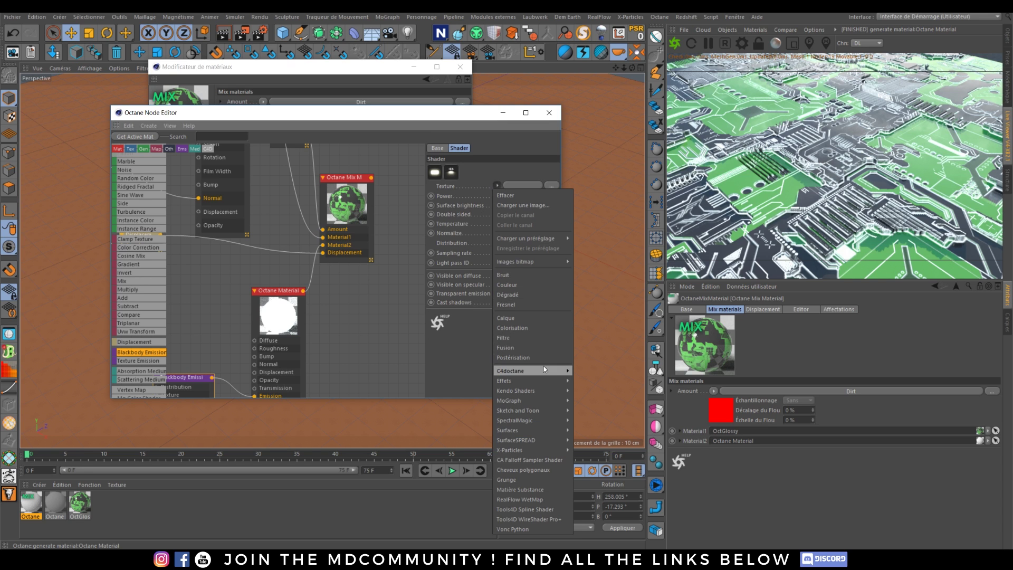
mouse_move(544, 370)
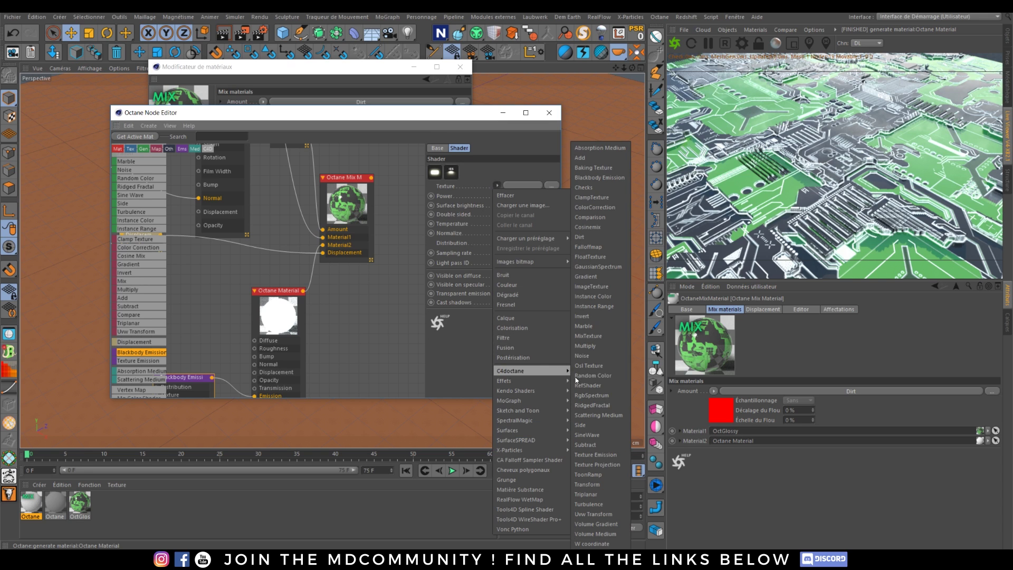
left_click(600, 267)
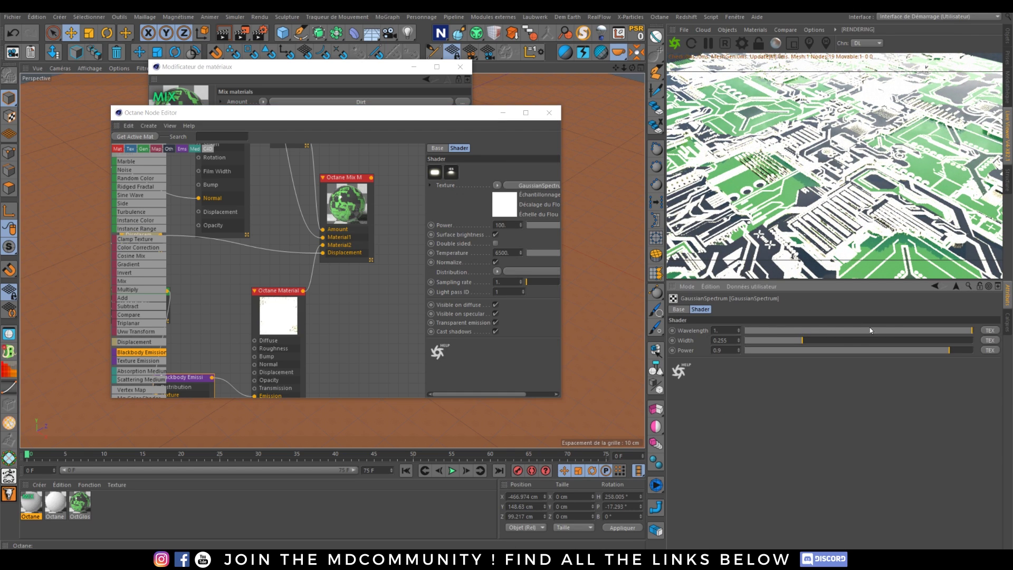
Set the GaussianSpectrum's Width to about 0.191, Power to about 0.224 and Wavelength to about 0.715.
left_click_drag(812, 340, 788, 340)
left_click_drag(952, 357, 795, 350)
mouse_move(897, 331)
left_mouse_down()
mouse_move(850, 331)
mouse_move(907, 331)
left_mouse_up()
Open the shader choices for the Blackbody Emission node's Texture.
left_click(497, 185)
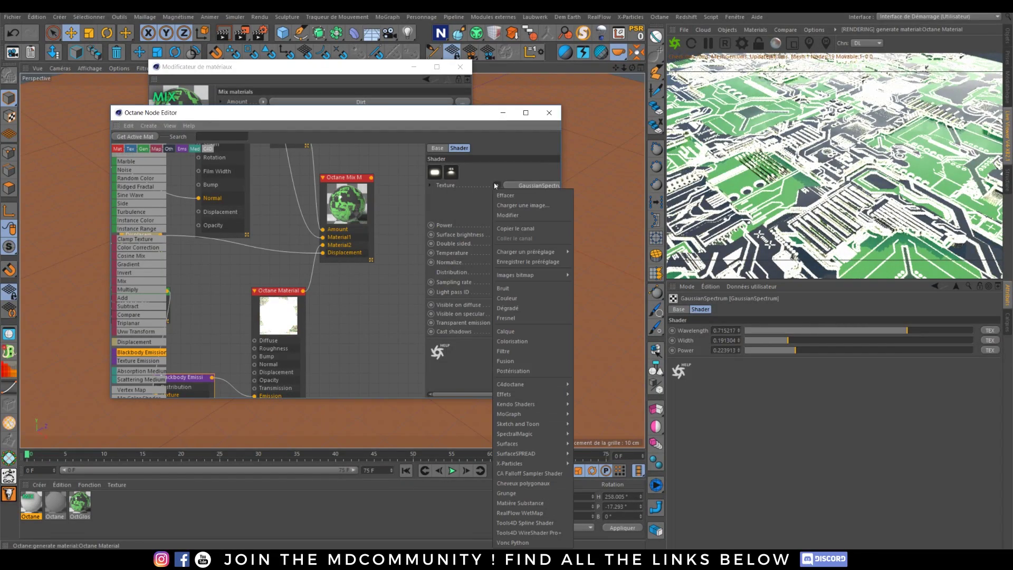
Clear the GaussianSpectrum texture from the blackbody emission and set its temperature to about 7800.
left_click(523, 196)
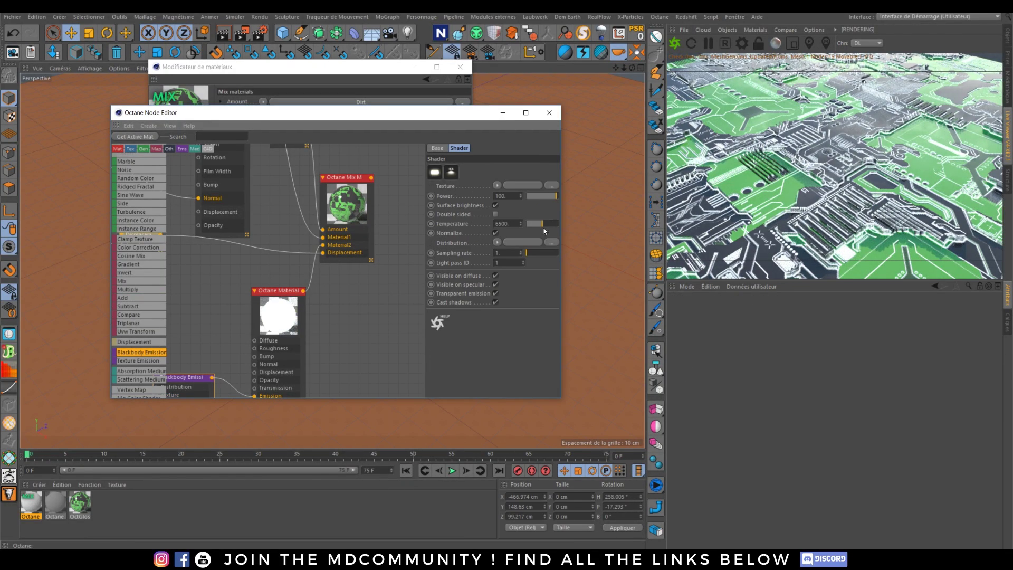
left_click(529, 223)
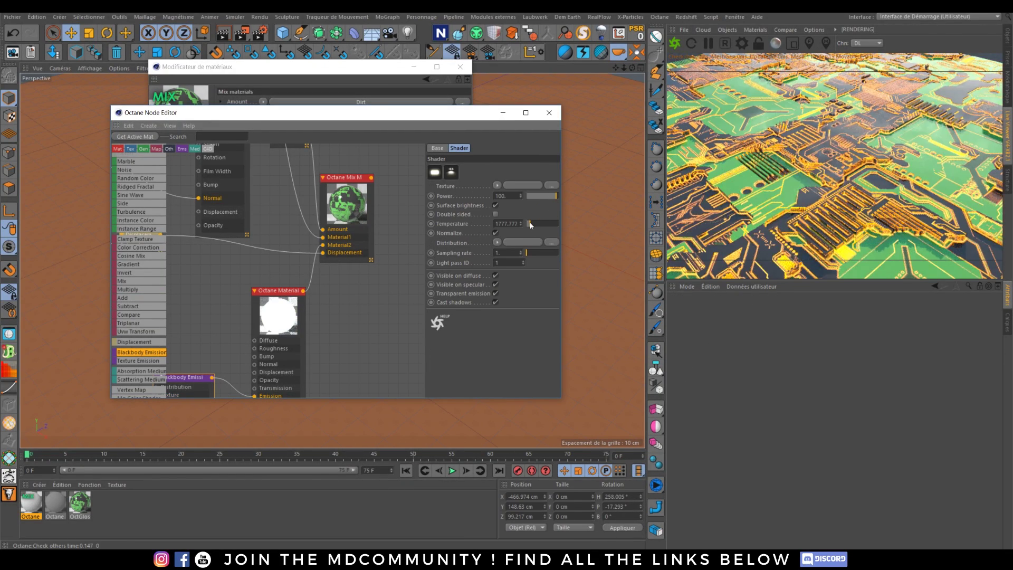
mouse_move(535, 228)
left_mouse_down()
mouse_move(564, 230)
mouse_move(546, 226)
left_mouse_up()
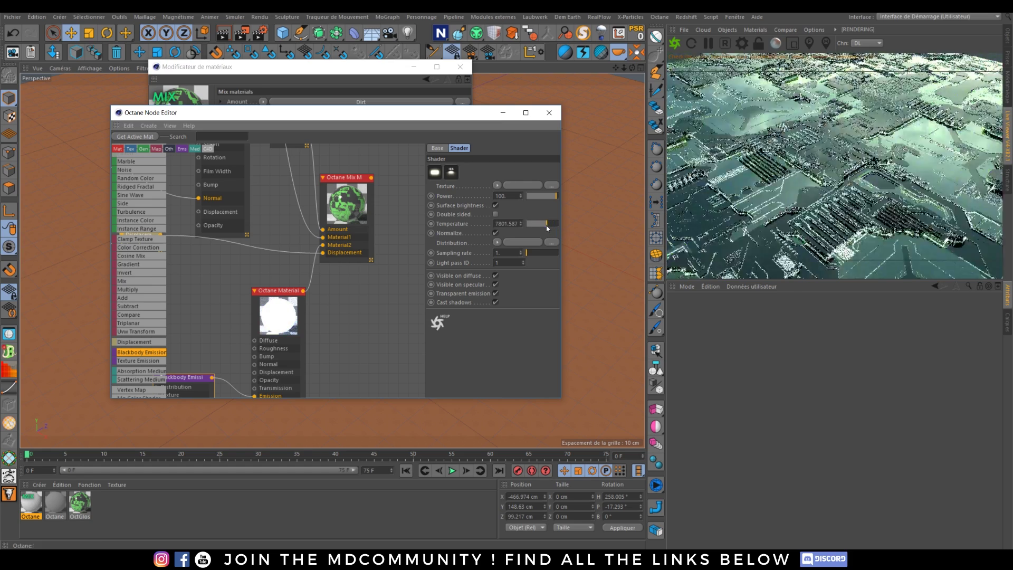
Assign an RgbSpectrum texture to the blackbody emission and give it a light green colour, about R 0.45, G 0.9, B 0.33.
left_click(498, 184)
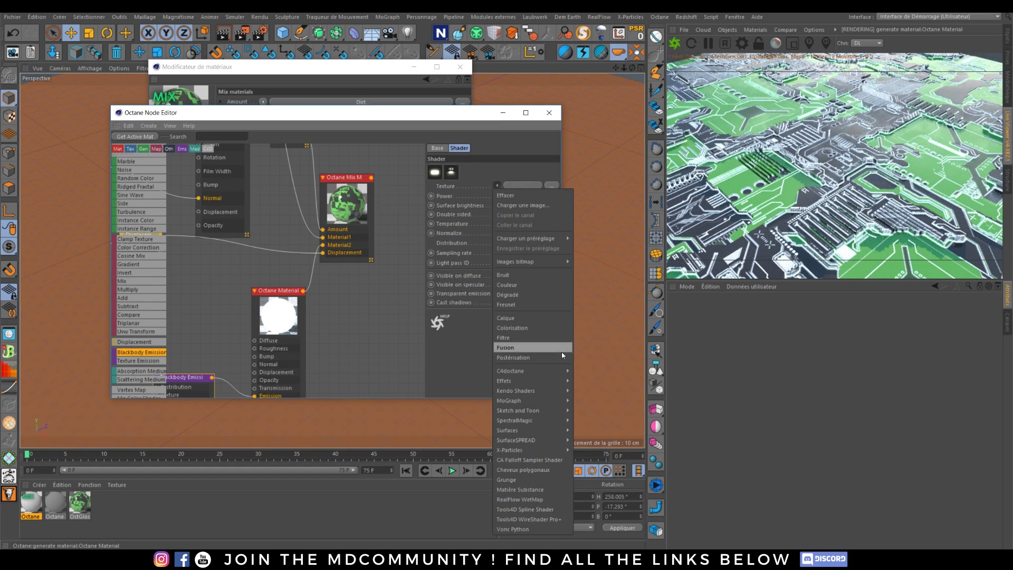
mouse_move(555, 372)
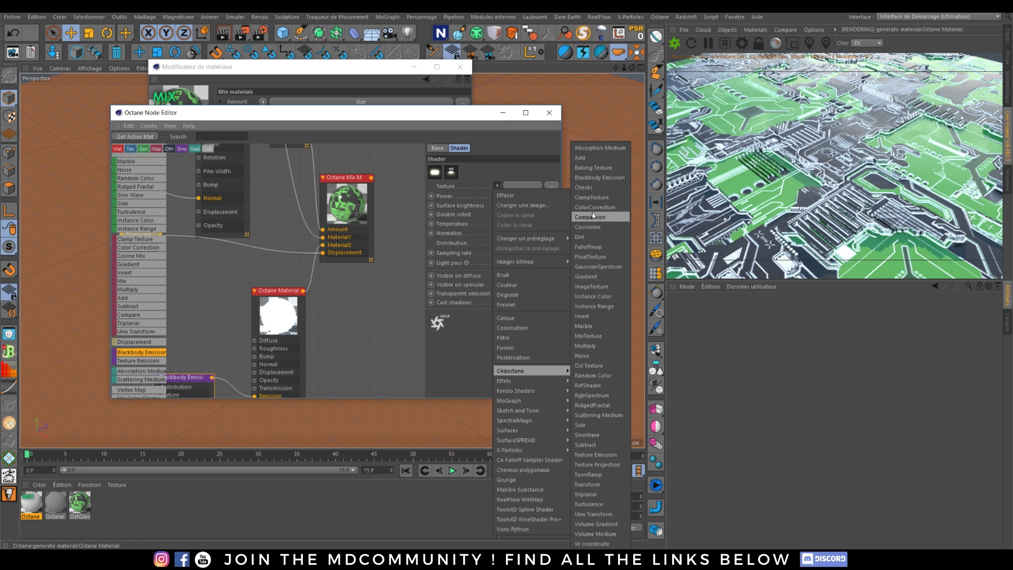
left_click(597, 396)
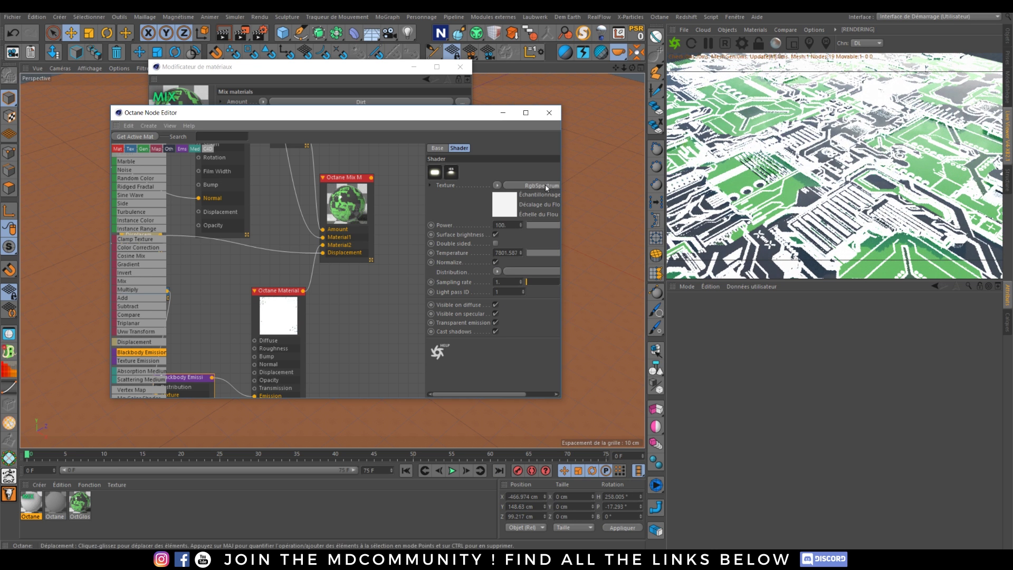
left_click(541, 186)
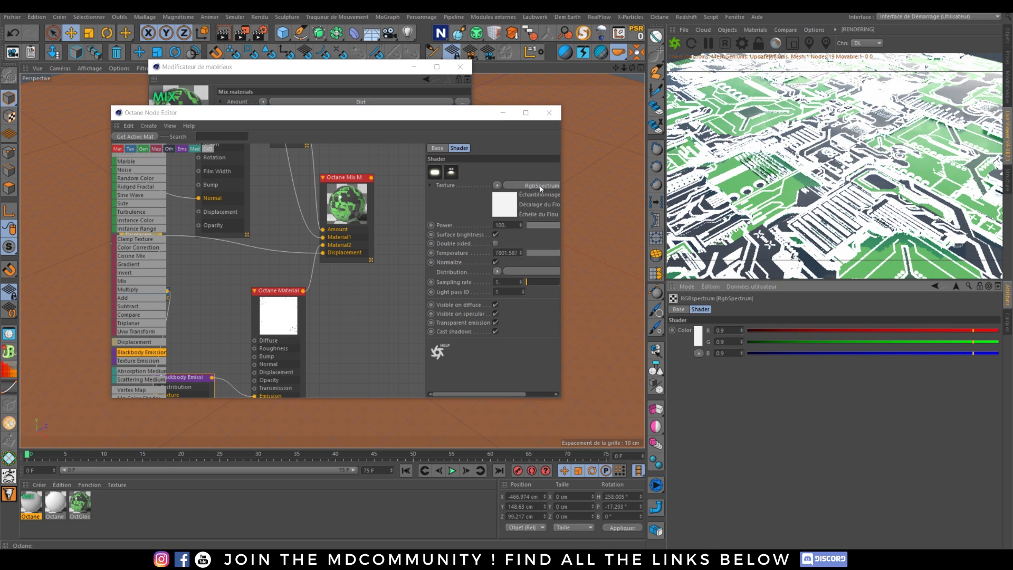
left_click(698, 336)
mouse_move(716, 338)
left_mouse_down()
mouse_move(696, 340)
mouse_move(731, 345)
left_mouse_up()
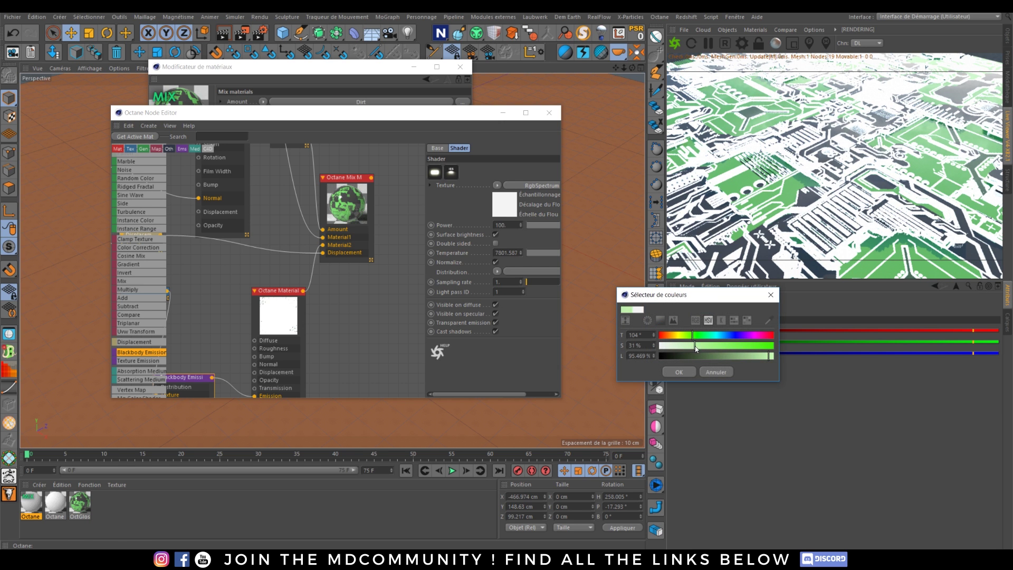
left_click(679, 372)
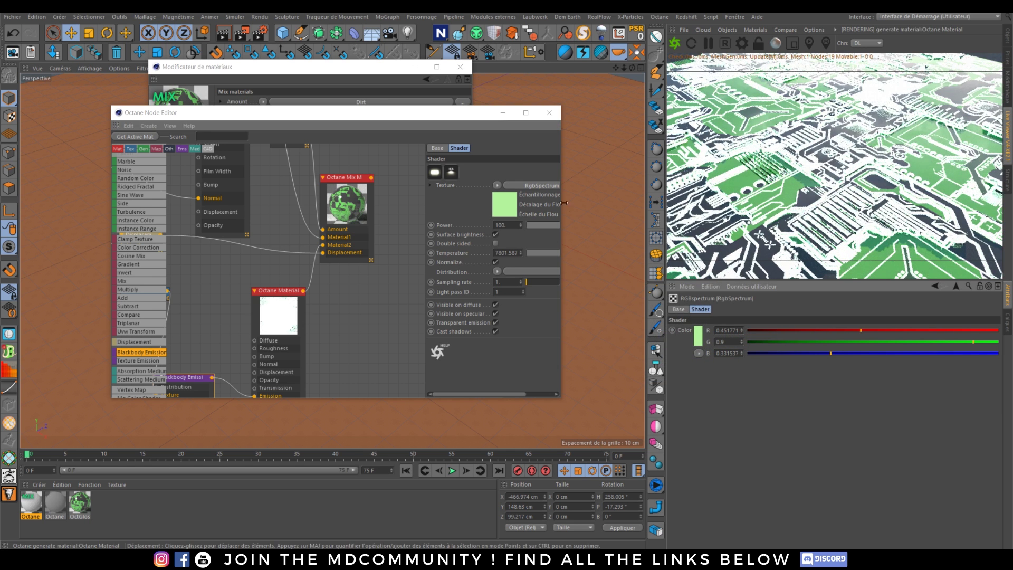
Lower the blackbody emission's power, trying 20 and 1 before settling on 2.
double_click(513, 228)
type("2")
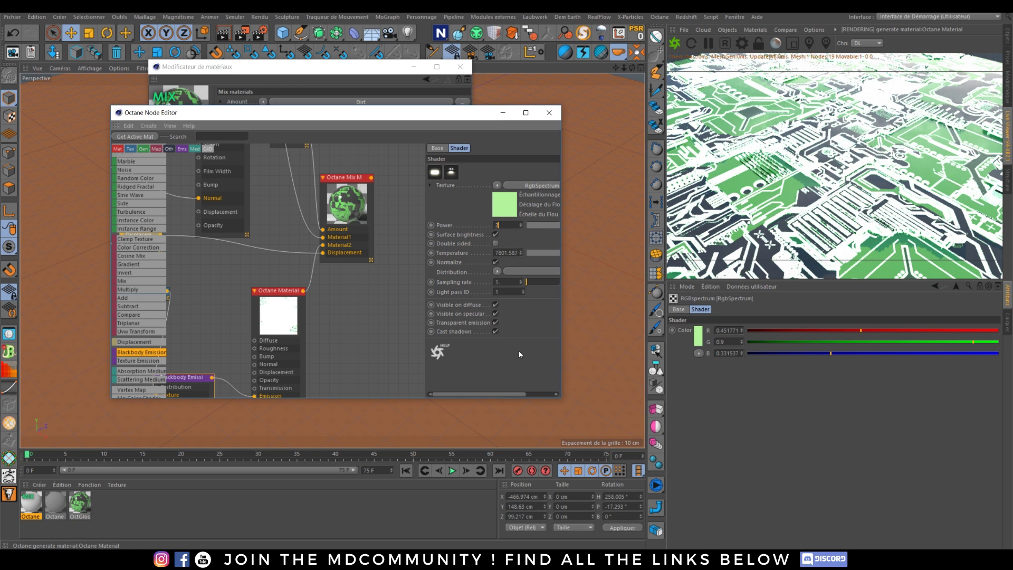
type("0")
key("Return")
double_click(511, 226)
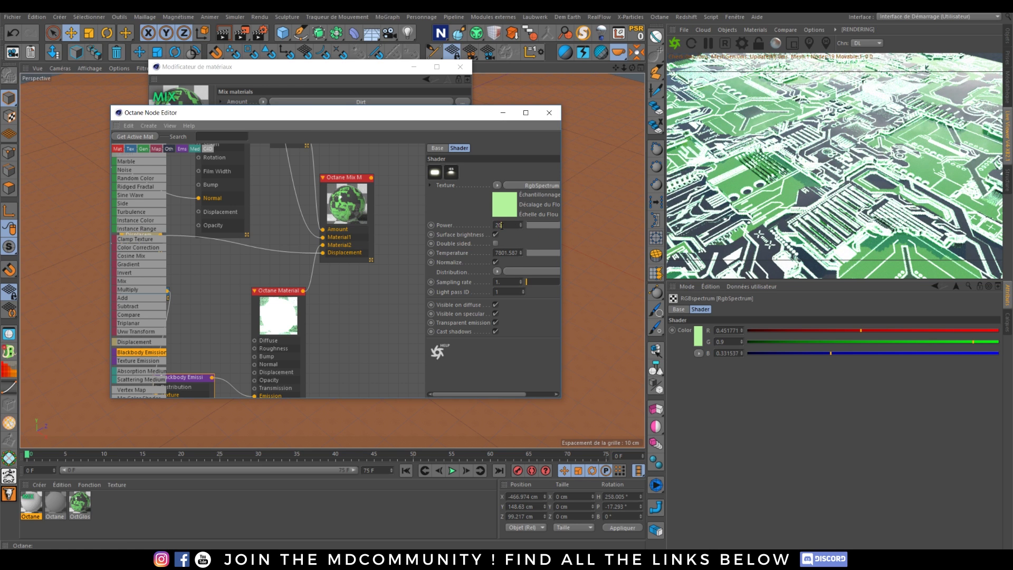
type("1")
key("Return")
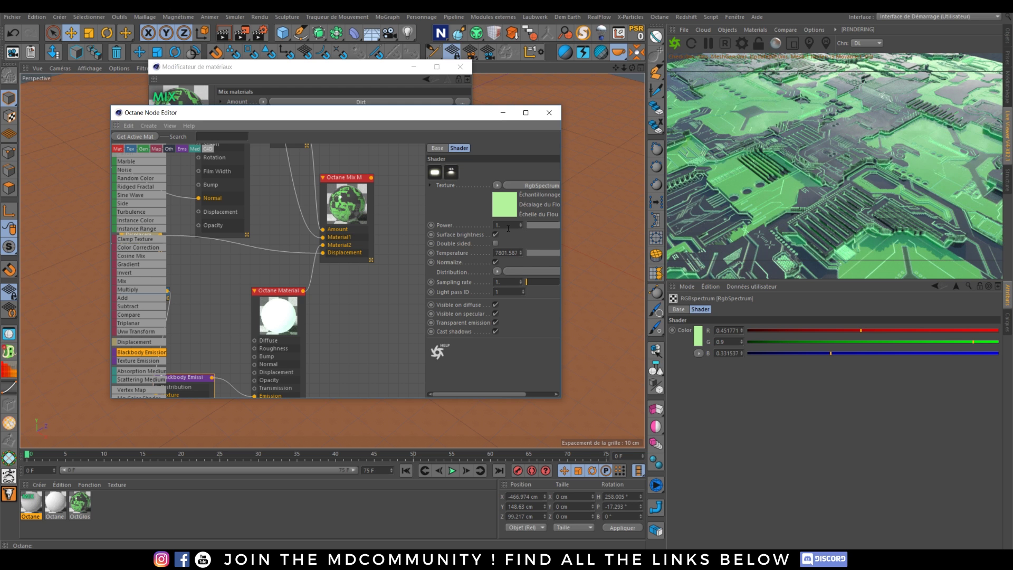
double_click(507, 226)
type("2")
key("Return")
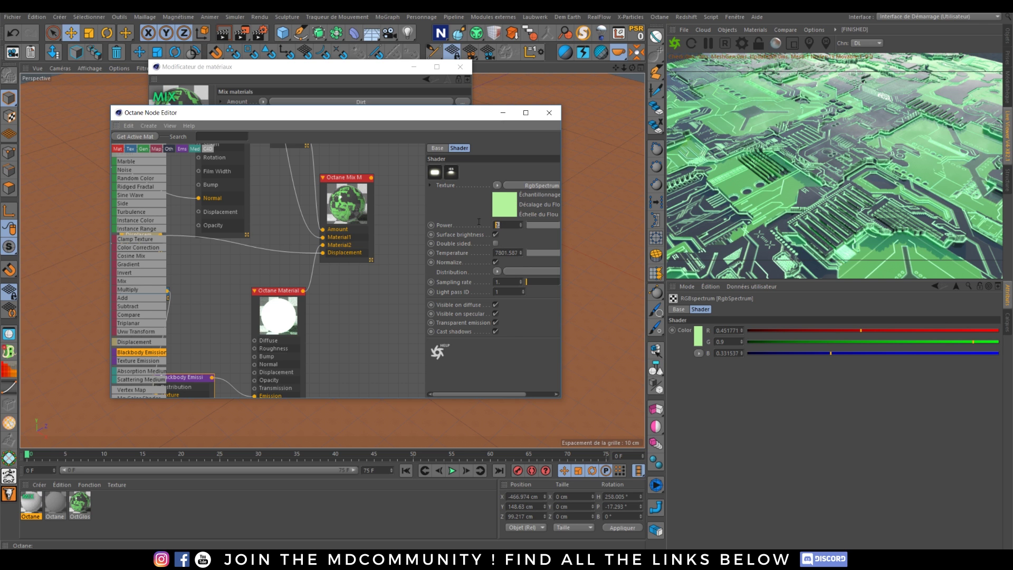
type("1")
key("Return")
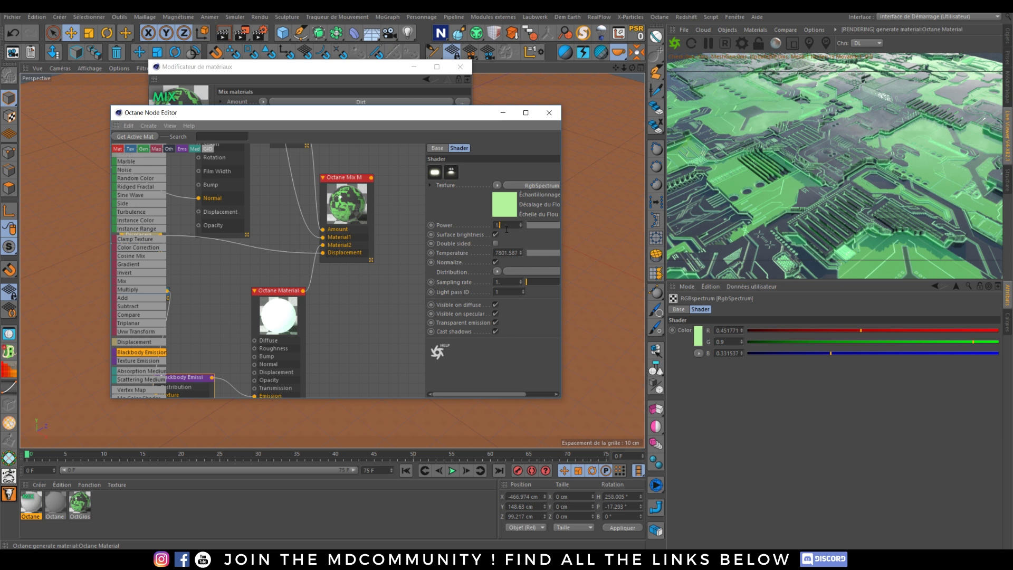
type("2")
key("Return")
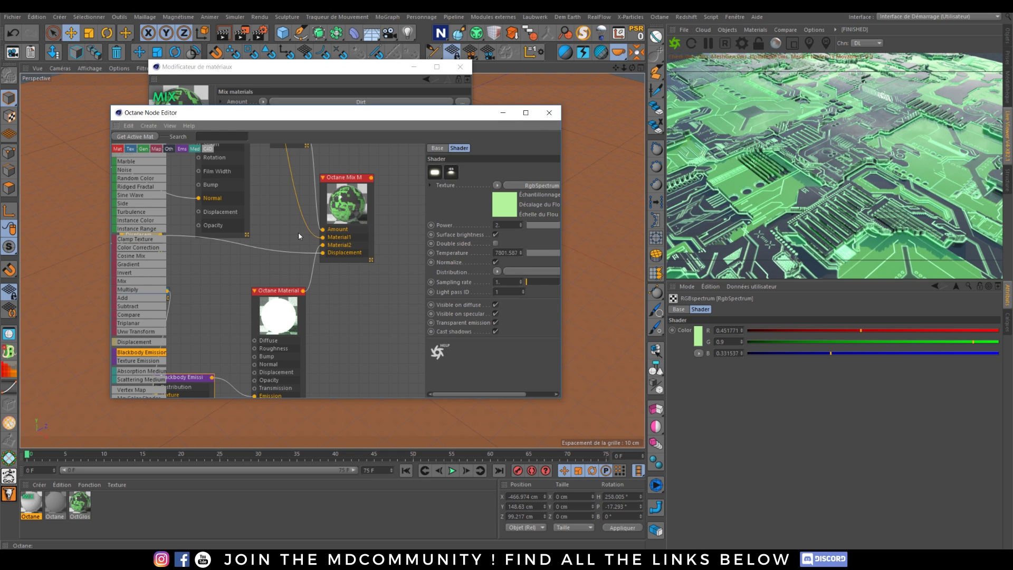
Darken the dark grey RgbSpectrum feeding the glossy material's MixTexture to about 0.03 on all three channels.
middle_click_drag(283, 227, 364, 342)
scroll(230, 219, "down", 1)
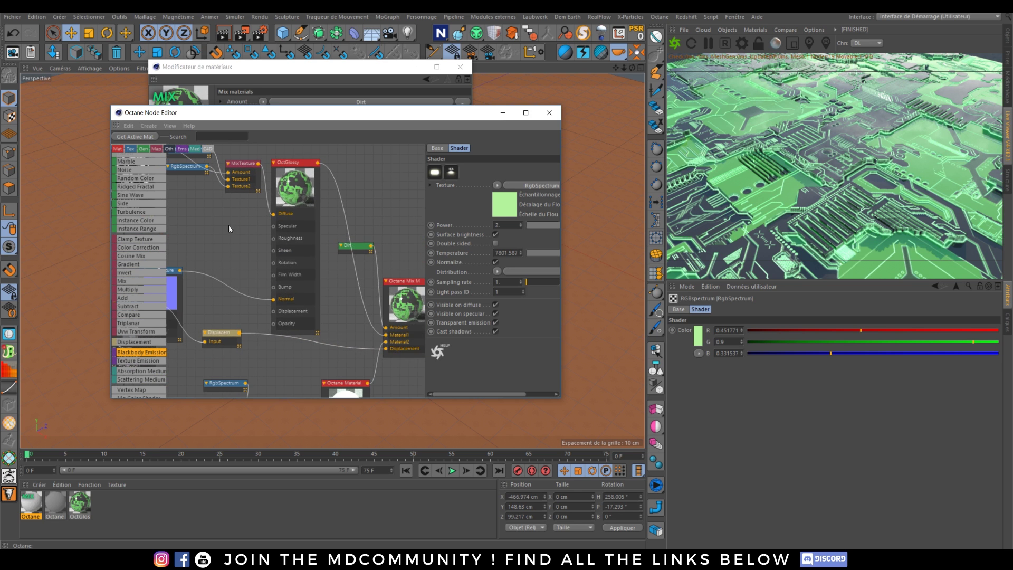
middle_click_drag(195, 159, 236, 230)
left_click(235, 223)
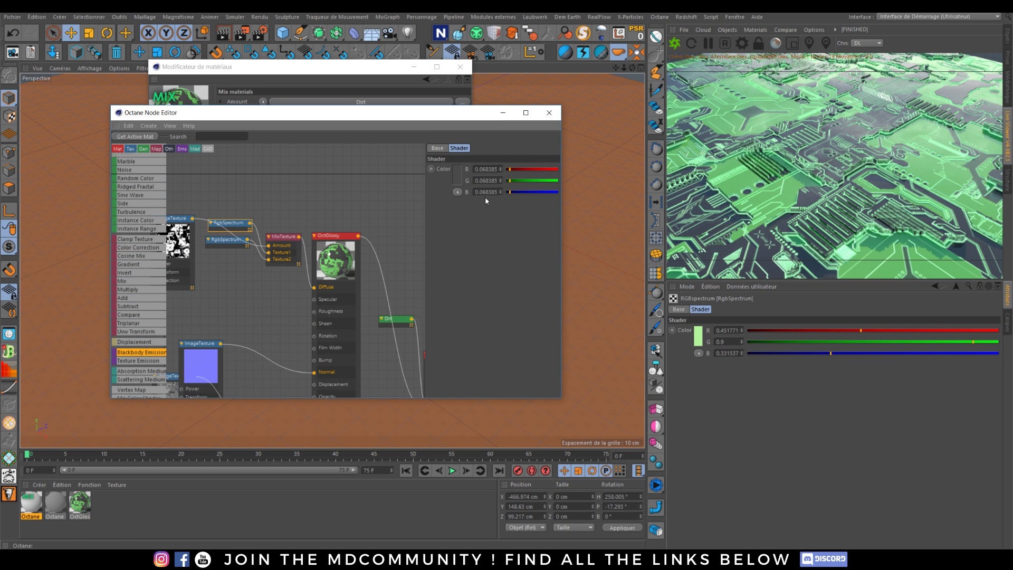
left_click(458, 173)
left_click_drag(451, 195, 441, 194)
left_click(438, 208)
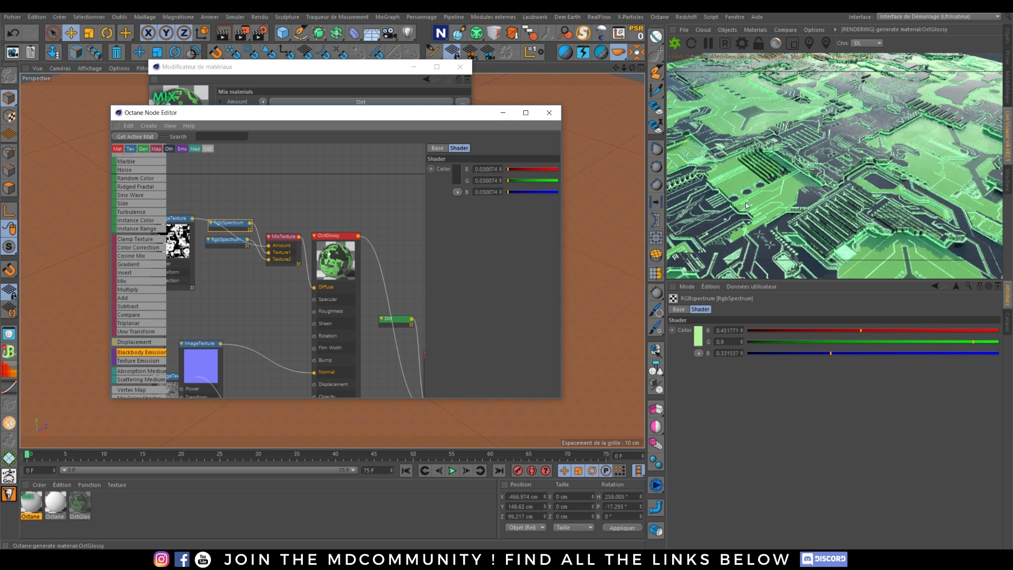
Darken the green RgbSpectrum feeding the MixTexture to about R 0.13, G 0.51, B 0.09.
left_click(216, 242)
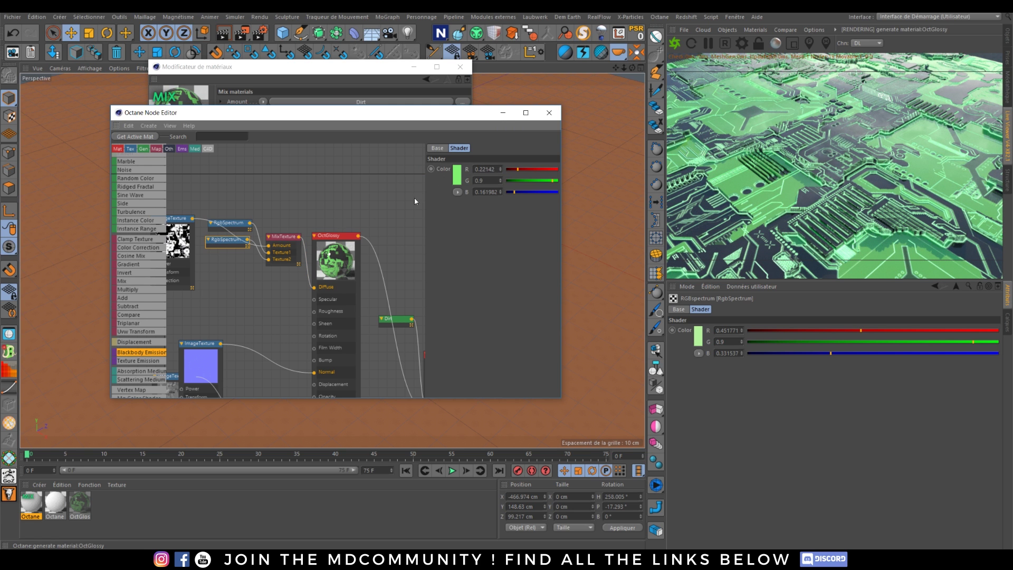
left_click(458, 173)
left_click_drag(490, 194, 492, 192)
left_click(439, 208)
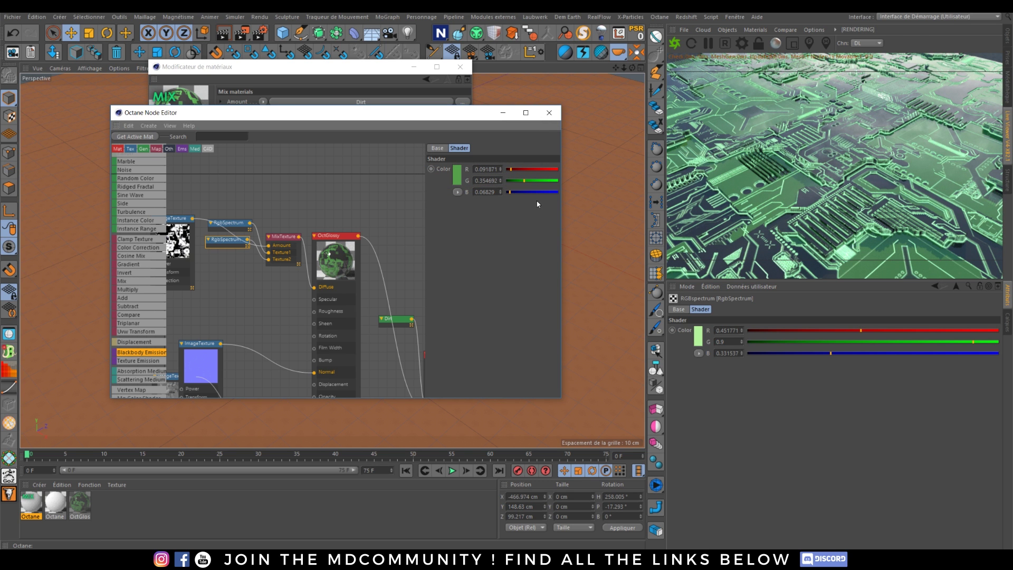
left_click(458, 173)
left_click_drag(489, 194, 499, 194)
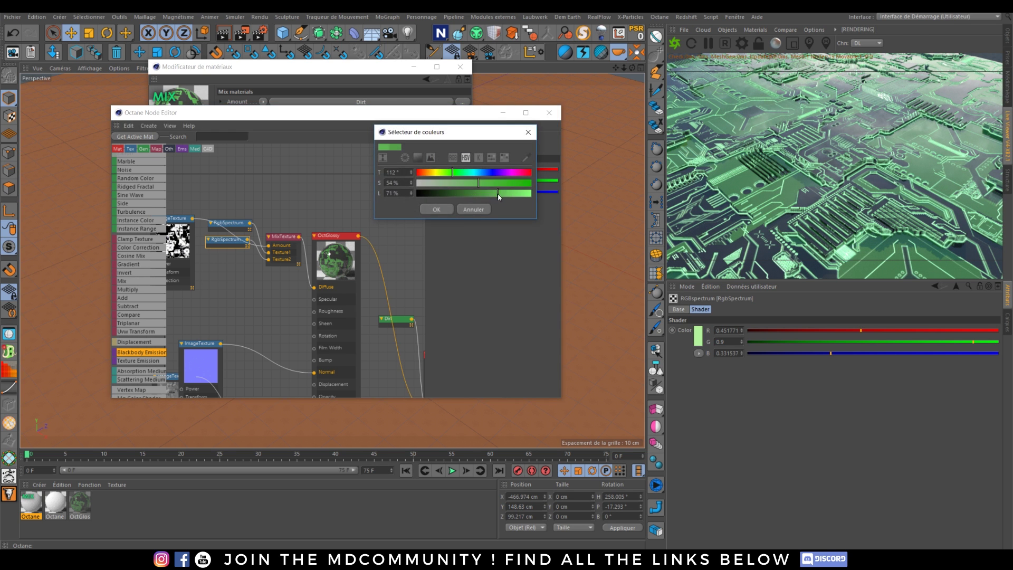
left_click(446, 211)
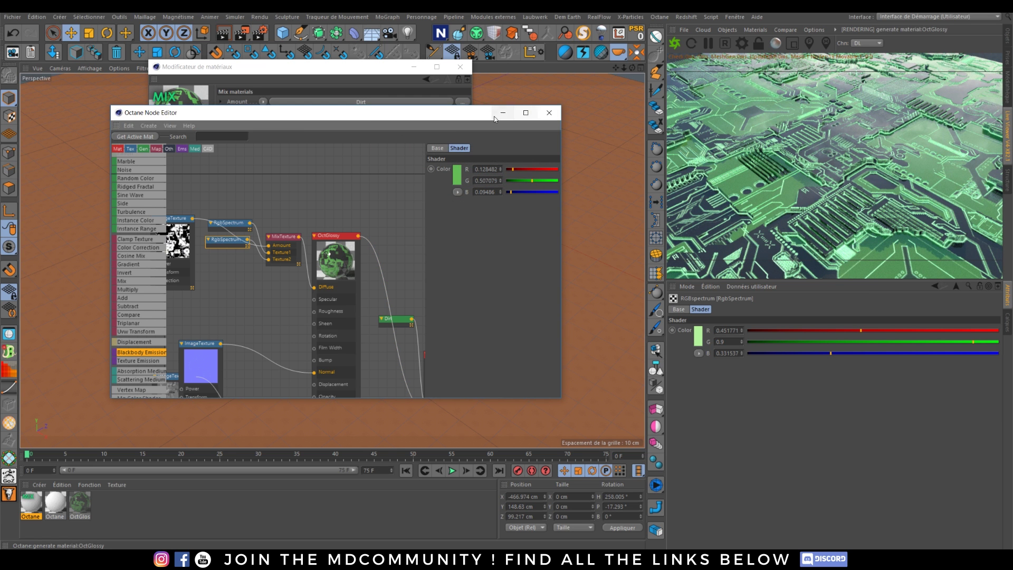
Close the node editor and material editor, and frame the circuit board plane from above in the live render.
left_click(550, 113)
left_click(461, 67)
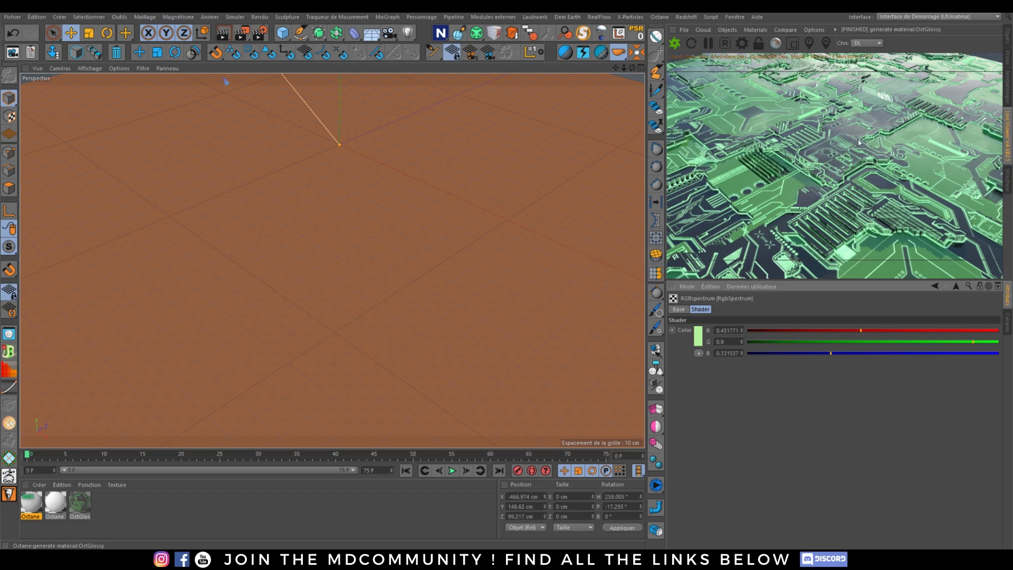
scroll(859, 145, "down", 5)
left_click_drag(859, 132, 844, 214)
scroll(857, 149, "up", 3)
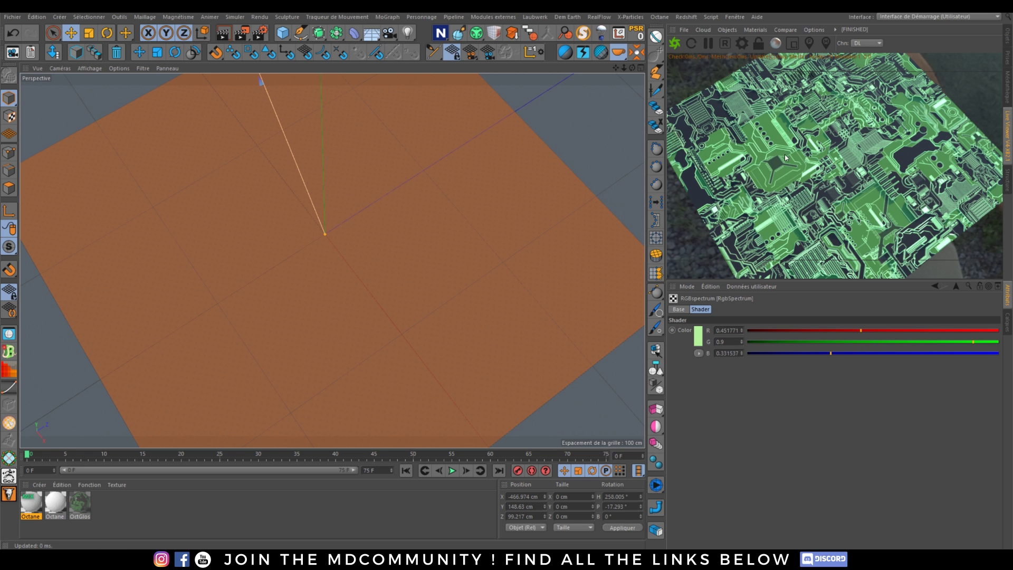
mouse_move(790, 217)
right_mouse_down("alt")
mouse_move(781, 217)
mouse_move(804, 213)
right_mouse_up("alt")
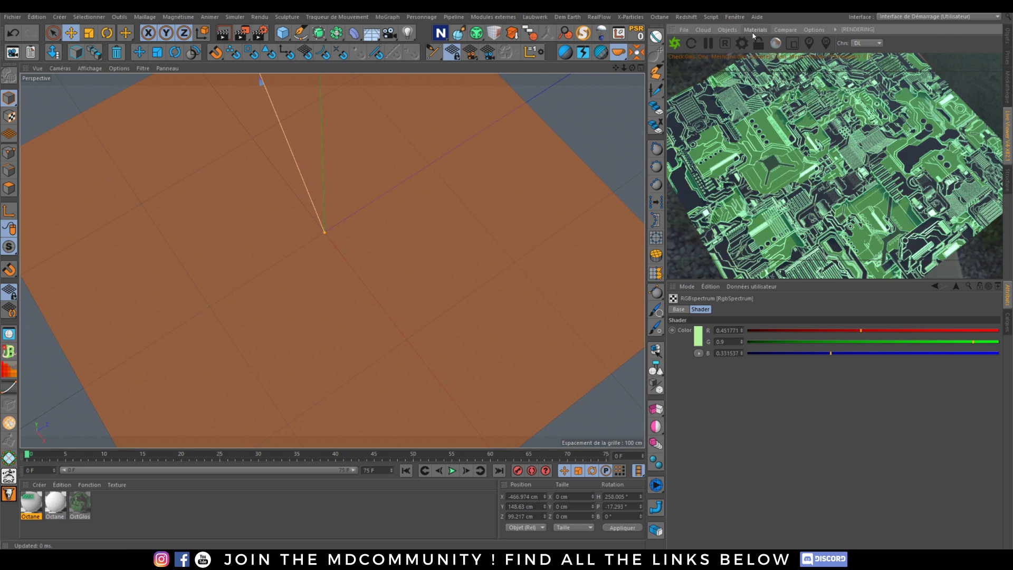
Create an Octane Camera from the current view and make it the active camera.
left_click(754, 30)
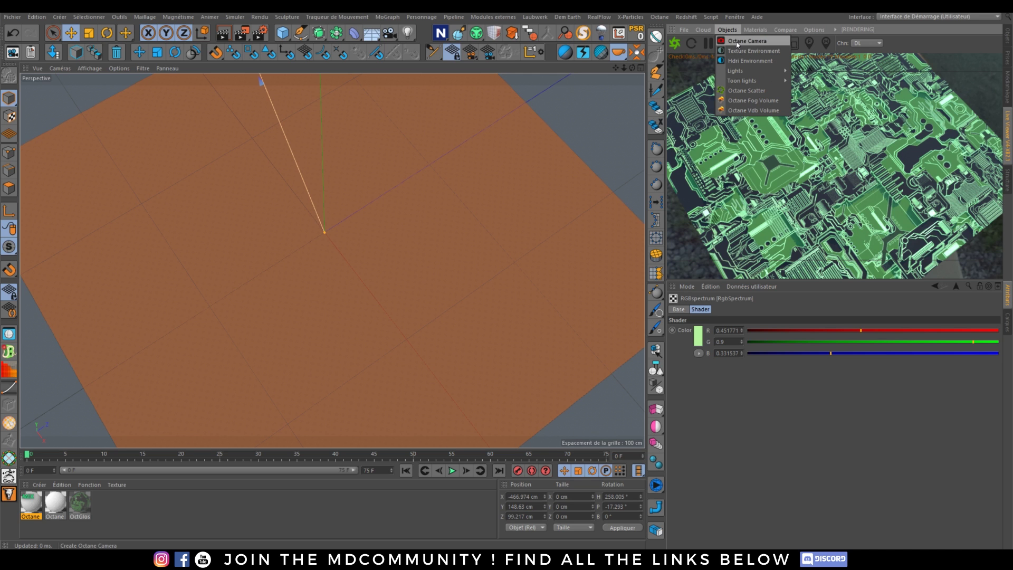
left_click(736, 43)
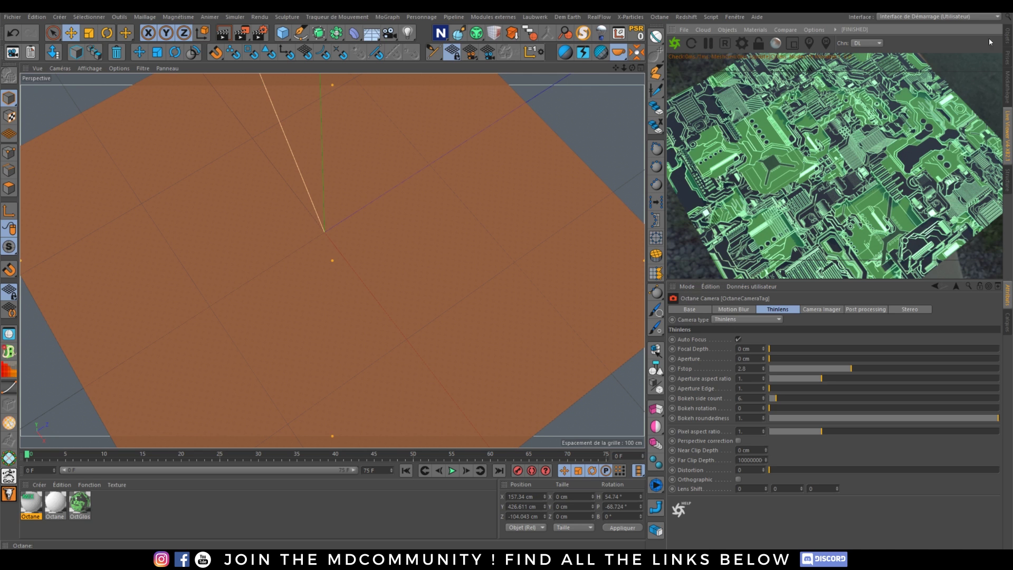
left_click(1006, 35)
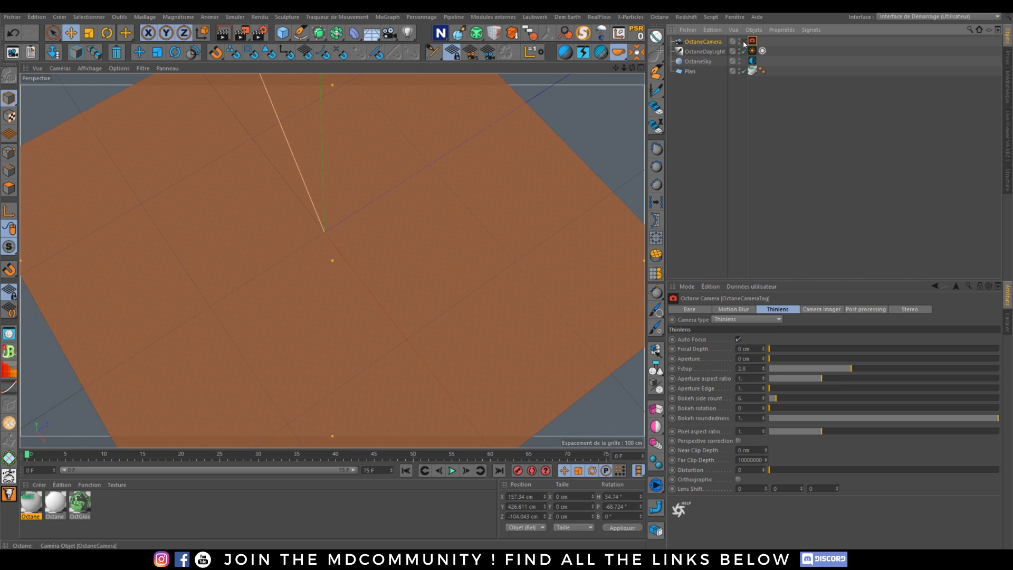
left_click(698, 40)
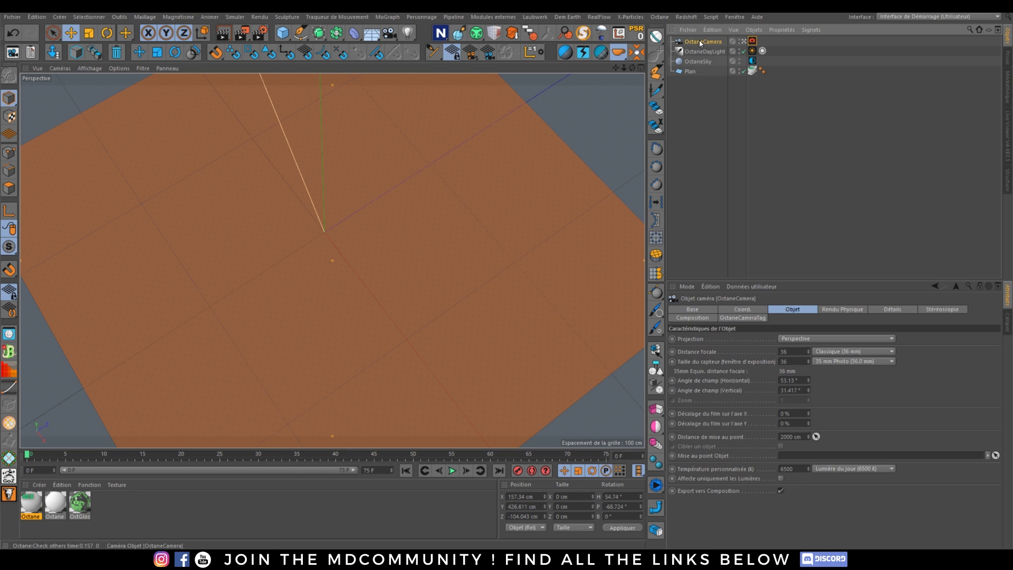
Aim the Octane camera straight down by setting its heading rotation to 0° and its pitch to -90°.
left_click(742, 310)
double_click(833, 339)
type("0")
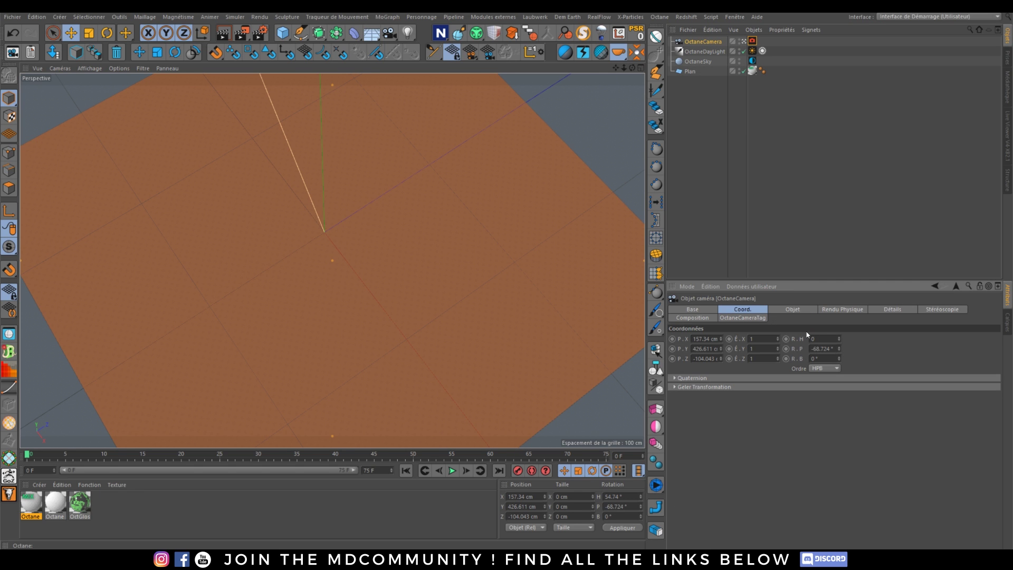
key("Return")
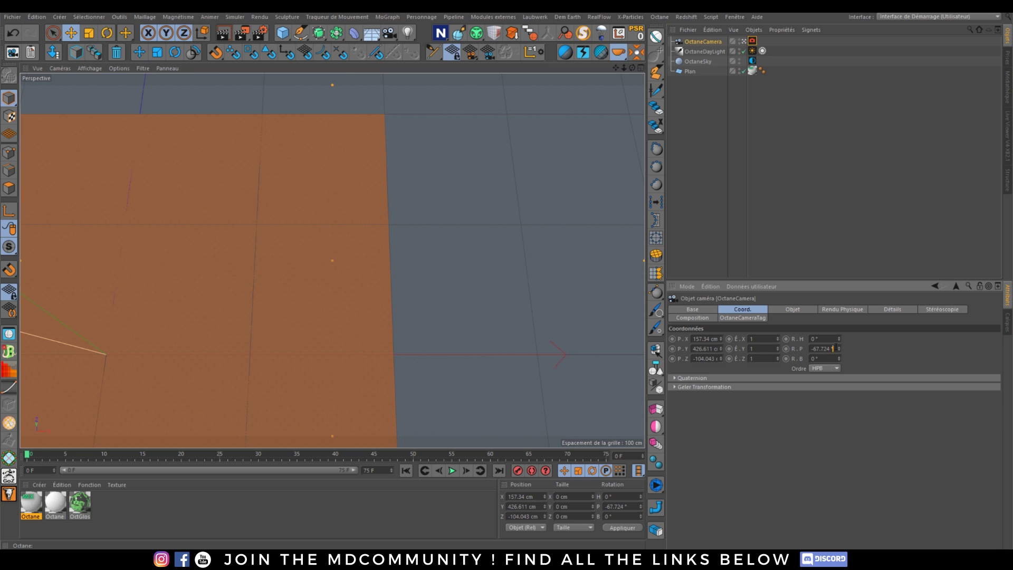
double_click(824, 349)
type("-5")
key("Return")
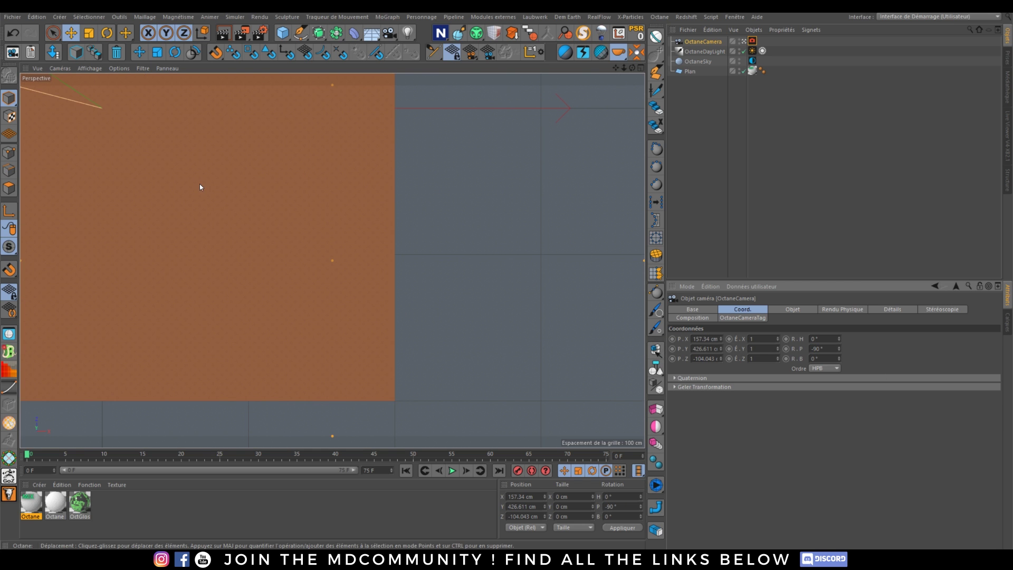
Centre the camera over the plane's origin at a height of about 364 cm and show the framing in the live render.
middle_click_drag(199, 187, 440, 336, "alt")
scroll(353, 281, "up", 2)
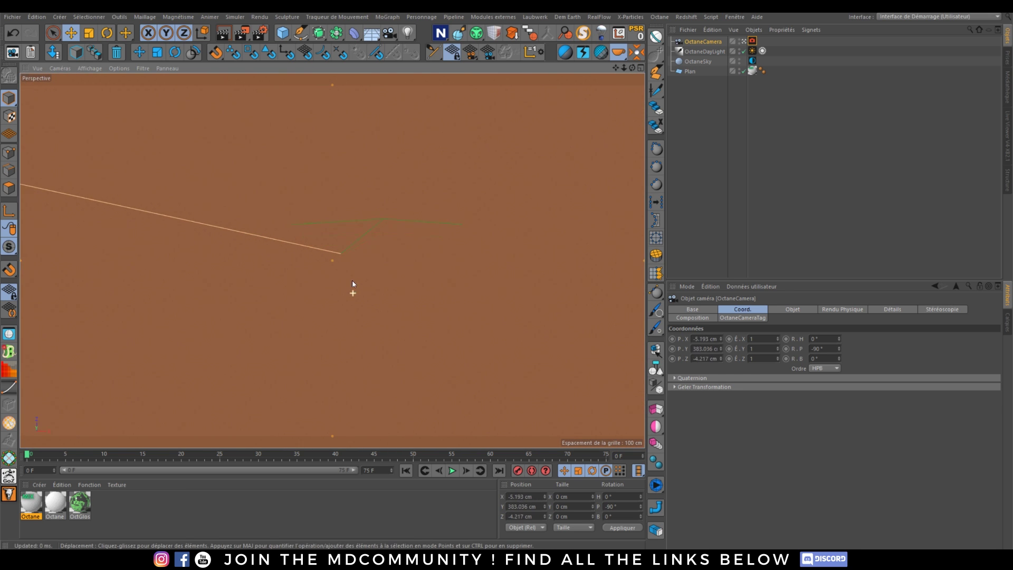
mouse_move(357, 274)
middle_mouse_down("alt")
mouse_move(377, 261)
mouse_move(373, 268)
middle_mouse_up("alt")
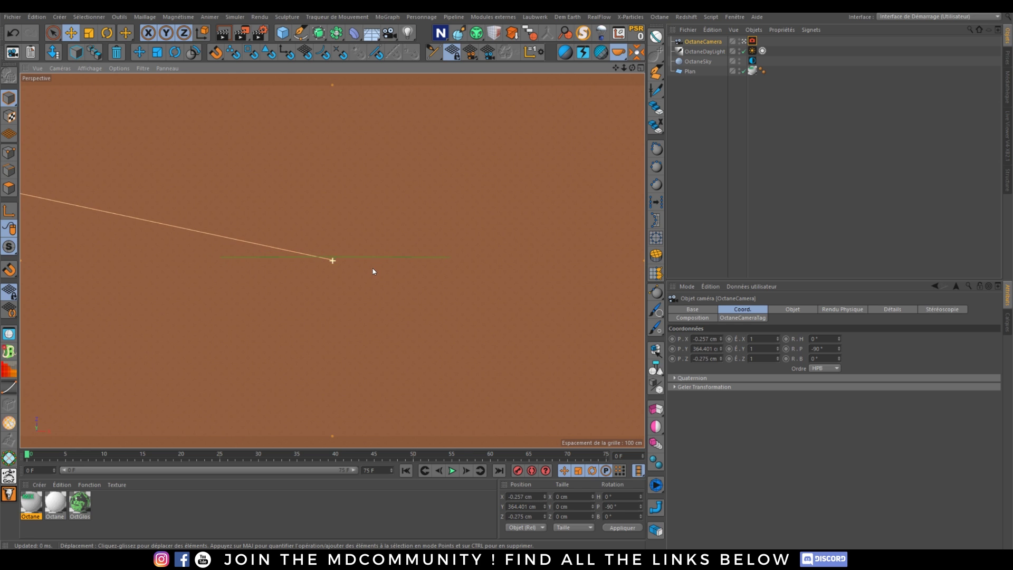
left_click(1005, 129)
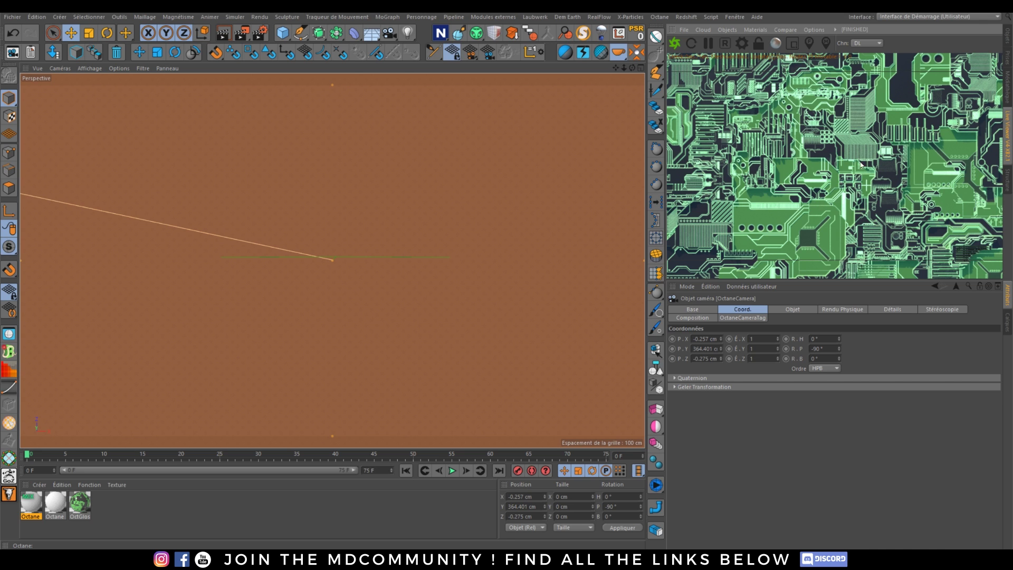
Enable the Camera Imager on the OctaneCamera's tag and bring the live render back into view.
left_click(1006, 38)
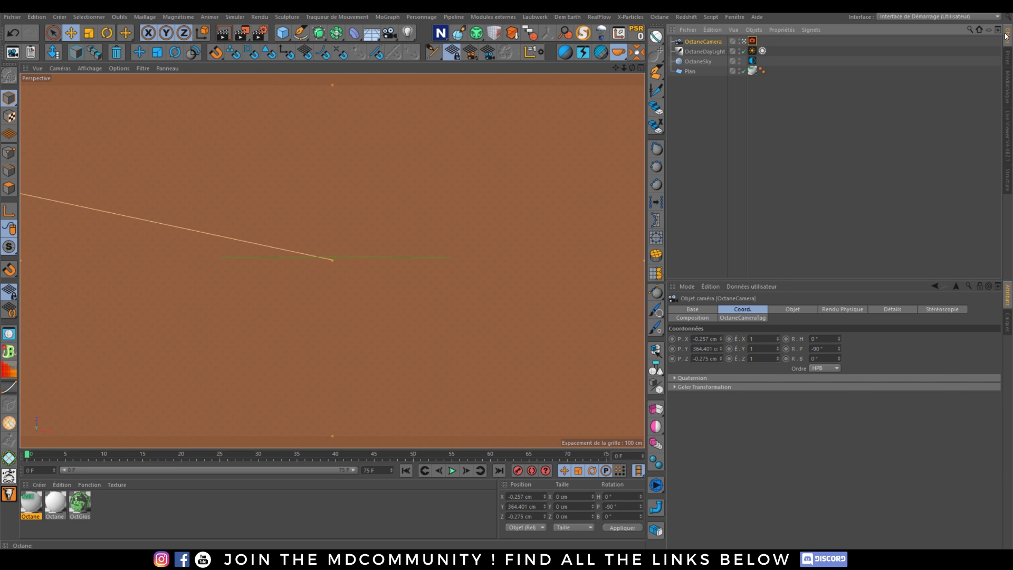
left_click(752, 41)
left_click(826, 311)
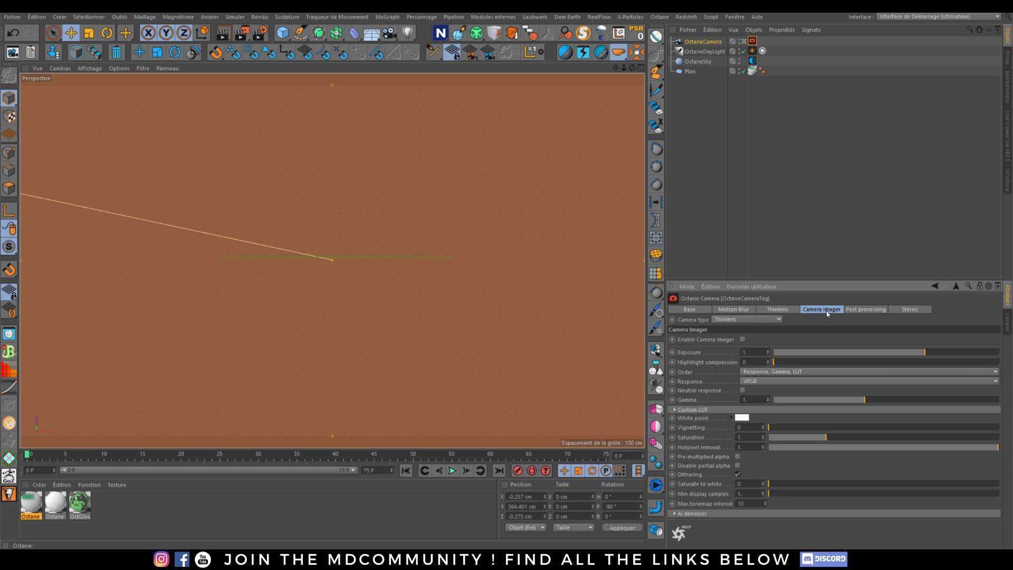
left_click(744, 340)
left_click(1008, 142)
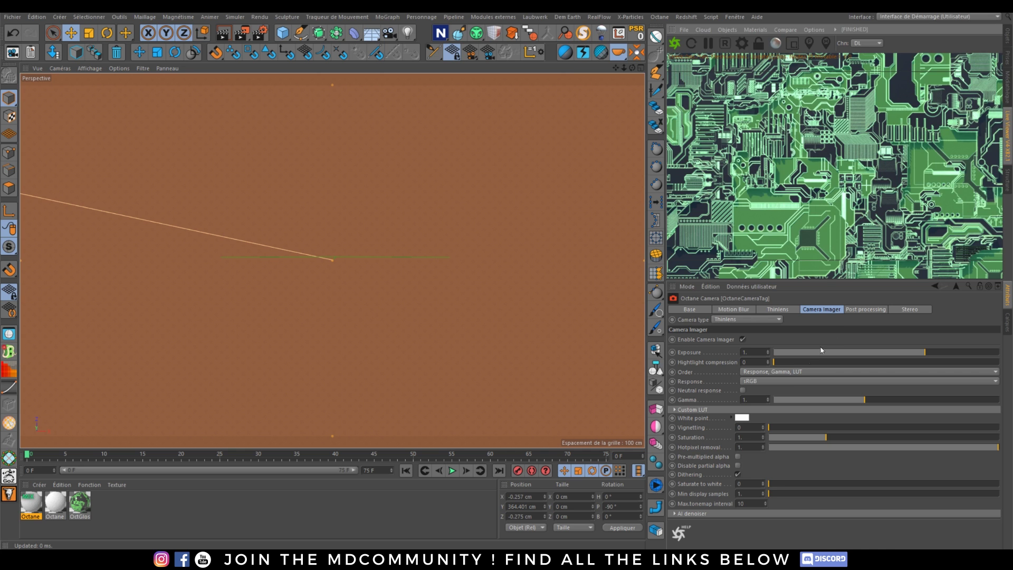
Try different film responses in the Camera Imager and set the response to Ektachrome_E100SCD.
left_click(778, 381)
left_click(781, 222)
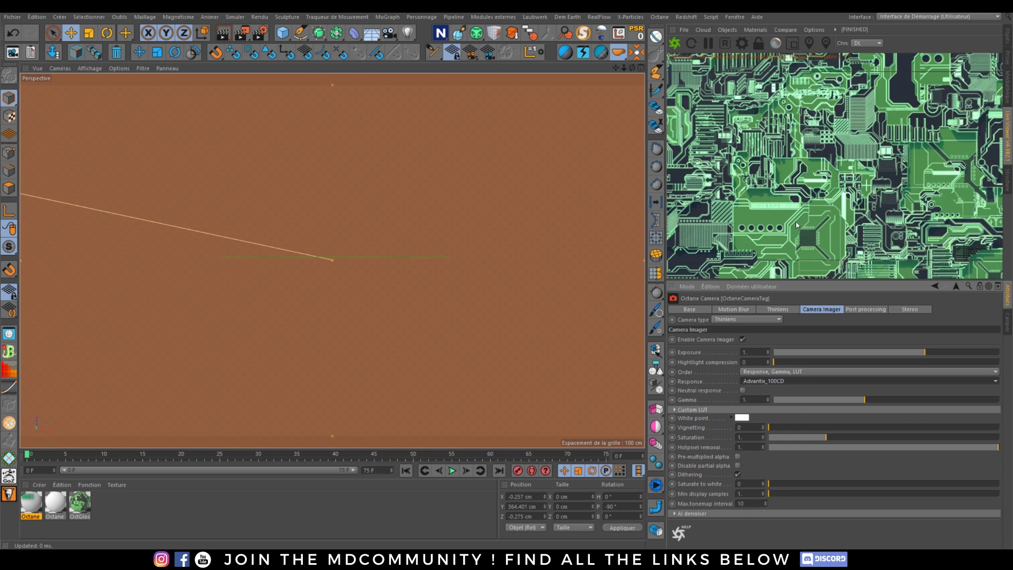
scroll(790, 384, "down", 2)
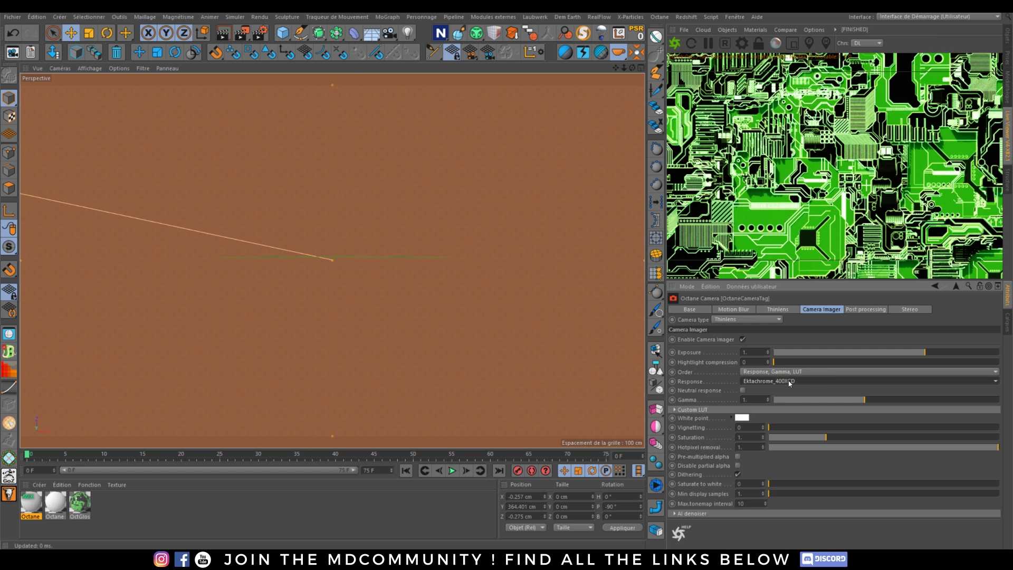
scroll(788, 381, "down", 2)
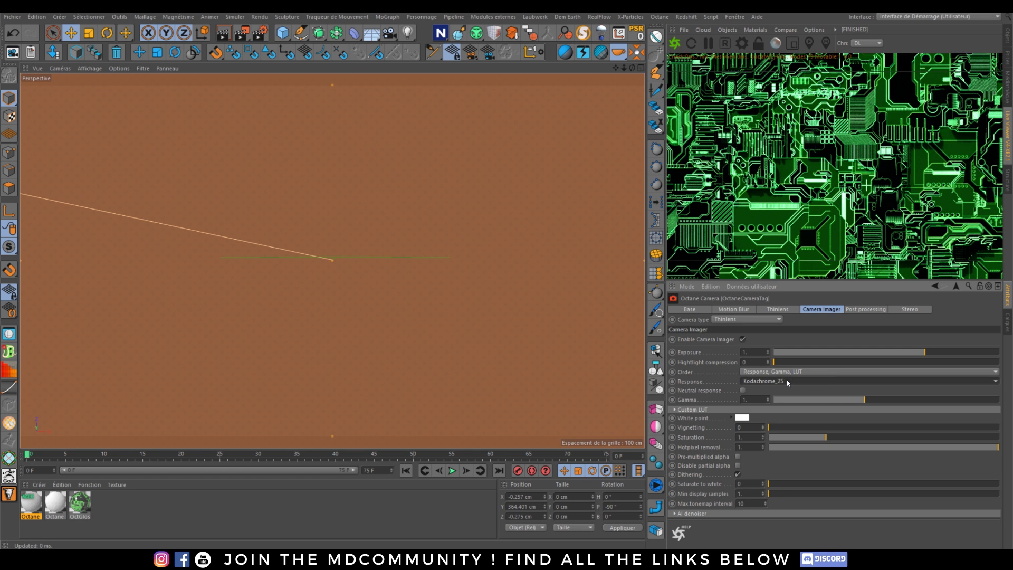
scroll(788, 382, "down", 2)
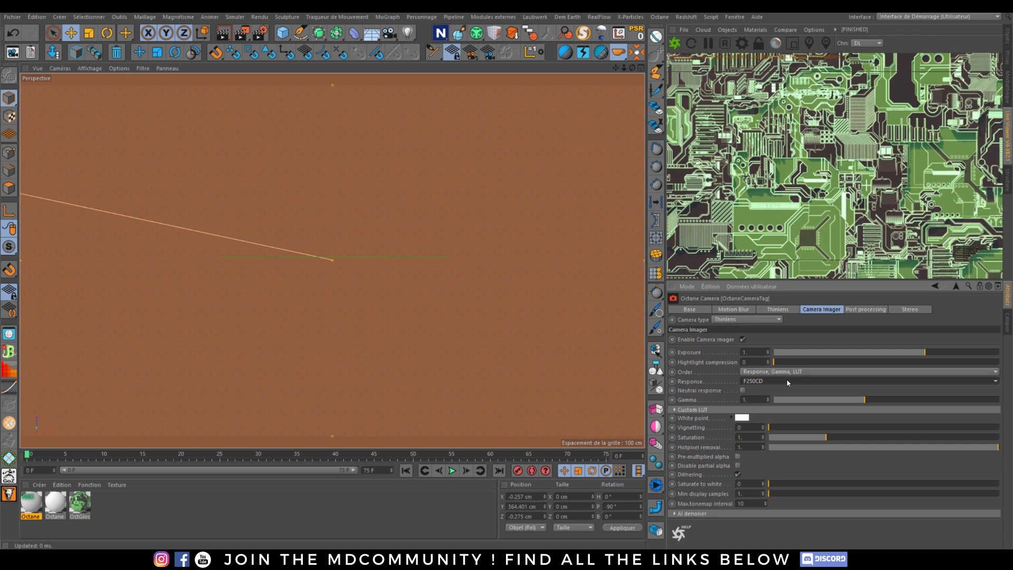
scroll(788, 382, "down", 2)
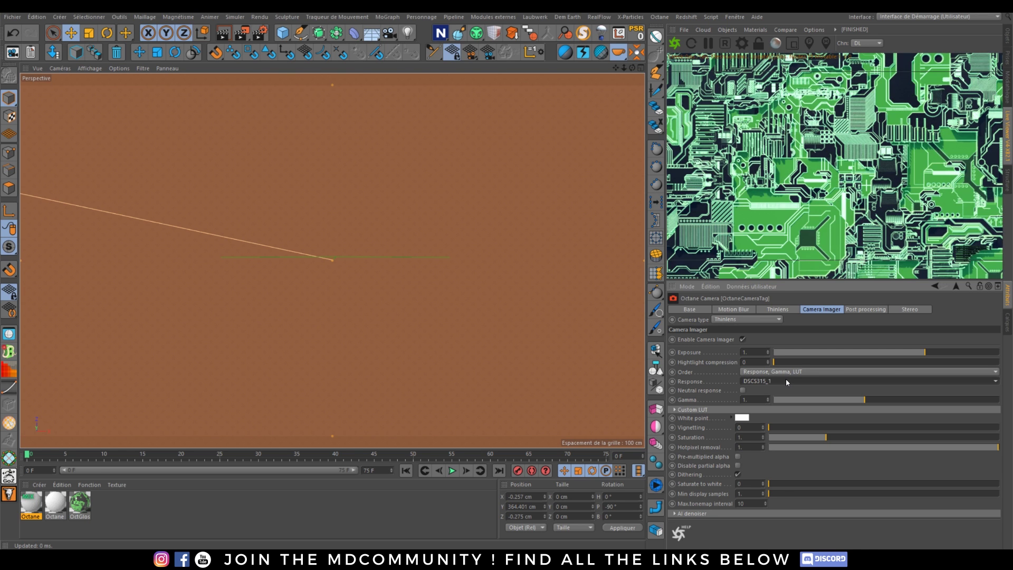
scroll(787, 381, "down", 2)
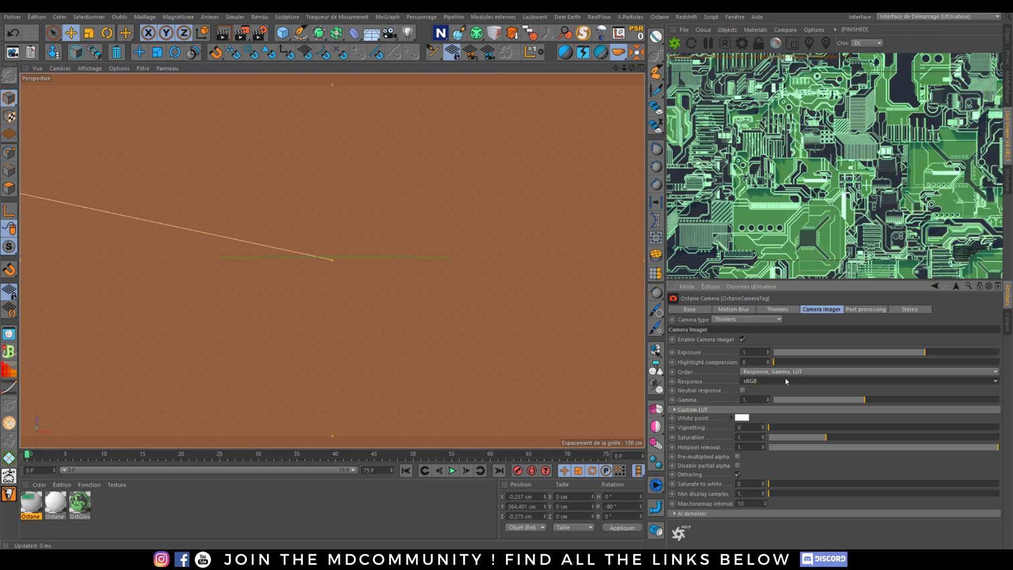
scroll(786, 381, "down", 2)
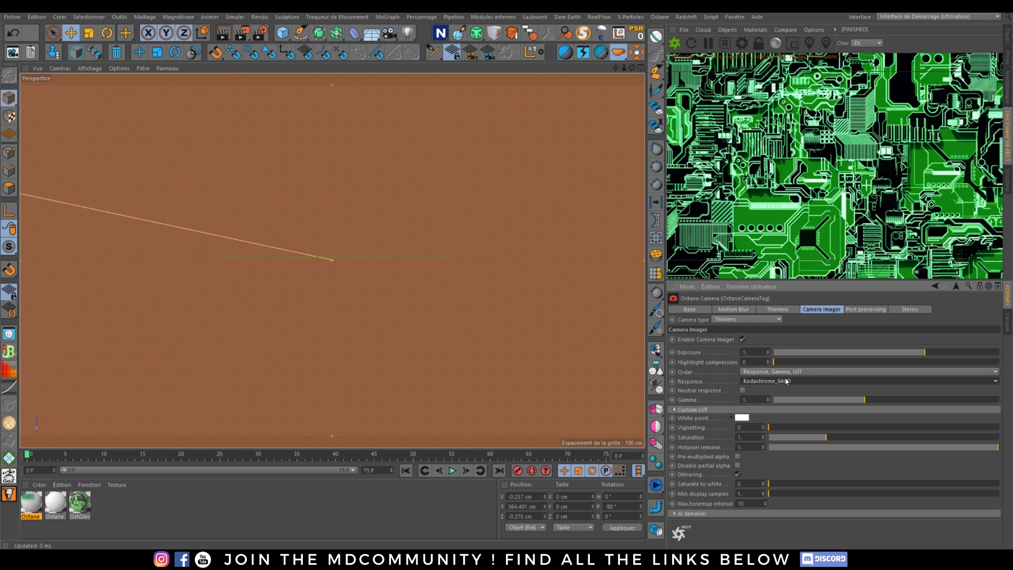
scroll(786, 381, "down", 1)
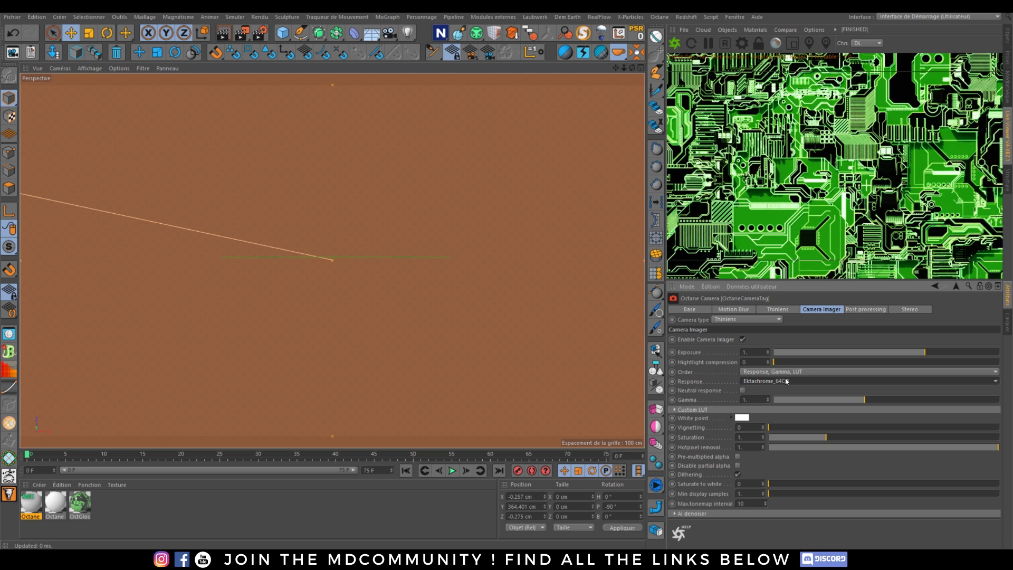
scroll(786, 381, "down", 1)
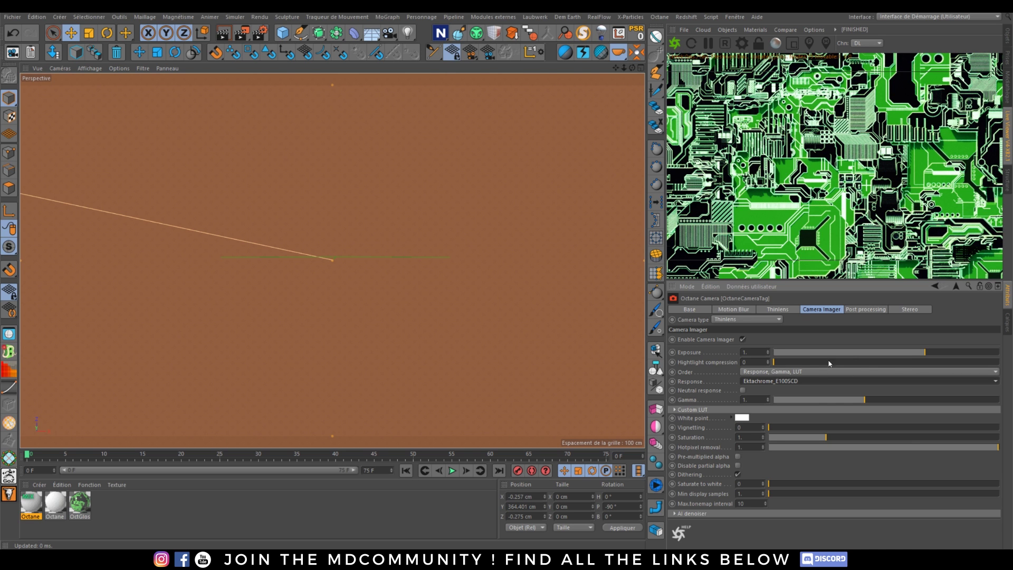
Set the imager's gamma to about 1.38 and exposure to about 0.7, and compare the render with the Camera Imager off and on.
left_click(879, 400)
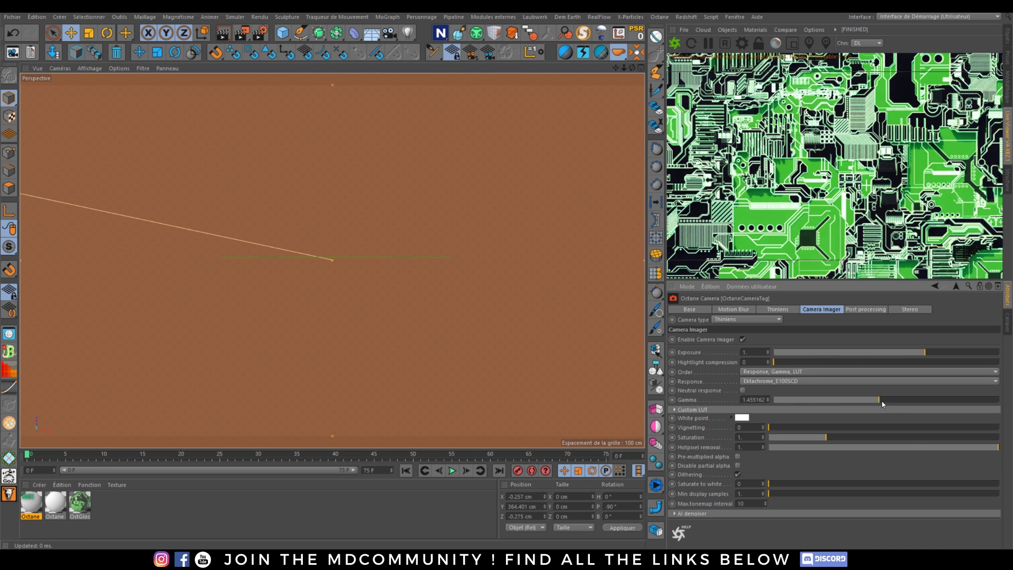
left_click_drag(924, 352, 918, 352)
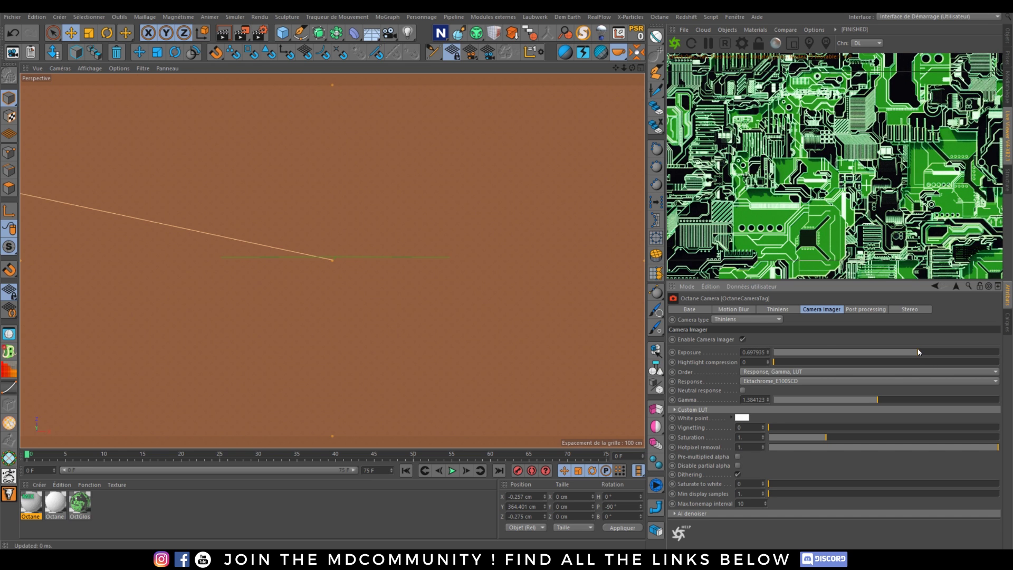
left_click(744, 339)
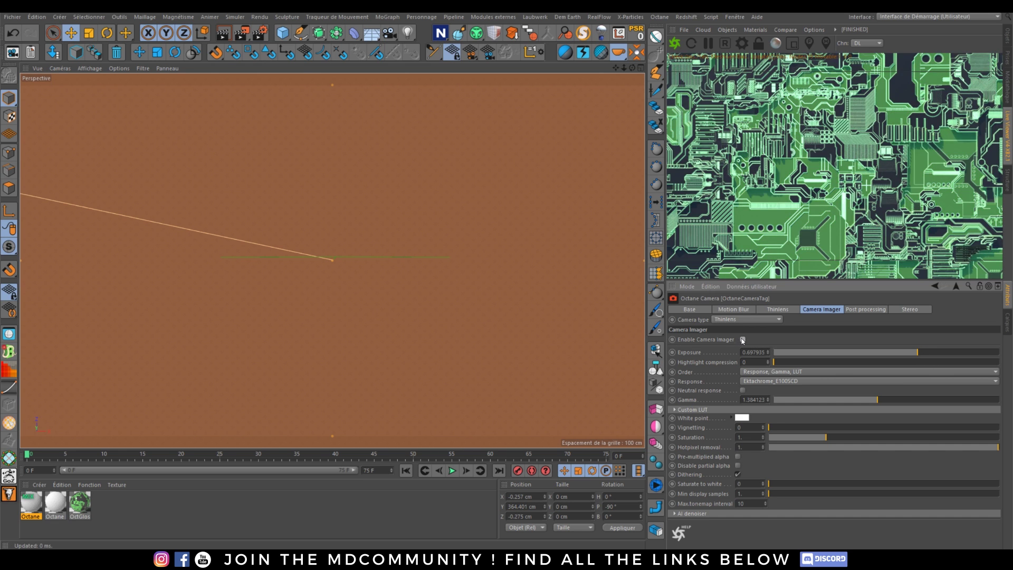
left_click(744, 339)
left_click(743, 340)
left_click(744, 339)
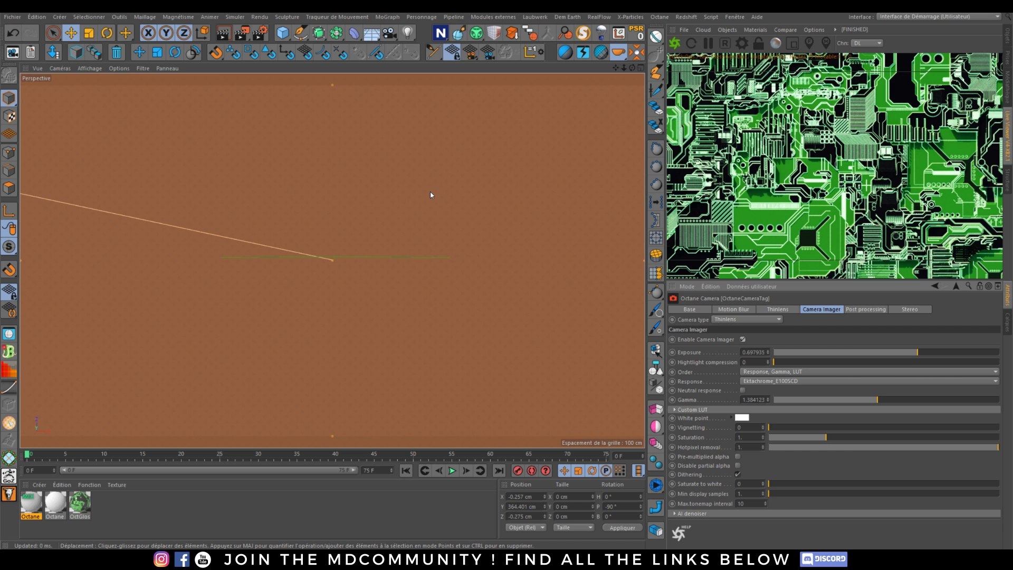
Enable the camera's post processing and raise the bloom power to about 50.
left_click(860, 310)
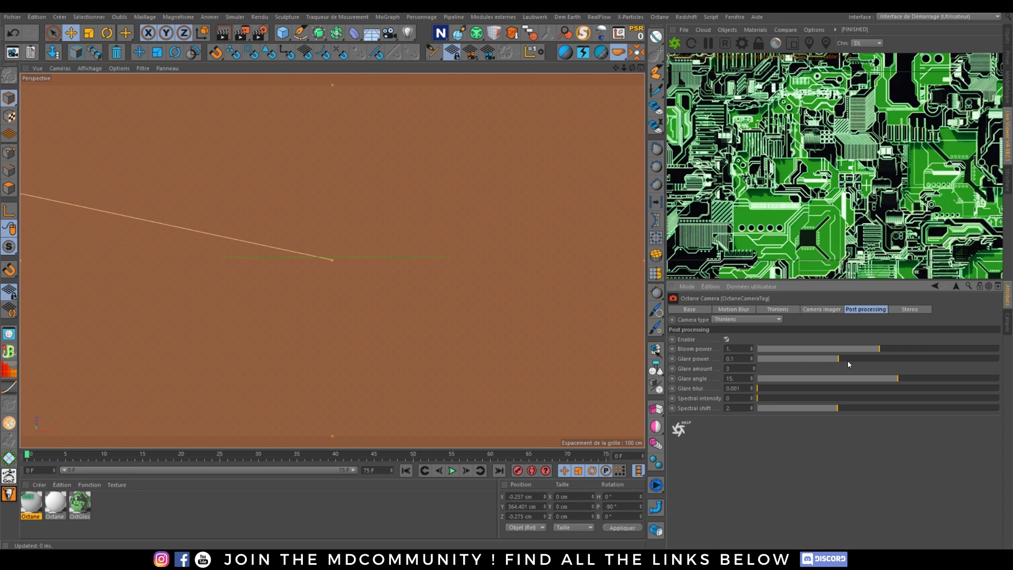
left_click_drag(886, 352, 951, 337)
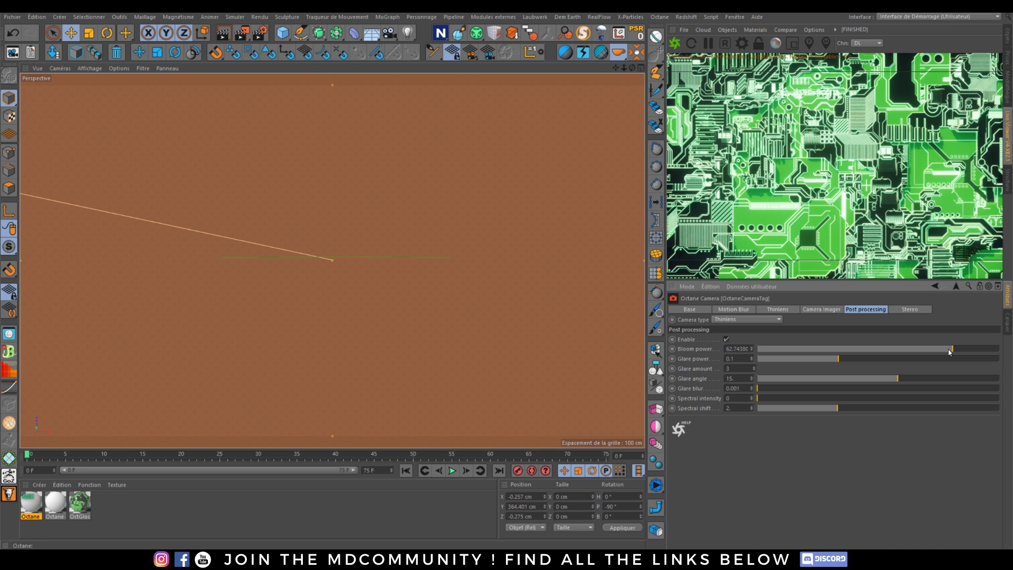
left_click(950, 352)
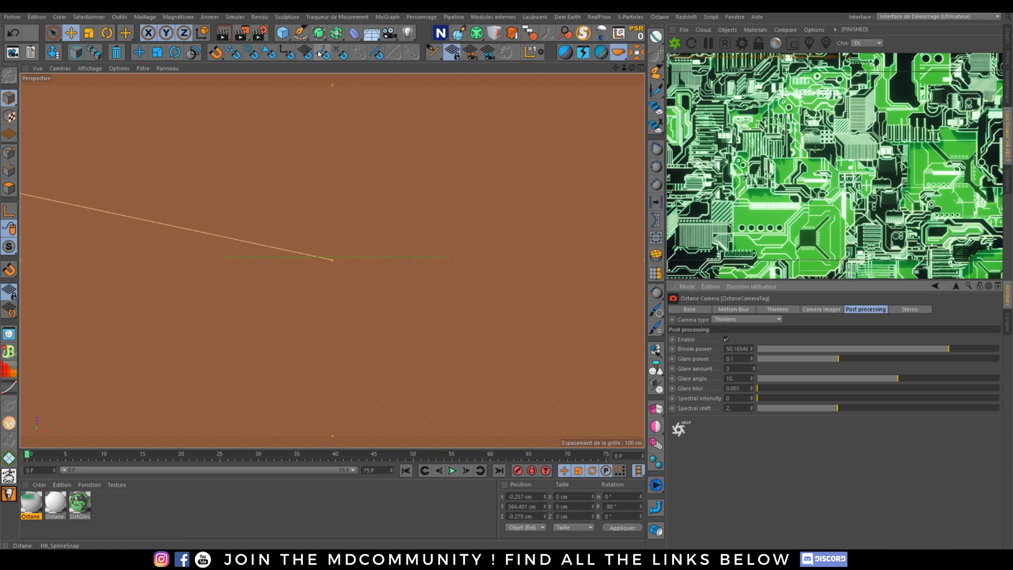
Add a torus scaled down to 165 cm wide and 33 cm high, raised to about 41 cm above the circuit-board plane.
left_click(283, 33)
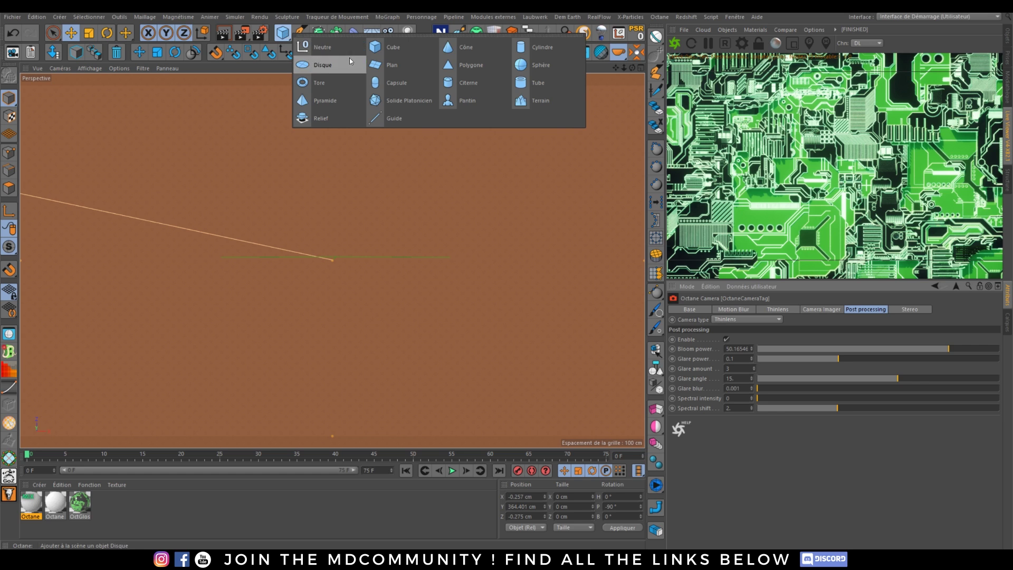
left_click(322, 80)
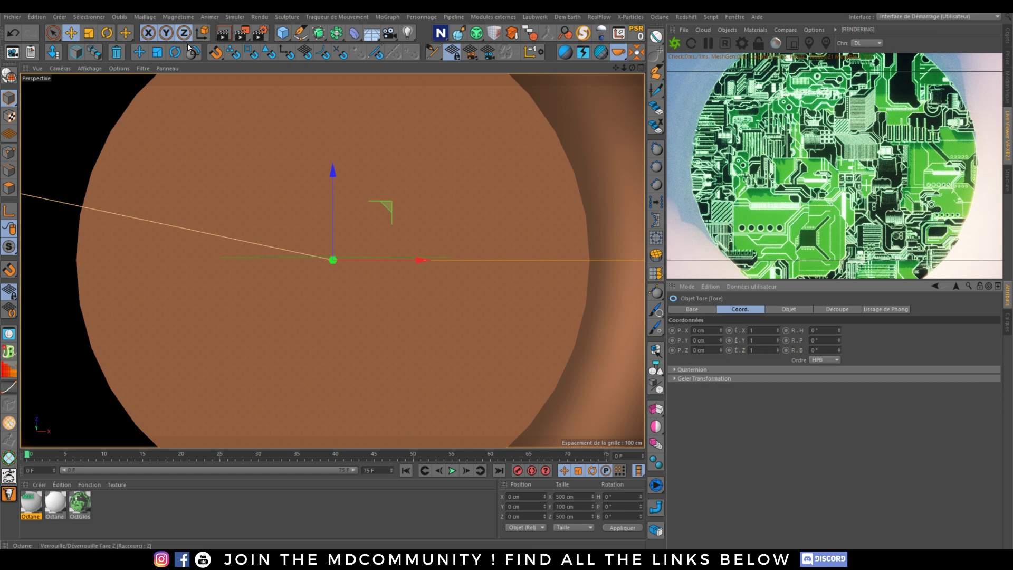
key("t")
left_click_drag(432, 152, 189, 247)
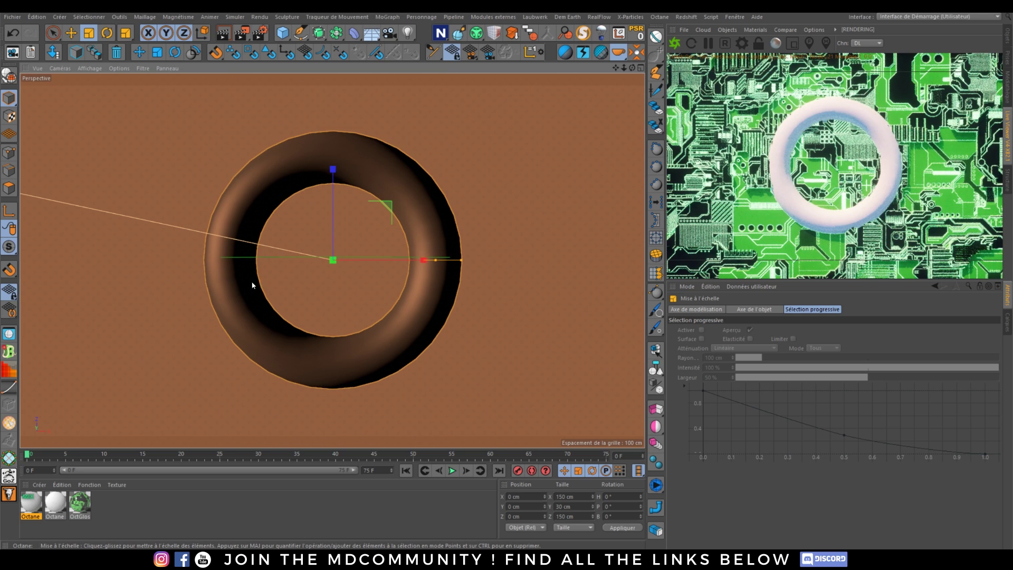
left_click_drag(473, 166, 508, 160)
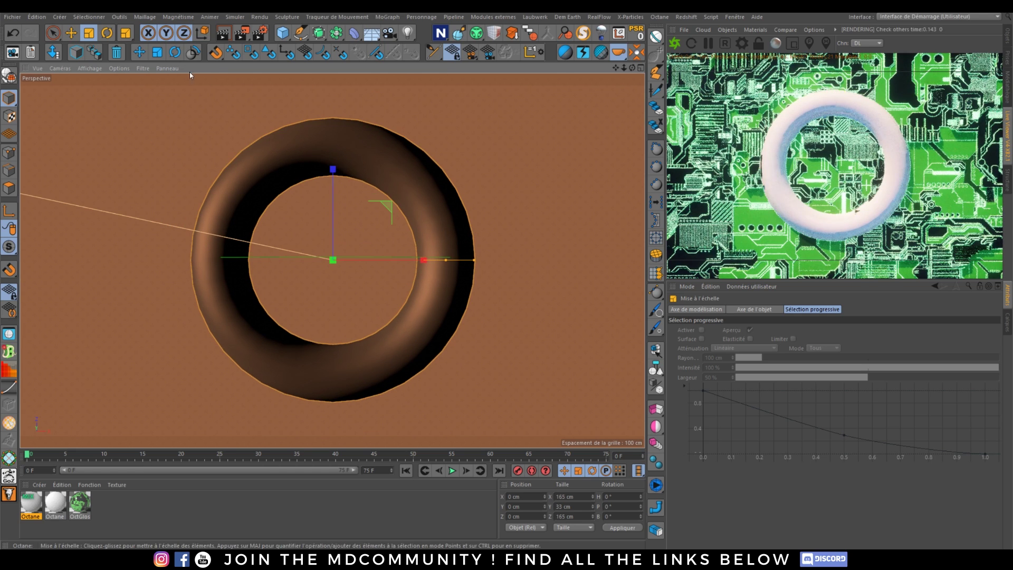
key("e")
left_click_drag(333, 259, 503, 211)
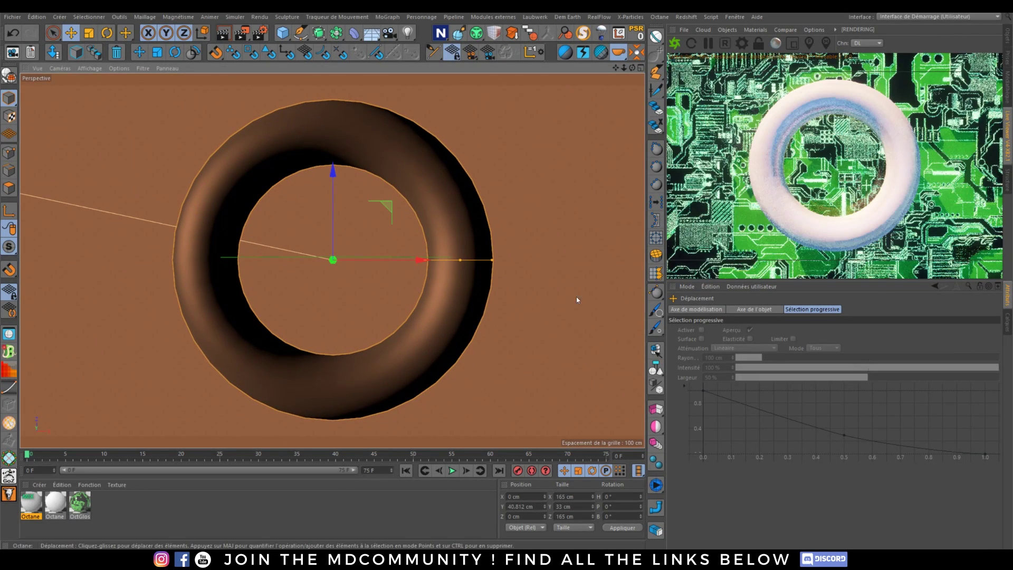
Duplicate the green circuit-board material OctGlossy and apply the copy to the torus.
left_click(82, 501)
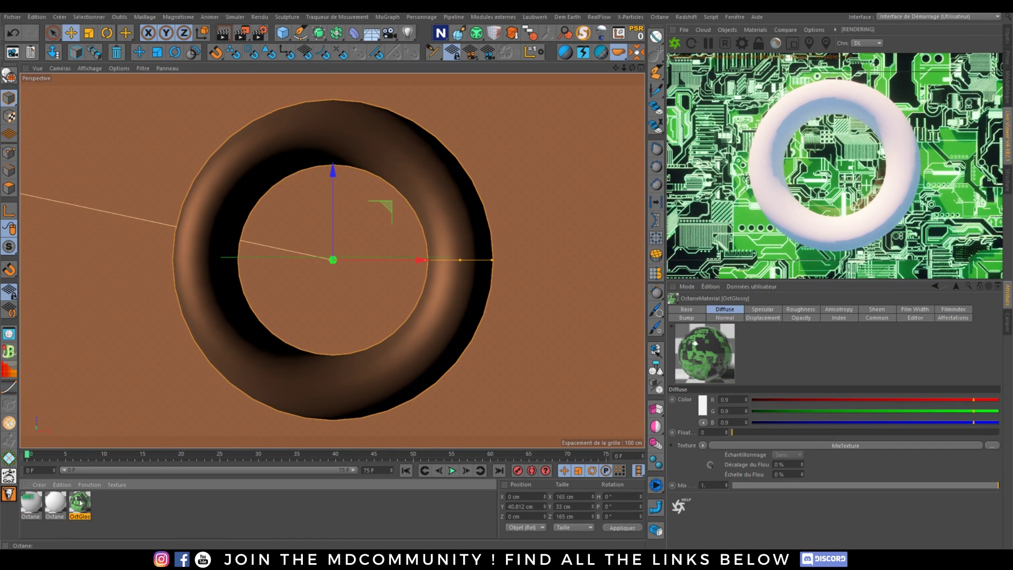
left_click_drag(82, 502, 357, 372, "ctrl")
left_click(166, 513)
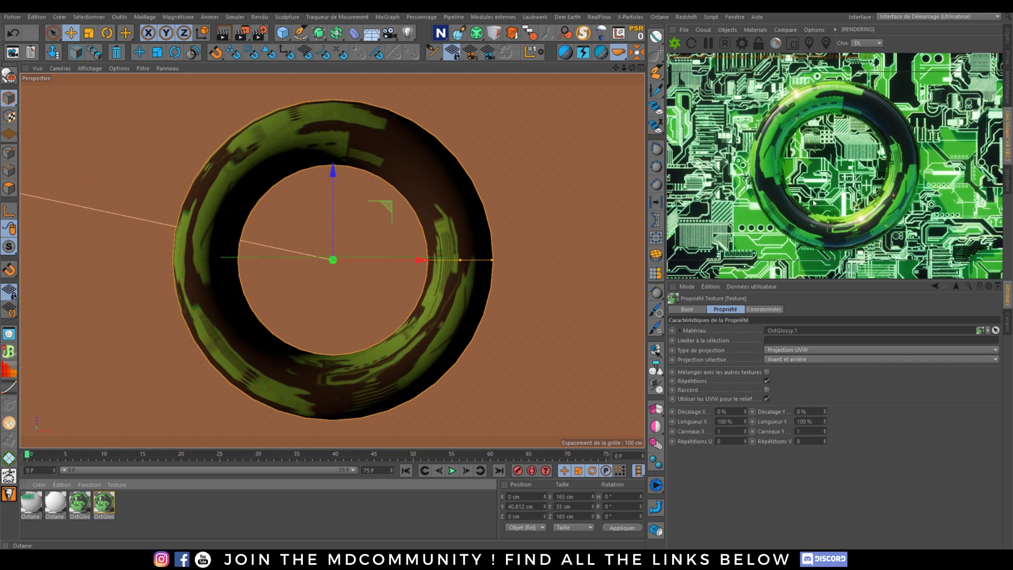
In the OctGlossy.1 node graph, add the grayscale height map image and connect it through a Displacement node to the material's Displacement input.
double_click(103, 507)
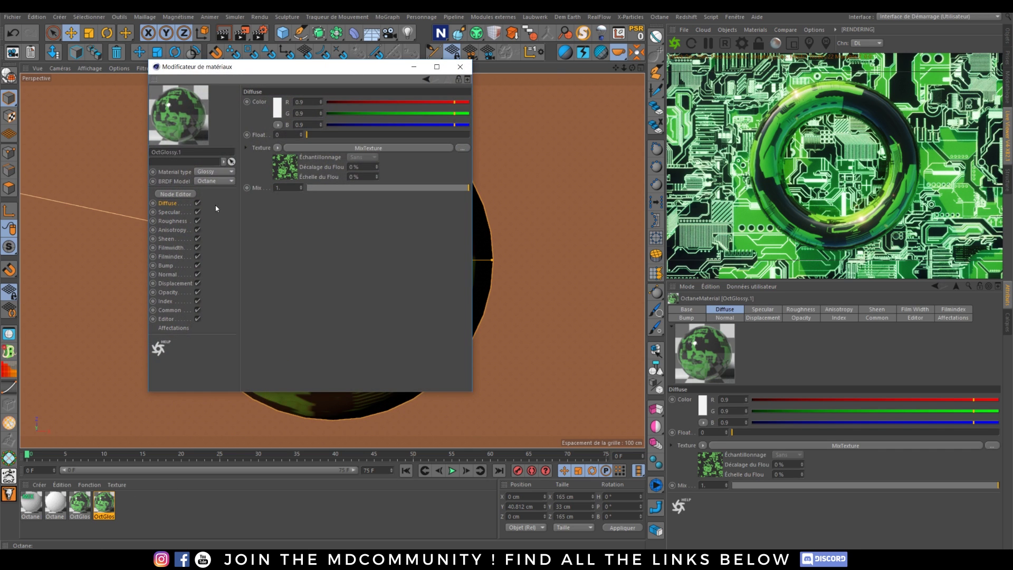
left_click(176, 194)
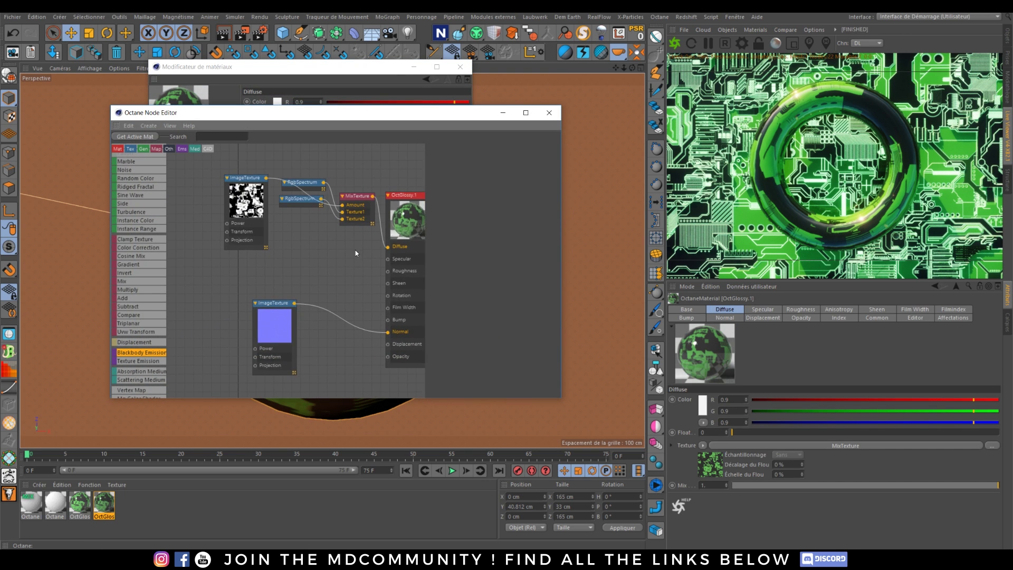
scroll(356, 253, "down", 1)
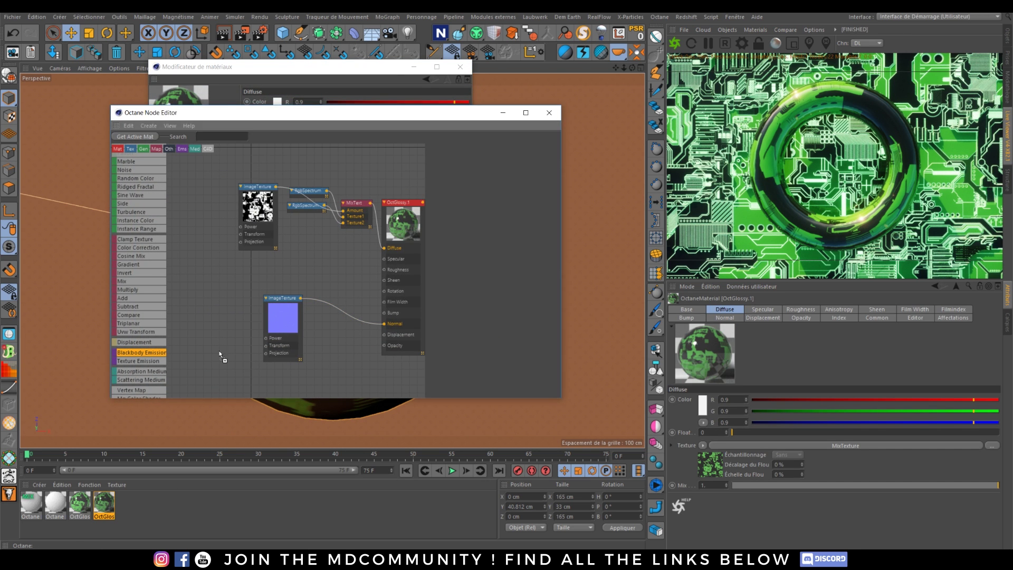
left_click_drag(220, 352, 219, 352)
middle_click_drag(328, 374, 306, 292)
left_click_drag(262, 222, 247, 200)
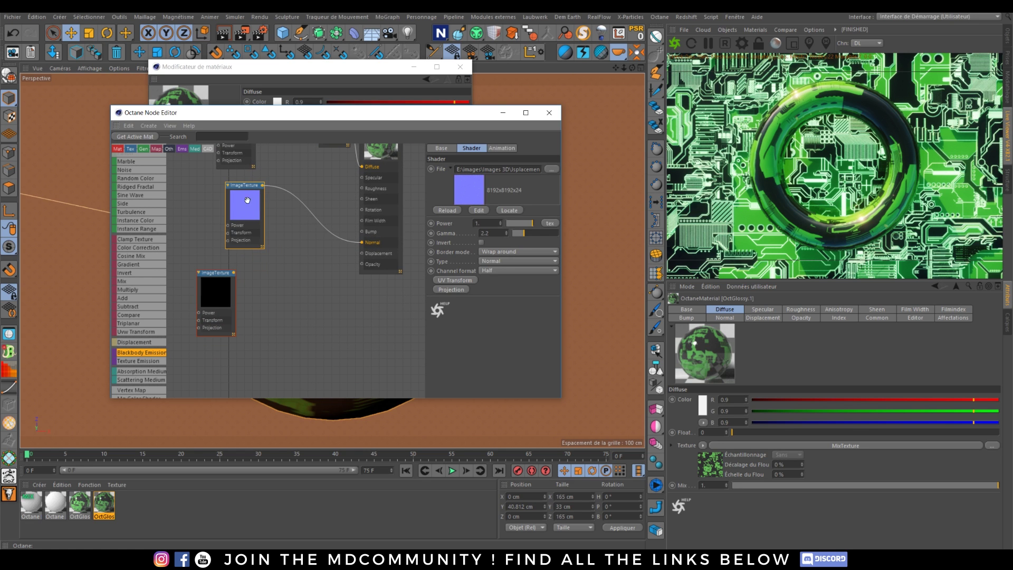
left_click_drag(278, 287, 363, 254)
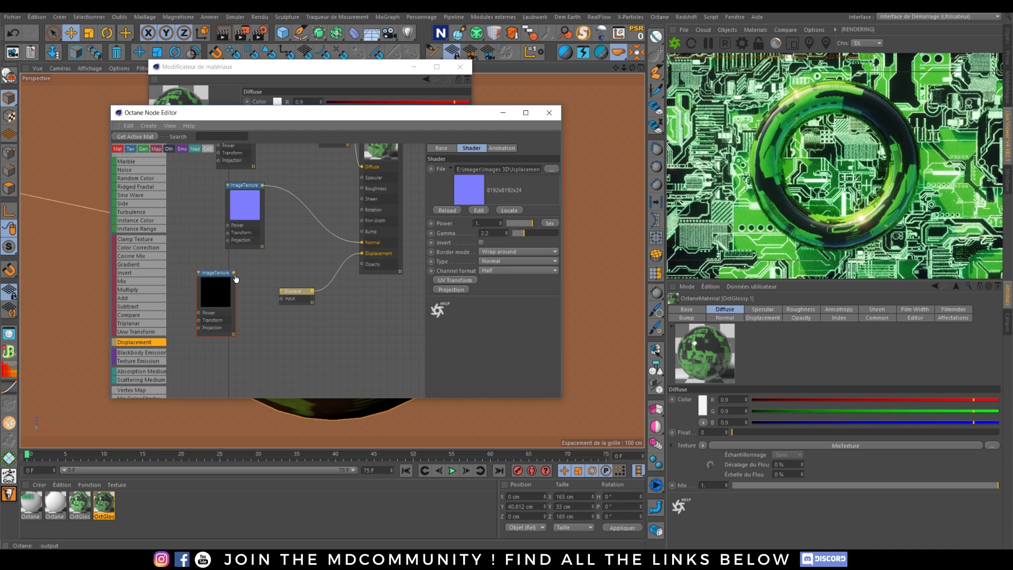
left_click_drag(233, 273, 283, 299)
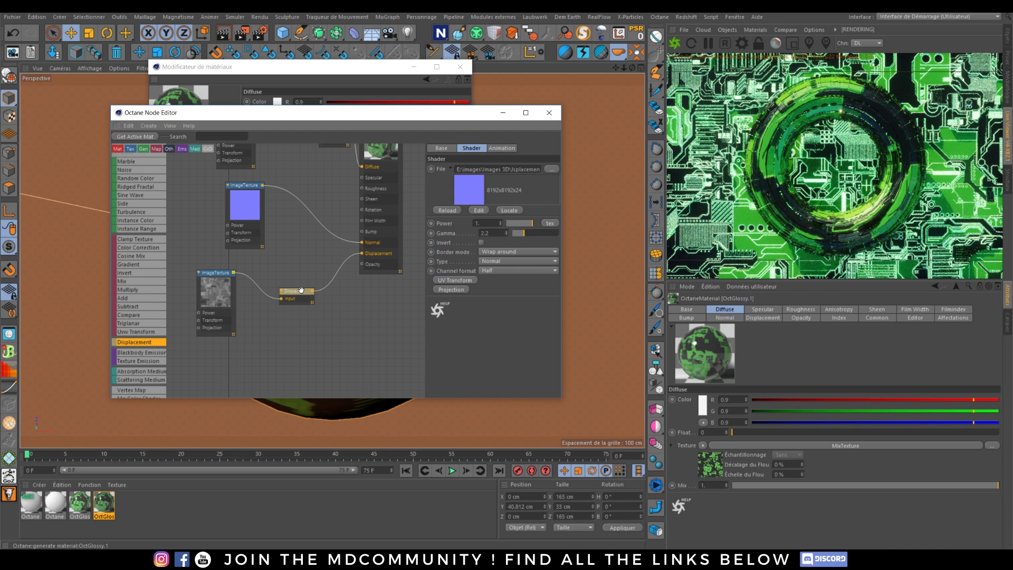
Set the Displacement node's level of detail to 4096x4096 and its amount to 5 cm.
left_click(296, 294)
left_click(492, 228)
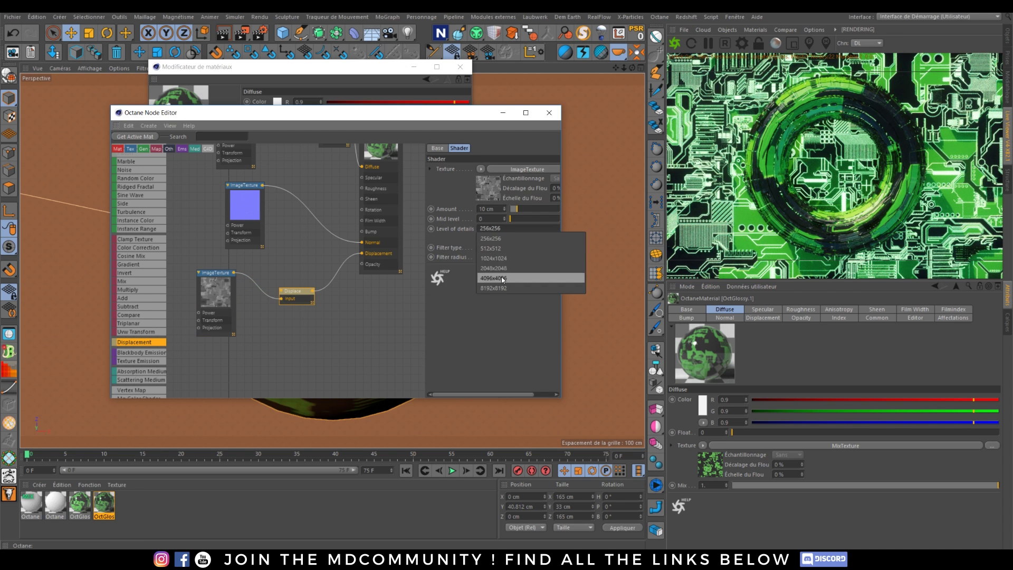
left_click(492, 278)
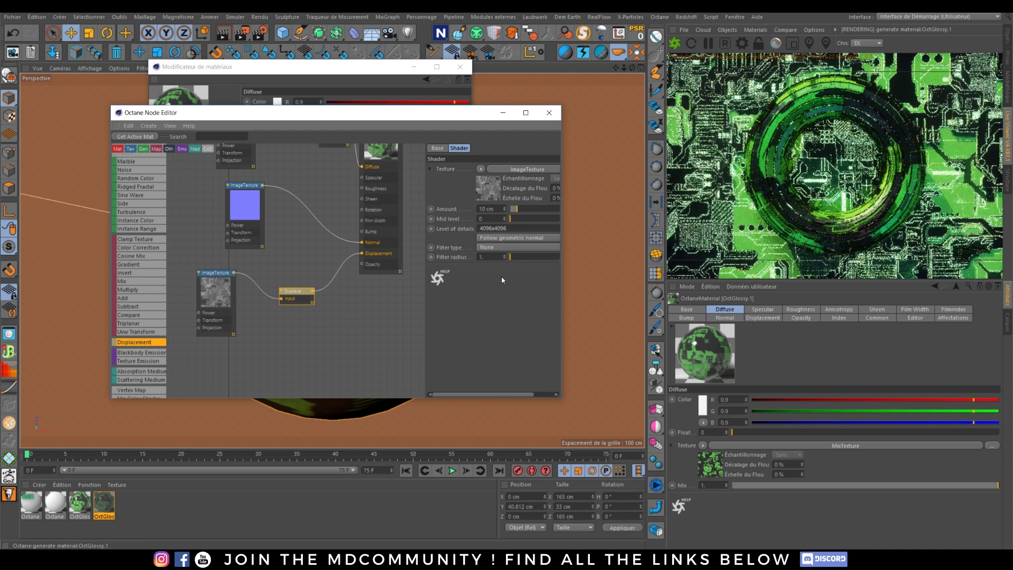
double_click(487, 208)
type("5")
key("Return")
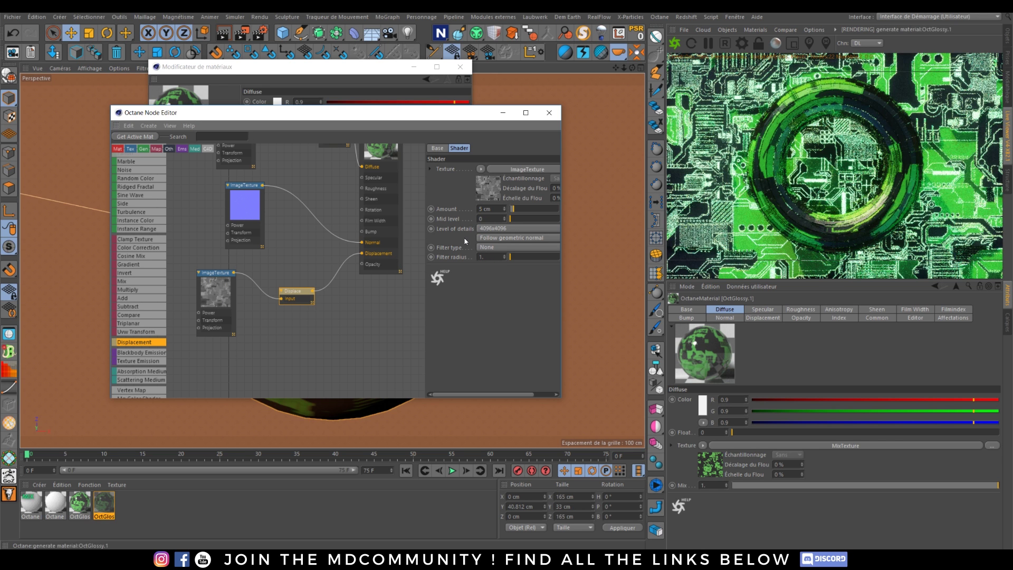
Set the Displacement node's amount to 10 cm.
double_click(481, 209)
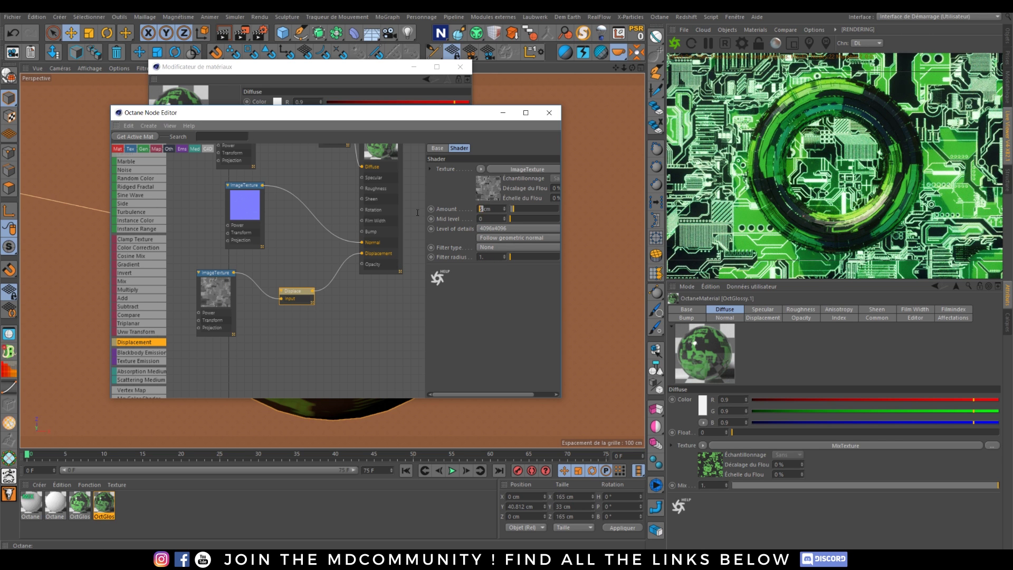
type("10")
key("Return")
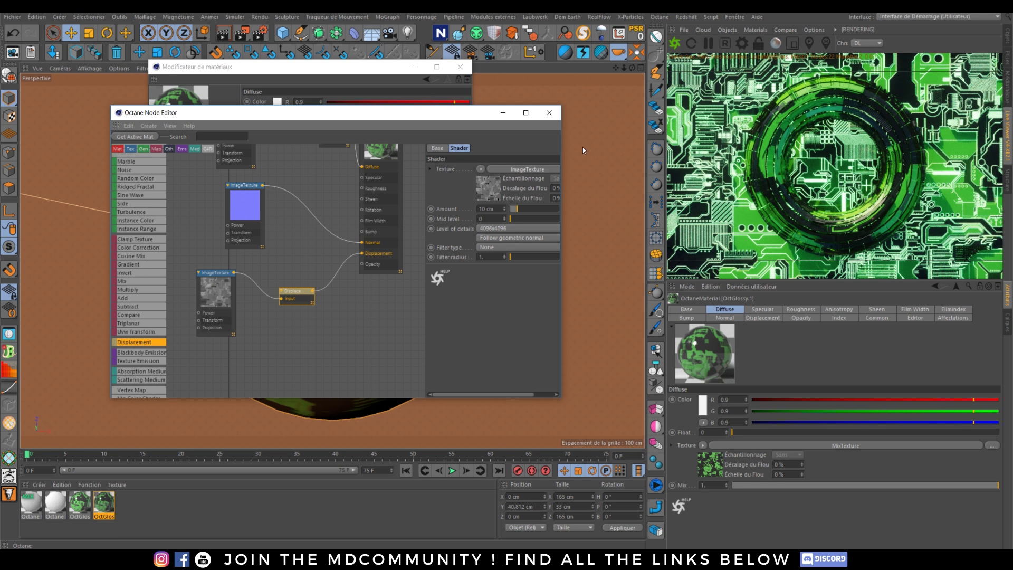
Open the torus's texture tag, try a Length X of 50% and restore it to 100%.
left_click(1007, 39)
left_click(763, 41)
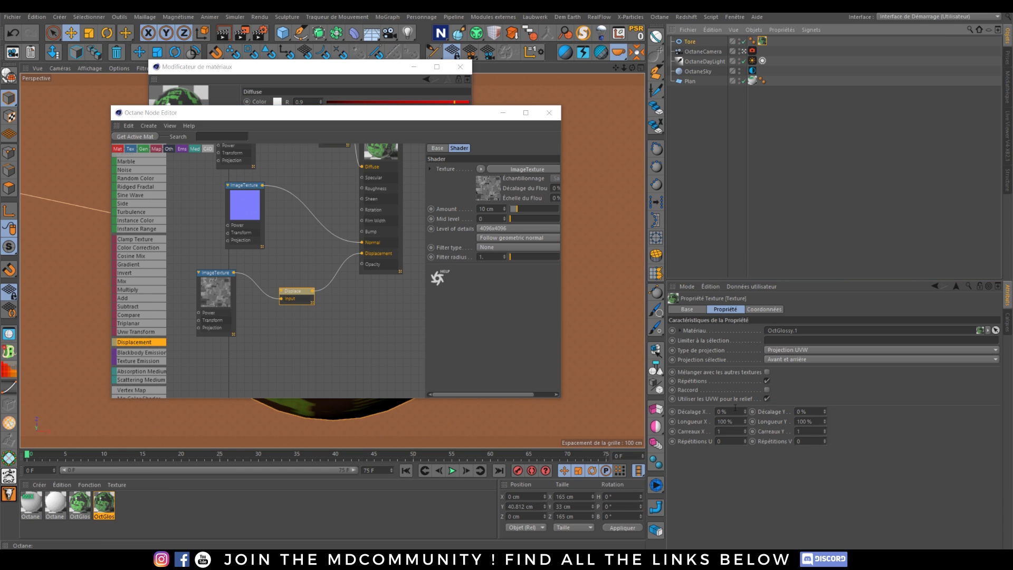
double_click(726, 422)
type("50")
key("Return")
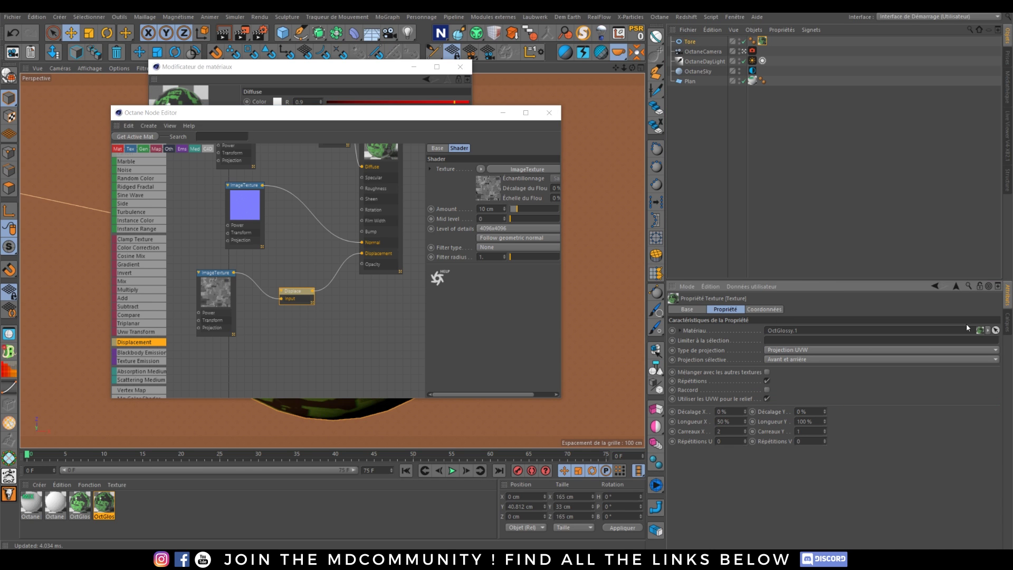
left_click(1009, 153)
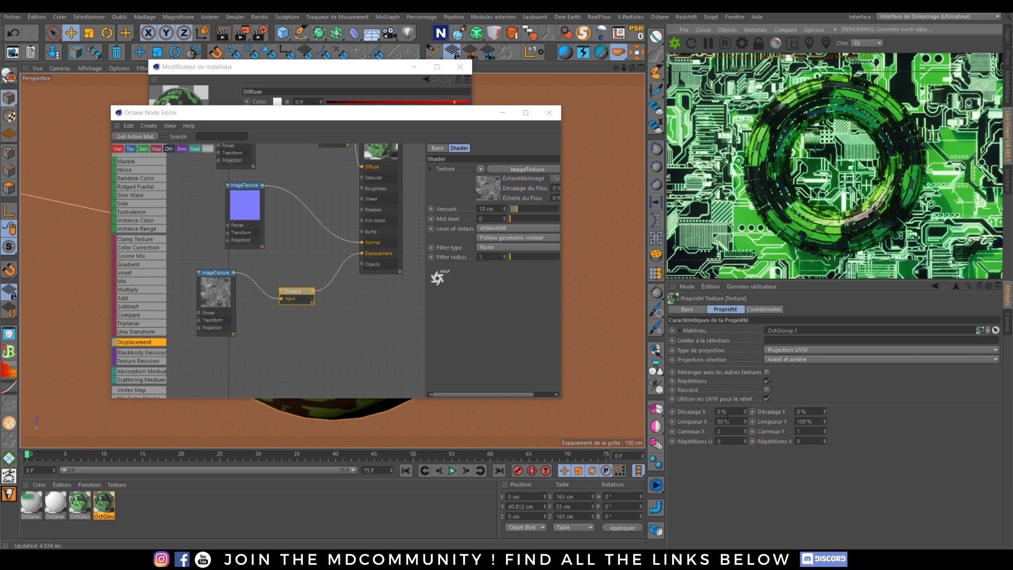
left_click_drag(726, 424, 681, 431)
type("100")
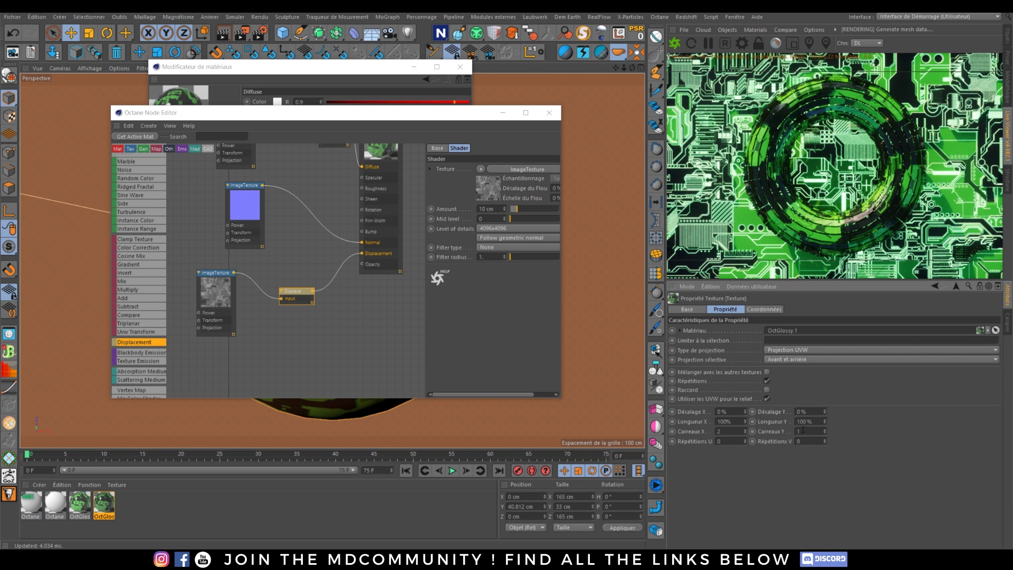
Try a Length Y of 50% on the torus's texture tag and restore it to 100%.
left_click_drag(807, 422, 788, 469)
type("50")
key("Return")
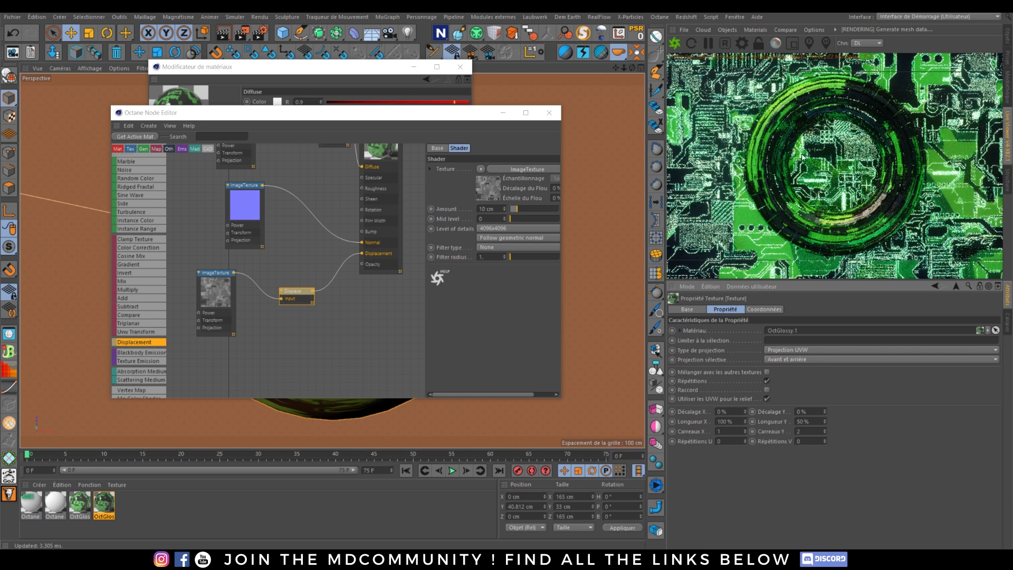
left_click_drag(804, 421, 779, 455)
type("100")
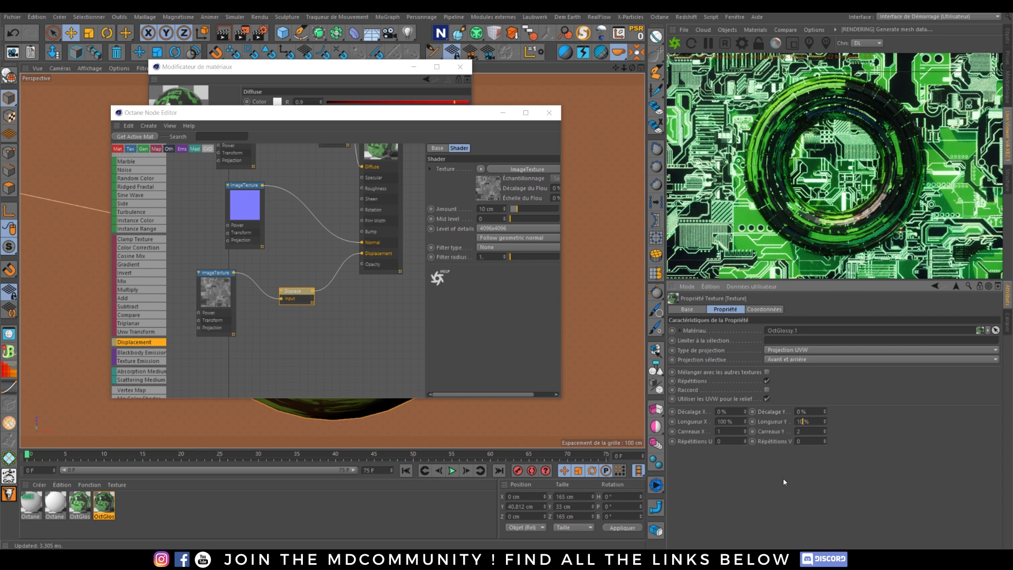
key("Return")
Try Length X values of 20%, 10% and 25% for the torus's texture.
left_click_drag(728, 420, 739, 477)
type("20")
key("Return")
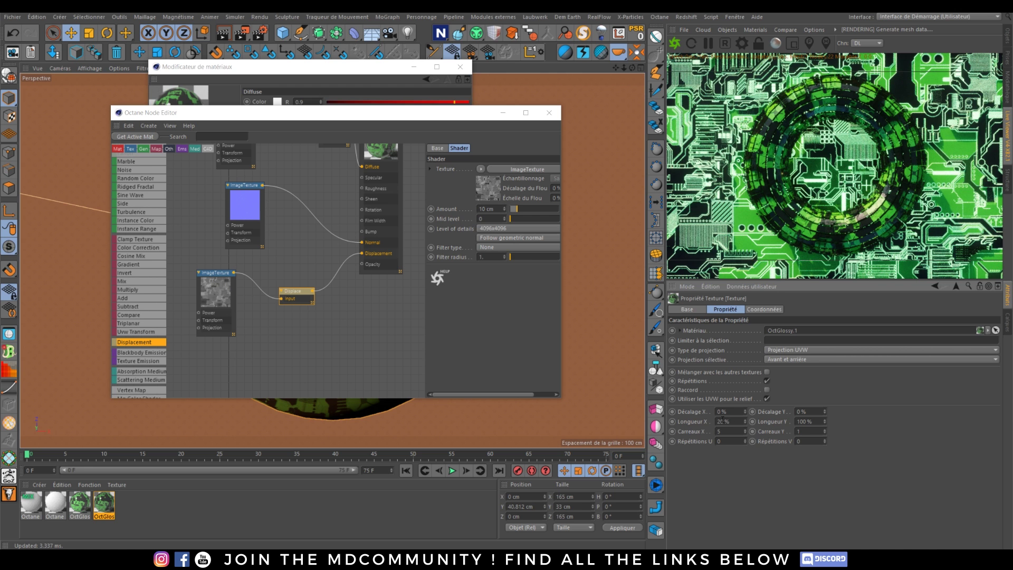
left_click_drag(720, 422, 751, 470)
type("10")
key("Return")
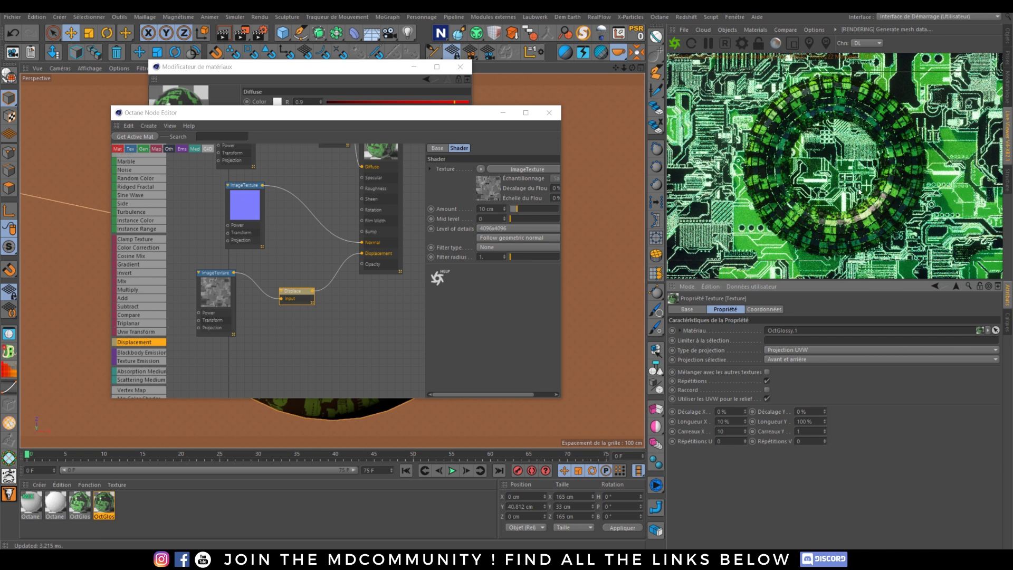
left_click_drag(726, 421, 730, 461)
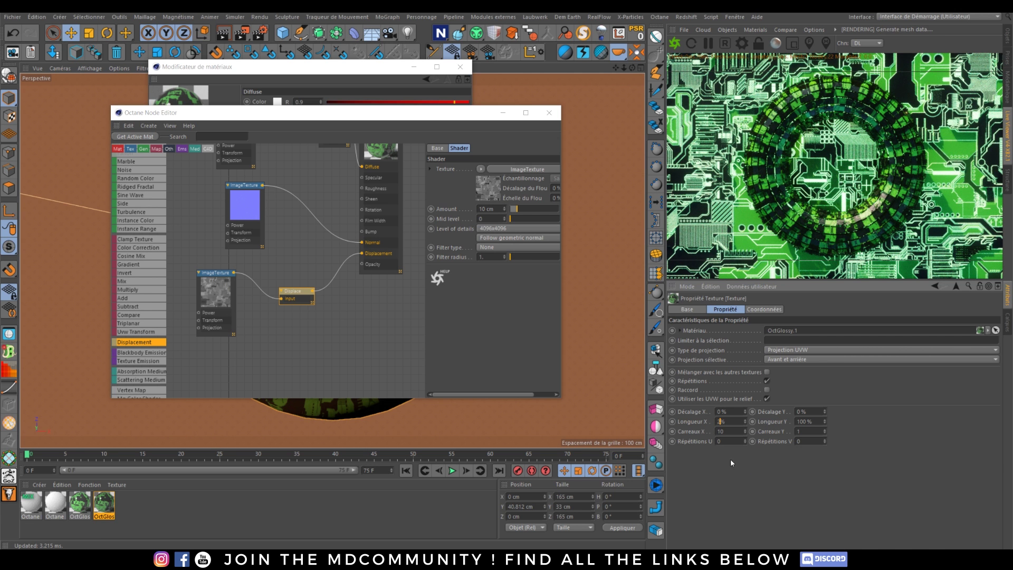
type("25")
key("Return")
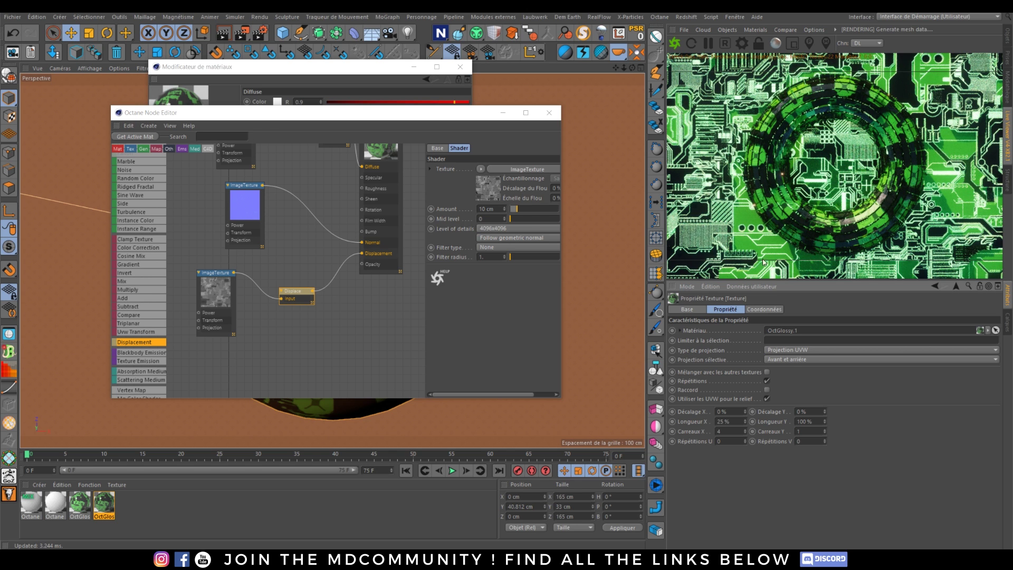
Switch the torus's texture to cubic projection and, after trying a Length X of 50%, set it to 100%.
left_click(781, 349)
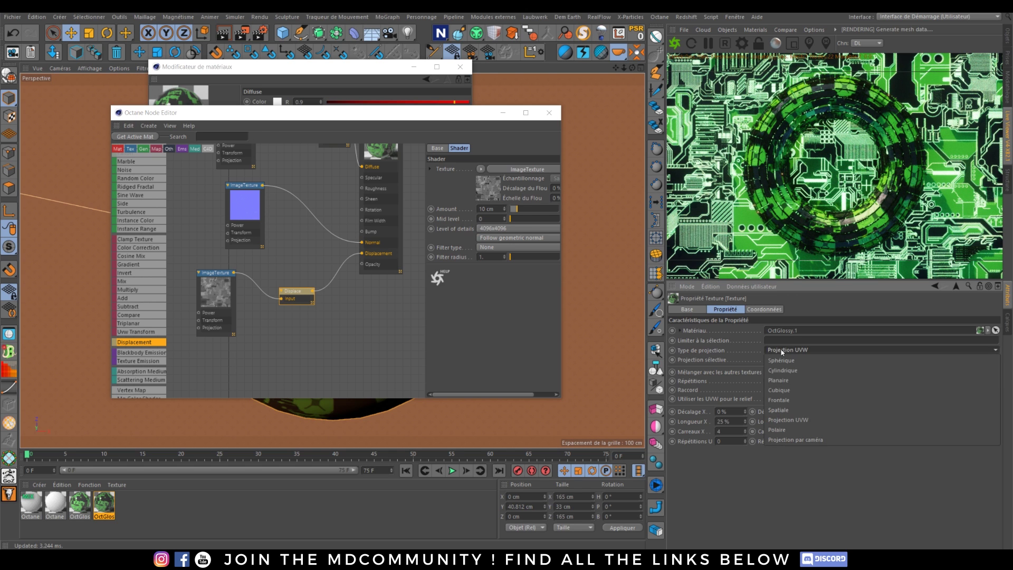
left_click(781, 393)
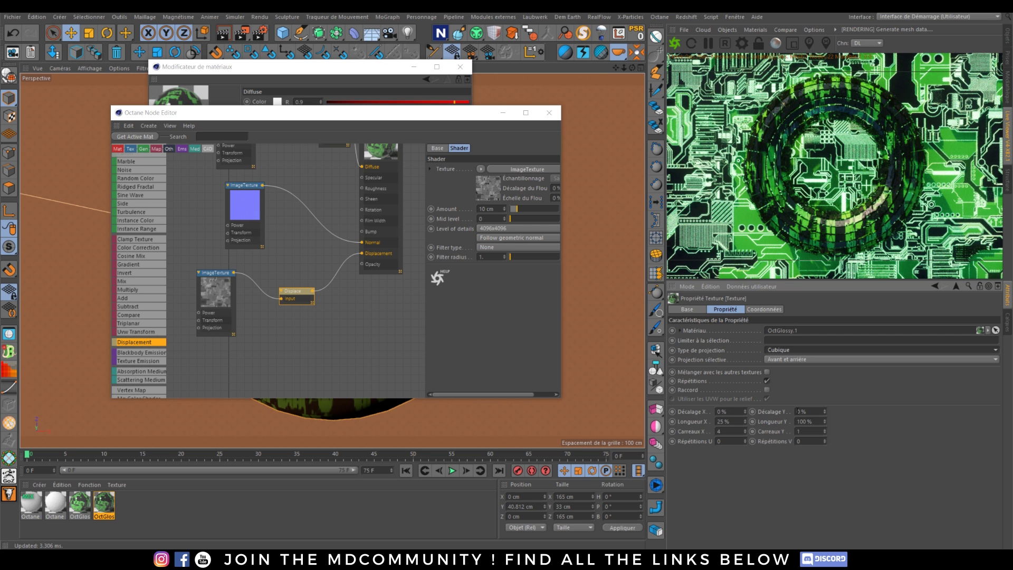
double_click(720, 421)
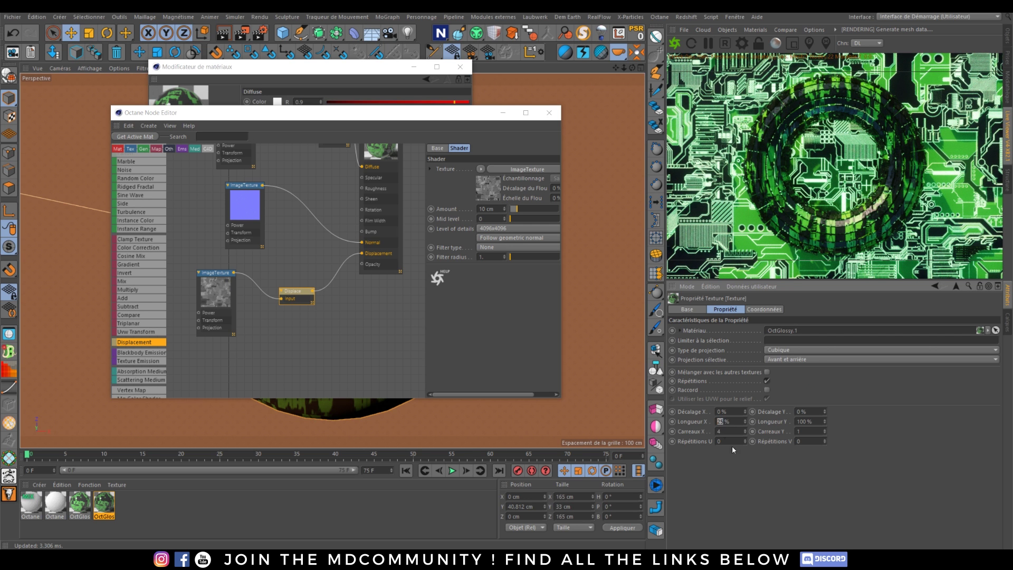
type("50")
key("Return")
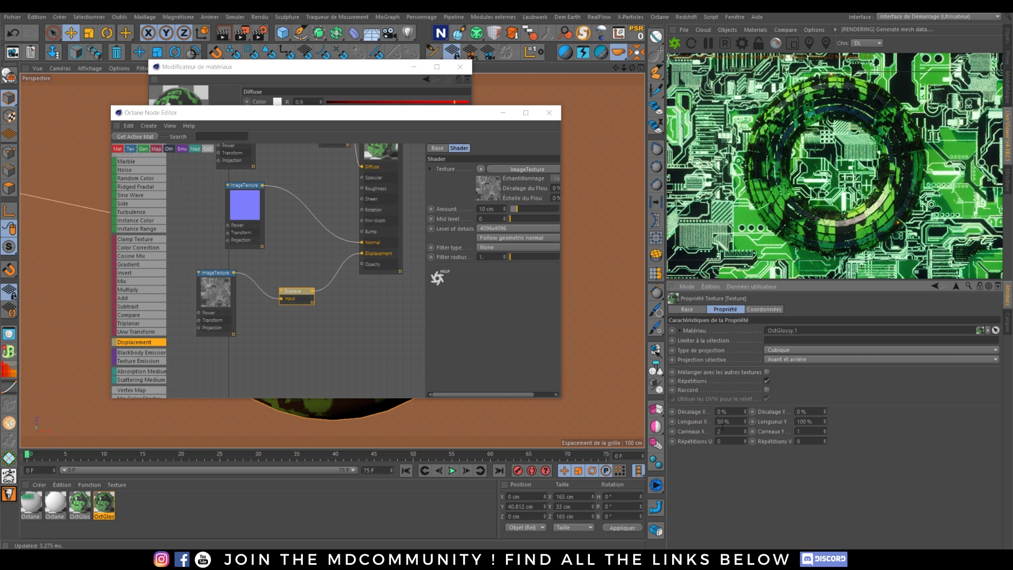
type("0")
key("Return")
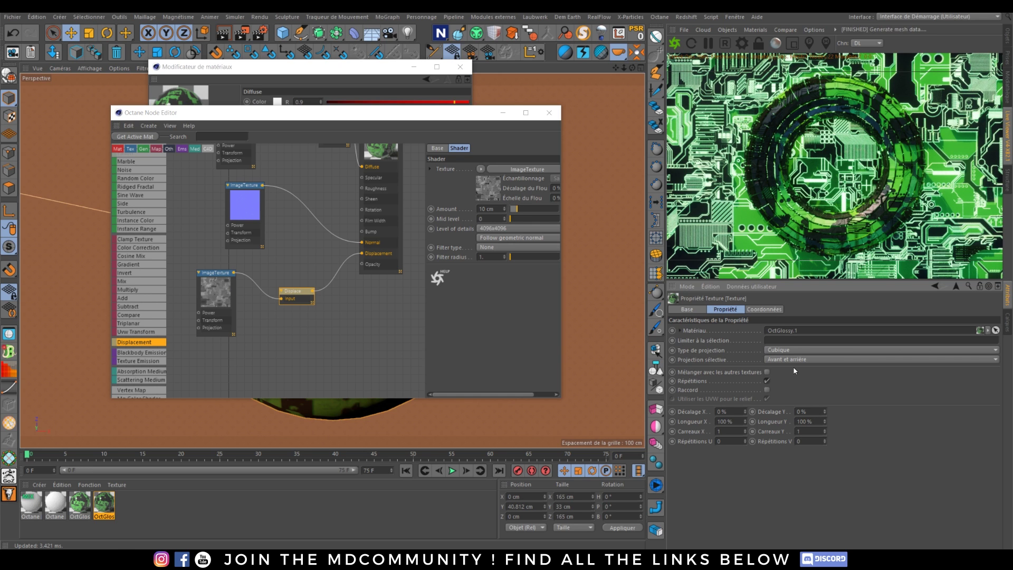
In the OctGlossy.1 node graph, set the upper RgbSpectrum node's color to a dark grey of about 0.095 RGB.
middle_click_drag(292, 228, 298, 324)
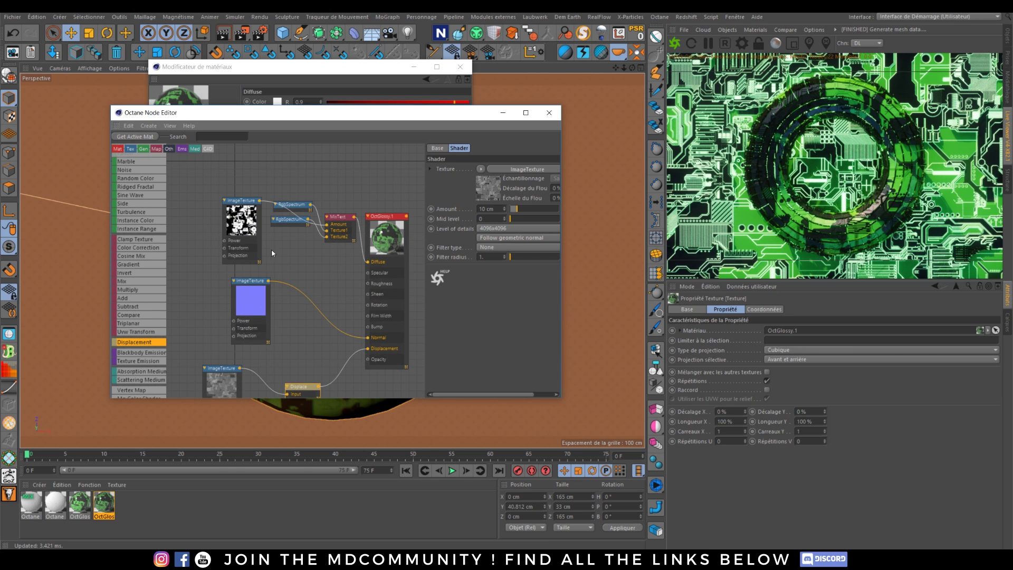
left_click(295, 205)
left_click(457, 175)
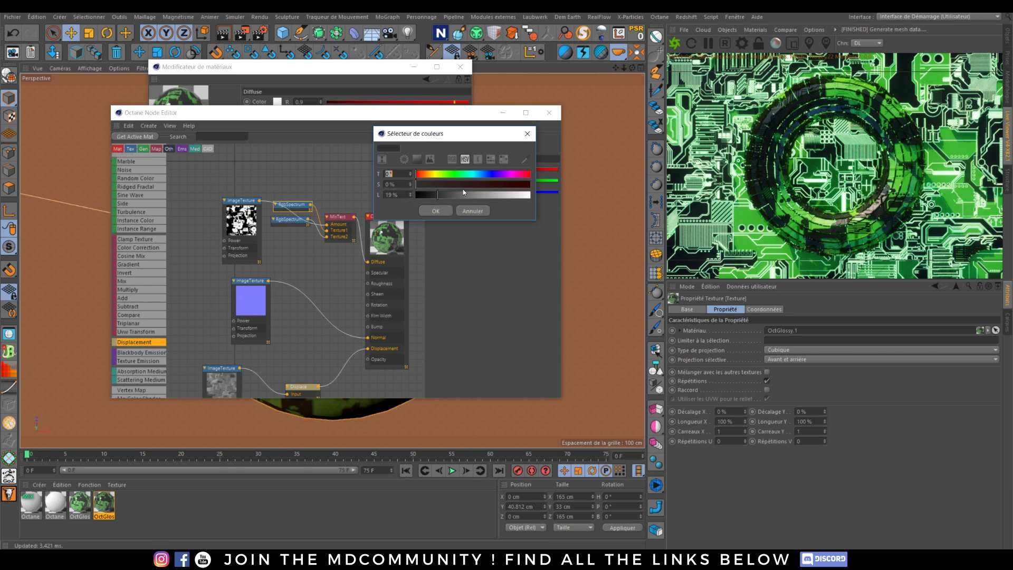
left_click(463, 194)
left_click(442, 211)
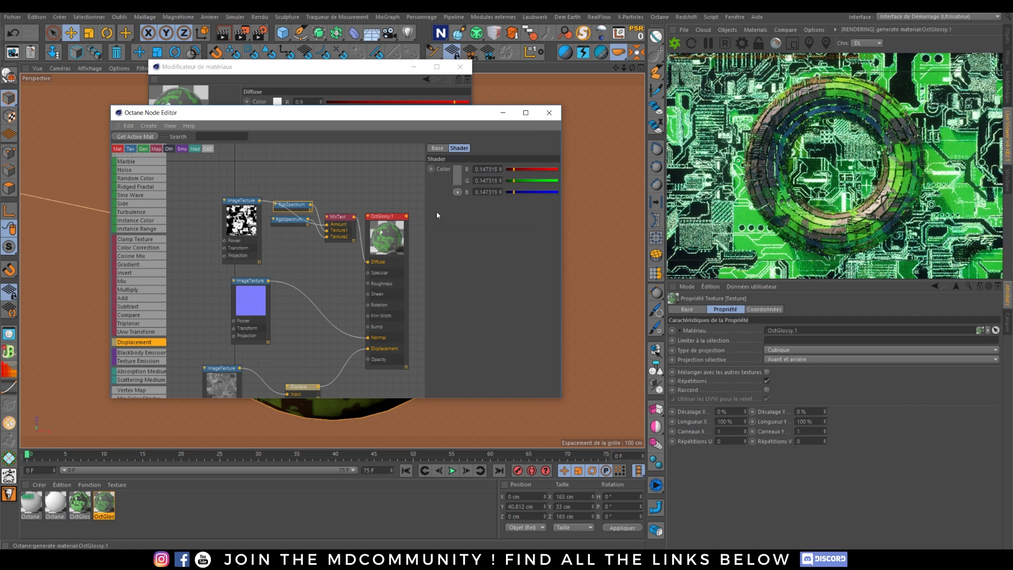
left_click(458, 174)
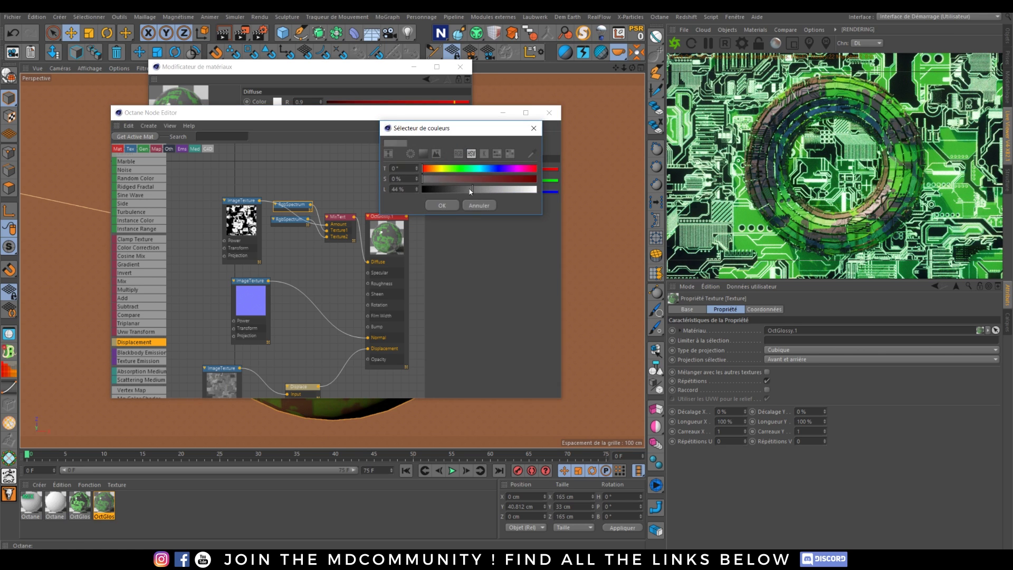
left_click_drag(470, 190, 462, 191)
left_click(442, 205)
Set the lower RgbSpectrum node's color to a pale mint green of about R 0.505, G 0.768, B 0.586.
left_click(290, 219)
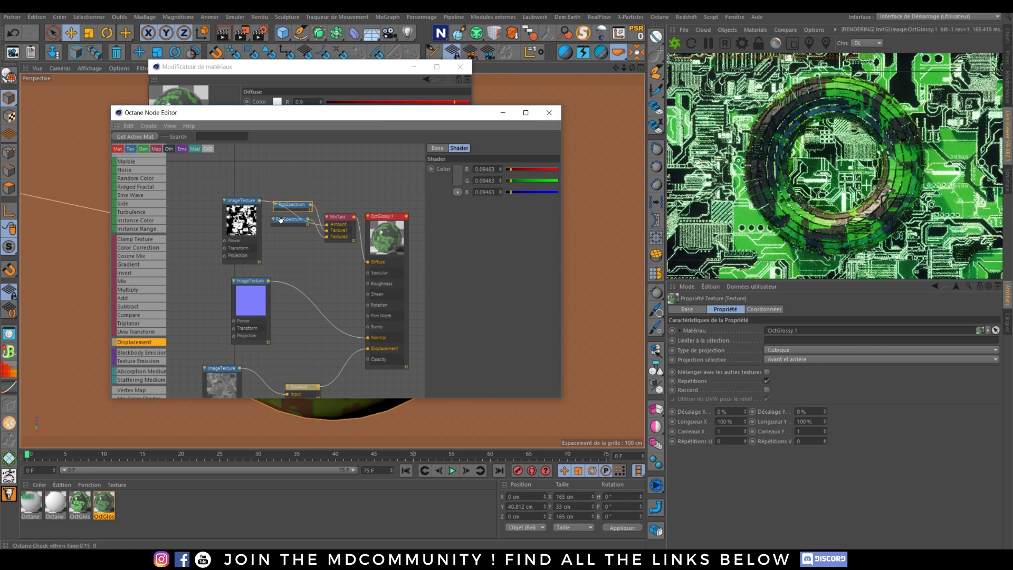
left_click(458, 179)
left_click_drag(503, 195, 523, 196)
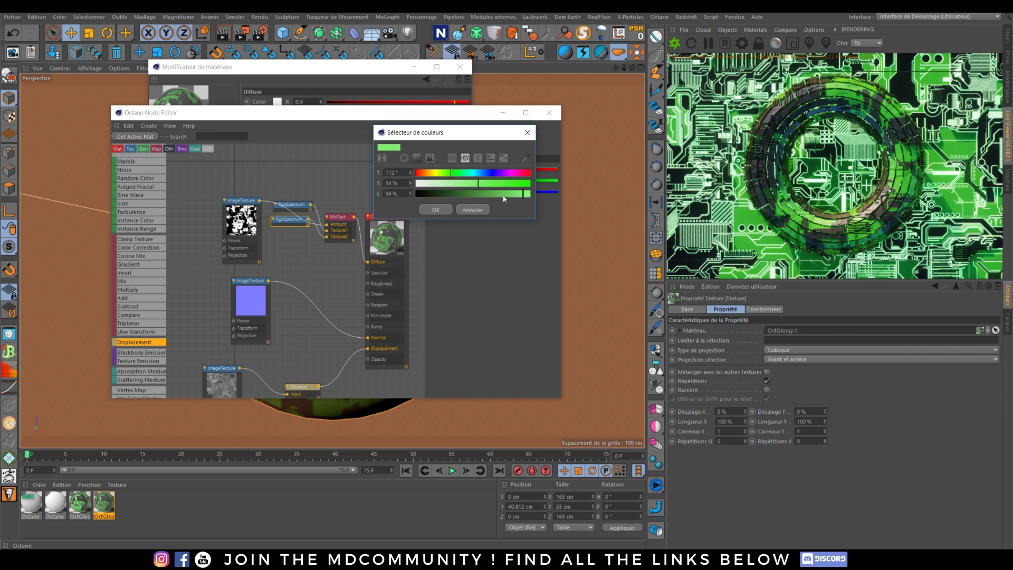
left_click(436, 210)
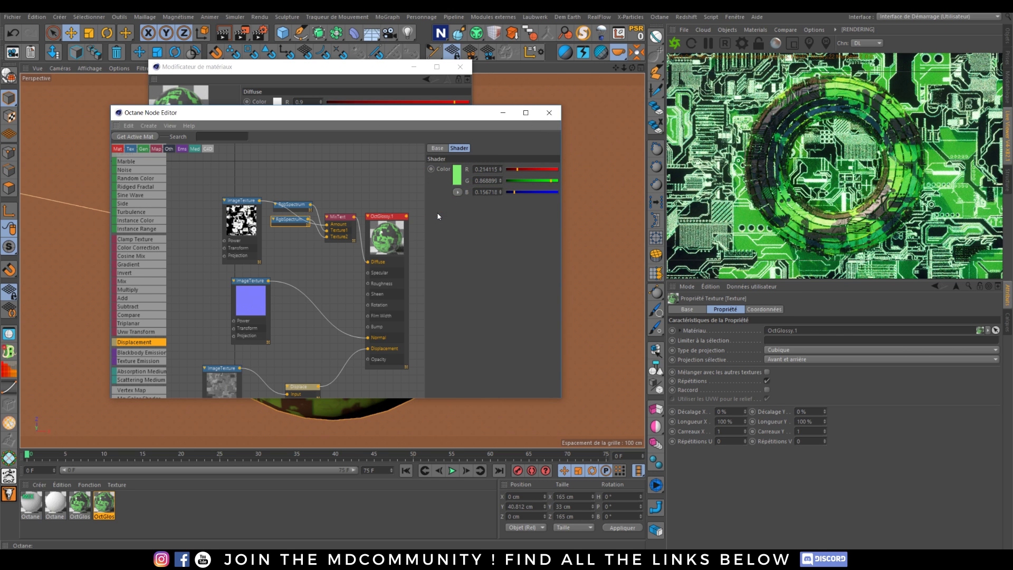
left_click(460, 175)
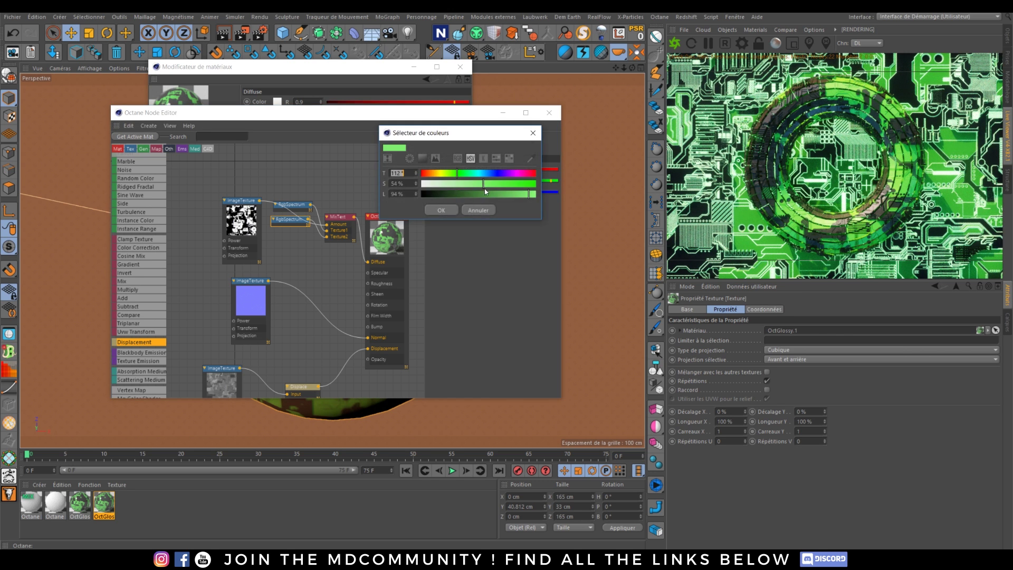
left_click_drag(480, 185, 421, 185)
left_click(445, 210)
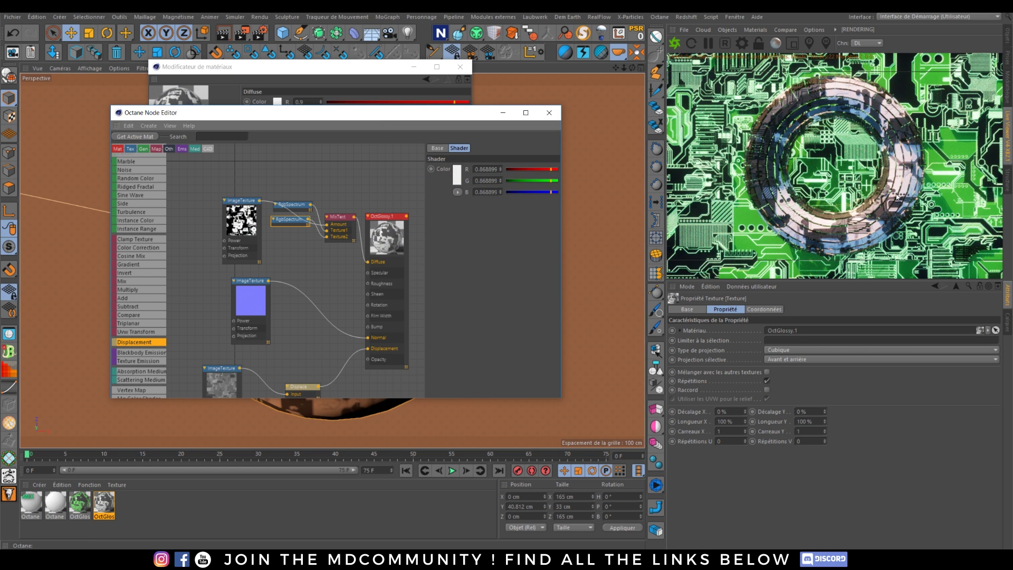
left_click(457, 176)
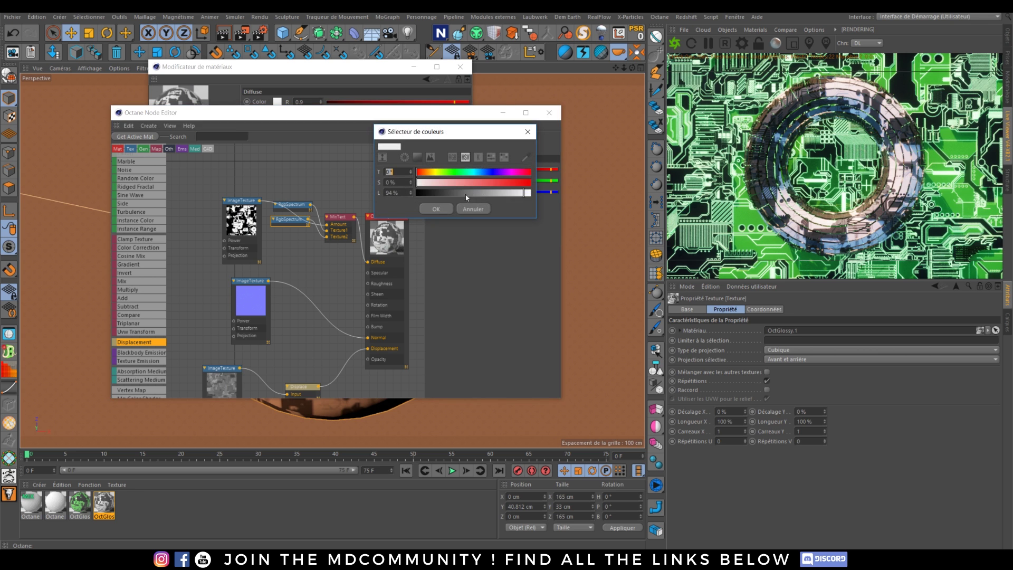
left_click_drag(466, 173, 461, 173)
left_click_drag(443, 183, 435, 182)
left_click(438, 209)
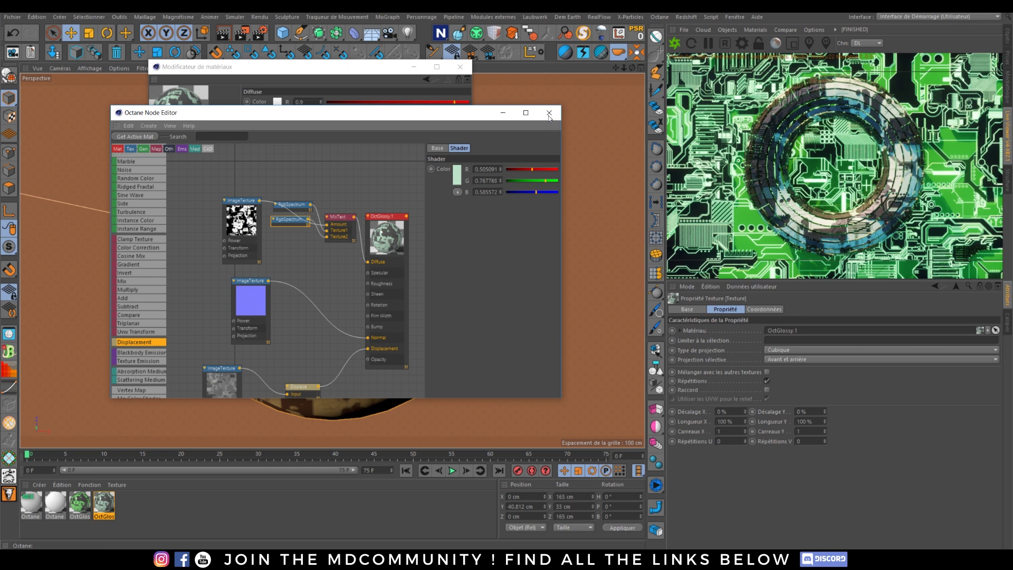
Minimize the node and material editors, and duplicate the torus with the copy scaled to about 73 cm wide and 15 cm high.
left_click(503, 113)
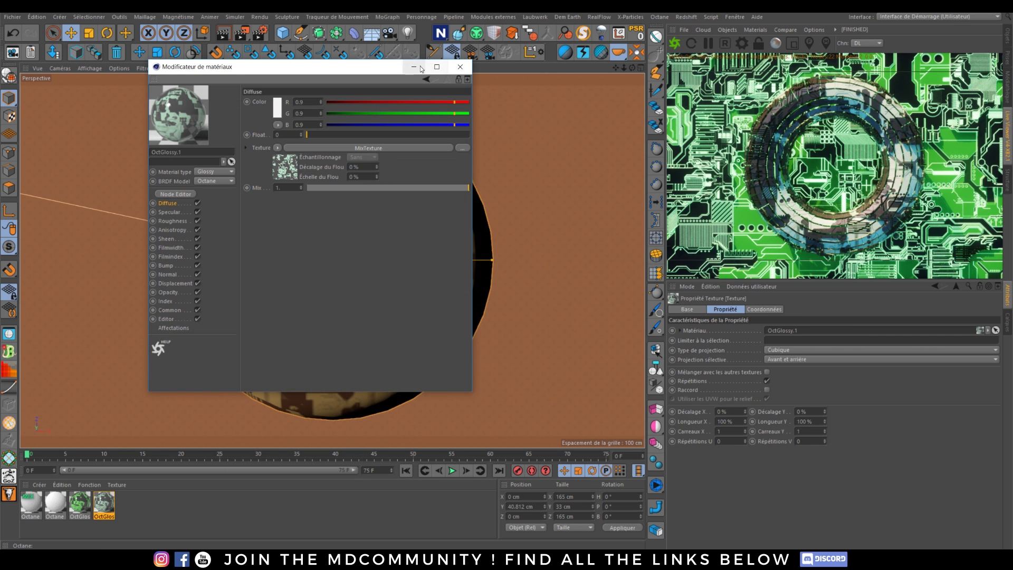
left_click(415, 67)
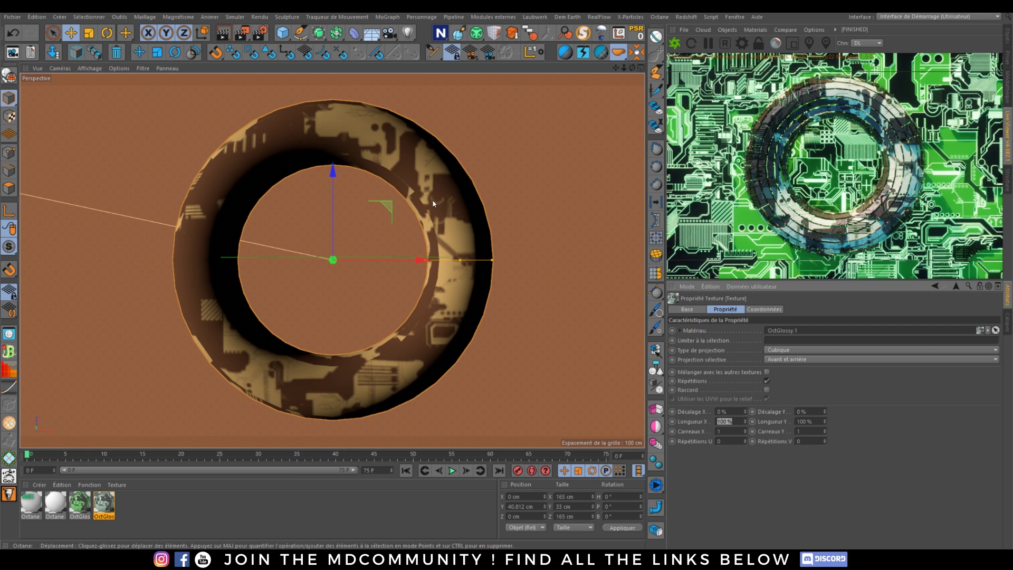
left_click(1008, 37)
left_click(691, 42)
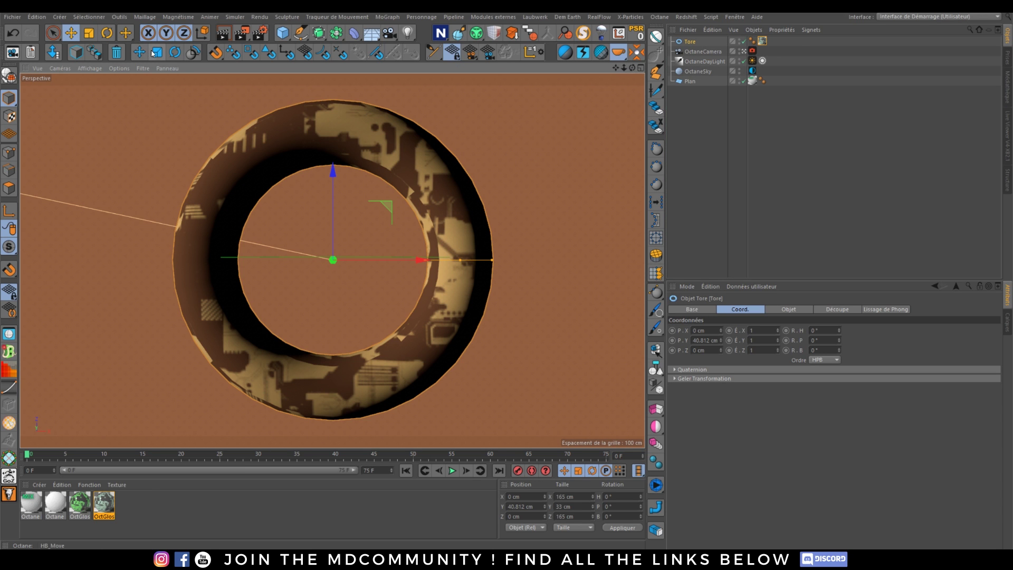
key("t")
left_click_drag(546, 131, 360, 226)
left_click(1004, 136)
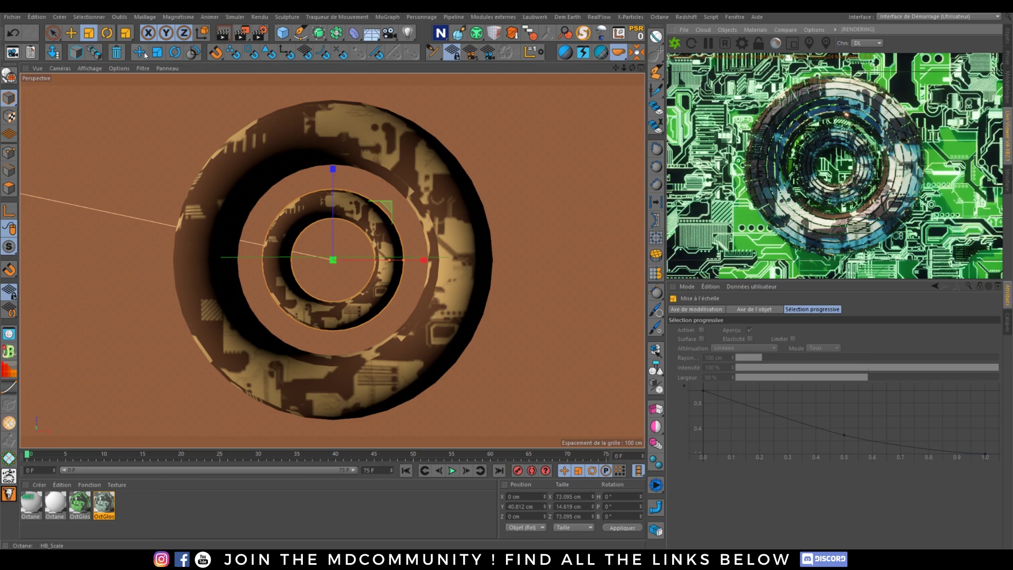
Raise the inner torus to a height of about 100 cm and rotate its heading to about 112°.
key("e")
left_click_drag(338, 257, 333, 224)
left_click(172, 55)
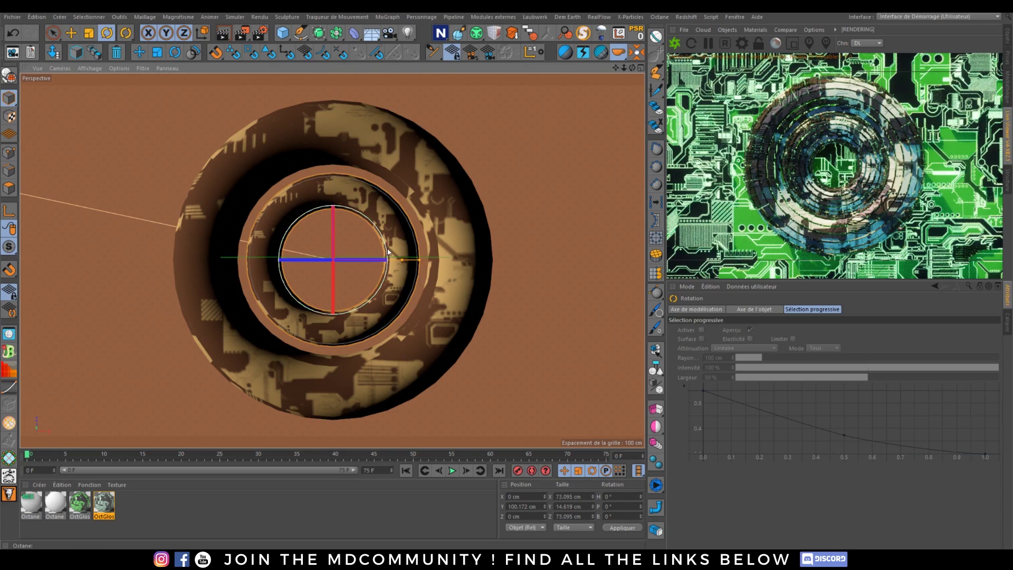
left_click_drag(382, 245, 296, 194)
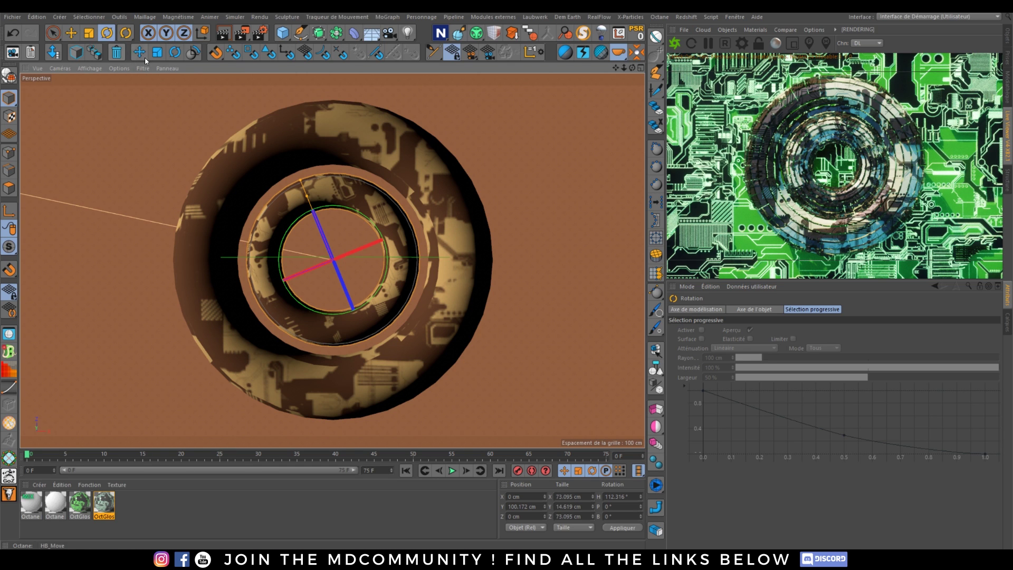
Scale the inner torus down to about 56 cm wide and 11 cm high.
left_click(158, 53)
left_click_drag(489, 161, 428, 205)
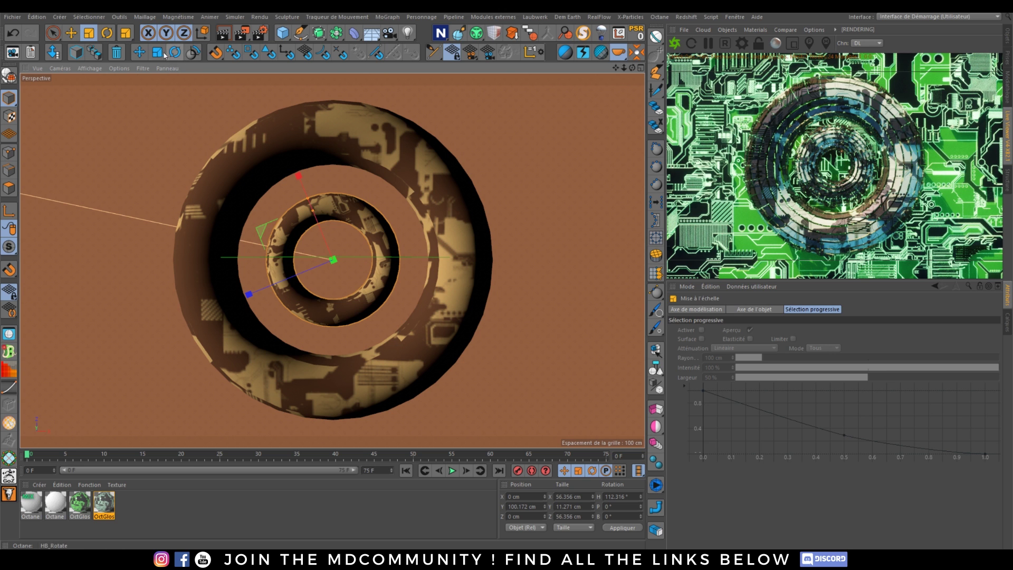
Enlarge the inner torus to about 62 cm wide and 12 cm high.
left_click_drag(430, 217, 569, 255)
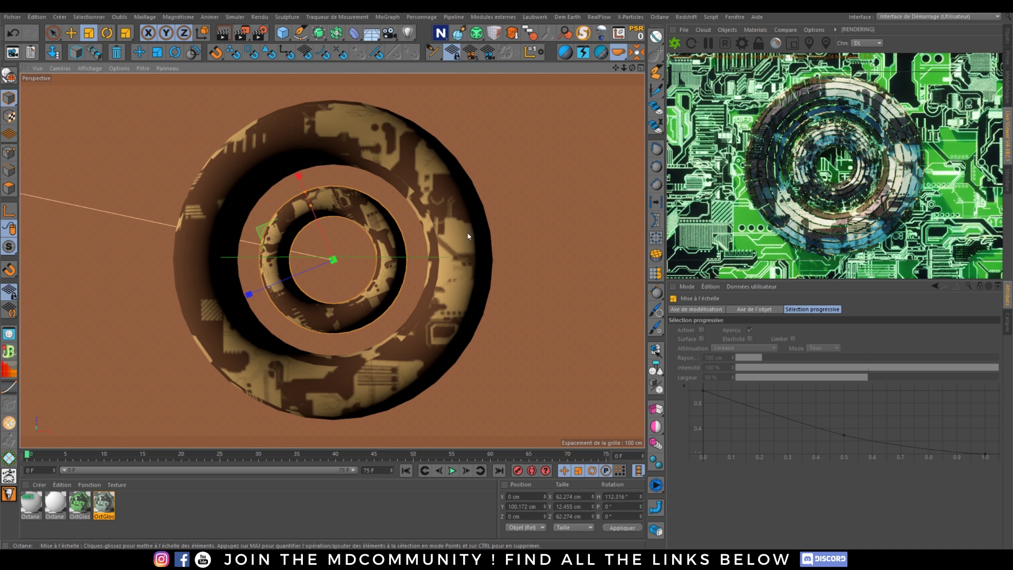
Darken the green RgbSpectrum in the board material's diffuse mix to 52% lightness, about R 0.062, G 0.233, B 0.047.
double_click(86, 503)
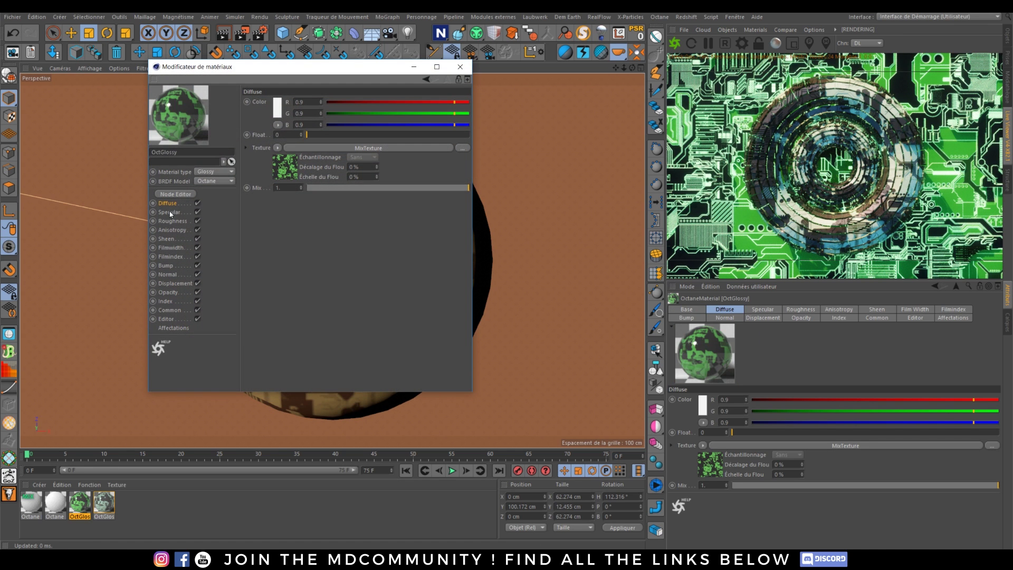
left_click(376, 153)
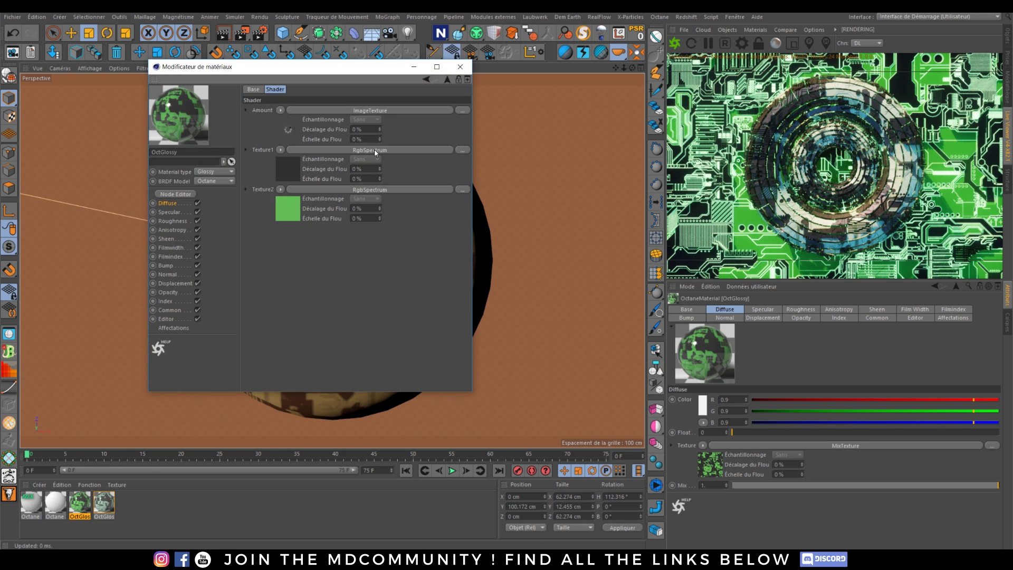
left_click(388, 189)
left_click(273, 123)
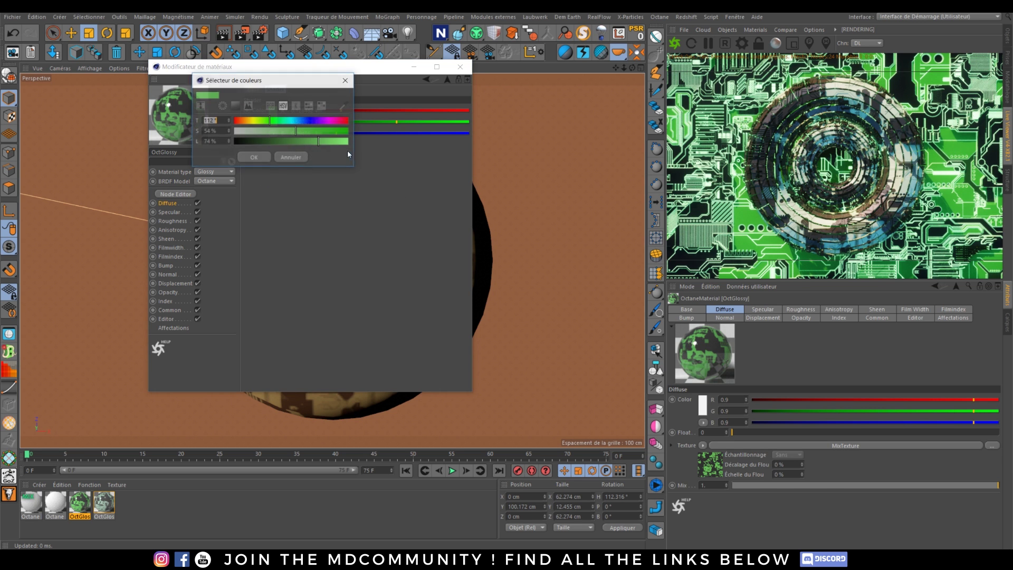
left_click_drag(322, 140, 281, 141)
left_click(256, 158)
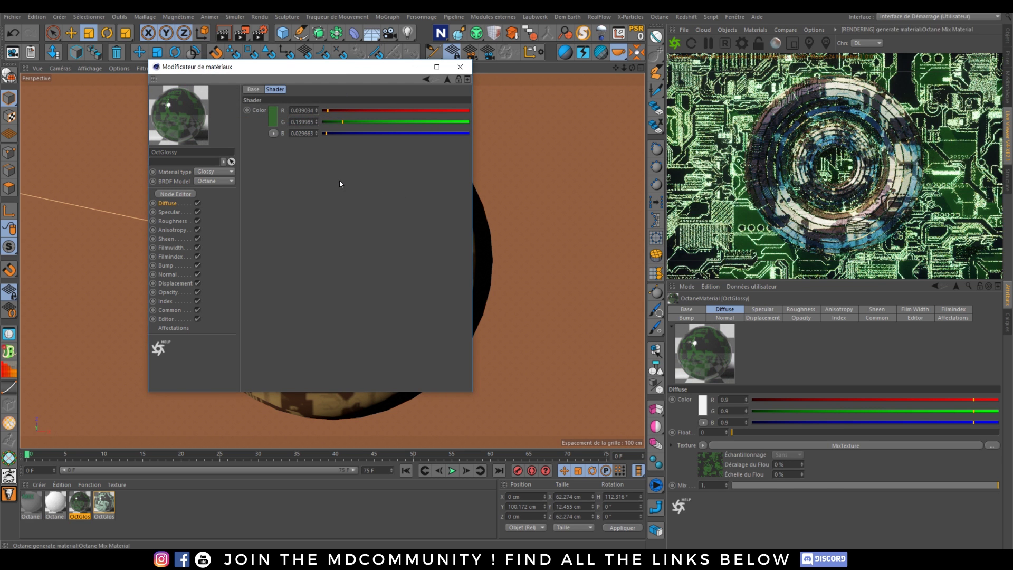
left_click(269, 118)
left_click_drag(287, 141, 293, 137)
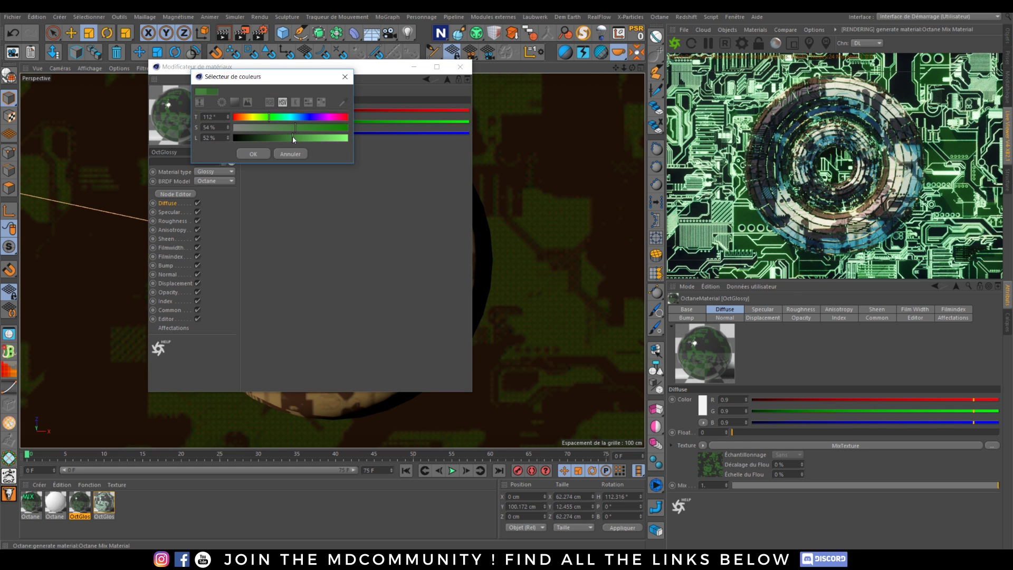
left_click(261, 155)
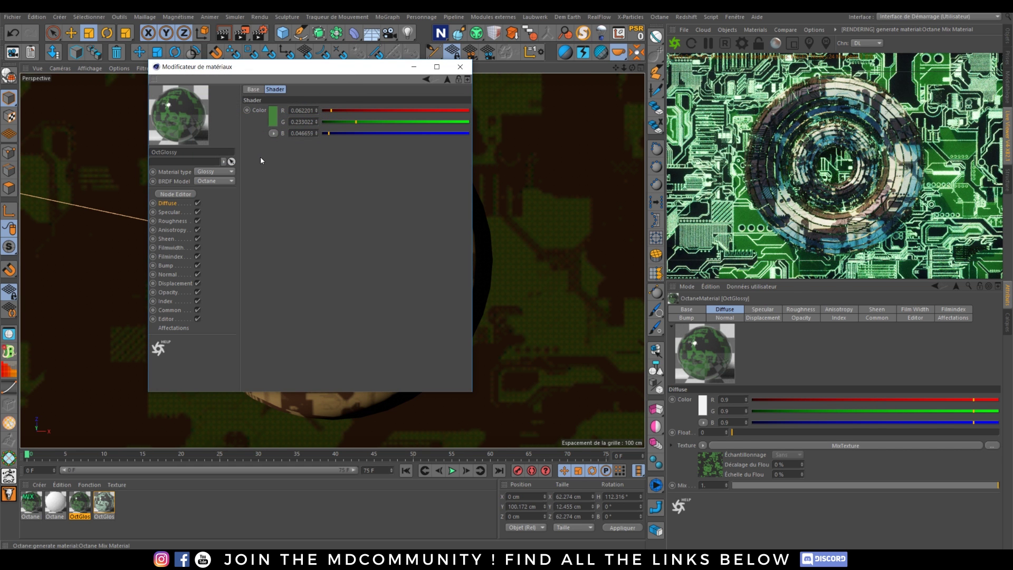
Set the emissive Octane material's blackbody emission power to 1, trying 0.5 first, and close the material editor.
left_click(55, 503)
left_click(172, 266)
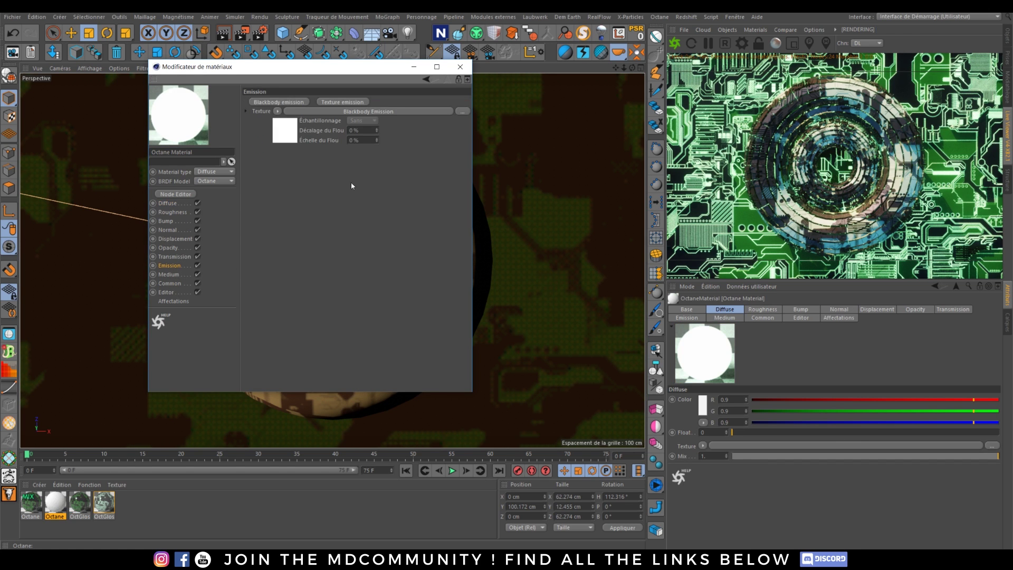
left_click(354, 112)
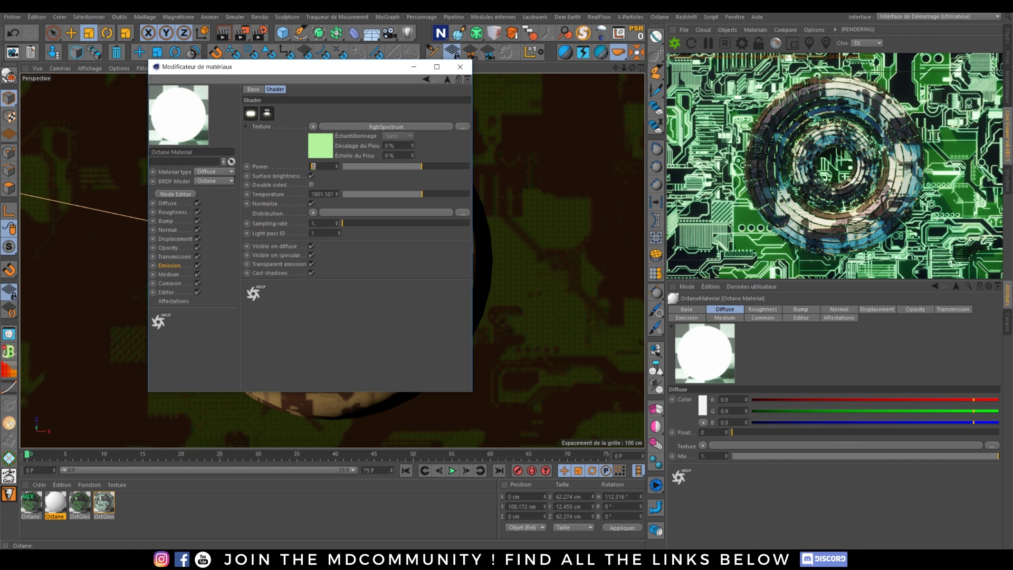
type("0.5")
key("Return")
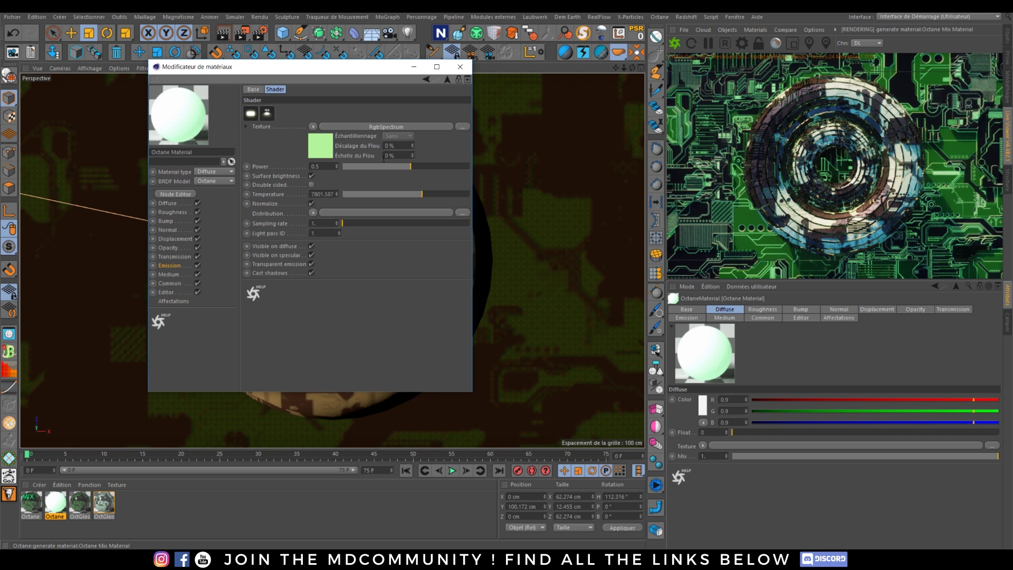
type("1")
key("Return")
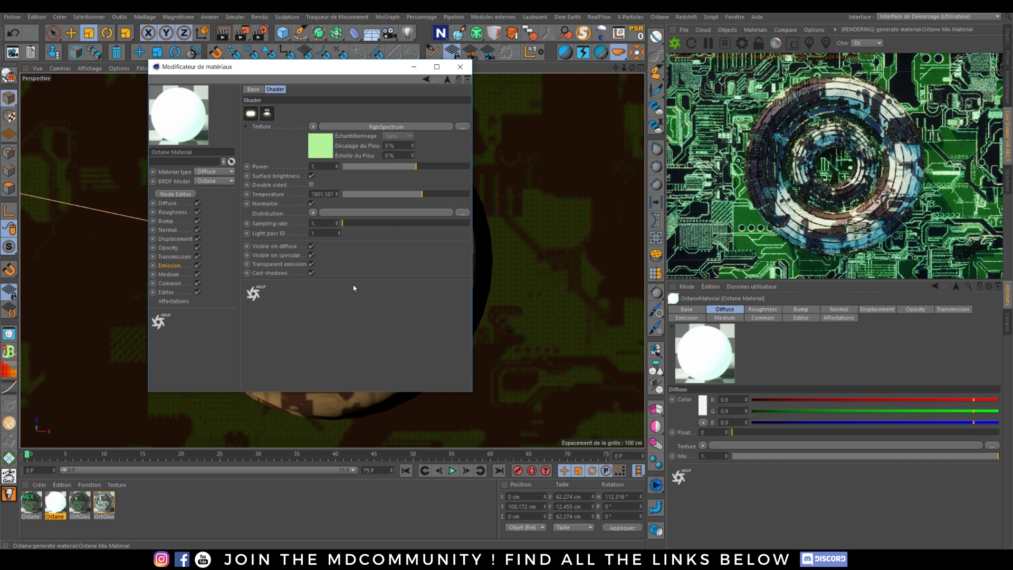
left_click(459, 69)
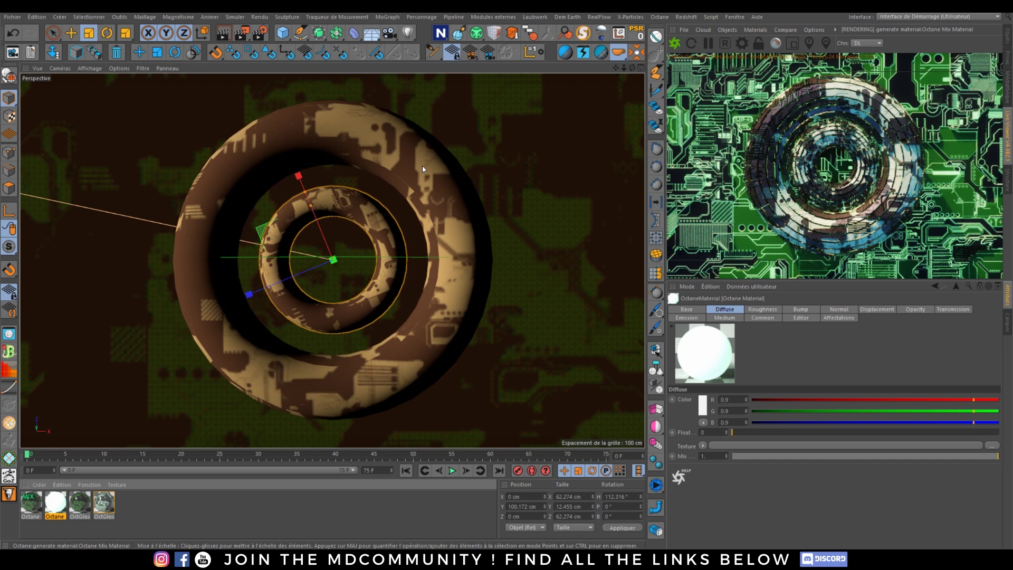
In the Octane camera tag's thin lens settings, disable Auto Focus and raise the aperture to 5 cm.
left_click(1009, 36)
left_click(752, 60)
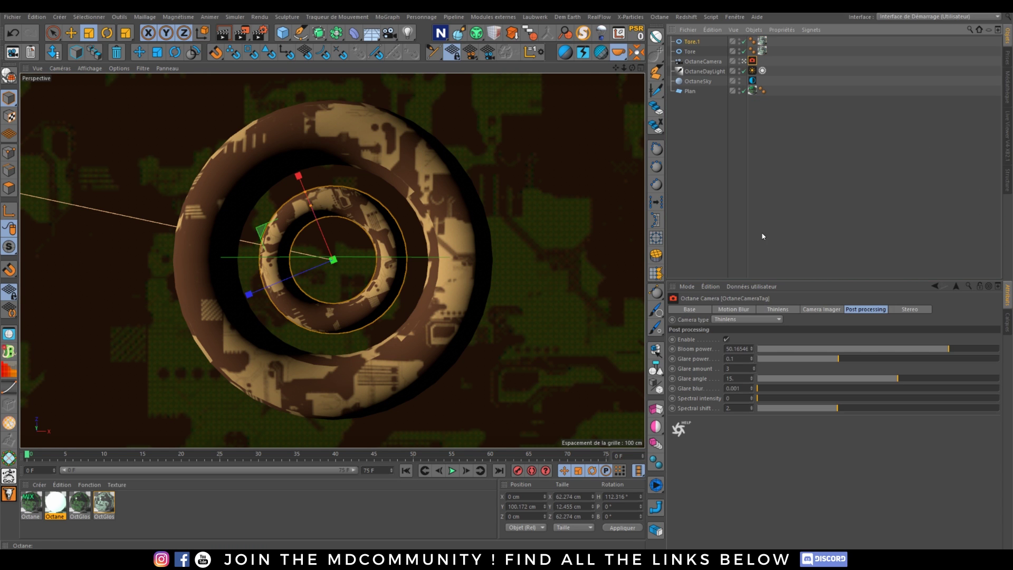
left_click(788, 309)
left_click(1008, 143)
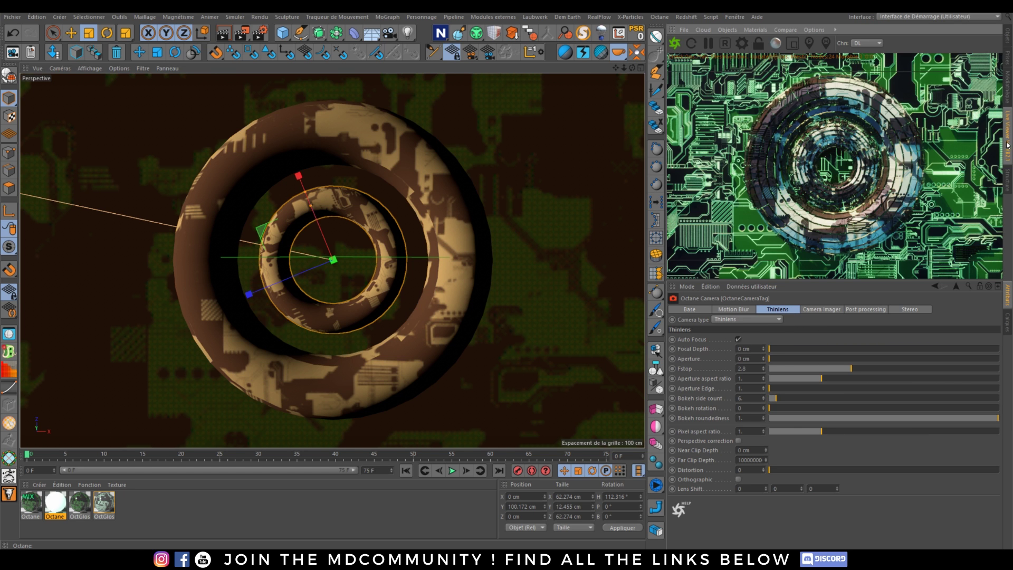
left_click(738, 339)
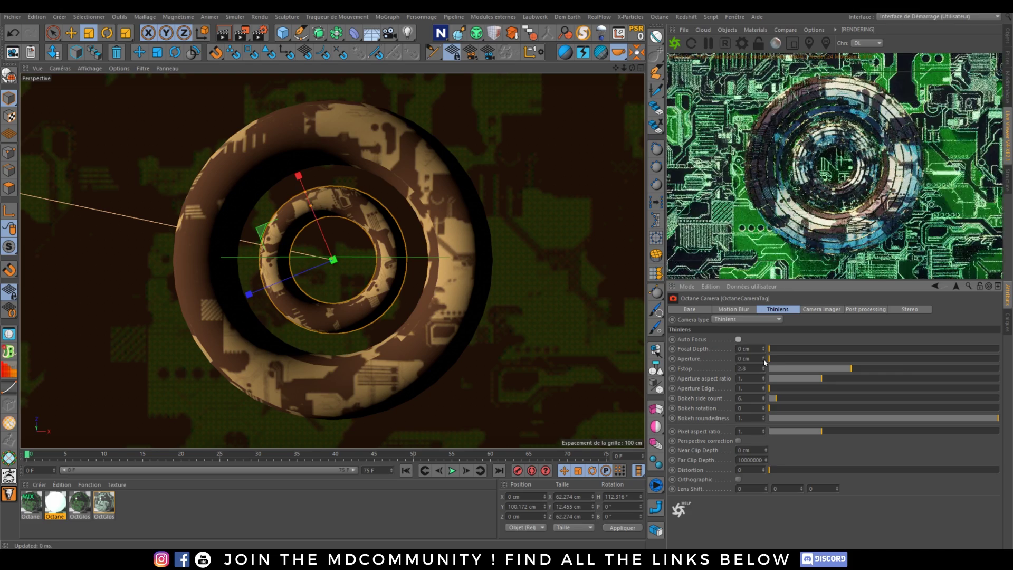
left_click_drag(850, 359, 999, 359)
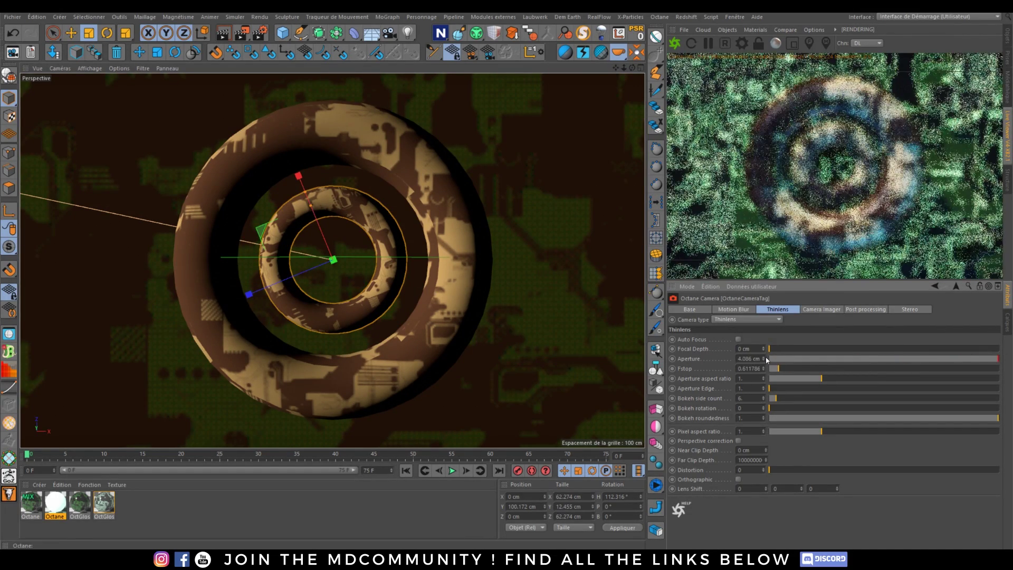
Pick the camera focus in the live render, first on the inner ring and finally on the outer ring.
left_click(798, 349)
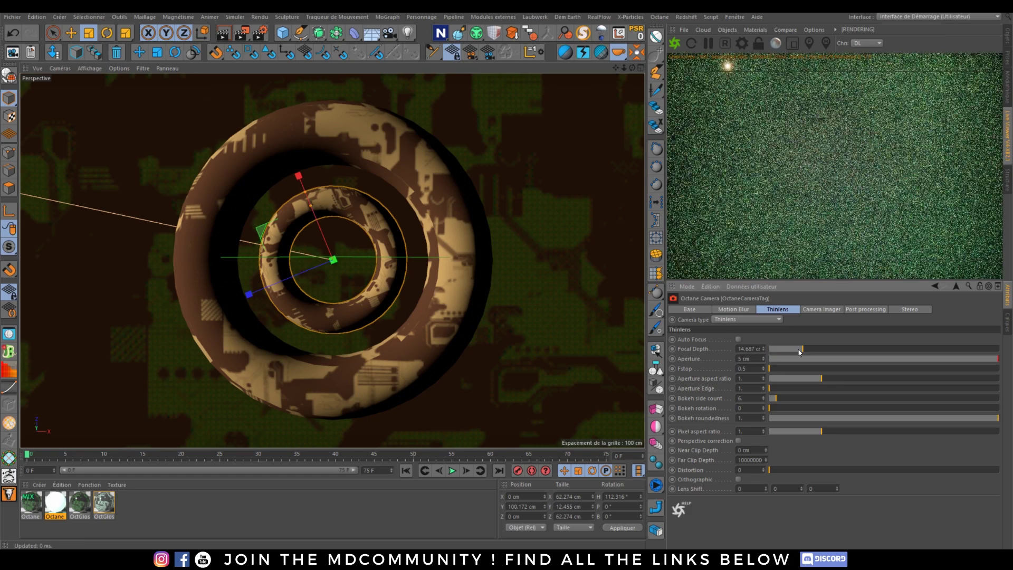
left_click(809, 43)
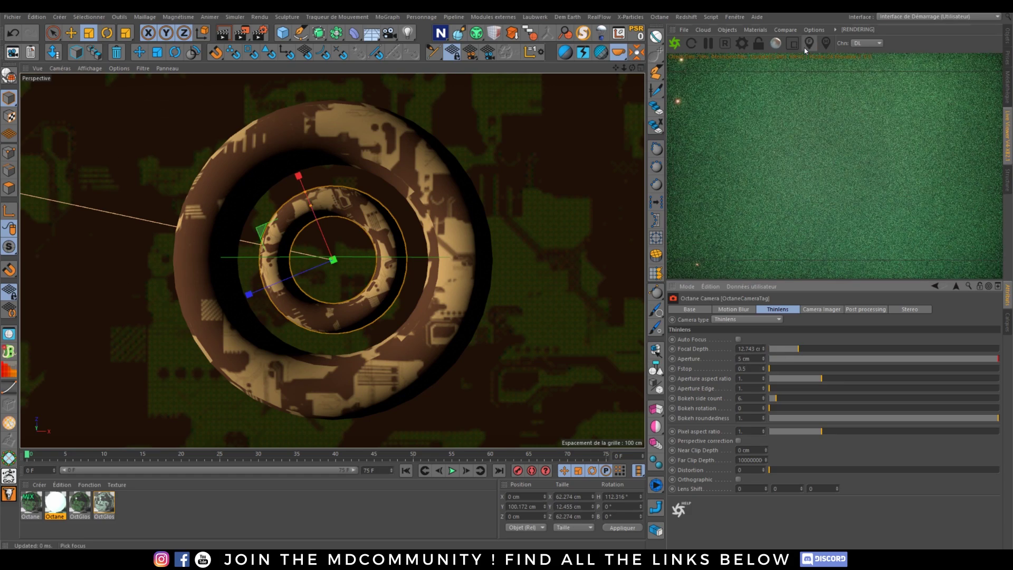
left_click(876, 159)
left_click(877, 160)
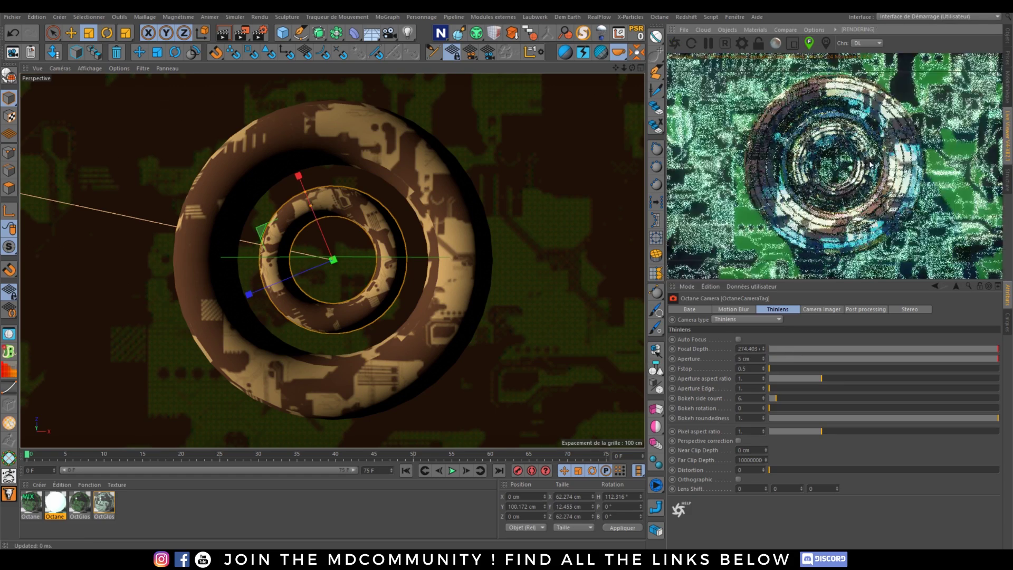
left_click(809, 43)
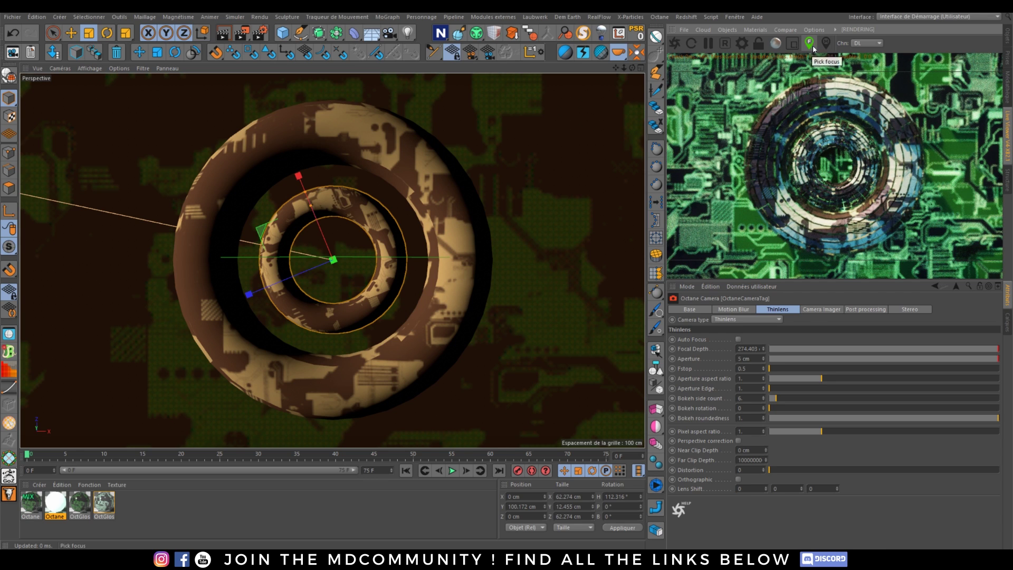
left_click(910, 161)
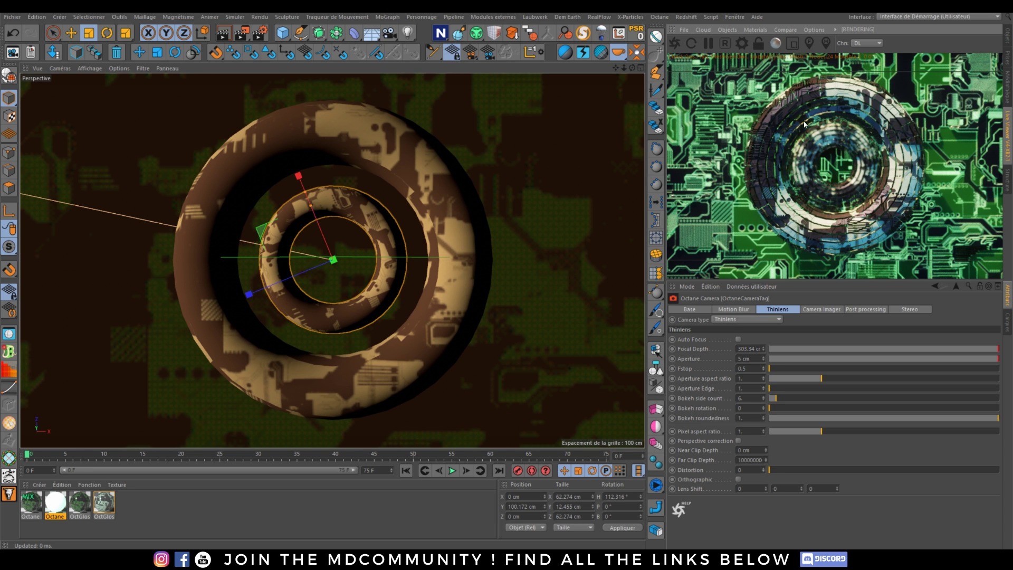
Leave the camera view, lower the inner torus to a height of about 50 cm, and return to the camera view.
left_click(1007, 36)
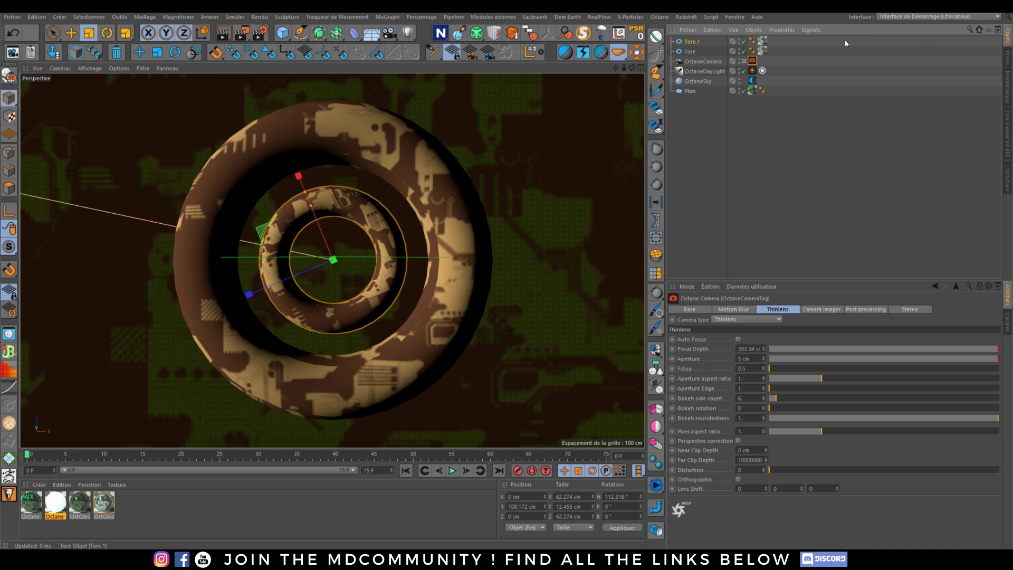
left_click(744, 62)
left_click_drag(380, 279, 277, 207, "alt")
left_click_drag(337, 284, 327, 182, "alt")
left_click(70, 33)
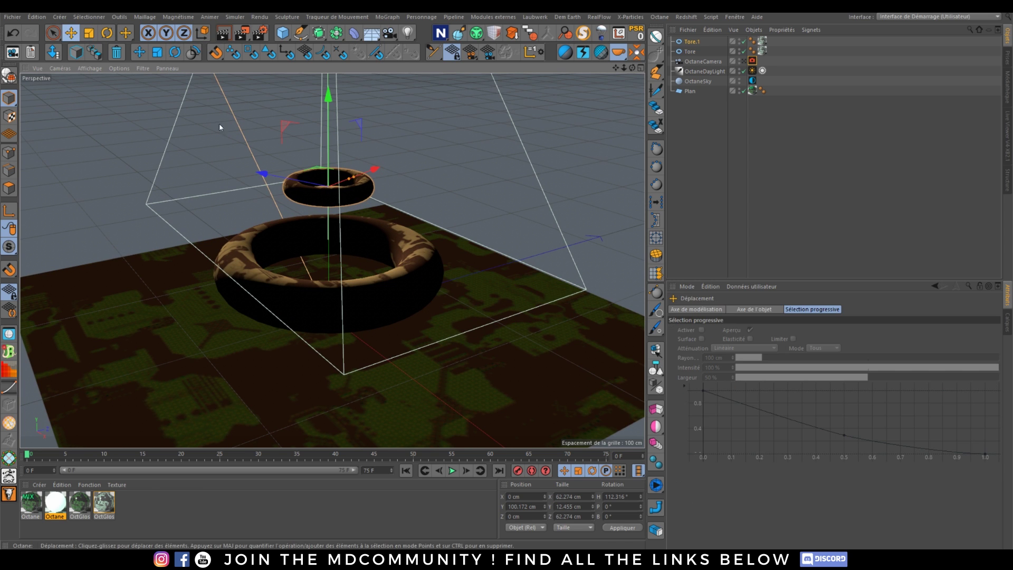
left_click_drag(328, 94, 333, 171)
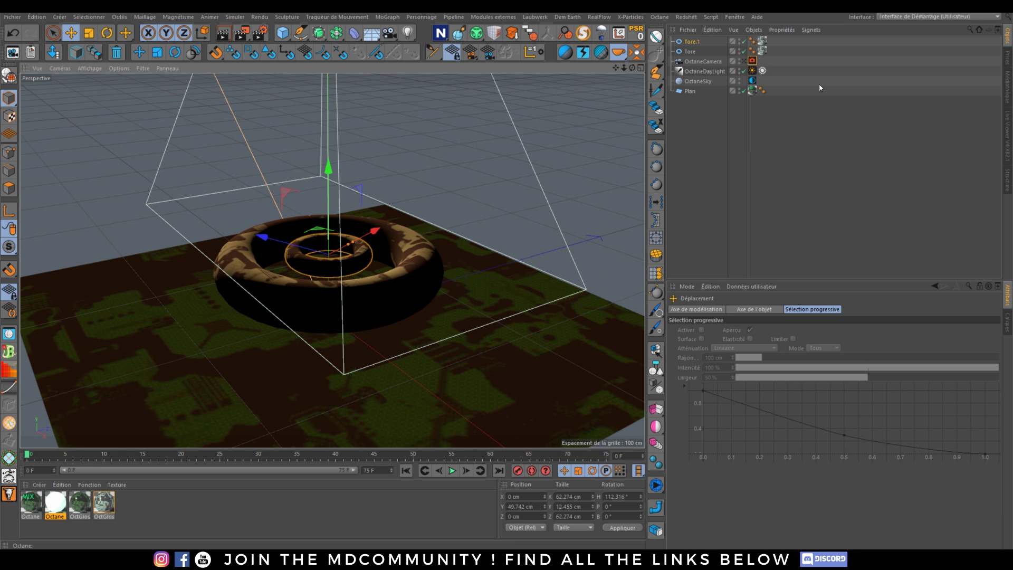
left_click(743, 61)
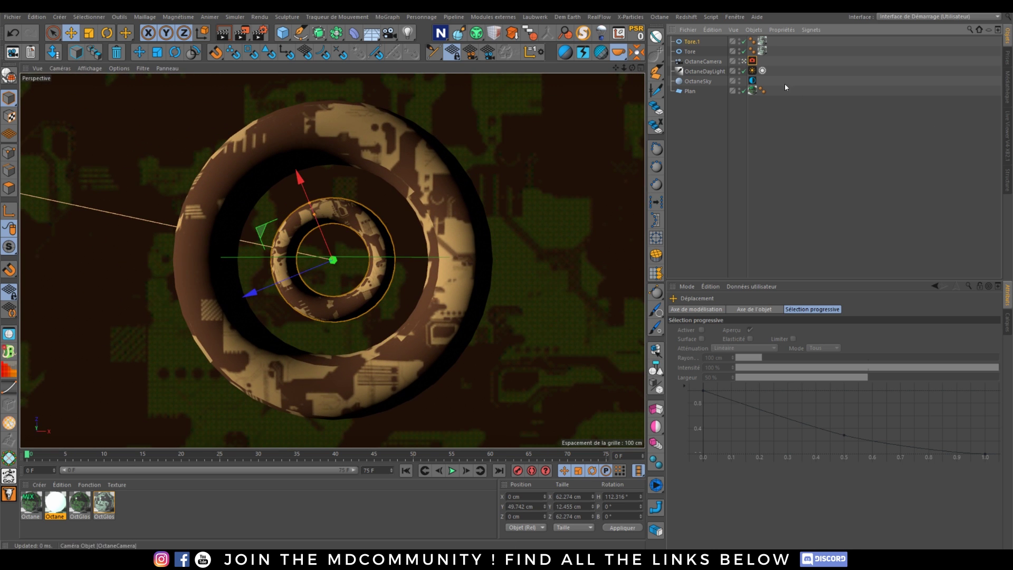
left_click(1006, 126)
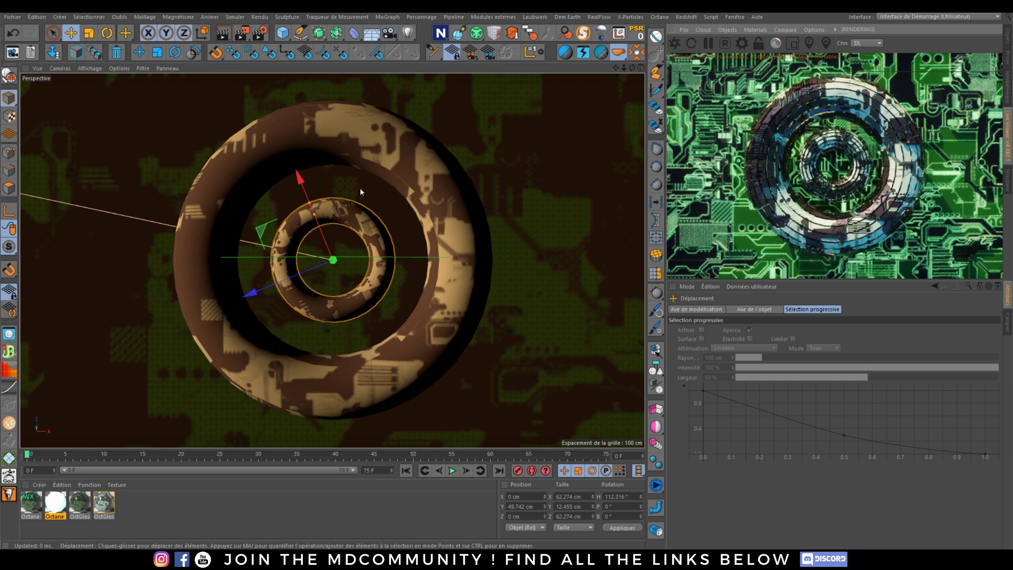
Scale the inner torus up to about 83 cm wide and 17 cm high.
left_click(89, 32)
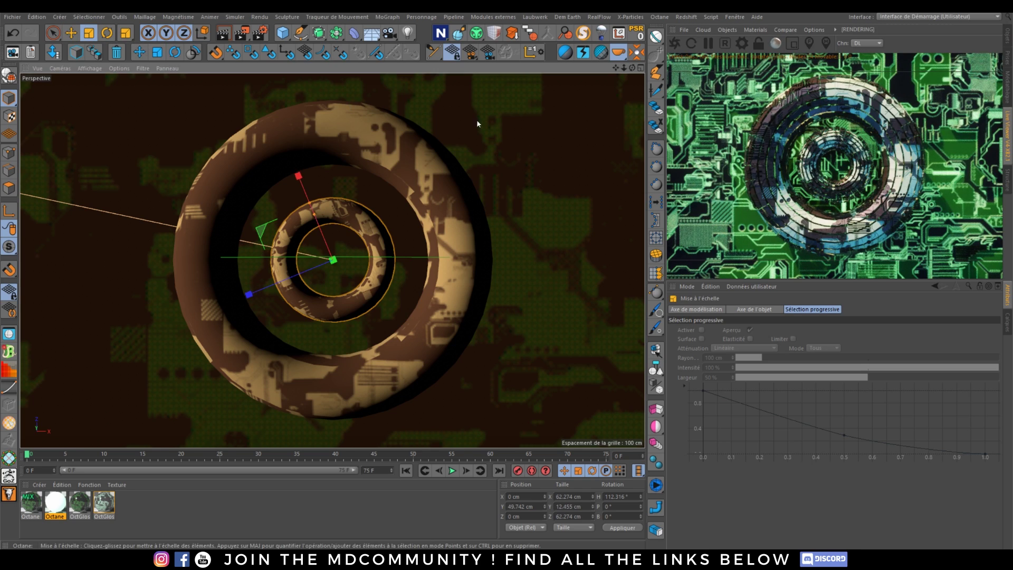
left_click_drag(478, 123, 526, 122)
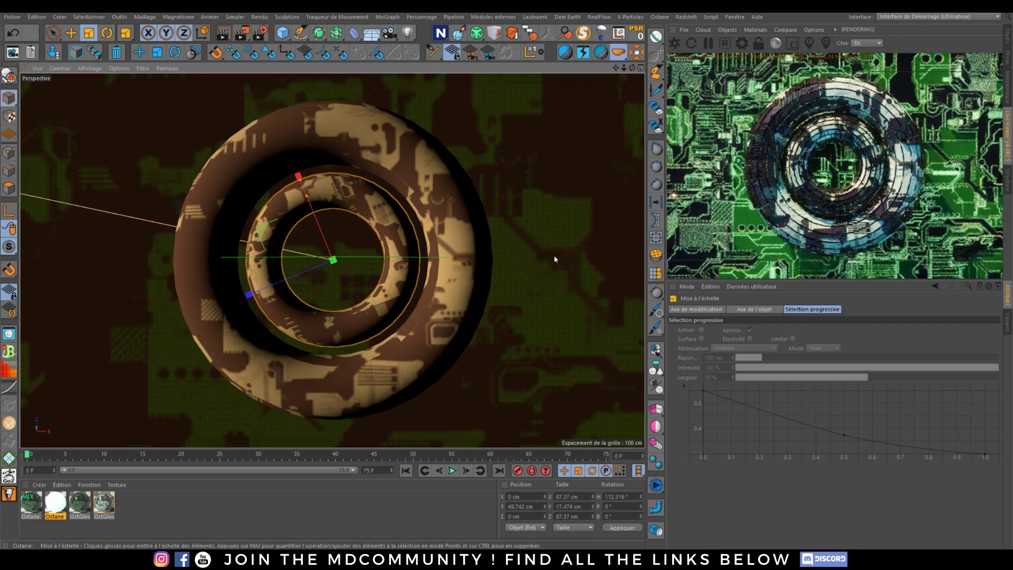
left_click_drag(460, 144, 454, 144)
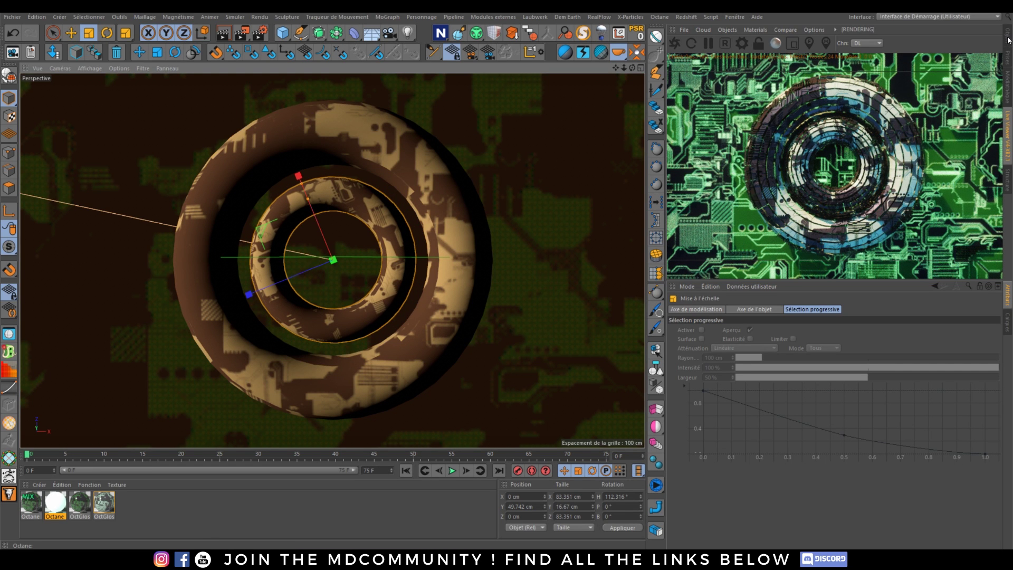
Increase the Octane camera's thin lens aperture to 8 cm.
left_click(1008, 39)
left_click(752, 61)
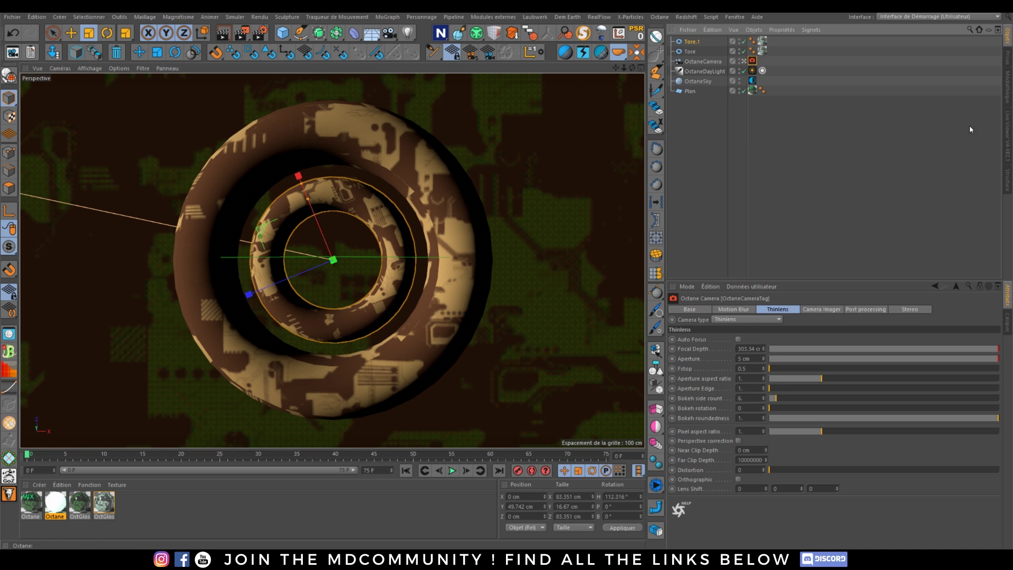
left_click(1008, 130)
left_click_drag(742, 359, 713, 362)
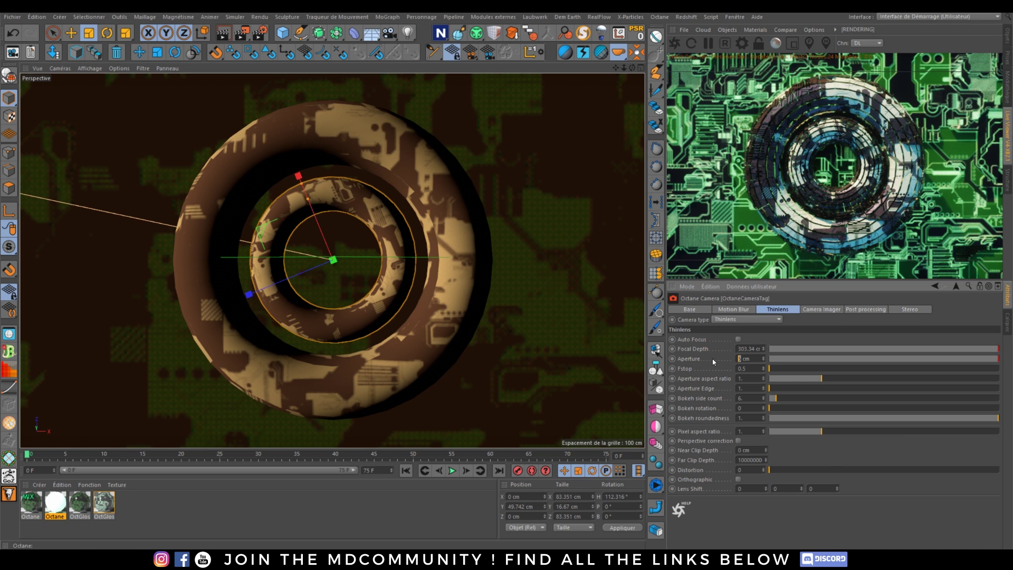
type("8")
key("Return")
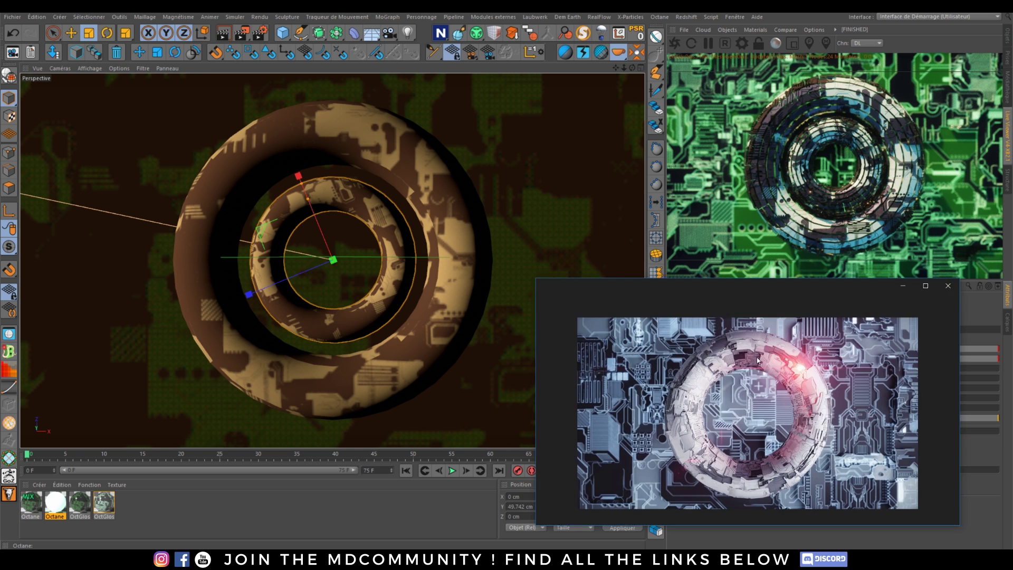
Arrange the white and orange example renders in Photos over the viewport to compare them with the live render.
left_click_drag(742, 285, 429, 108)
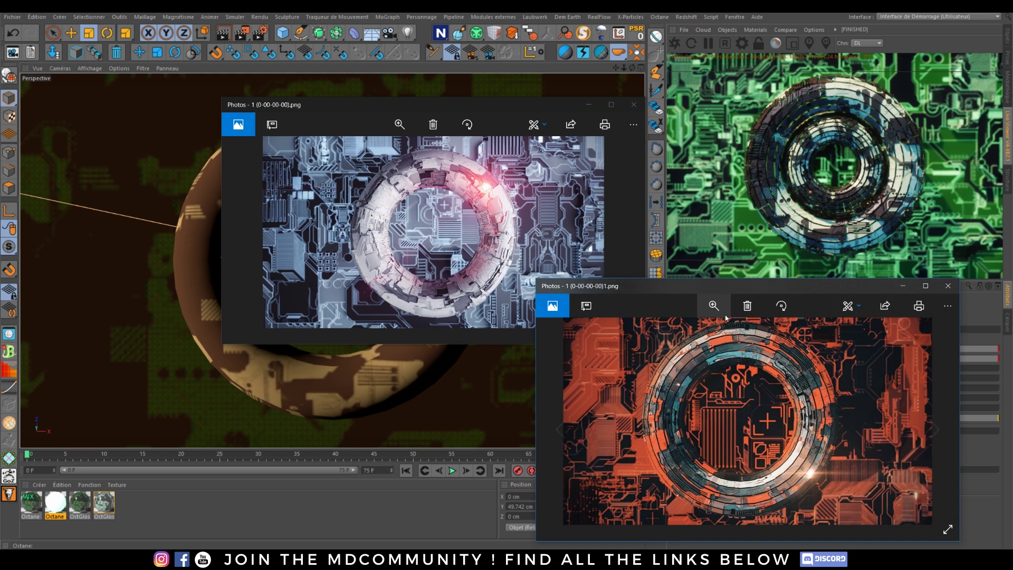
left_click_drag(705, 294, 398, 109)
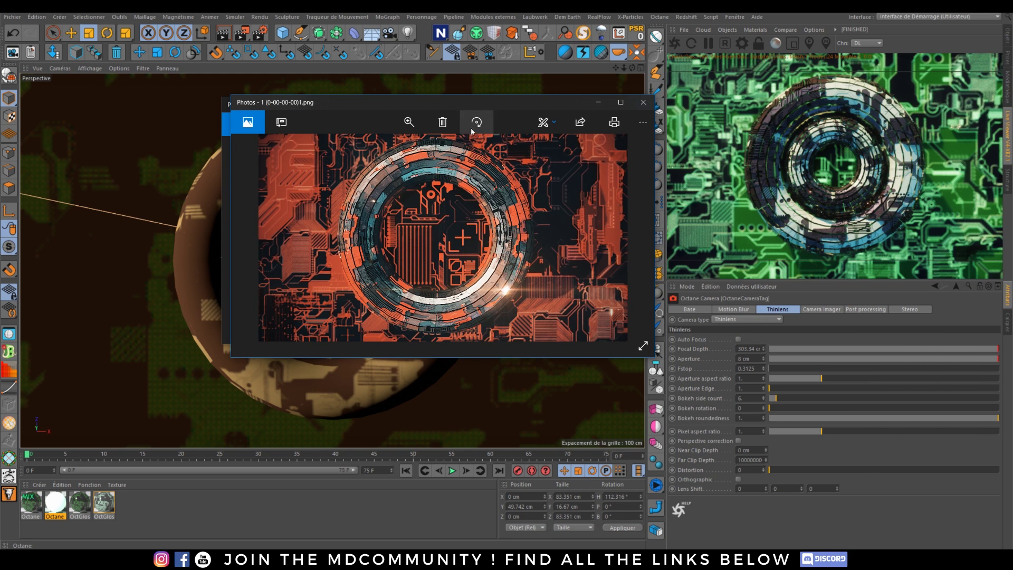
left_click_drag(436, 108, 398, 292)
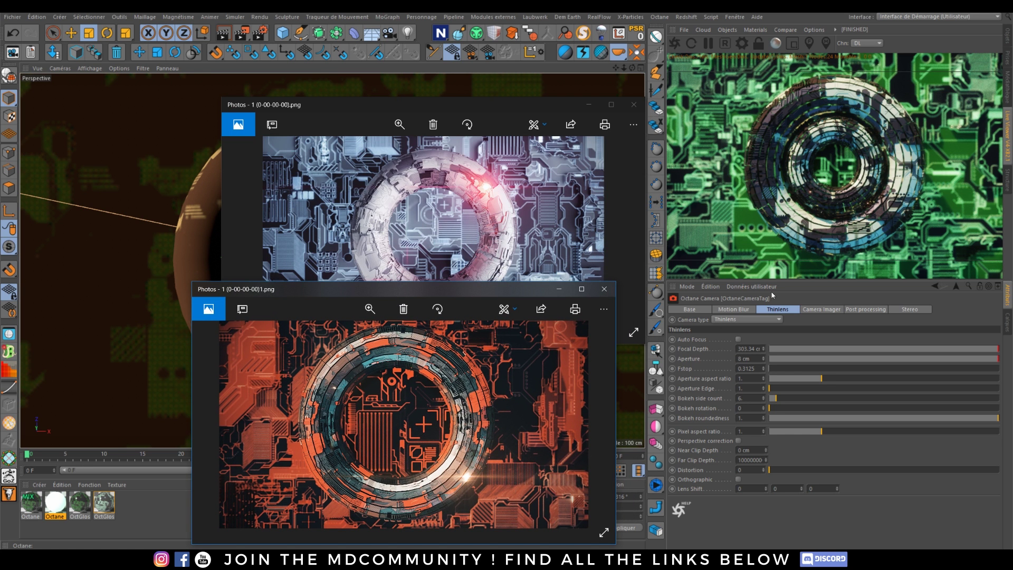
Close both example renders and leave the Octane camera view for an angled view of the torus rings.
left_click(604, 288)
left_click(634, 105)
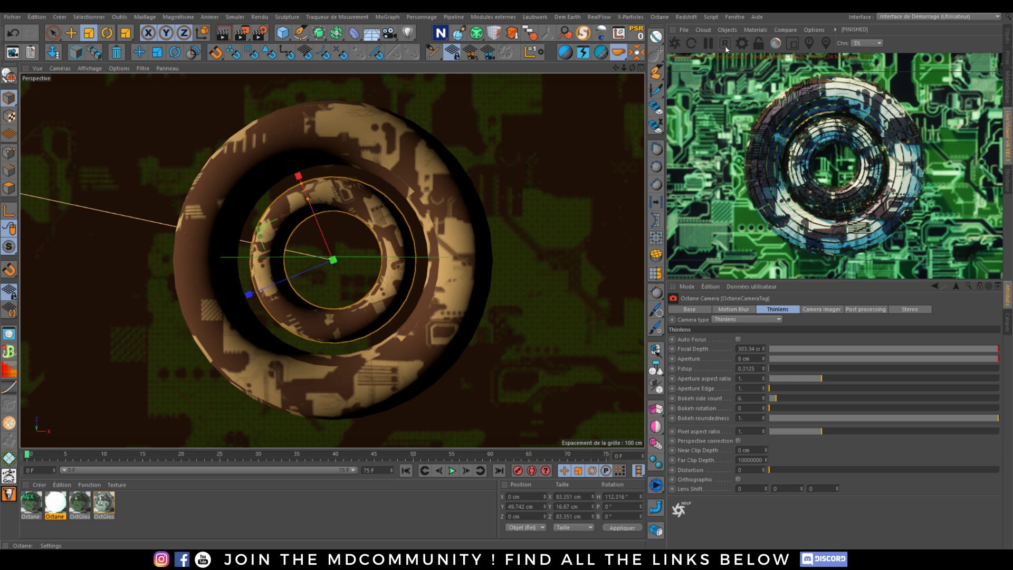
left_click(1006, 35)
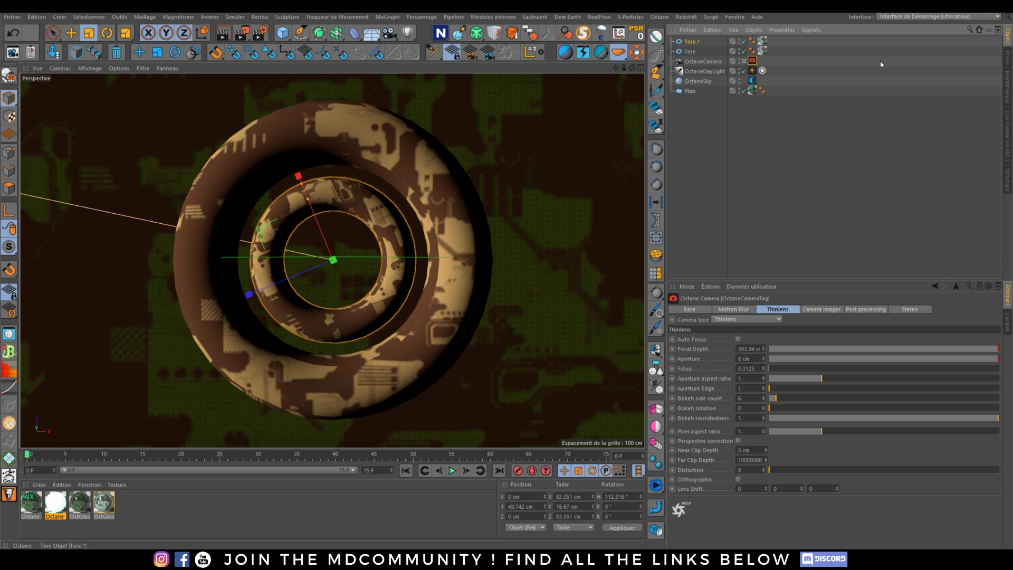
left_click(744, 62)
left_click_drag(369, 295, 235, 230, "alt")
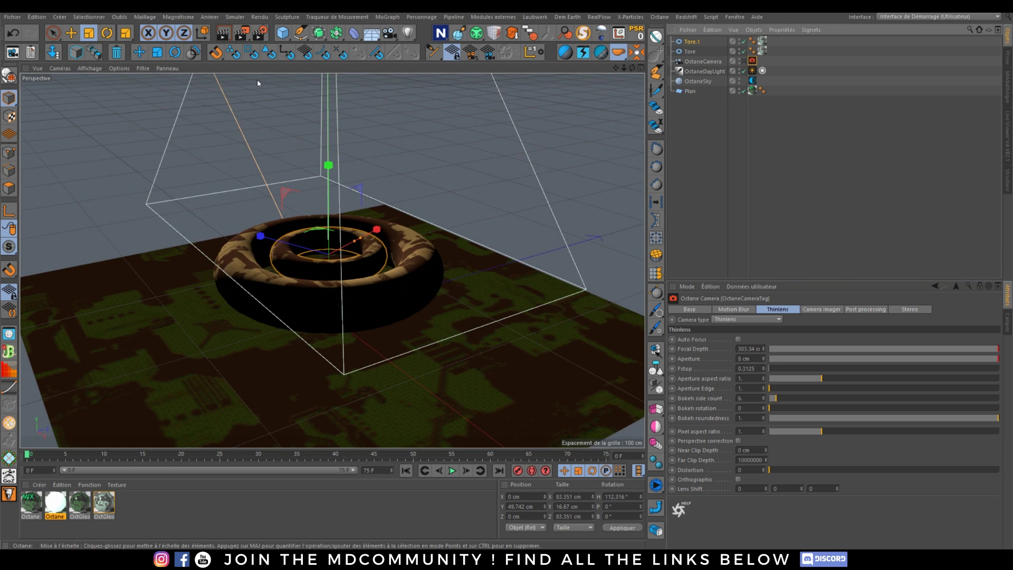
Add a sphere to the scene and scale it down to about 20 cm.
left_click(282, 33)
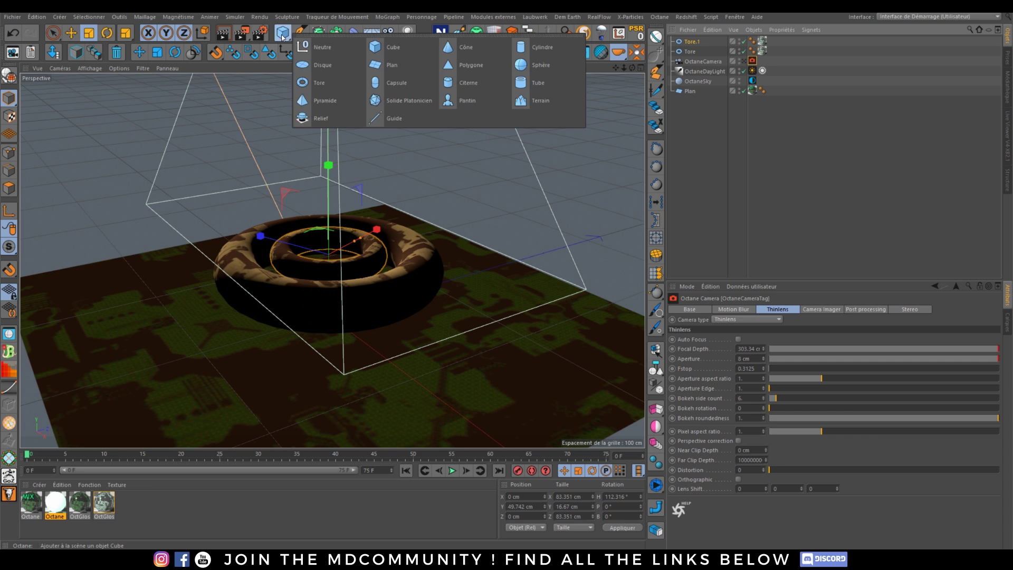
left_click(532, 66)
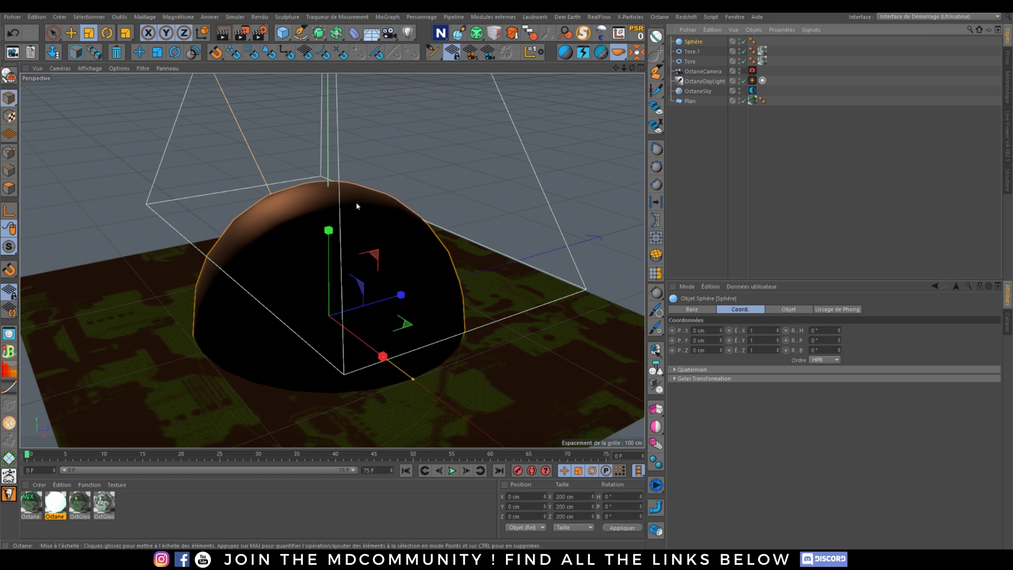
key("t")
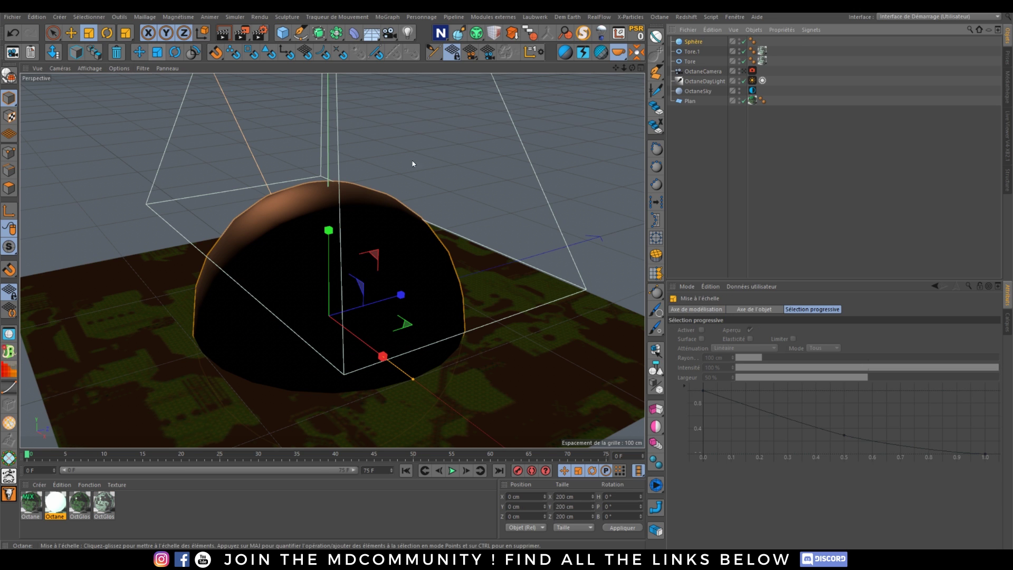
left_click_drag(413, 160, 136, 285)
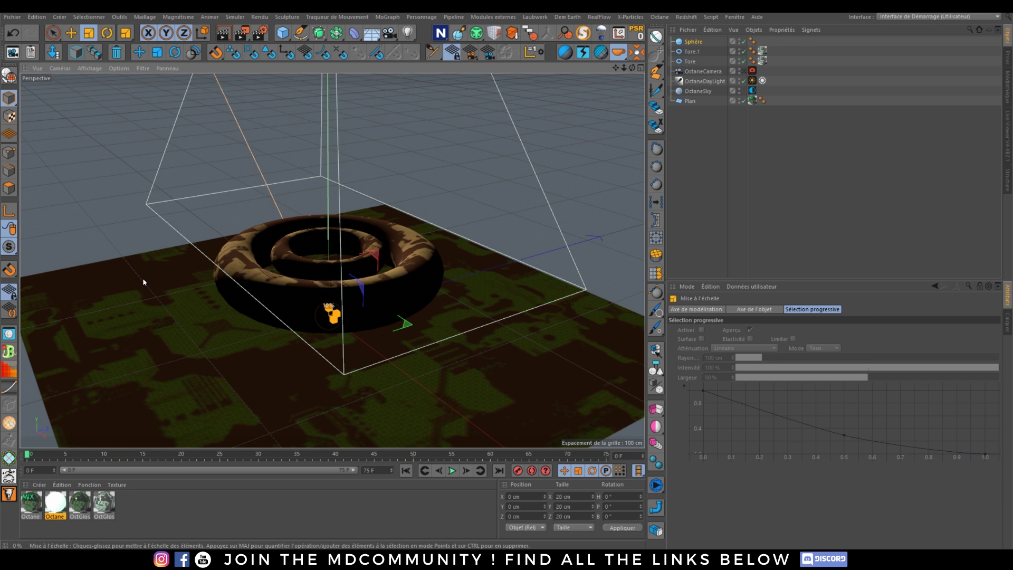
Raise the sphere to a height of about 59 cm and shift it to about X 63 cm, Z -26 cm.
left_click(138, 52)
left_click(140, 55)
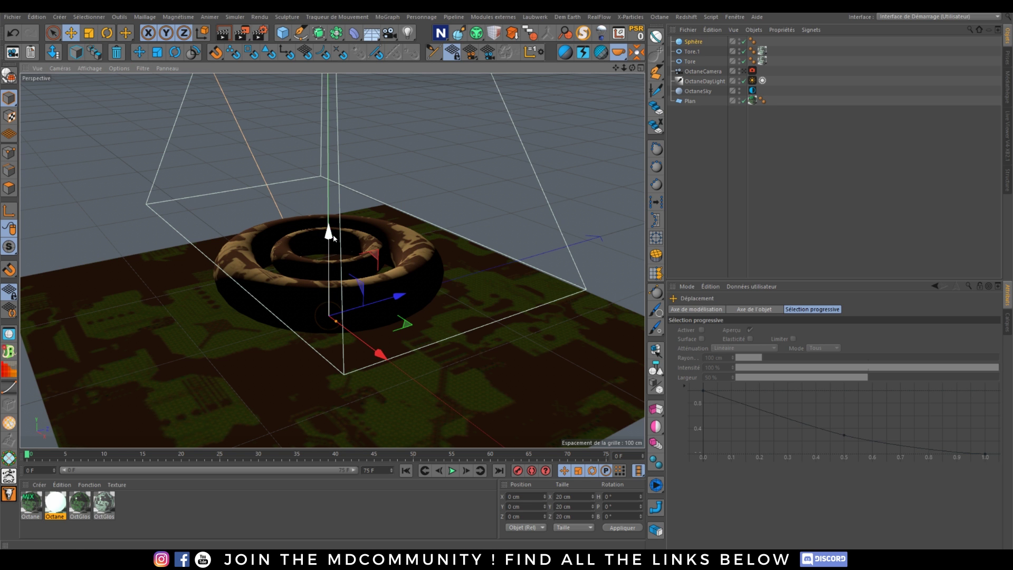
left_click_drag(328, 232, 325, 157)
left_click_drag(308, 268, 405, 287, "alt")
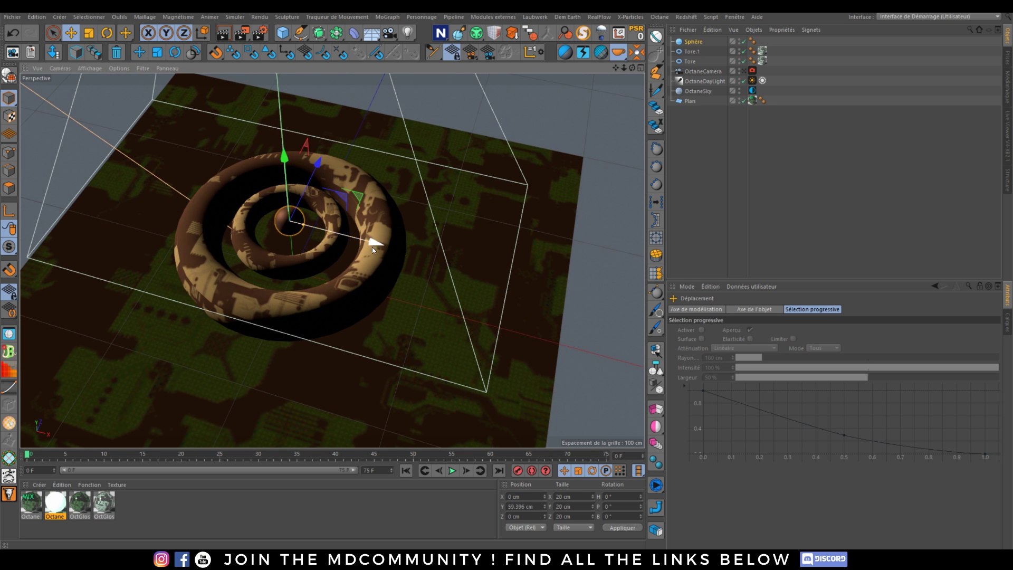
left_click_drag(372, 247, 466, 270)
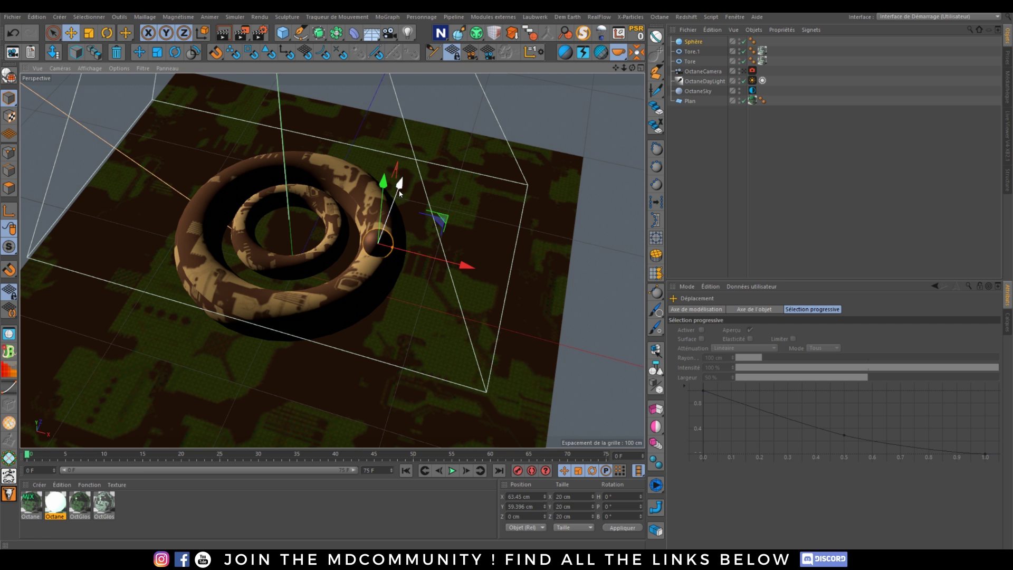
left_click_drag(402, 184, 379, 213)
Reposition the sphere on the front of the outer torus at about X 29 cm, Y 56 cm, Z -57 cm.
scroll(390, 253, "up", 10)
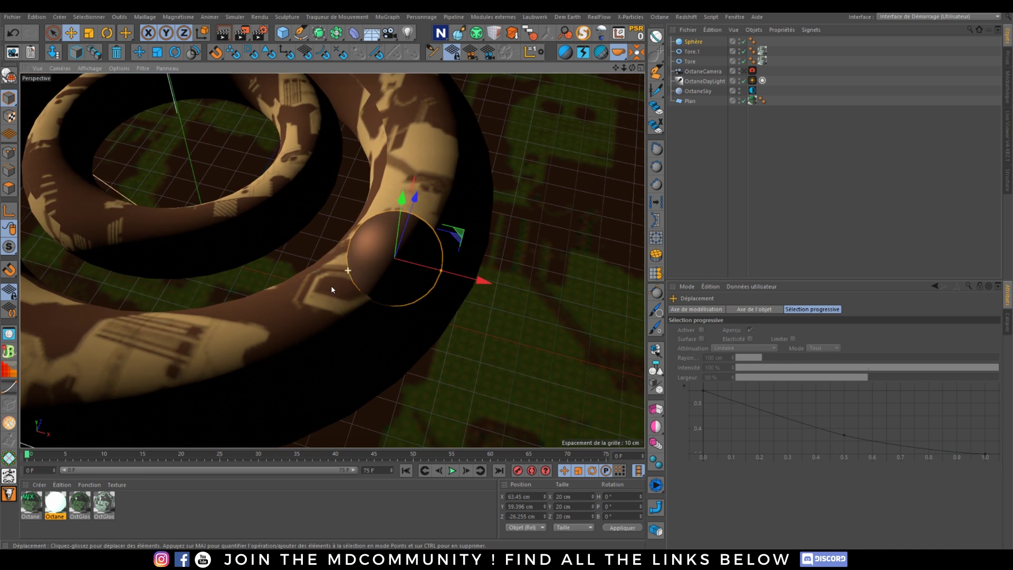
left_click_drag(413, 279, 384, 296, "alt")
left_click_drag(435, 222, 365, 222)
mouse_move(296, 185)
left_mouse_down()
mouse_move(292, 254)
mouse_move(283, 199)
left_mouse_up()
left_click_drag(312, 340, 219, 288, "alt")
left_click_drag(474, 312, 334, 318)
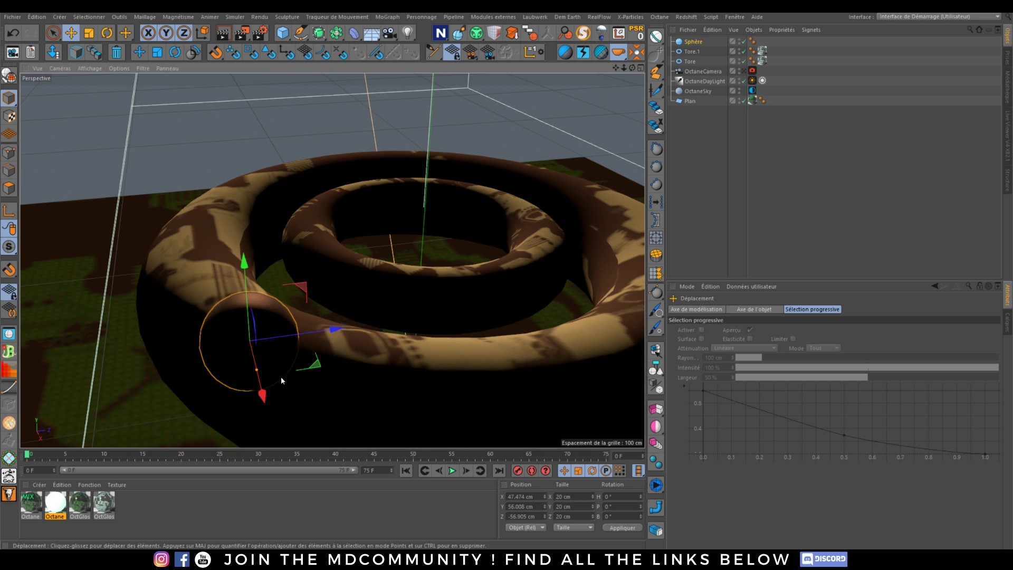
left_click_drag(262, 392, 202, 329)
middle_click_drag(203, 329, 369, 338, "alt")
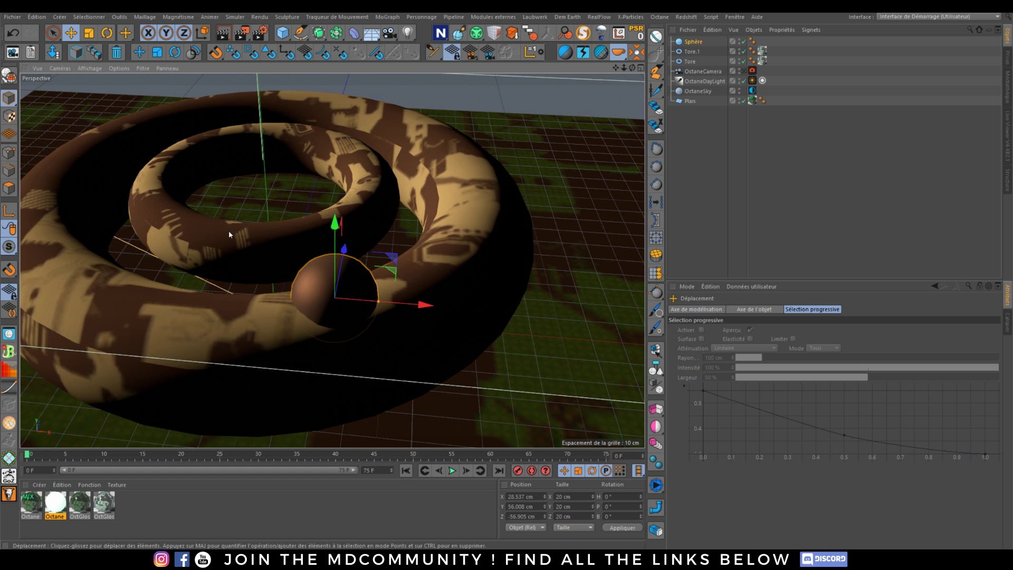
Scale the sphere down to 4 cm and nudge it to about X 30 cm, Y 59 cm on the outer torus surface.
key("t")
left_click_drag(211, 272, 41, 287)
key("e")
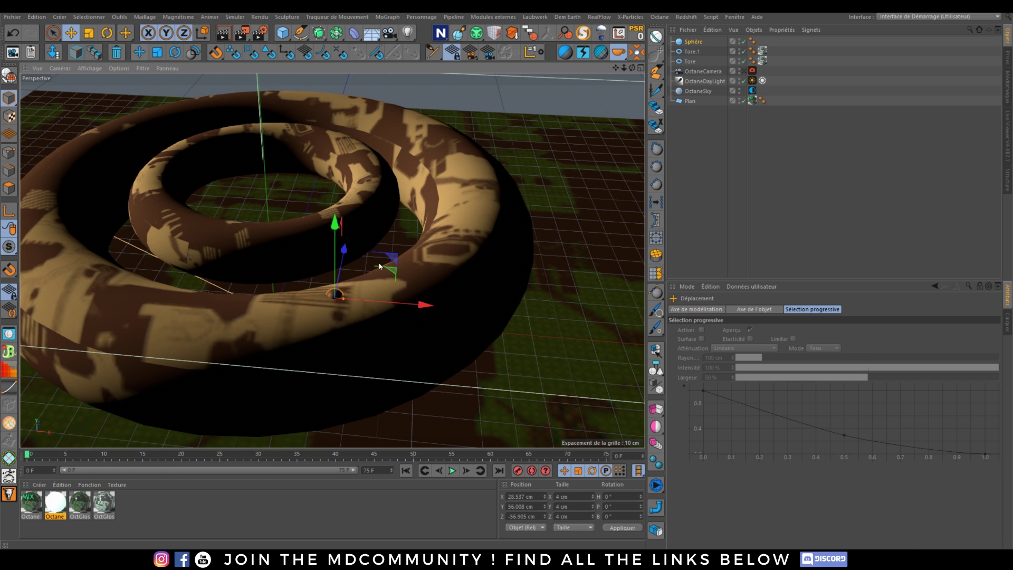
left_click_drag(414, 307, 420, 307)
left_click_drag(344, 232, 346, 224)
Return to the Octane camera view, check the live render, and show the sphere's properties.
left_click(1008, 130)
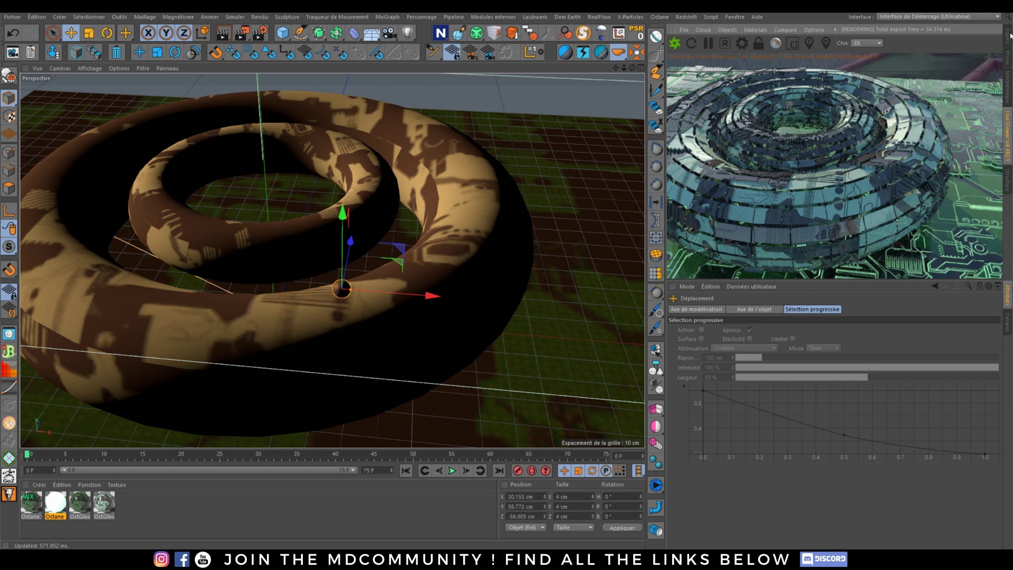
left_click(1009, 37)
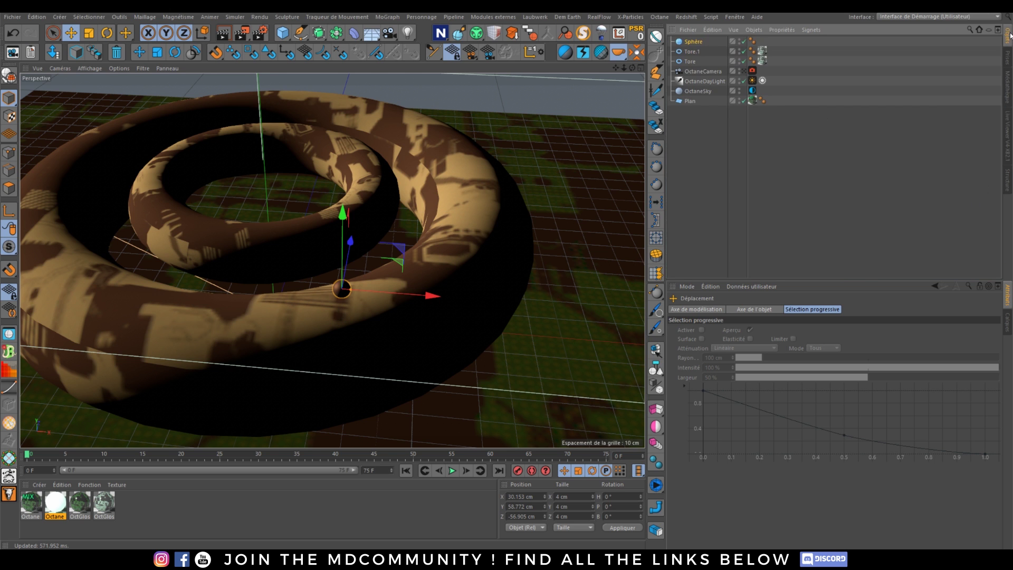
left_click(744, 73)
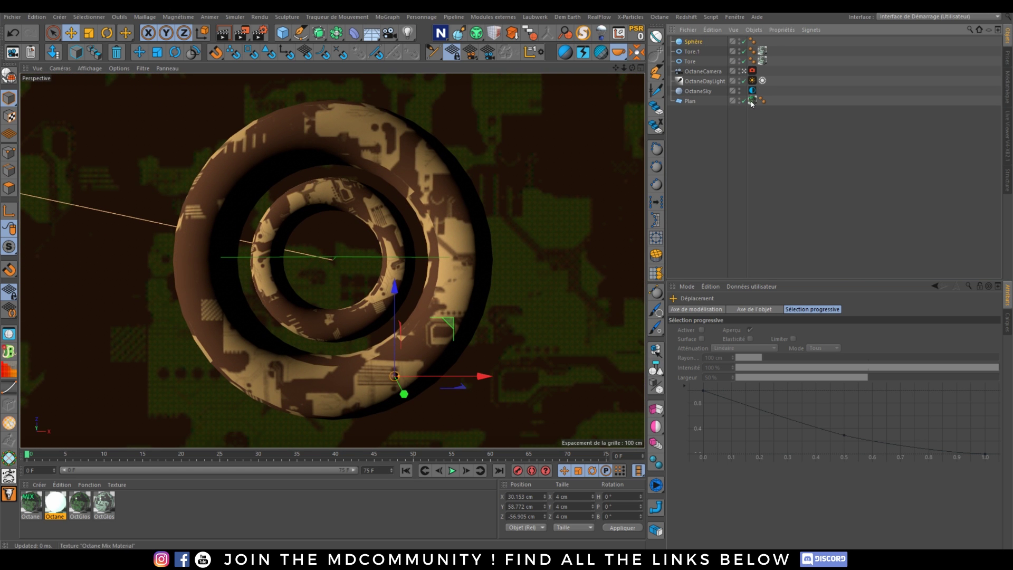
left_click(752, 101)
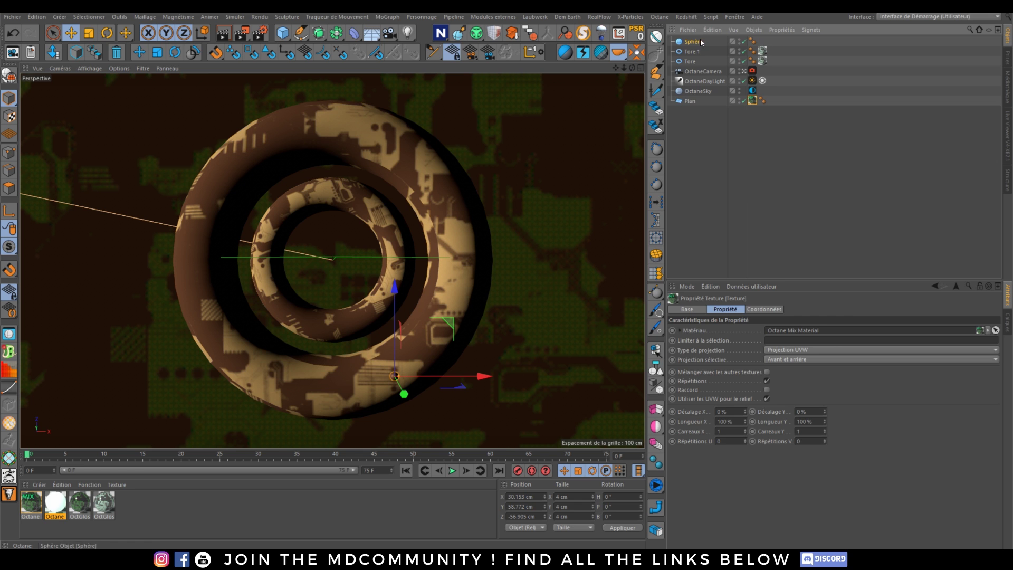
left_click(956, 110)
left_click(1007, 128)
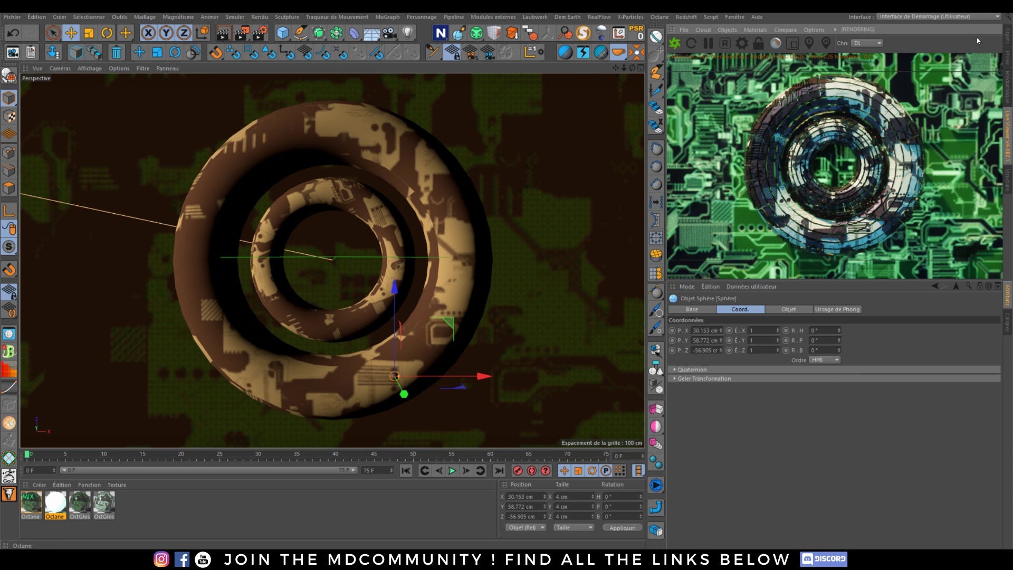
left_click(1006, 38)
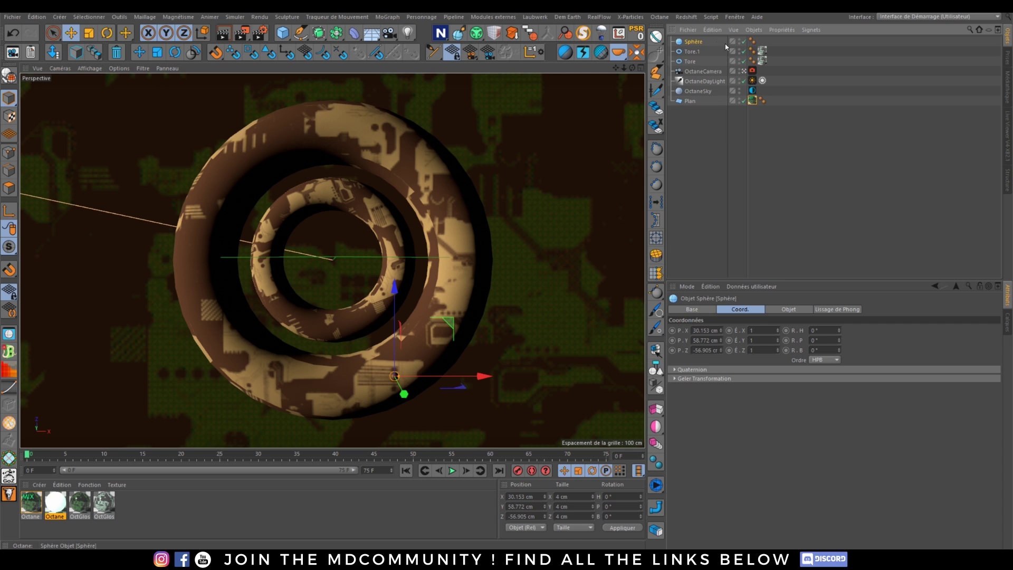
Set the sphere's segments to 48 and move it to about X 28 cm, Y 86 cm, Z -52 cm.
left_click(788, 309)
left_click(735, 340)
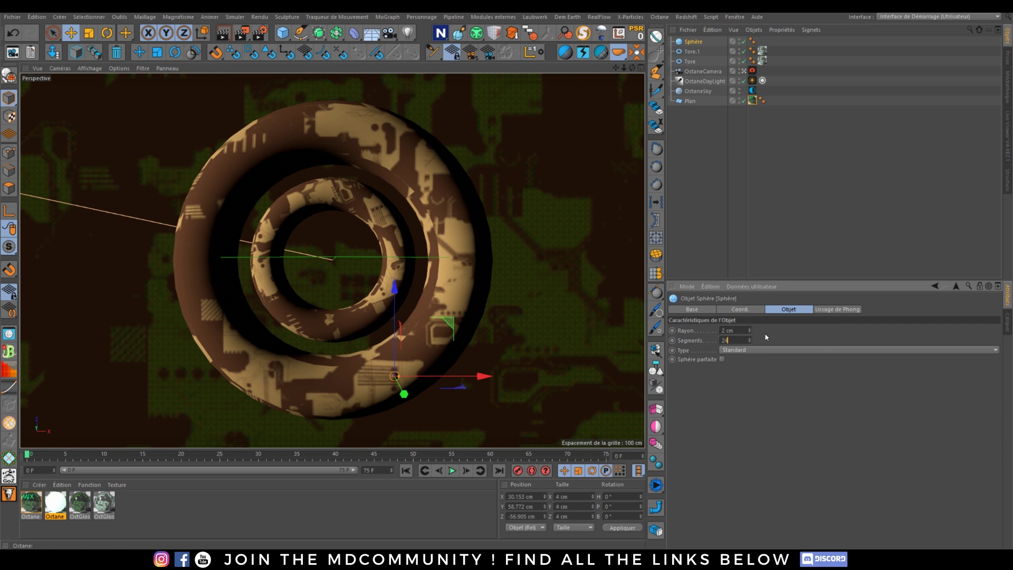
type("*2")
key("Return")
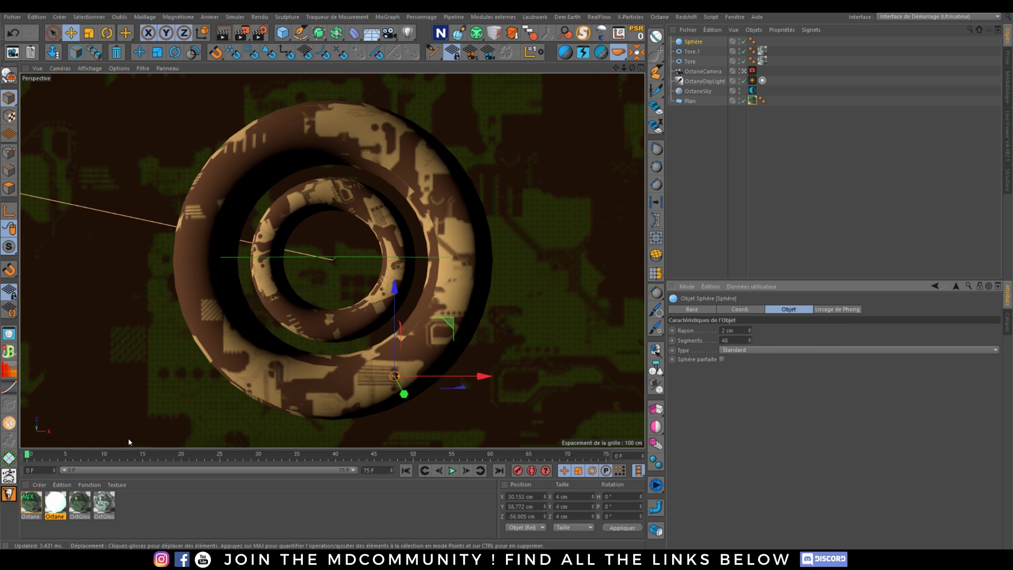
left_click_drag(407, 400, 401, 352)
left_click_drag(491, 379, 485, 379)
Duplicate the white emissive Octane material, apply the copy to the sphere, and show the live render.
double_click(130, 504)
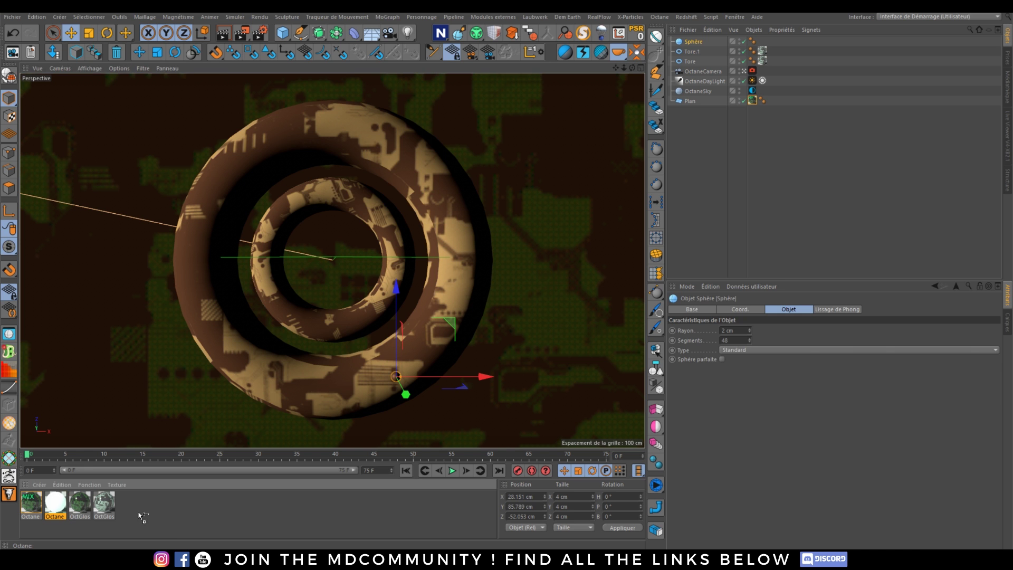
left_click_drag(129, 508, 702, 41)
left_click(1006, 134)
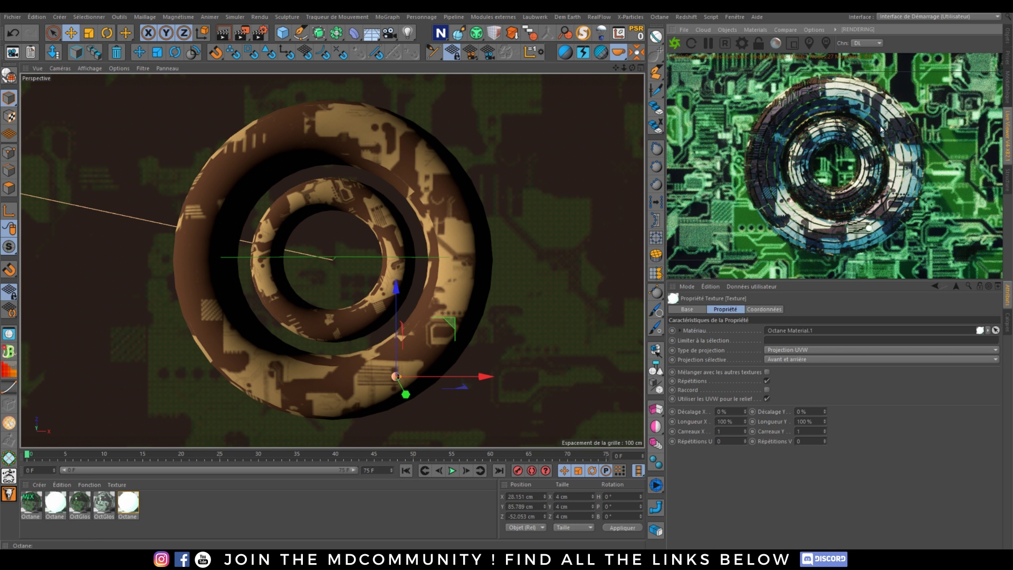
left_click(677, 46)
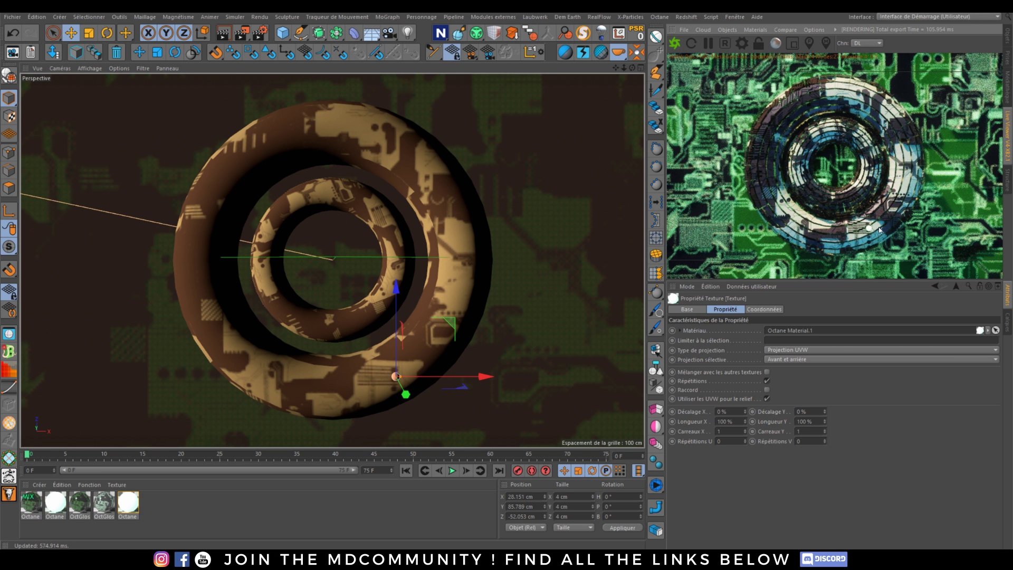
Turn off surface brightness in the copied material's emission and reduce its power to about 0.26.
double_click(128, 504)
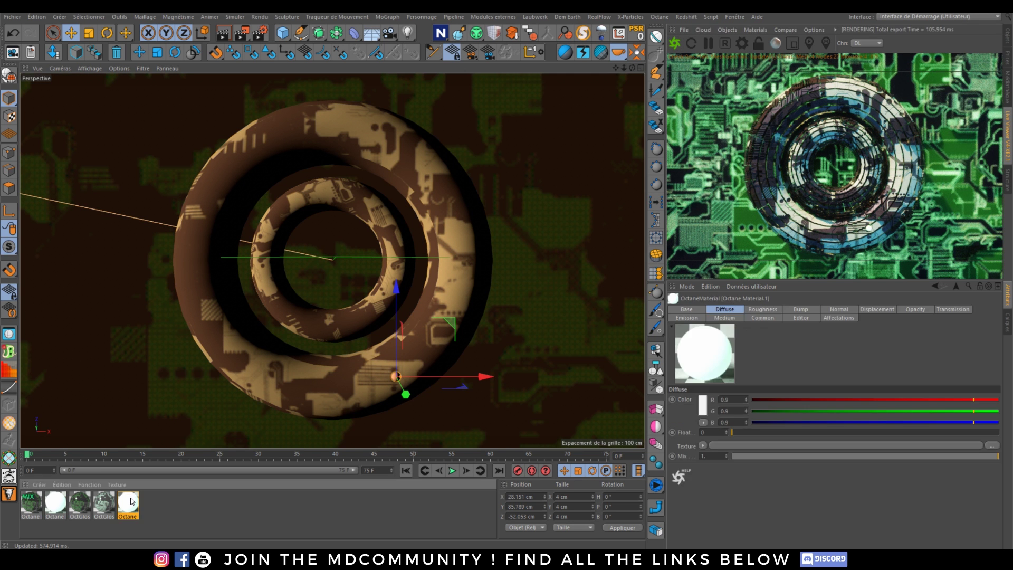
left_click(364, 111)
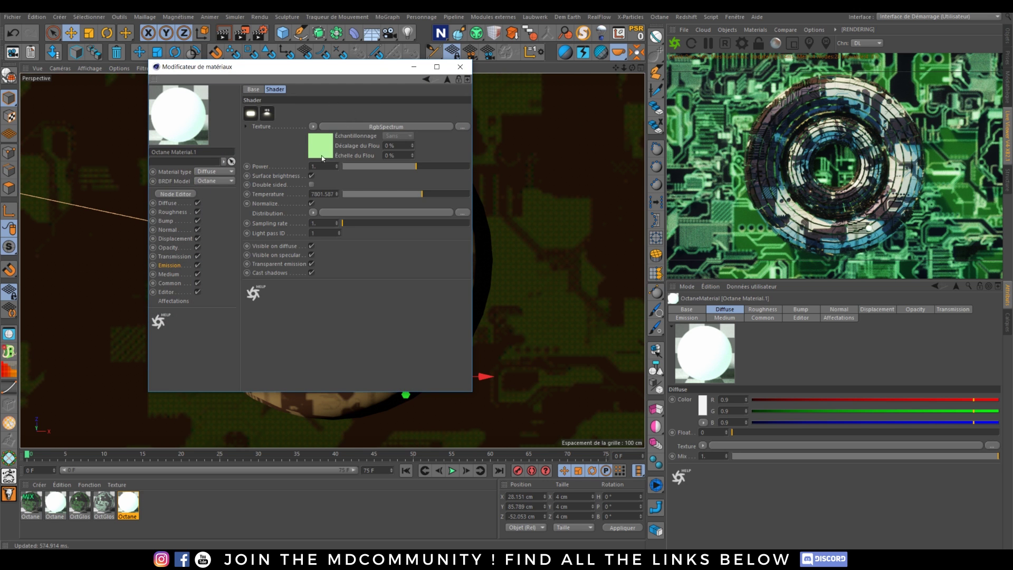
left_click(311, 176)
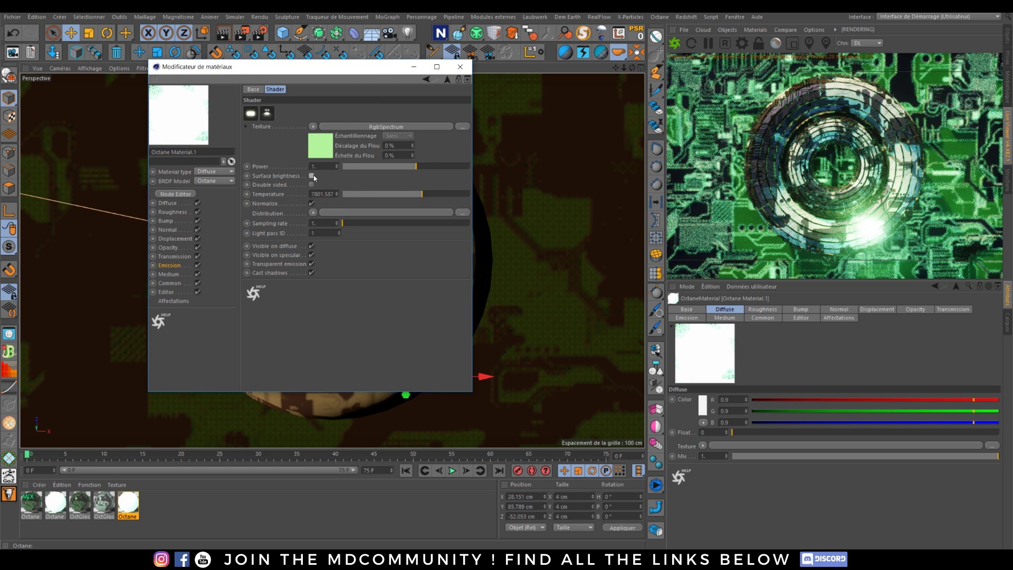
left_click_drag(416, 168, 400, 163)
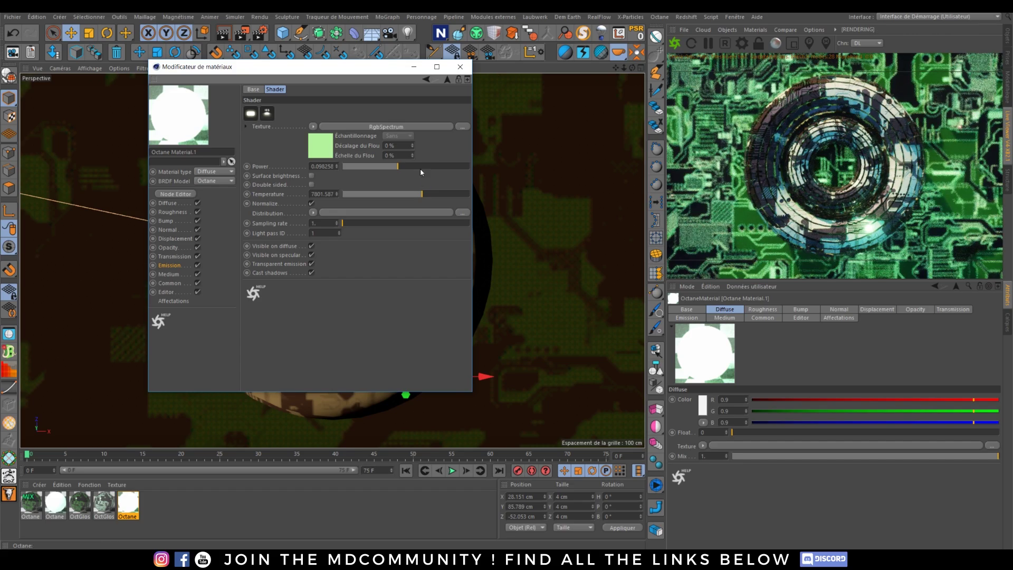
mouse_move(398, 167)
left_mouse_down()
mouse_move(385, 167)
mouse_move(405, 167)
left_mouse_up()
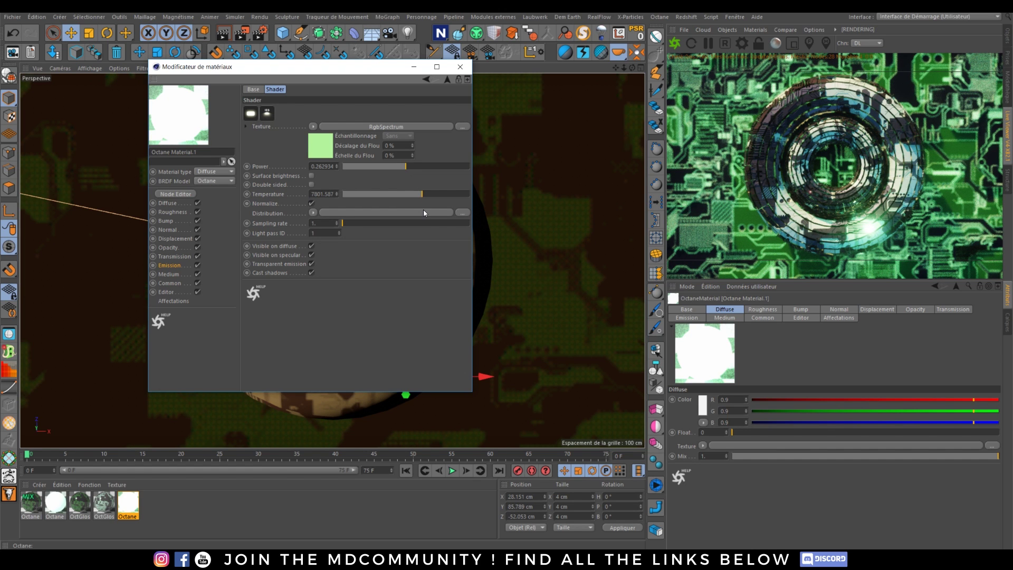
left_click(460, 66)
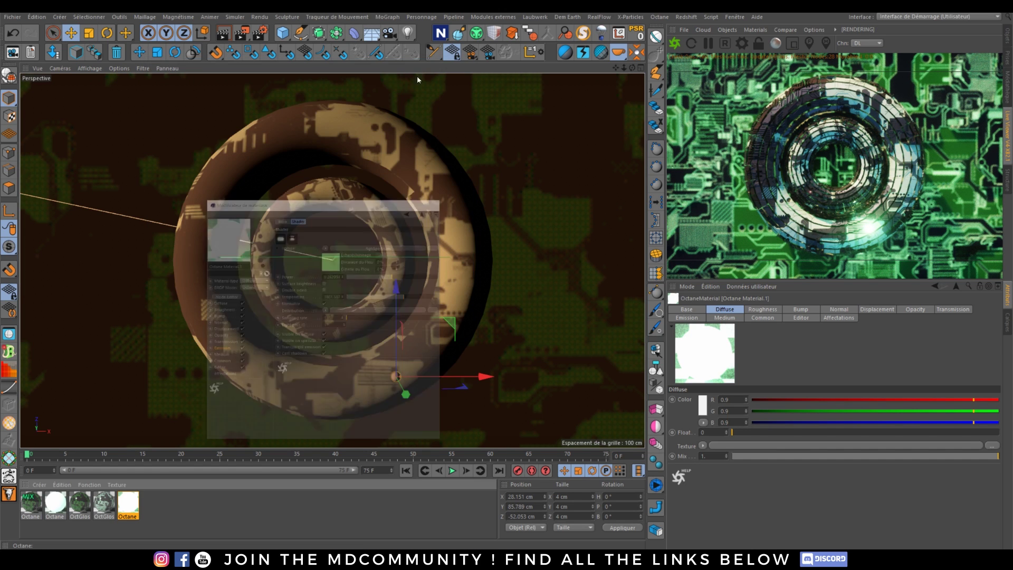
Shift the glowing sphere to about Z -53 cm, place a copy at about X -36 cm, Z 53 cm, and reselect the original.
left_click_drag(395, 322, 396, 326)
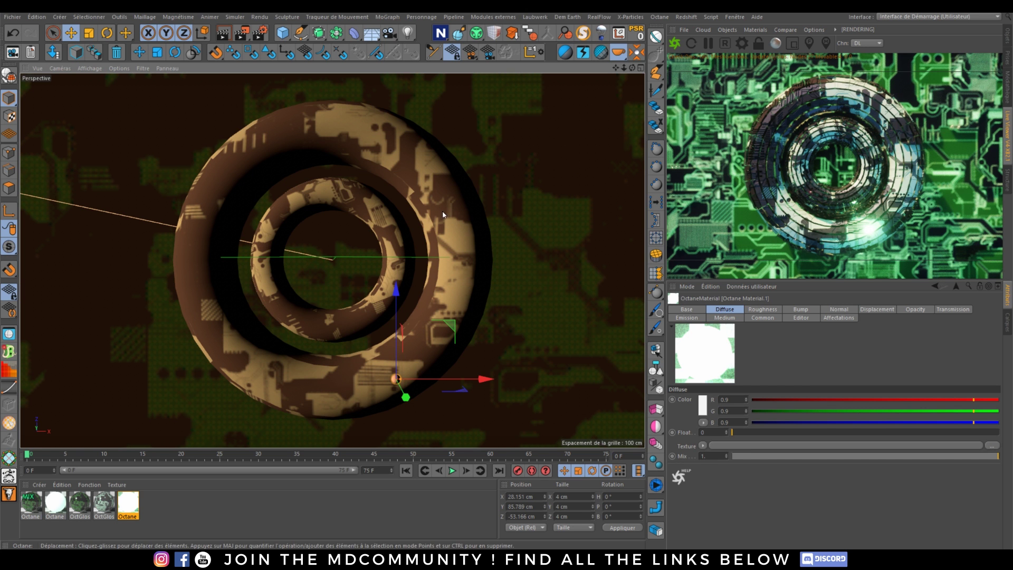
left_click_drag(401, 292, 405, 84)
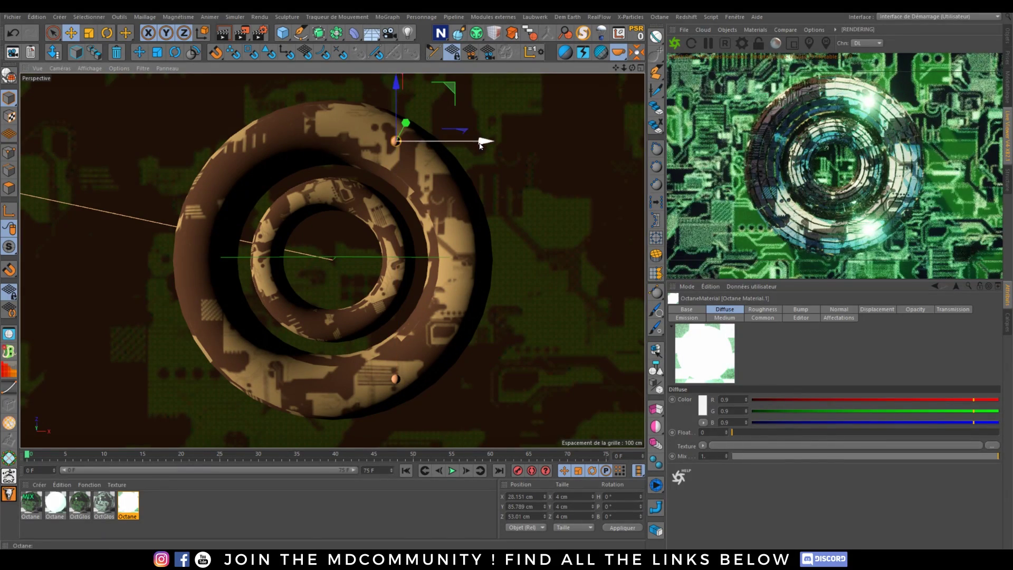
left_click_drag(482, 142, 338, 141)
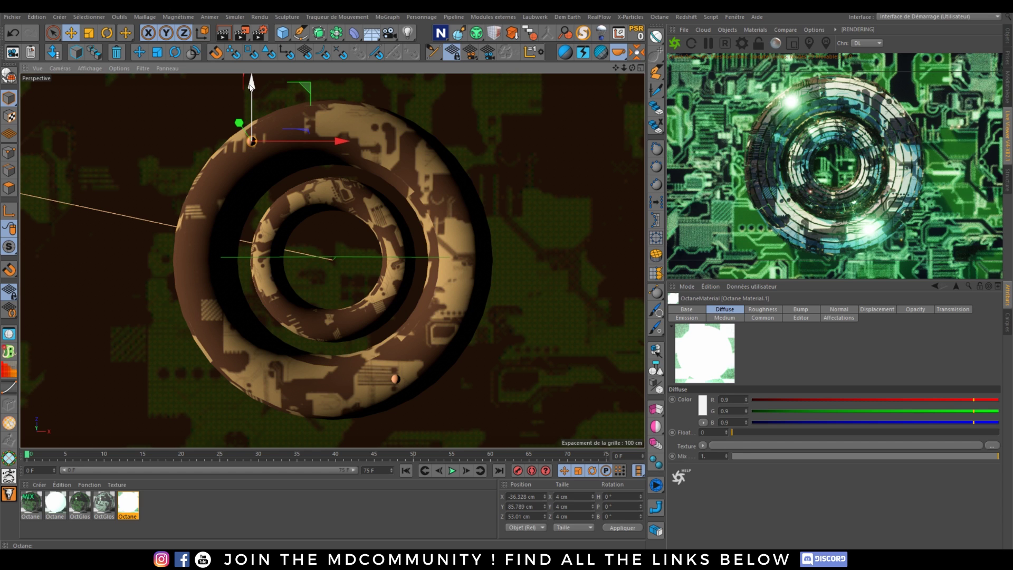
left_click(395, 378)
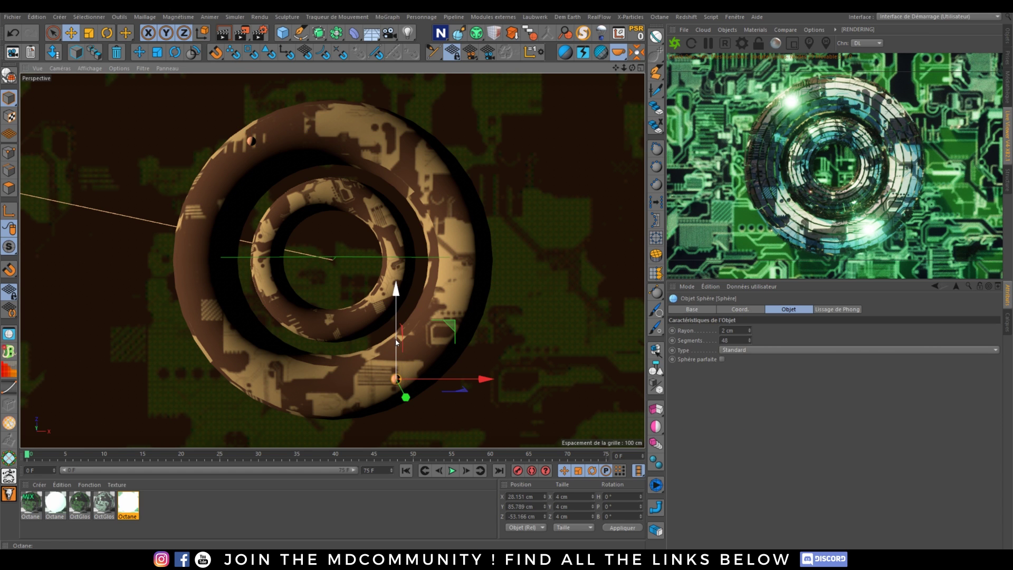
Move the glowing sphere on the ring's lower part to about X 38 cm, Z -47 cm, and put away the reference picture.
left_click_drag(396, 342, 397, 328)
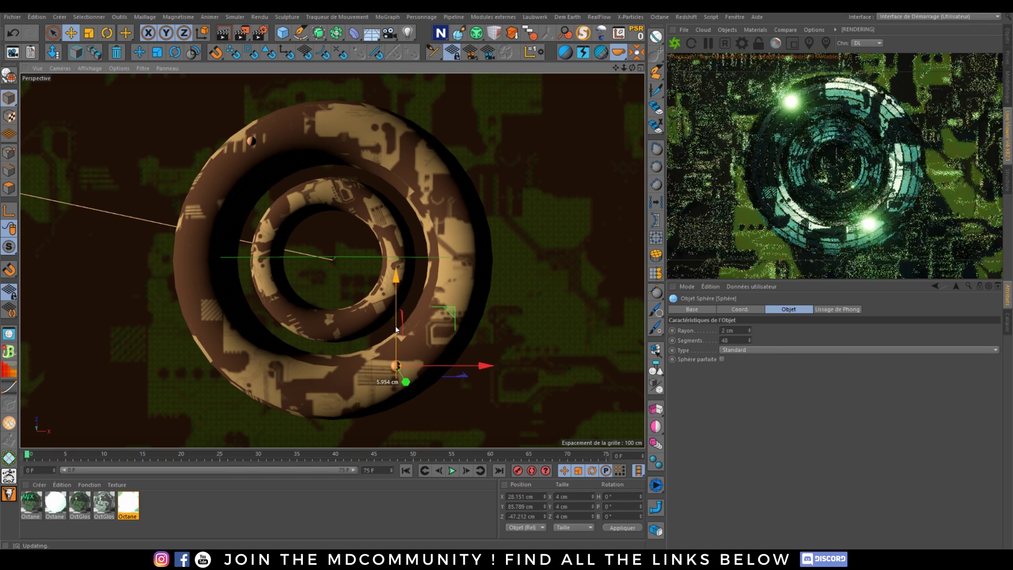
left_click_drag(476, 367, 499, 368)
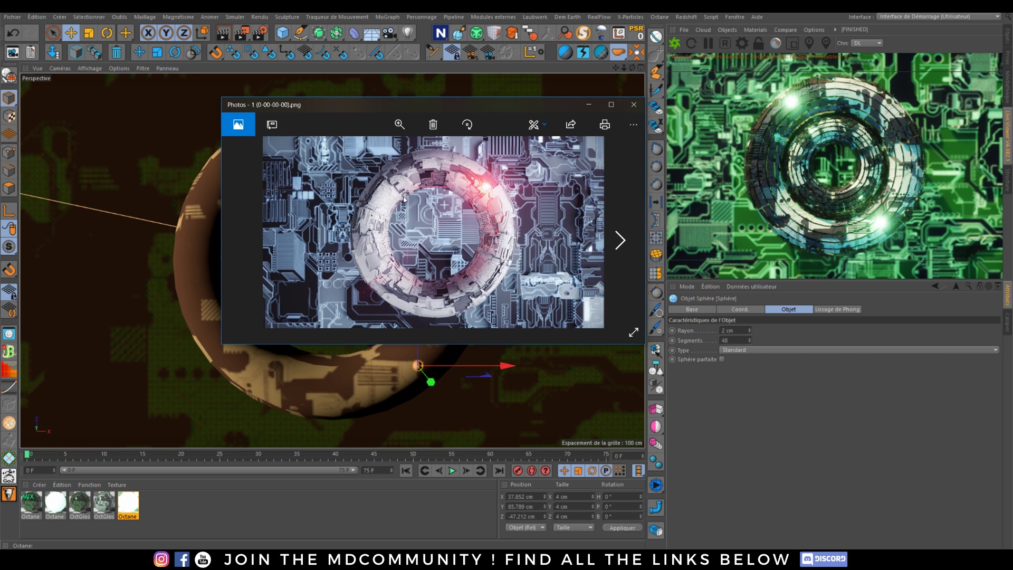
left_click(611, 104)
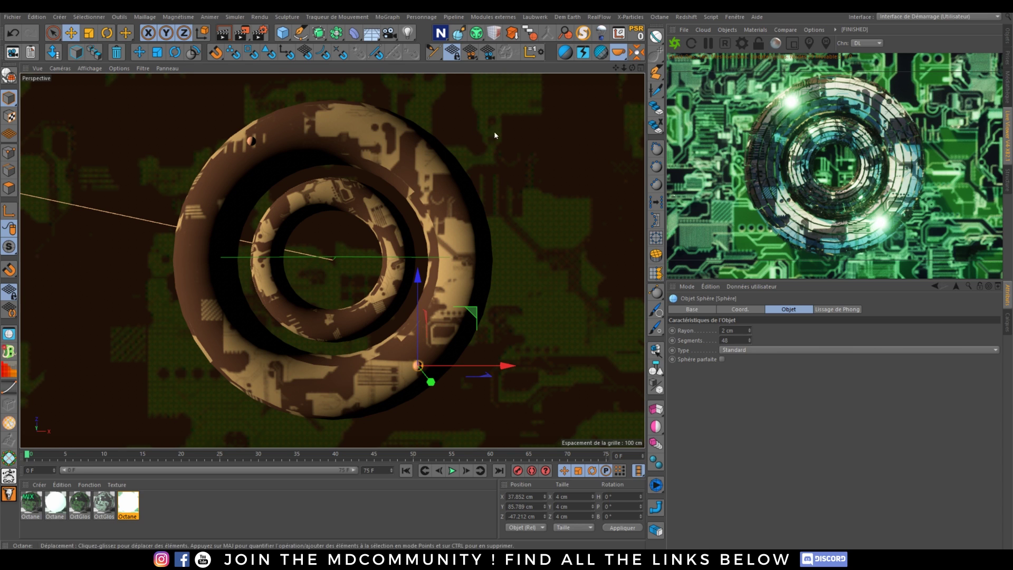
Bring up the Octane render settings in an enlarged window and set the kernel to Pathtracing.
left_click(742, 43)
left_click_drag(138, 16, 488, 146)
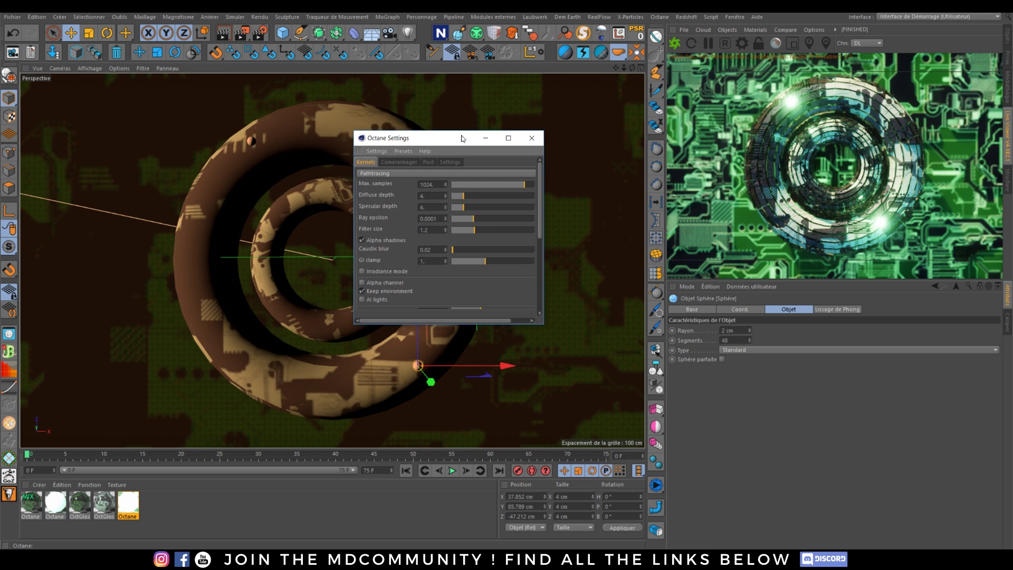
left_click_drag(543, 327, 590, 446)
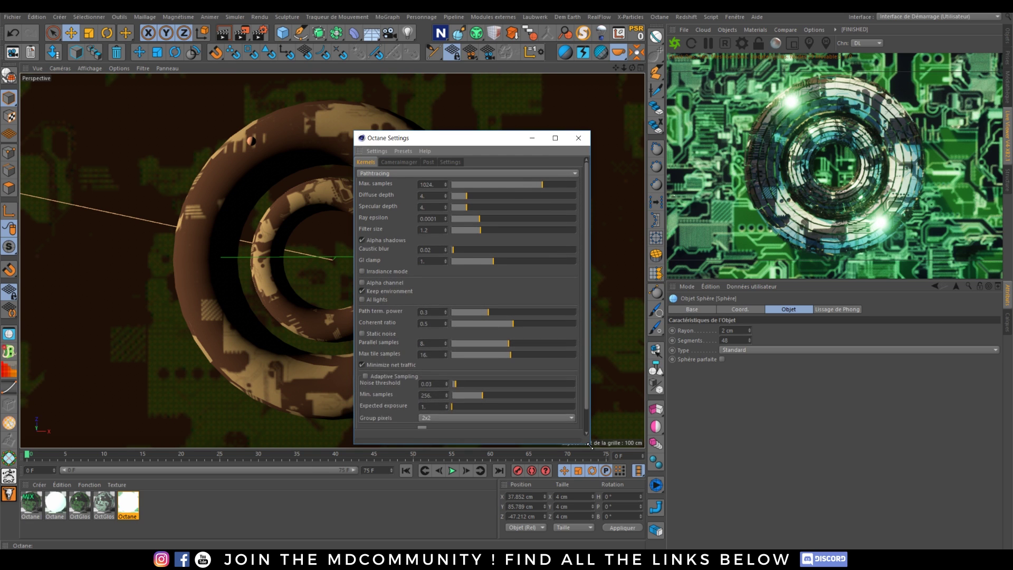
left_click(388, 175)
left_click(391, 201)
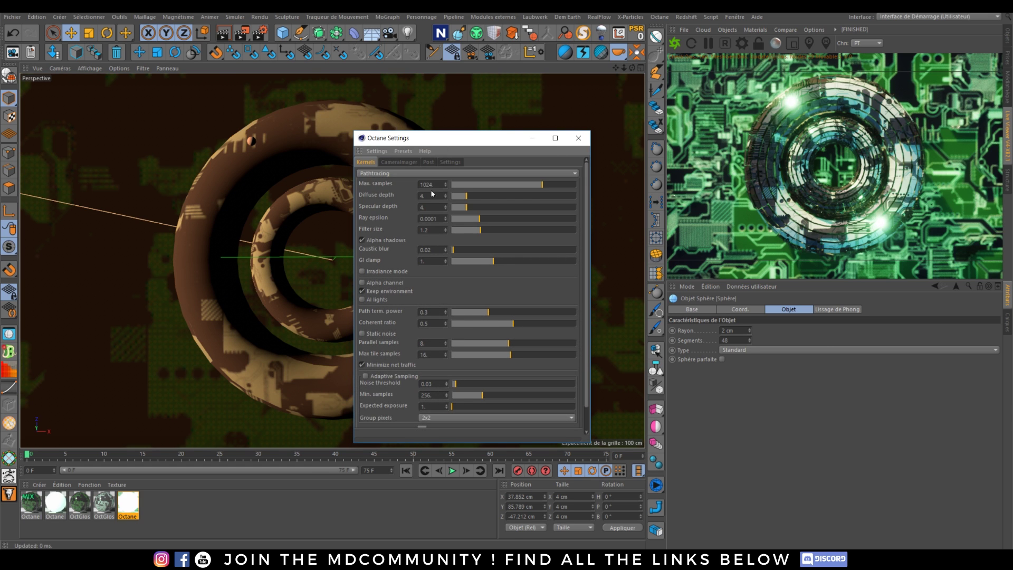
Review the Pathtracing kernel's max samples, diffuse depth and specular depth settings.
key("Tab")
left_click_drag(430, 210, 394, 216)
left_click(401, 220)
left_click_drag(441, 185, 399, 179)
left_click(408, 202)
left_click(405, 201)
left_click_drag(588, 182, 589, 226)
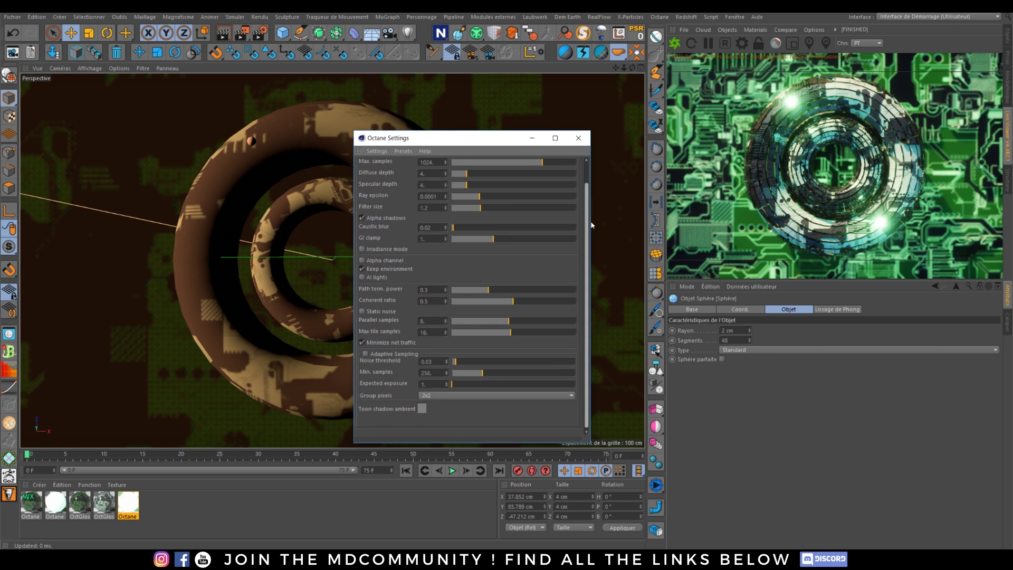
double_click(432, 173)
double_click(430, 185)
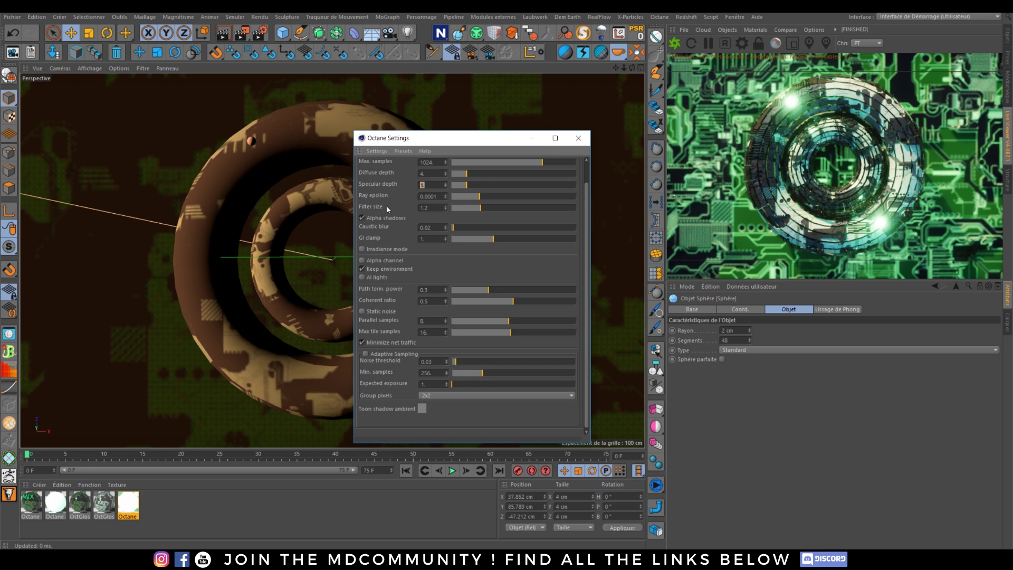
left_click(388, 205)
Set the Pathtracing coherent ratio to 0.2, parallel samples to 16 and max tile samples to 32.
double_click(423, 300)
type("0.2")
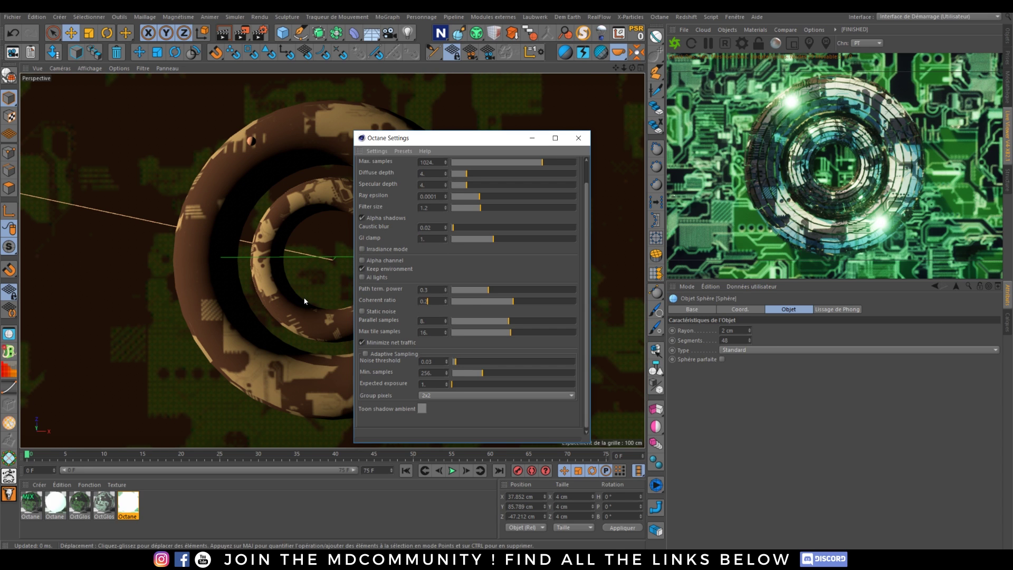
key("Return")
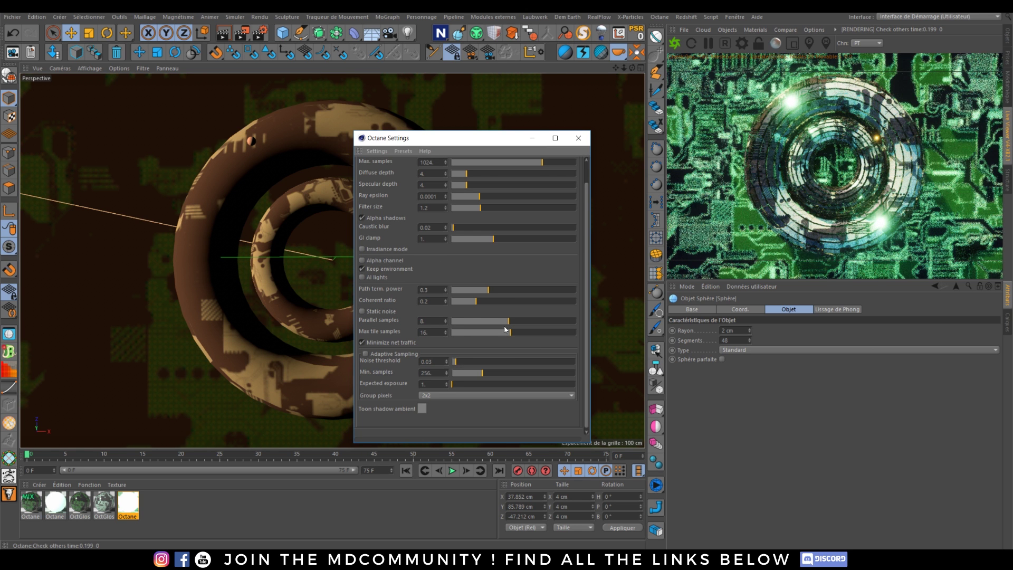
left_click_drag(509, 322, 578, 323)
left_click_drag(509, 332, 576, 332)
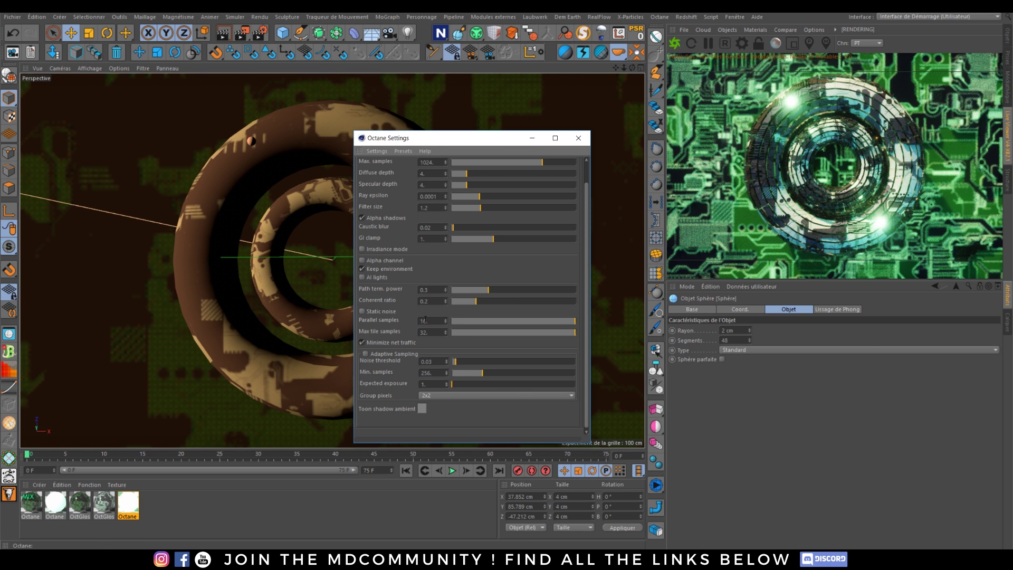
Enable adaptive sampling in the Pathtracing kernel, close the Octane settings and pause the live render.
double_click(436, 332)
left_click(437, 347)
left_click(365, 354)
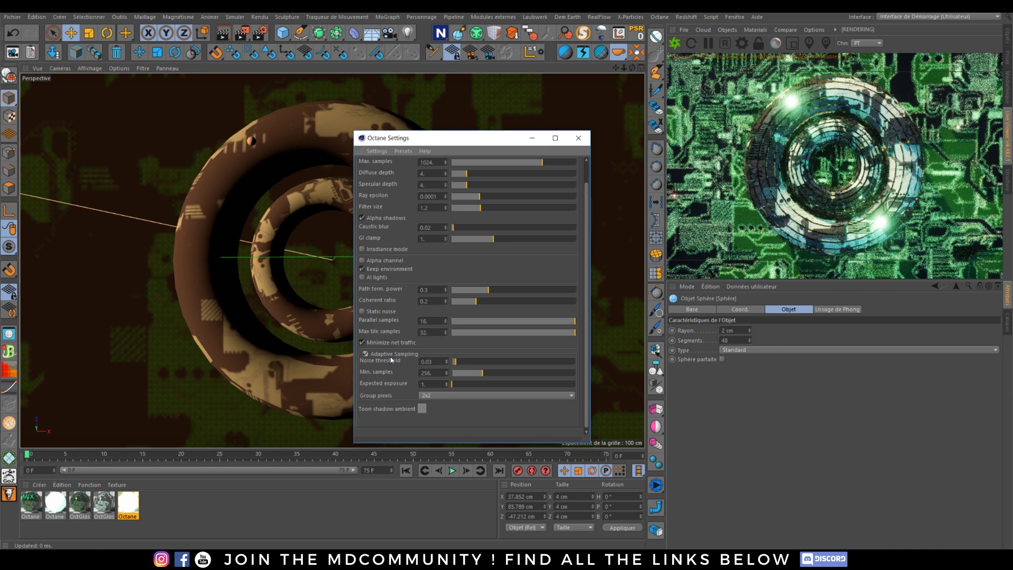
scroll(584, 235, "up", 2)
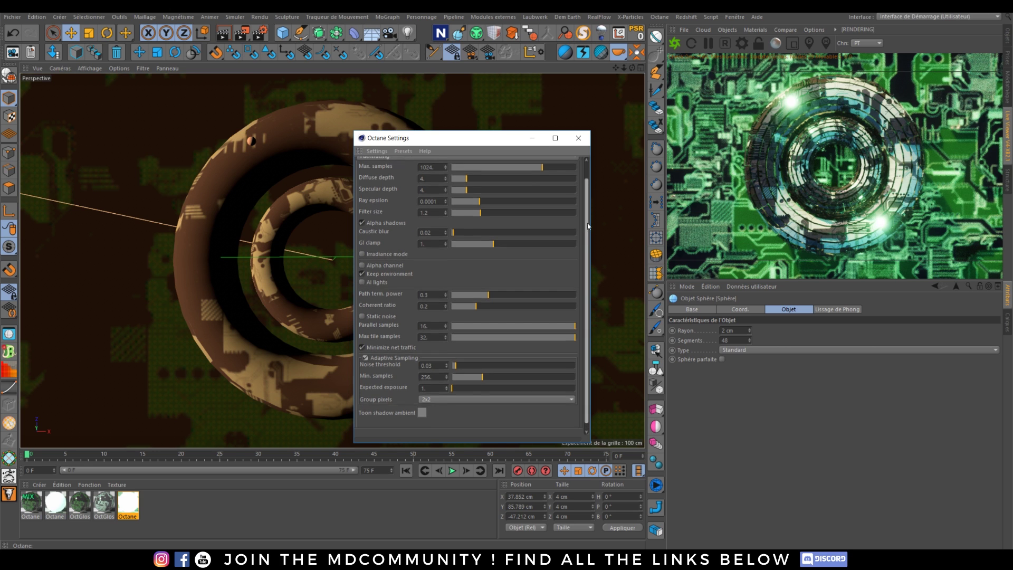
left_click(578, 138)
left_click(712, 43)
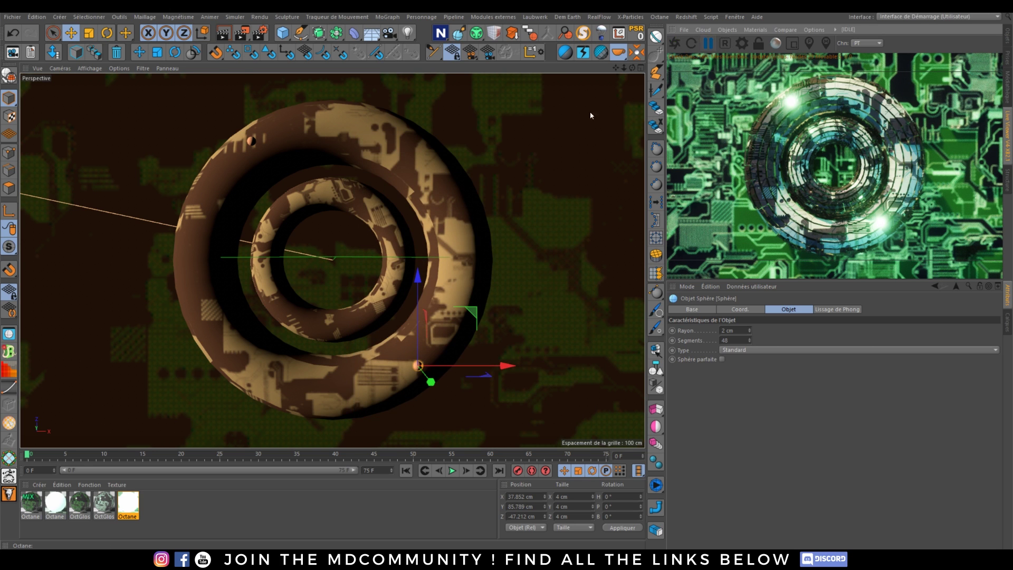
Set the render's save path to a file named 3 in the Images 3D folder and close the render settings.
left_click(260, 33)
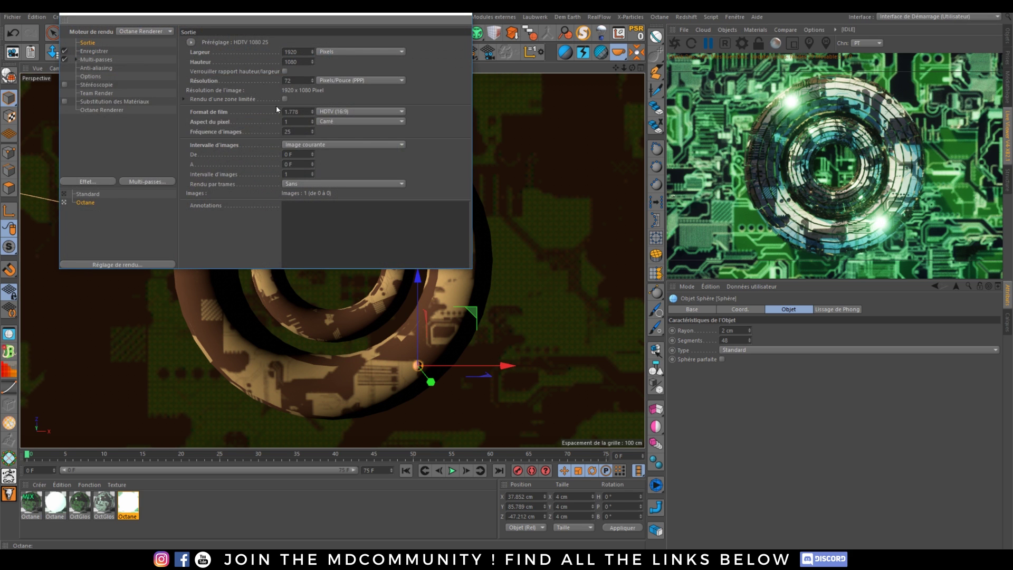
left_click(95, 52)
left_click(452, 60)
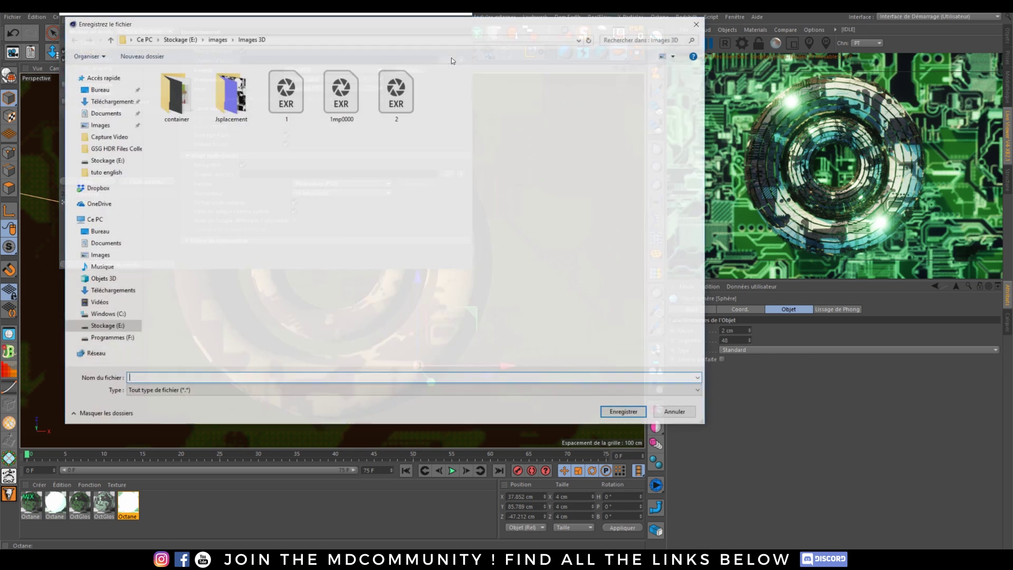
type("3")
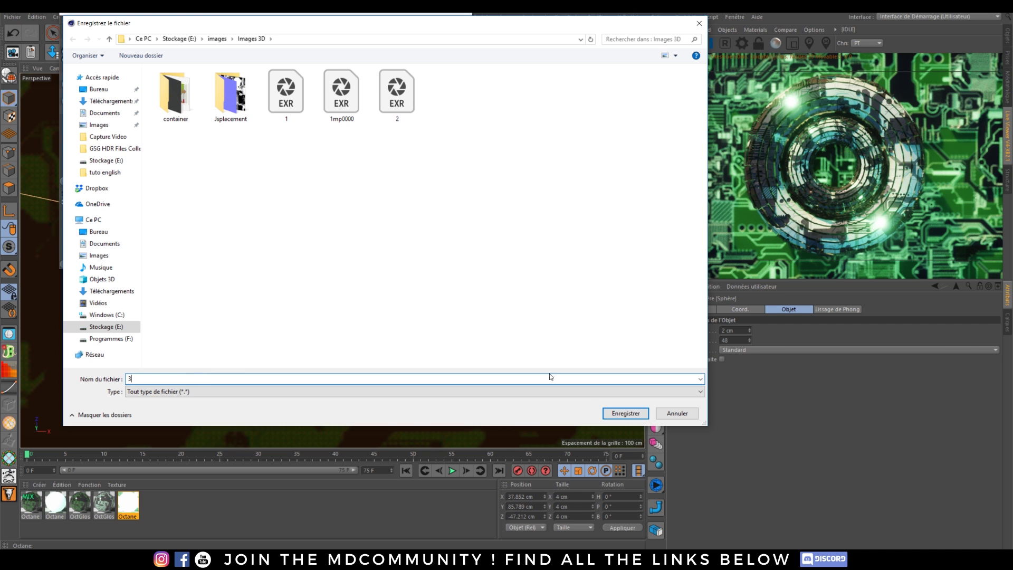
left_click(626, 413)
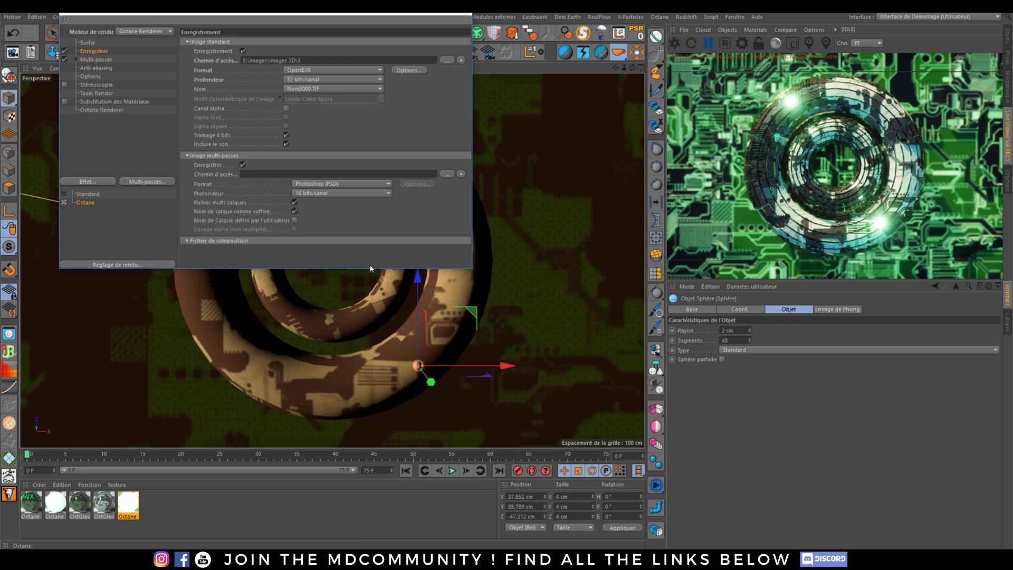
left_click(467, 16)
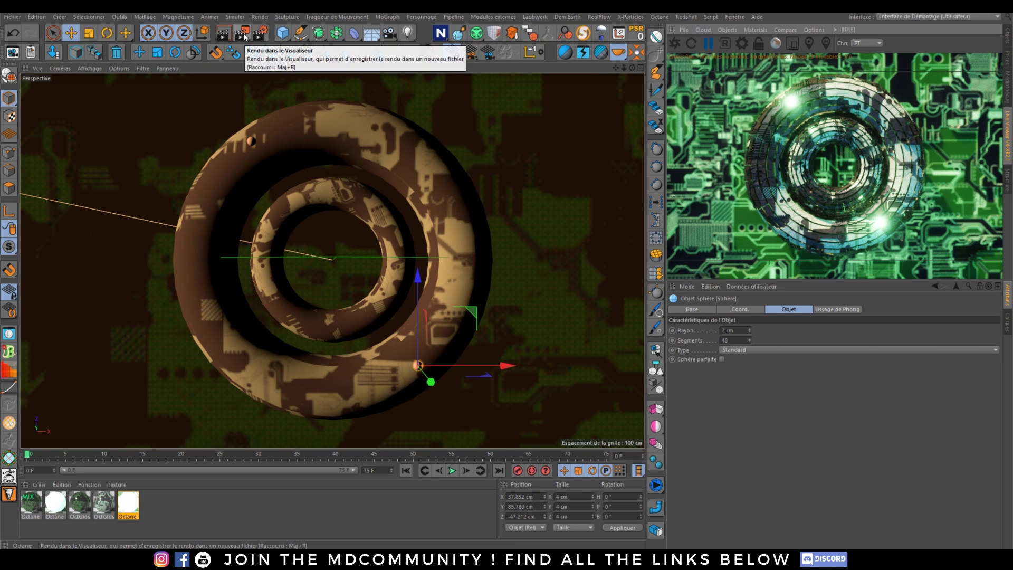
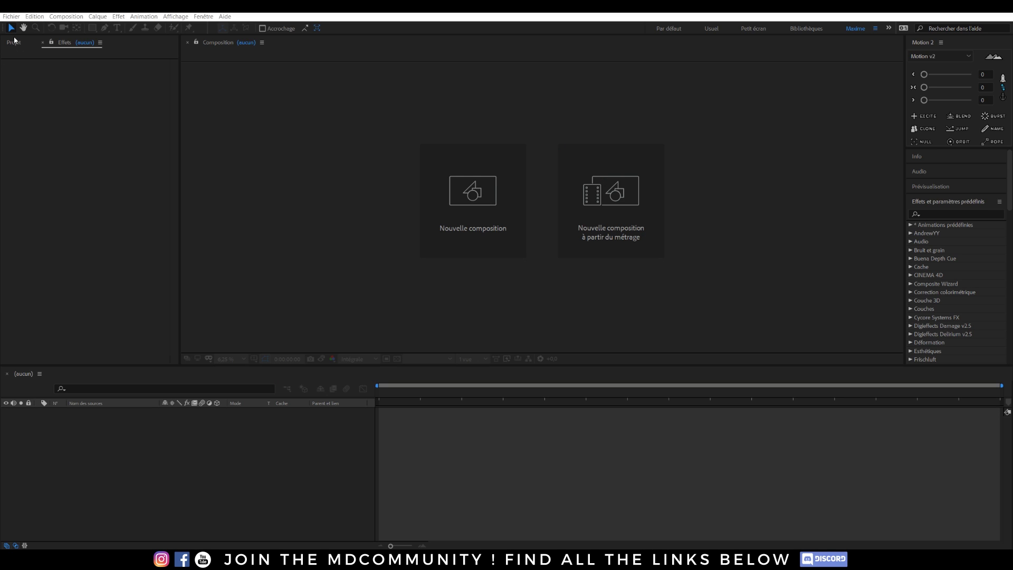
Switch to After Effects and import the EXR render sequence from the Images 3D folder.
left_click(12, 16)
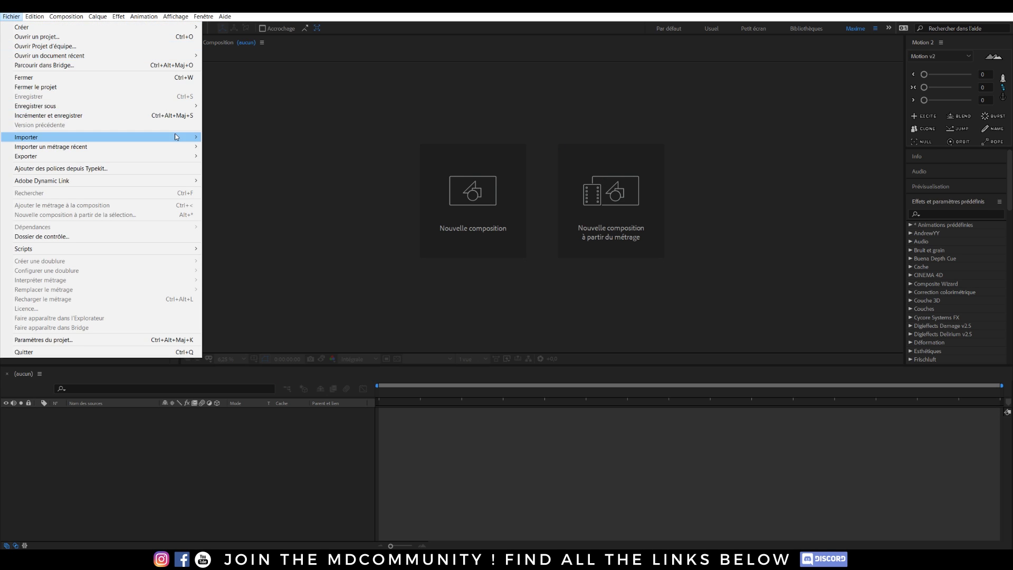
mouse_move(176, 137)
left_click(219, 137)
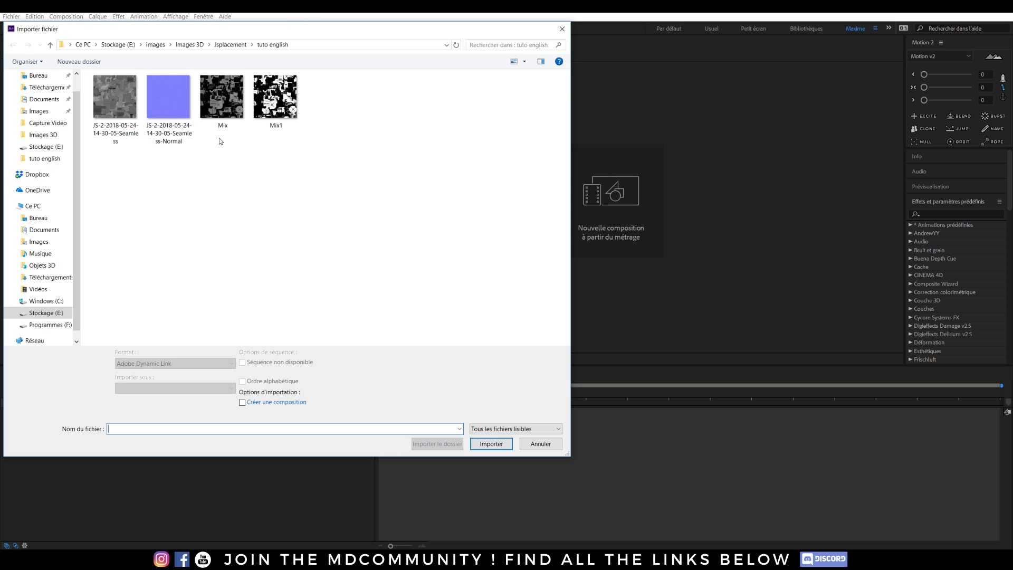
left_click(230, 44)
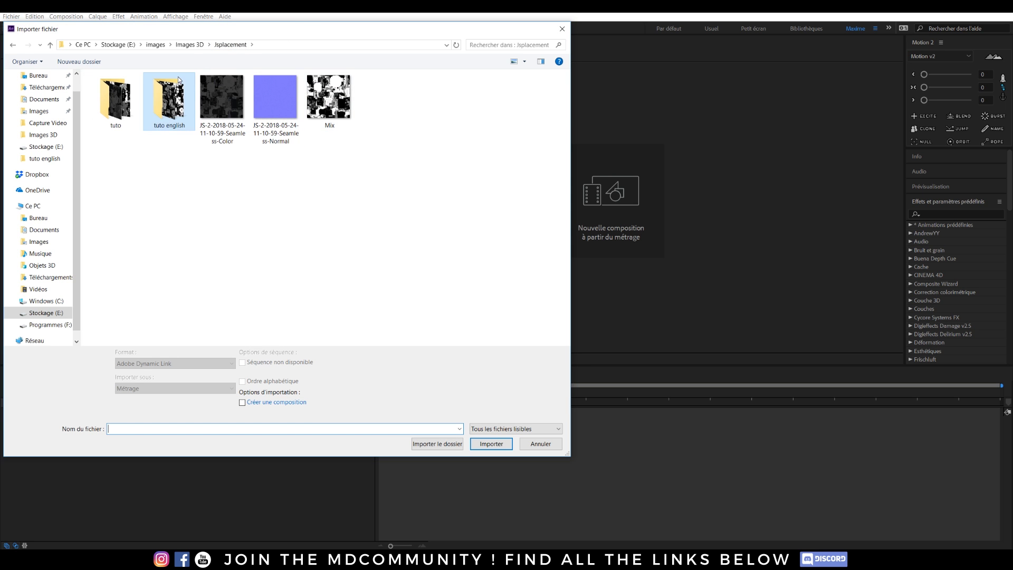
left_click(191, 47)
double_click(376, 115)
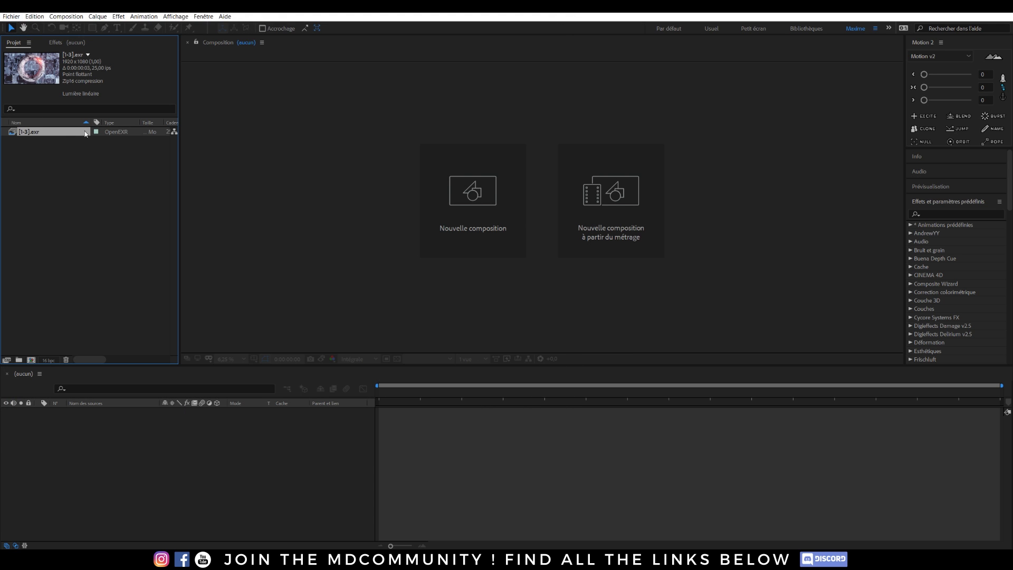
Create a composition from [1-3].exr and trim it to the work area starting at frame 0:00:00:02.
left_click_drag(39, 131, 314, 278)
left_click(810, 395)
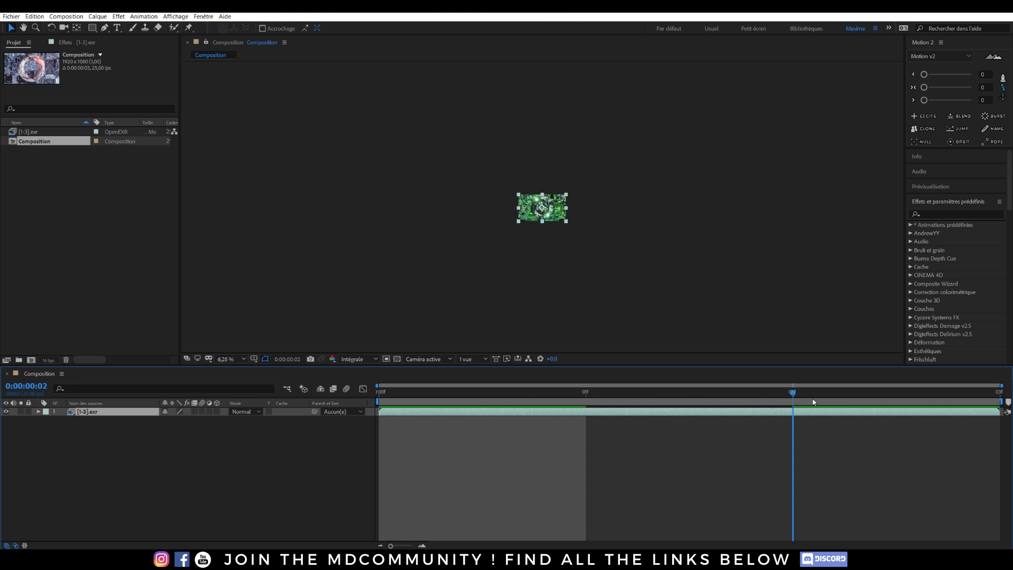
scroll(541, 245, "up", 4)
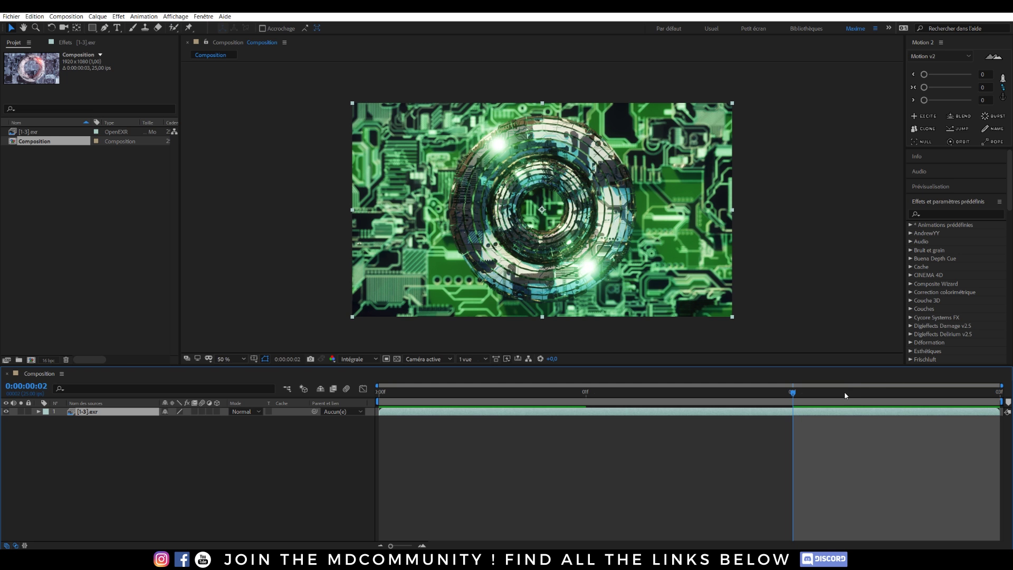
key("b")
right_click(851, 406)
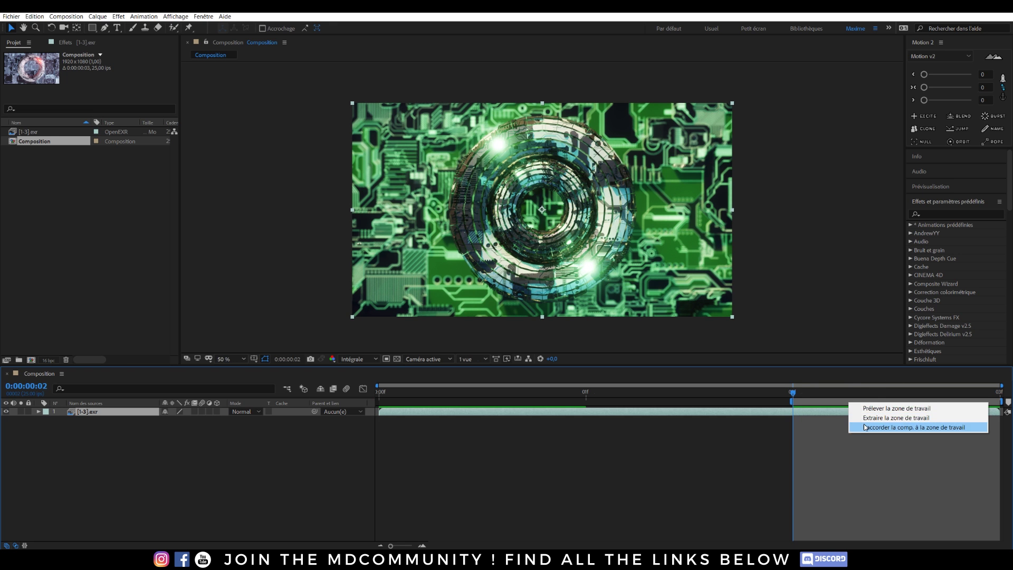
left_click(915, 427)
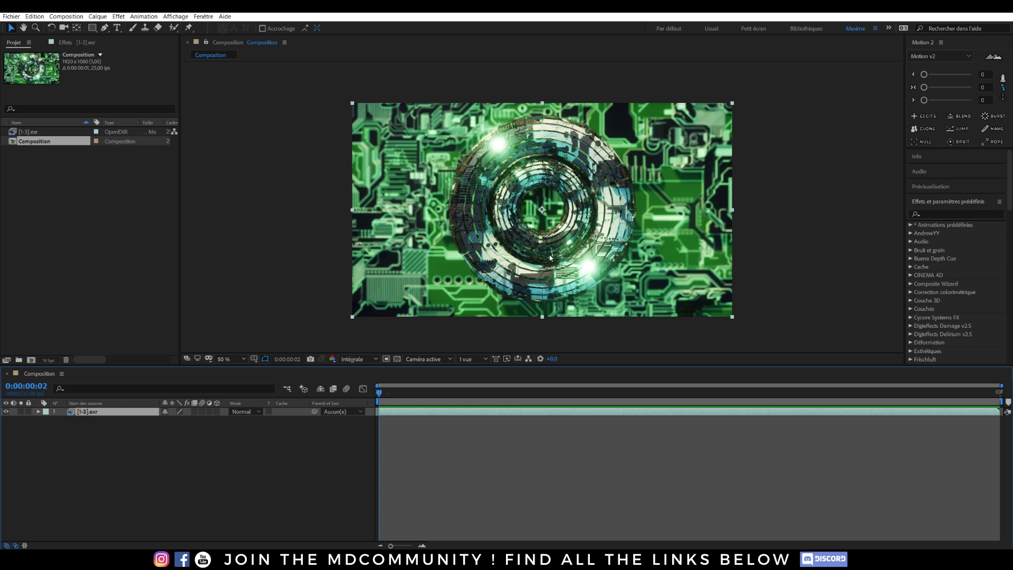
Add an adjustment layer above the render, apply the Looks effect to it and bring up the look editor.
left_click(90, 426)
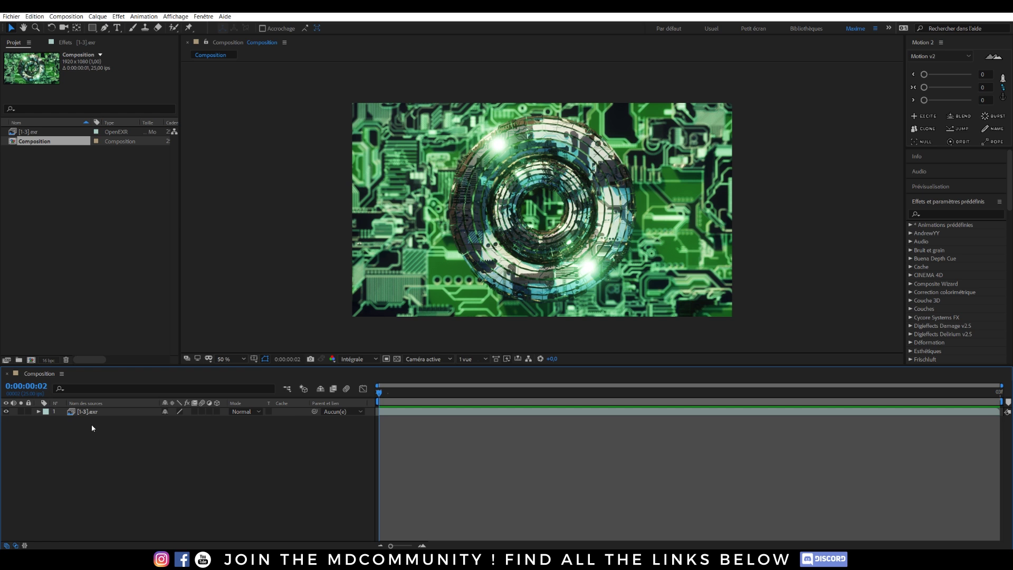
key("ctrl+alt+y")
key("ctrl+space")
left_click(10, 401)
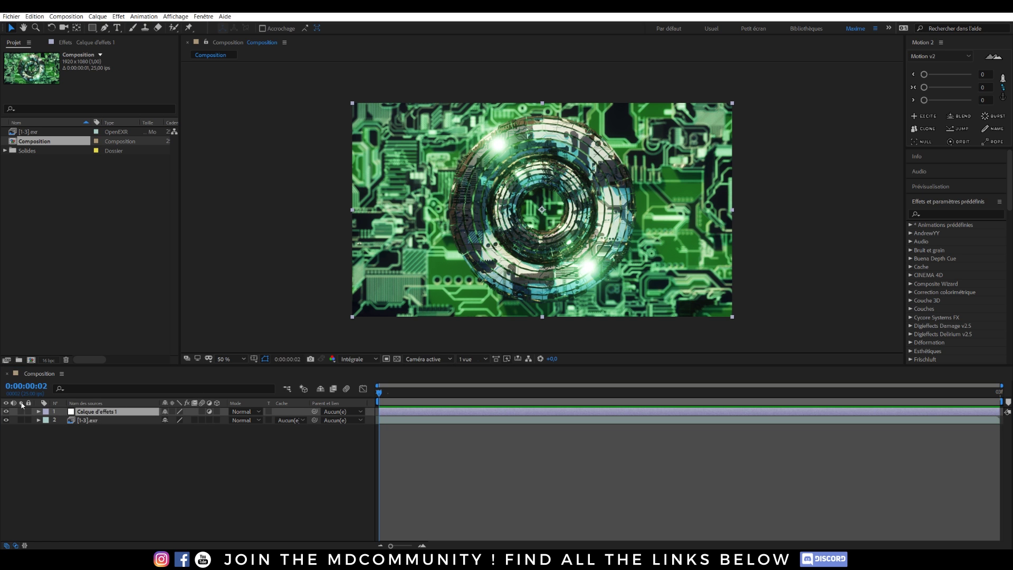
left_click(32, 90)
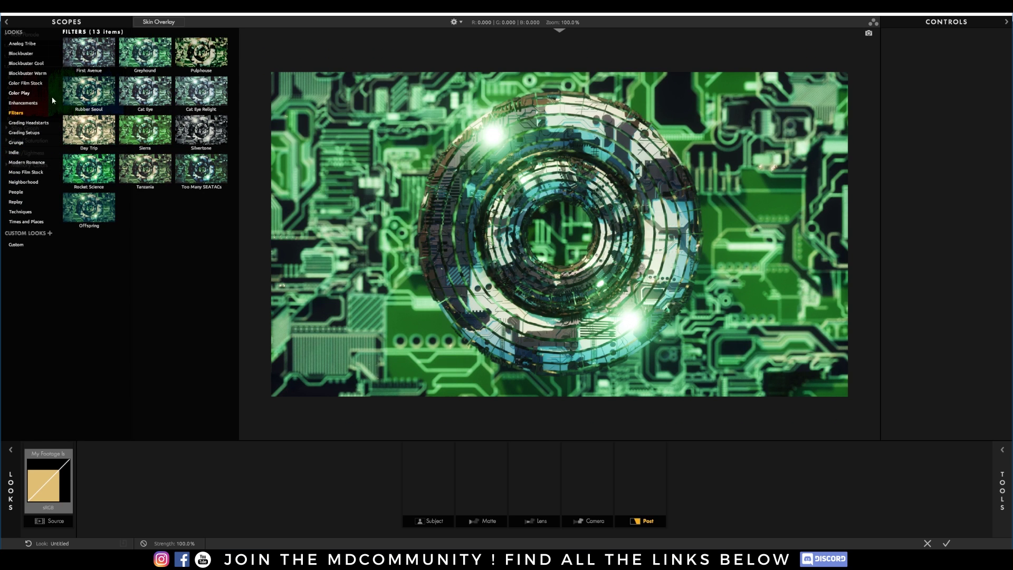
Try the Sierra and Too Many SEATACs filter looks, and apply the Offspring look to the adjustment layer.
left_click(145, 94)
left_click(140, 132)
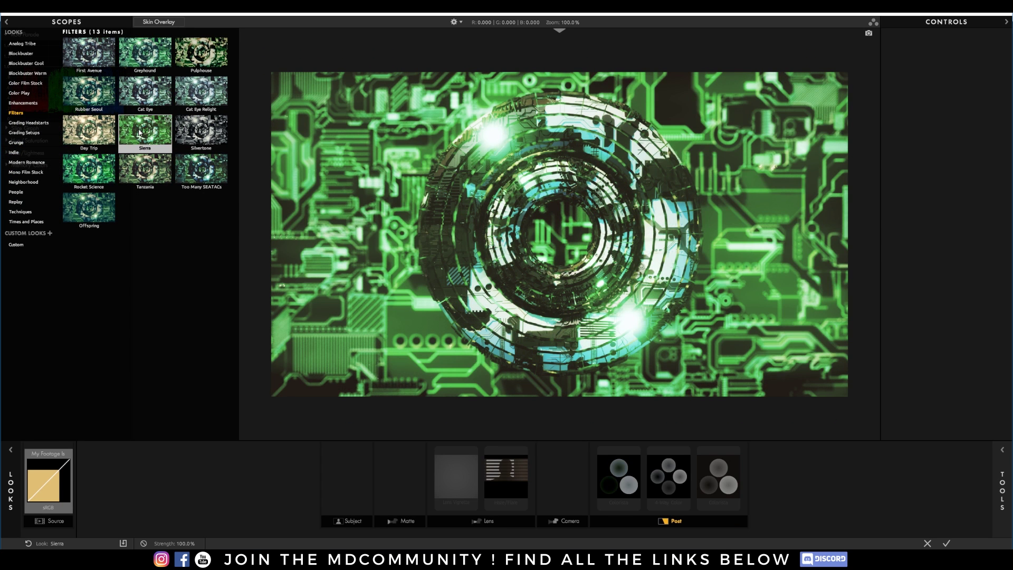
left_click(220, 182)
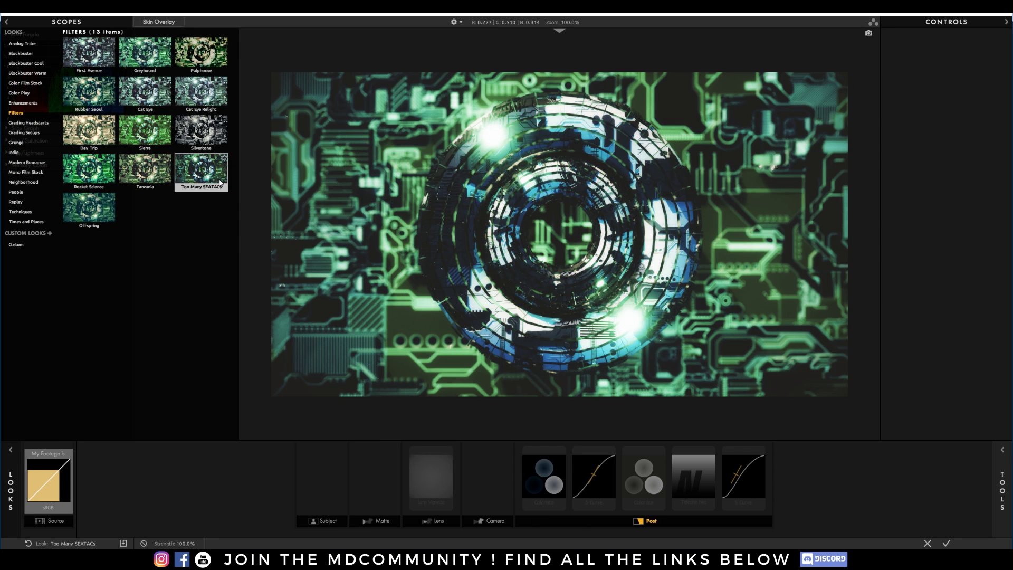
left_click(186, 220)
left_click(108, 218)
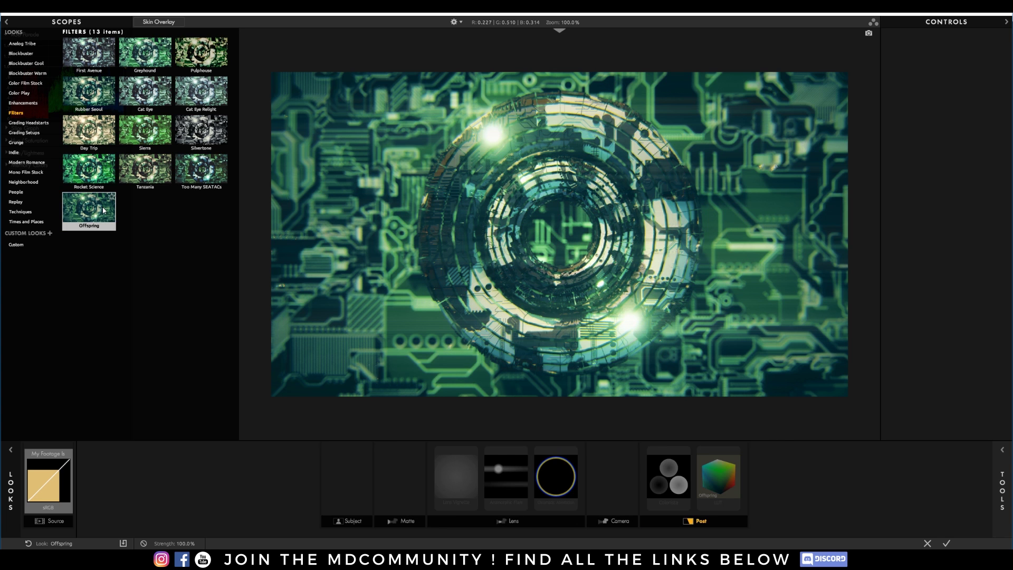
left_click(948, 544)
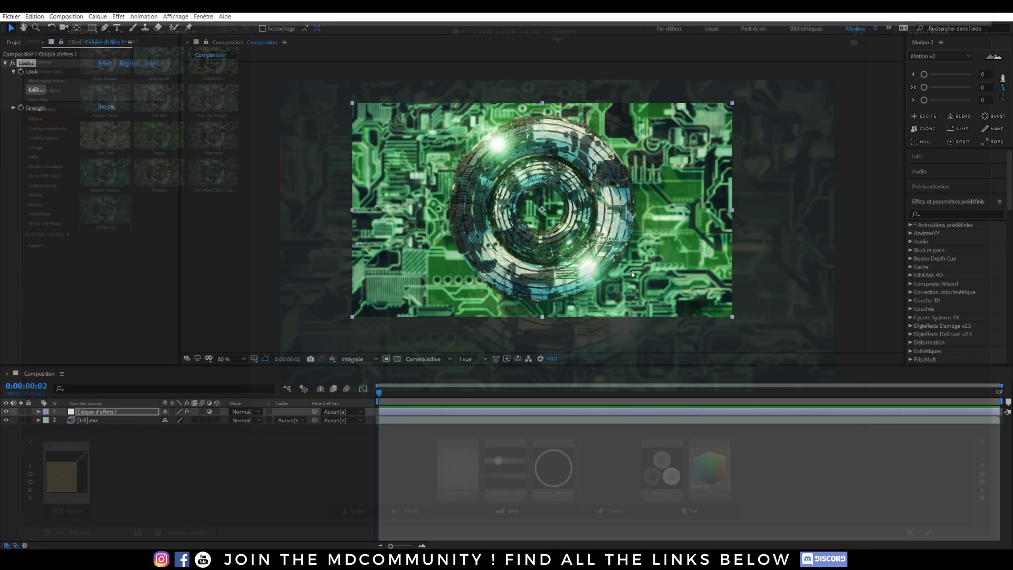
Set the strength of the Looks effect on the adjustment layer to 50%.
left_click(101, 108)
type("50")
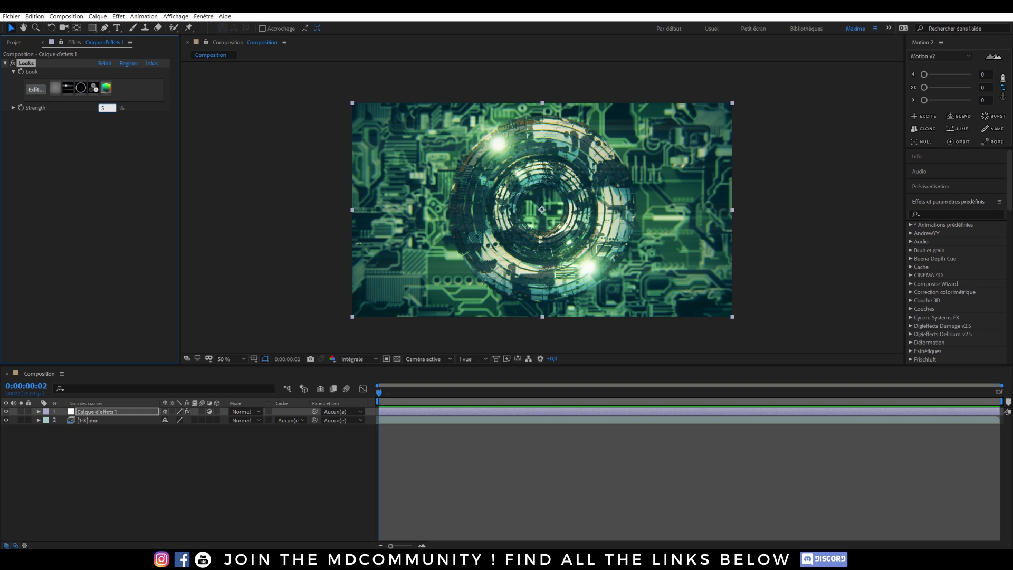
left_click(127, 140)
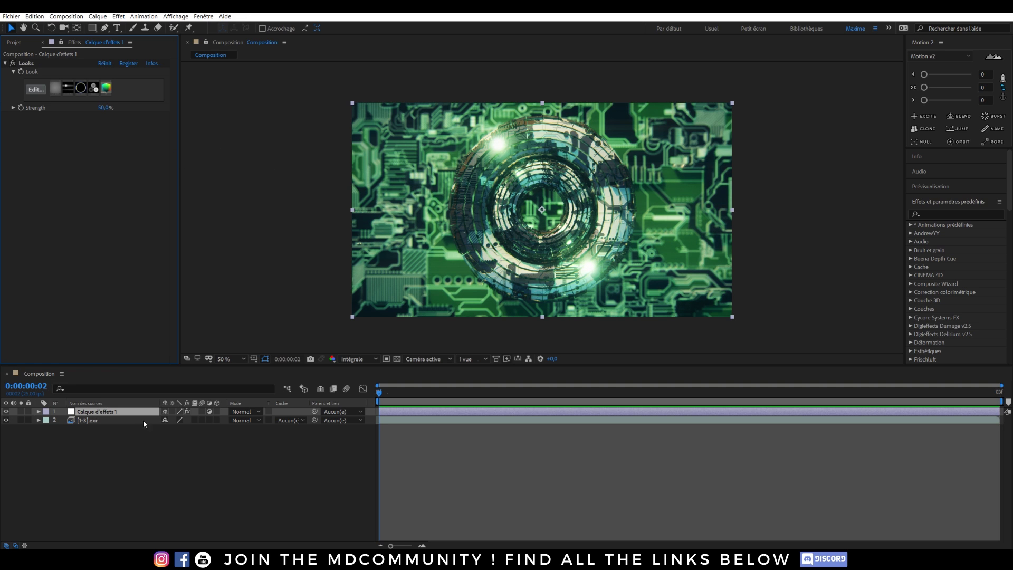
Apply the Mojo II effect to the adjustment layer with the footage type Video, keeping the Mojo preset.
key("ctrl+space")
left_click(98, 401)
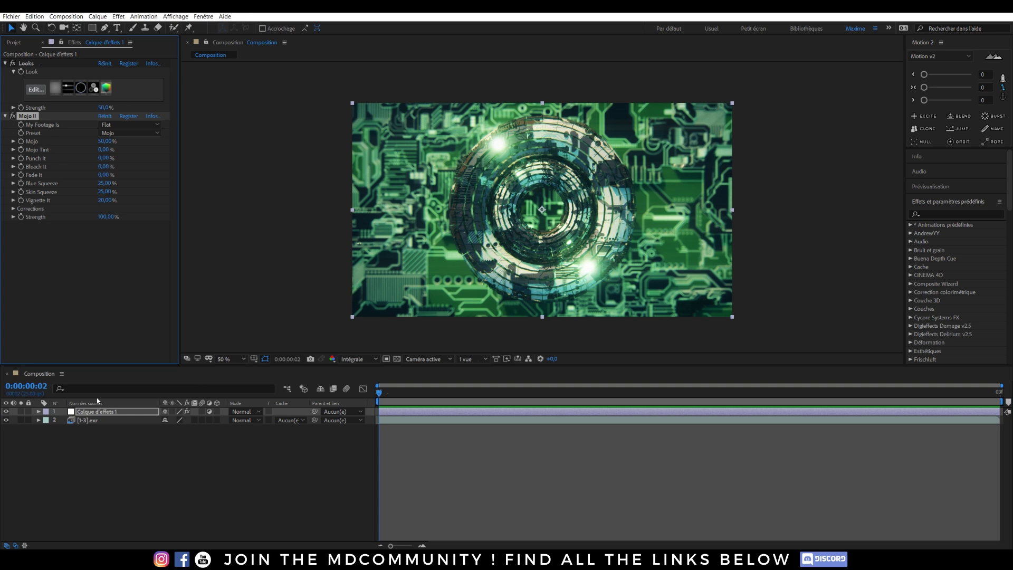
left_click(111, 134)
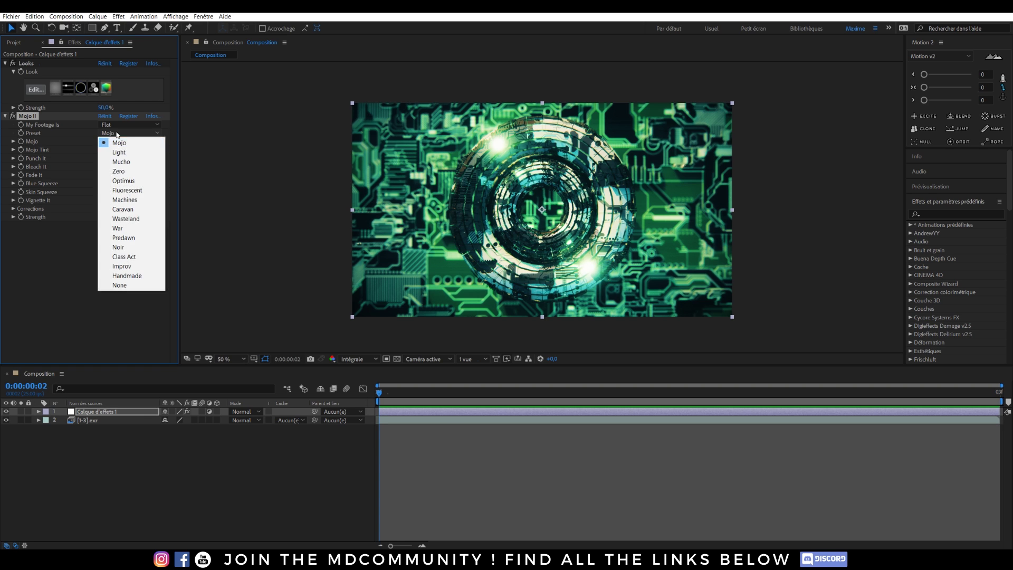
left_click(110, 125)
left_click(109, 134)
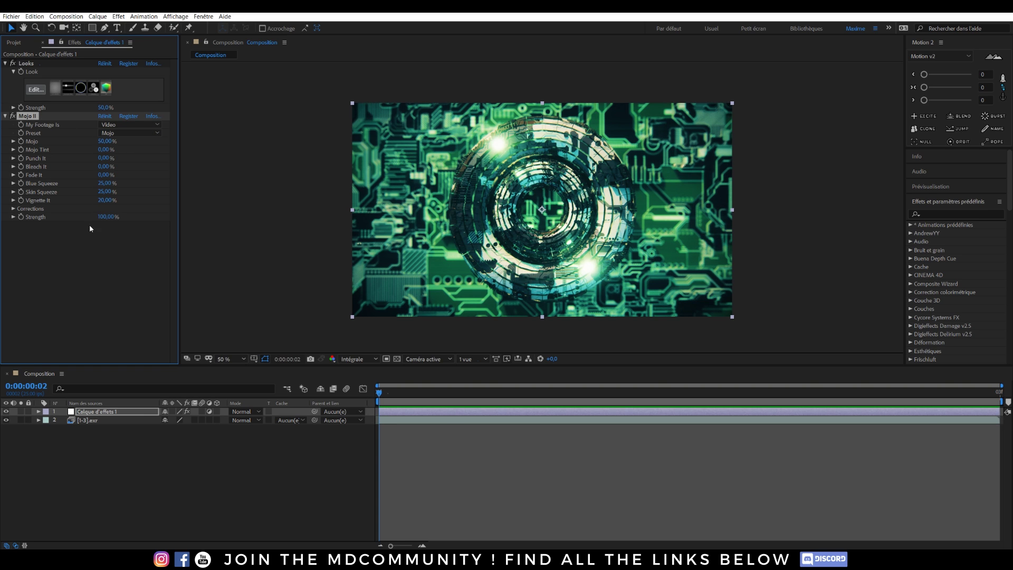
Reduce the Mojo II strength to about 68% and compare the image with the adjustment layer hidden and shown.
left_click_drag(105, 219, 87, 213)
left_click(6, 412)
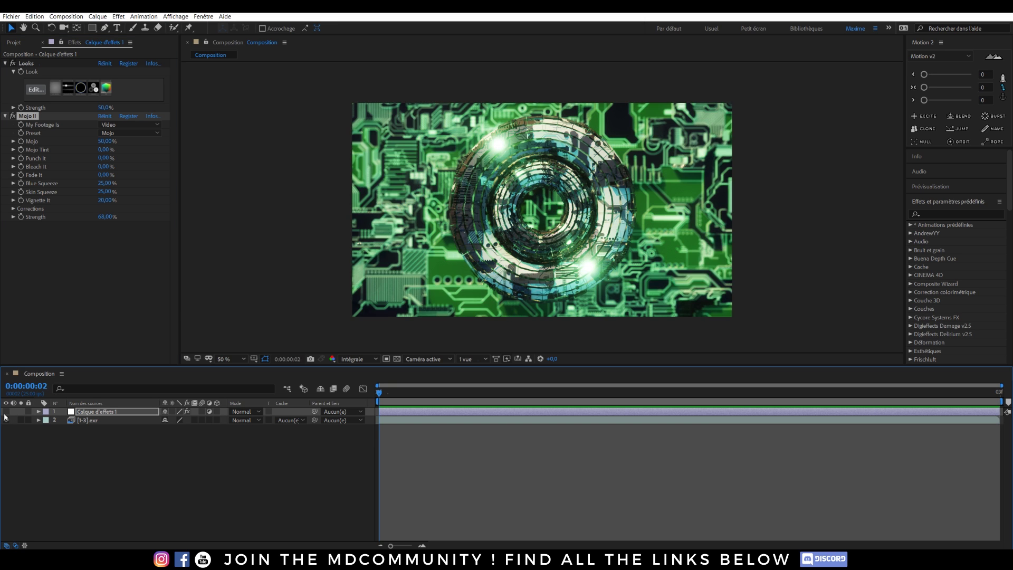
left_click(6, 412)
left_click(6, 412)
left_click(6, 413)
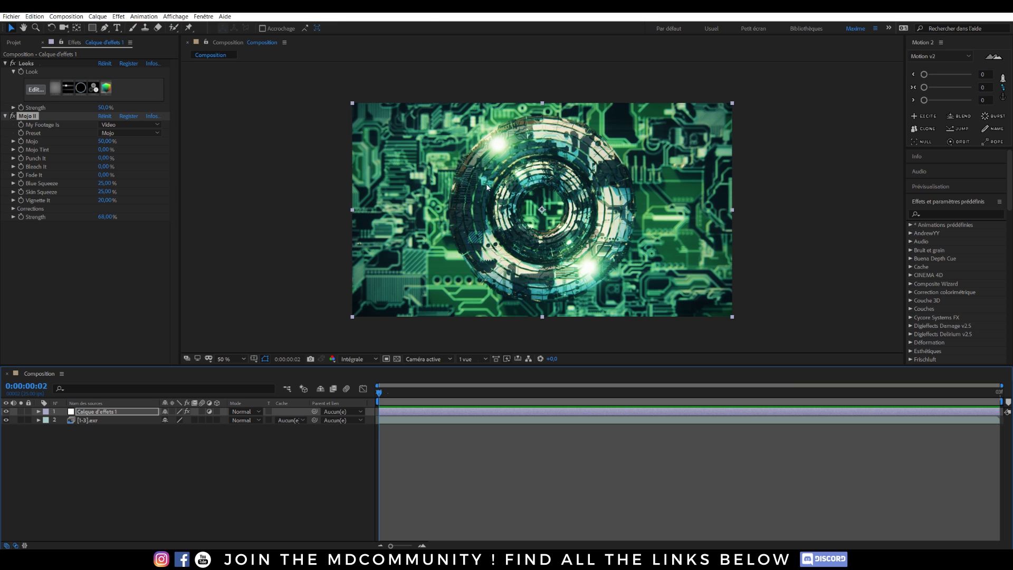
left_click(175, 455)
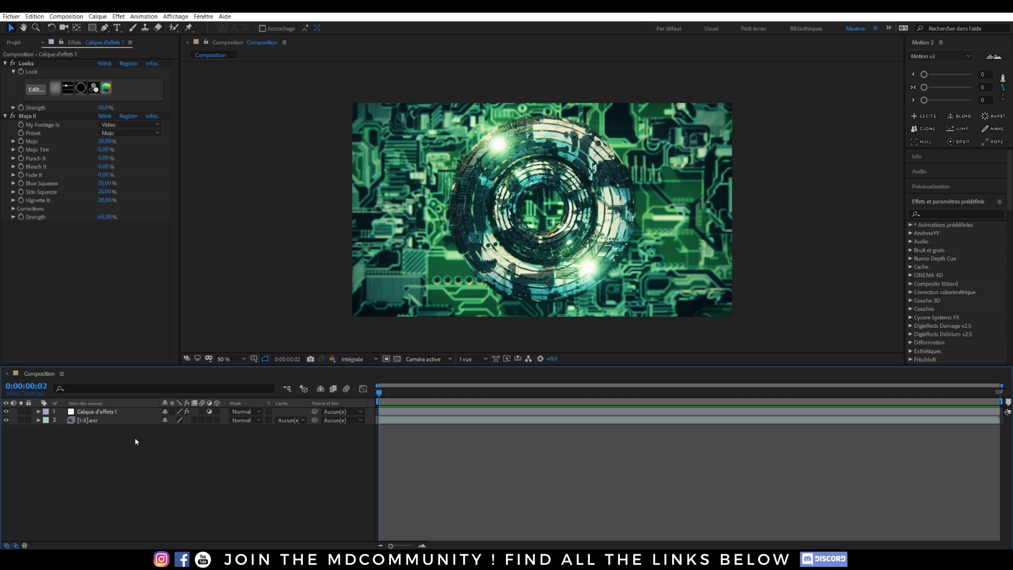
Apply the uni.Finisher effect to the adjustment layer and compare the rings' detail with the effect off and on.
left_click(95, 412)
key("ctrl+space")
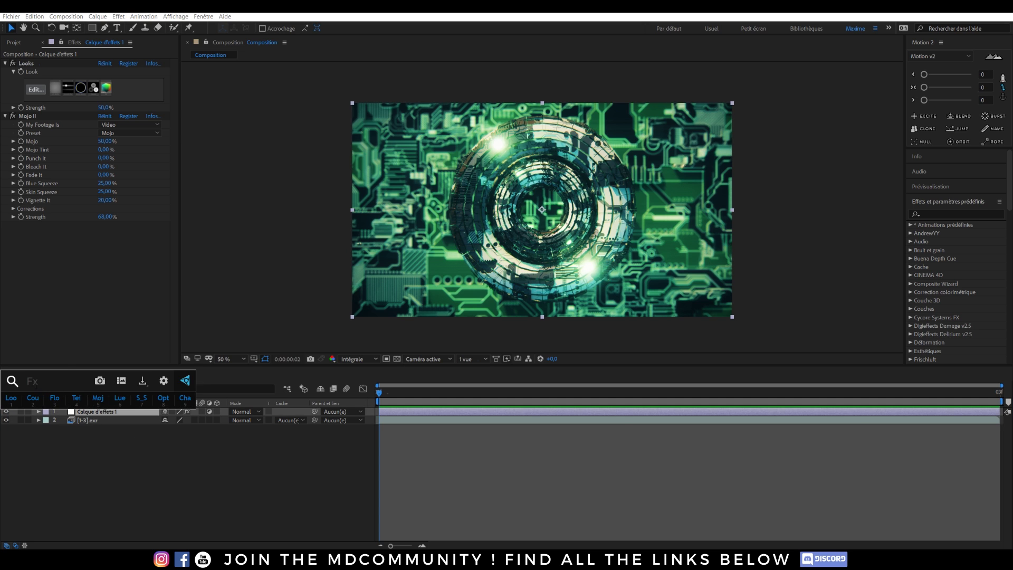
type("finishyer")
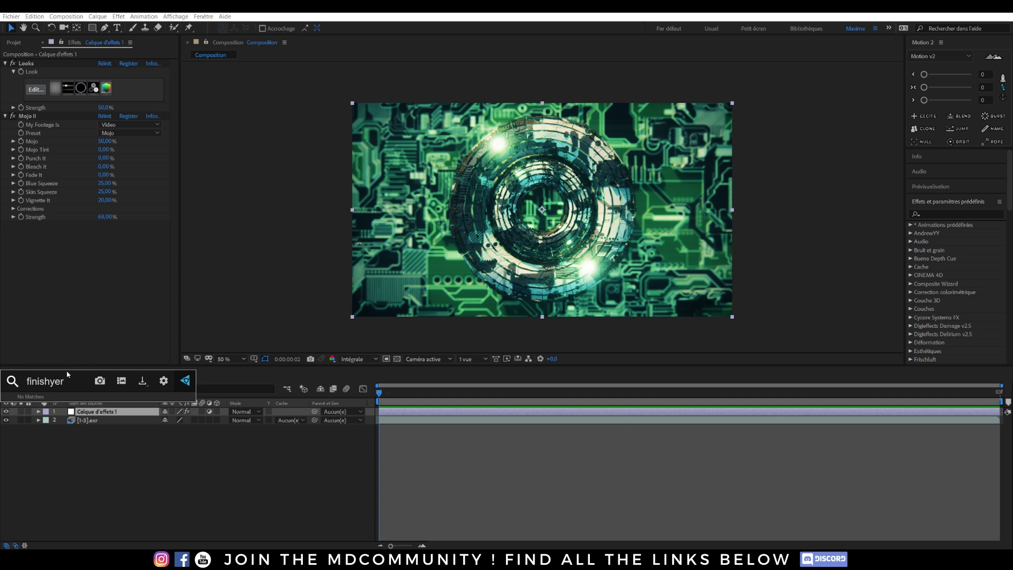
key("BackSpace")
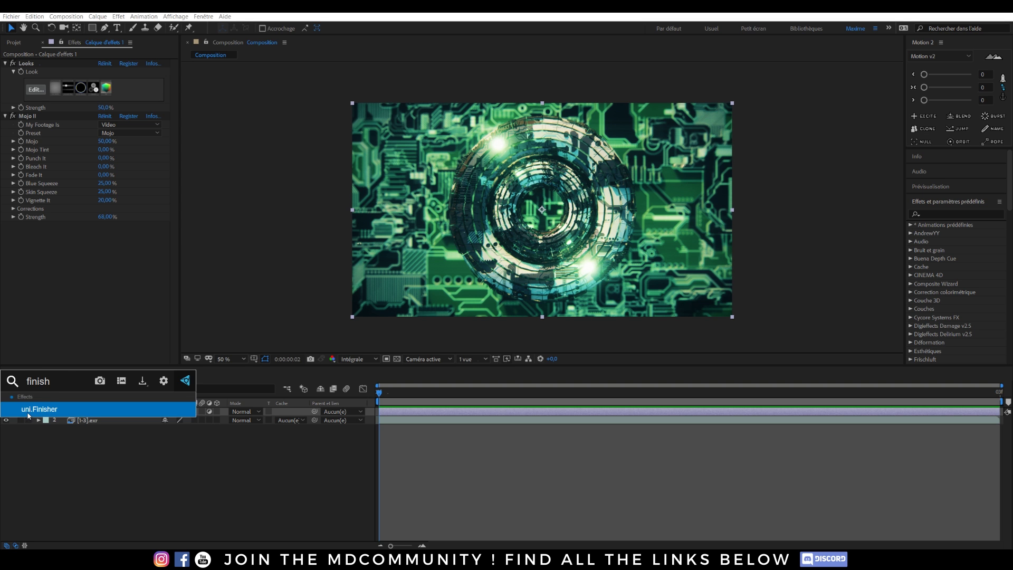
key("Return")
scroll(468, 236, "up", 4)
middle_click_drag(469, 238, 606, 296)
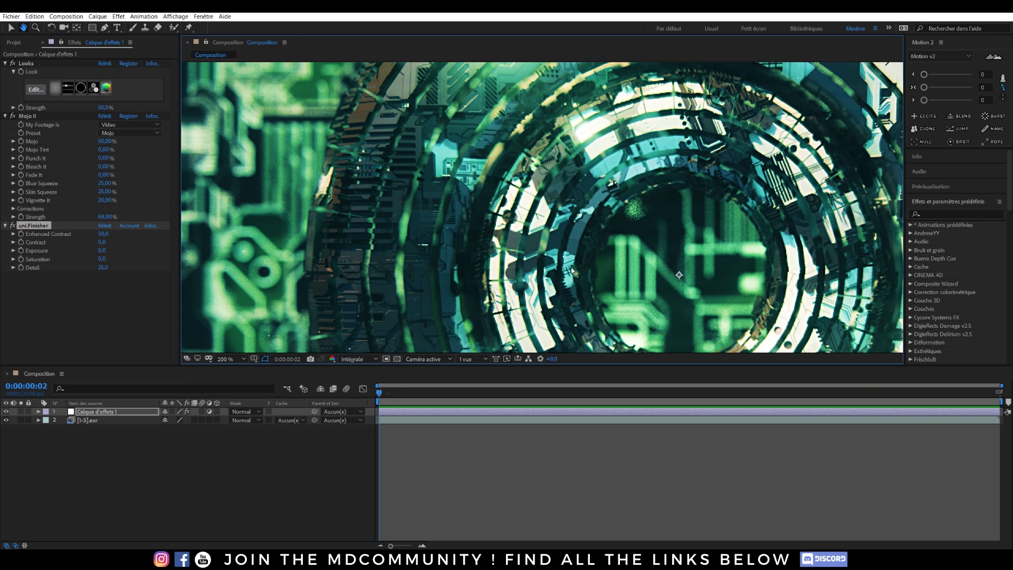
left_click(14, 225)
left_click(14, 225)
left_click(15, 225)
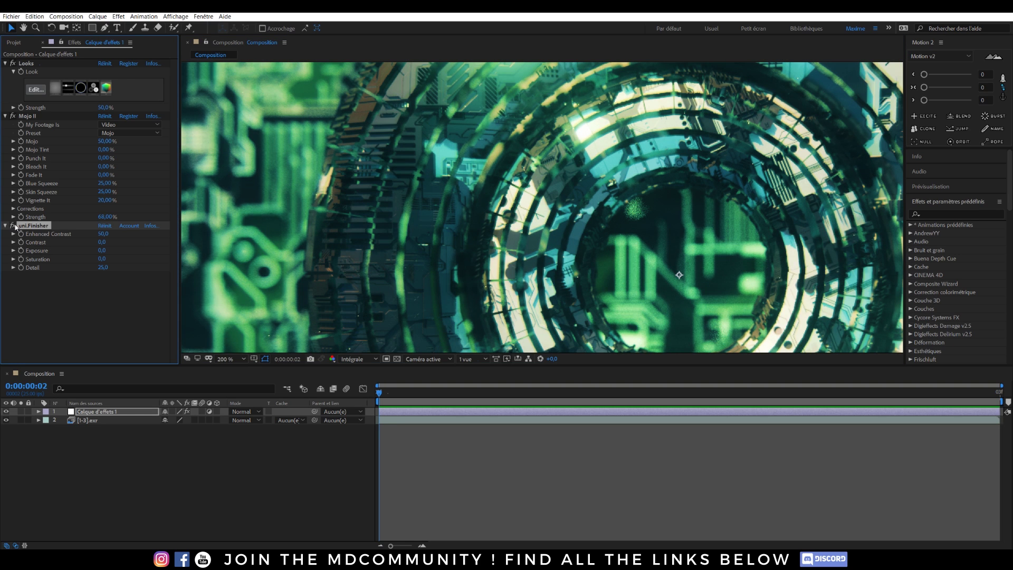
Set uni.Finisher's Enhanced Contrast to 10 and compare the image with the effect off and on.
left_click(103, 234)
type("10")
key("Return")
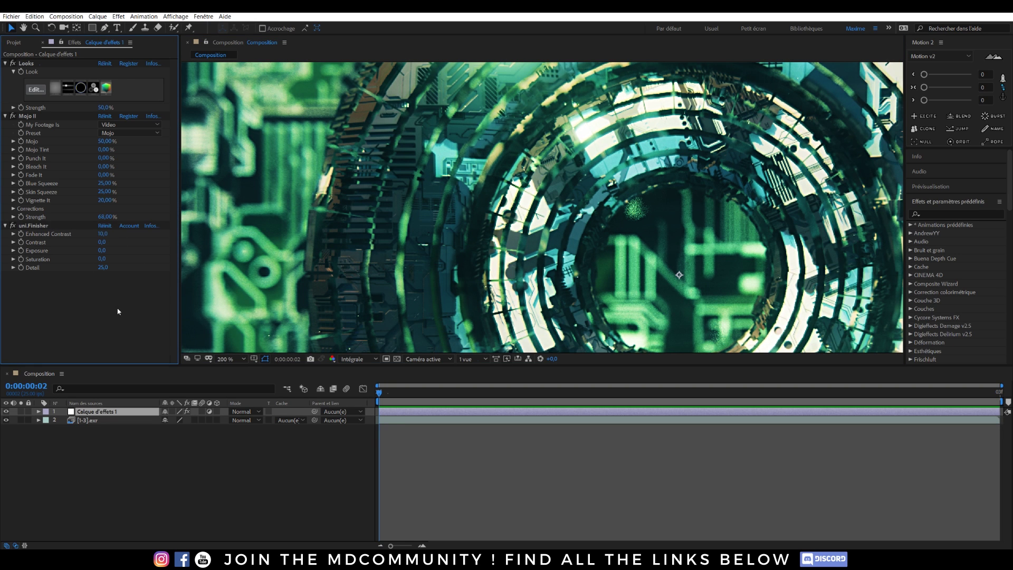
left_click(15, 226)
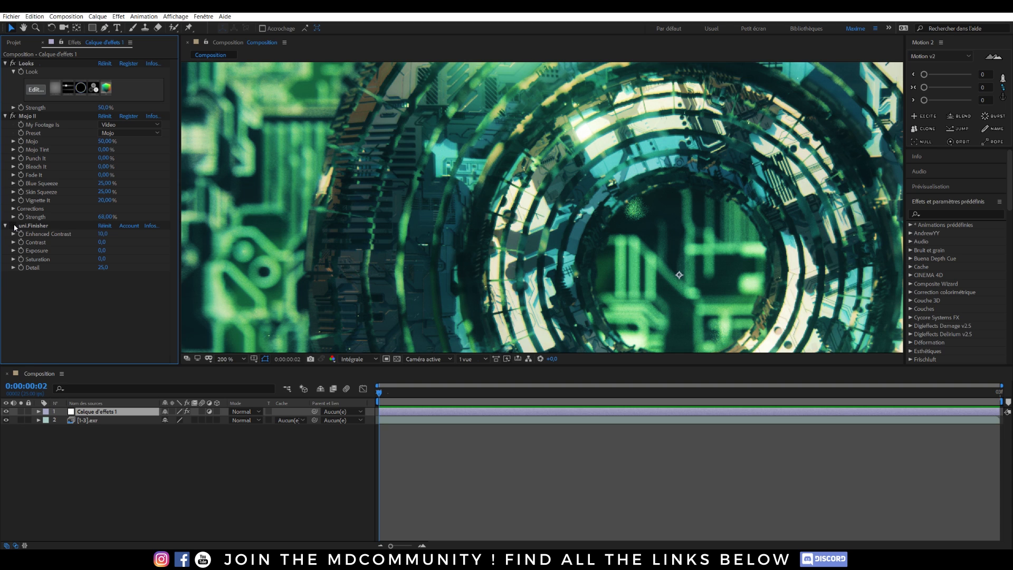
left_click(14, 226)
left_click(14, 225)
left_click(15, 226)
Set uni.Finisher's Detail to 15 while checking the whole frame.
scroll(443, 200, "down", 4)
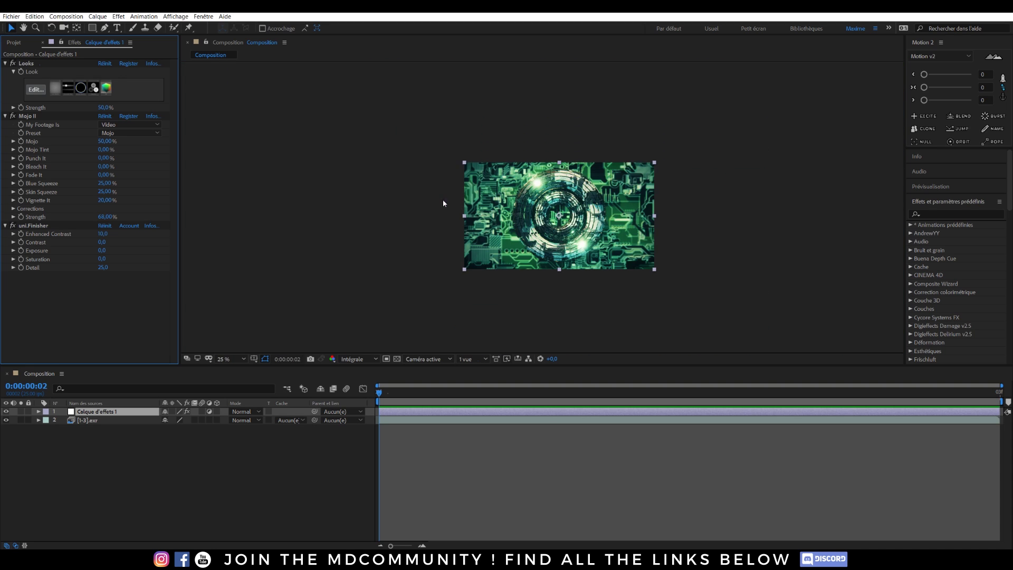
scroll(442, 200, "up", 2)
middle_click_drag(443, 200, 414, 182)
left_click(102, 268)
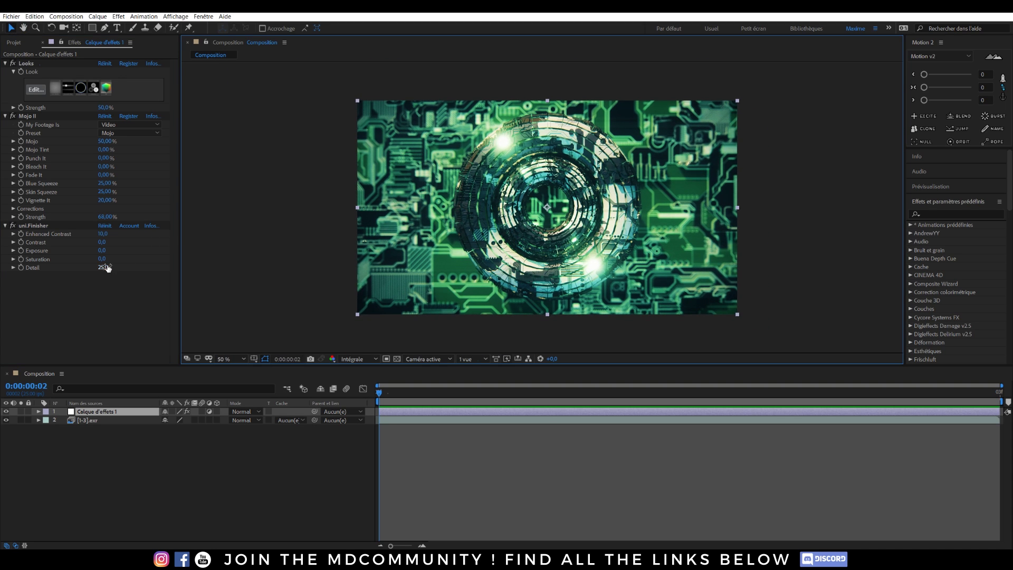
type("15")
key("Return")
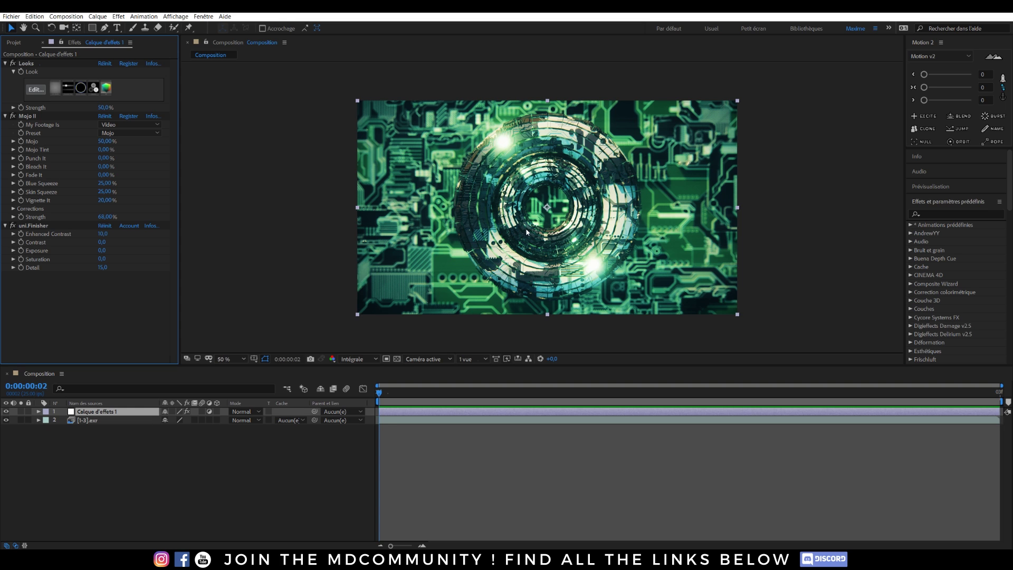
middle_click_drag(362, 252, 365, 257)
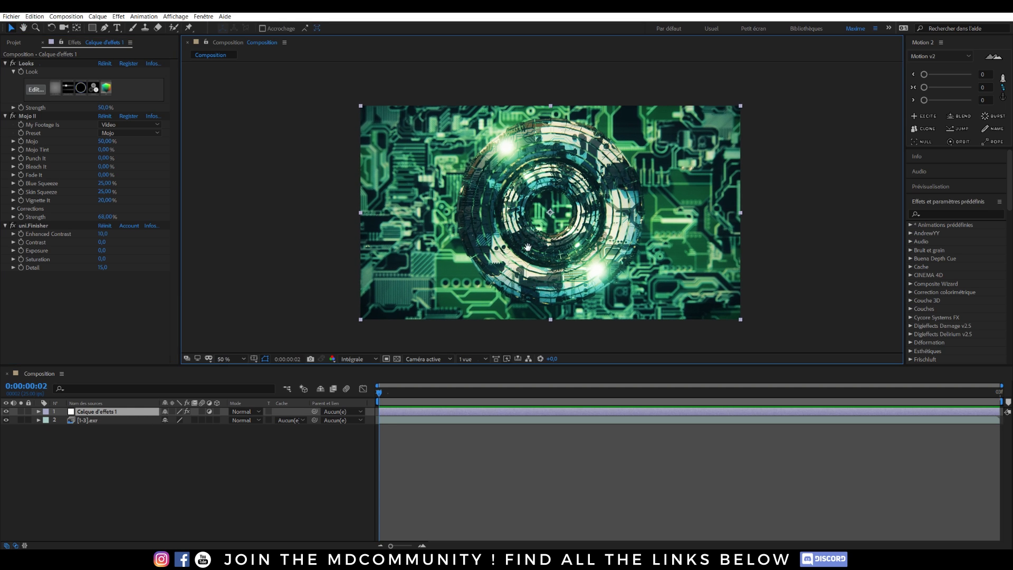
Create a black 1920 × 1080 px solid above the adjustment layer and apply Optical Flares to it.
left_click(197, 447)
key("ctrl+y")
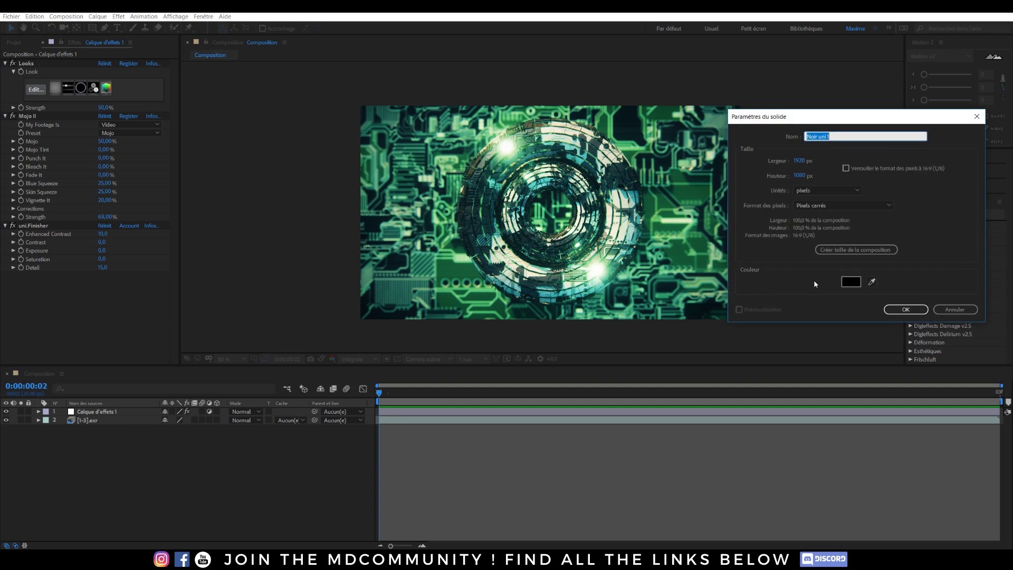
left_click(905, 309)
key("ctrl+space")
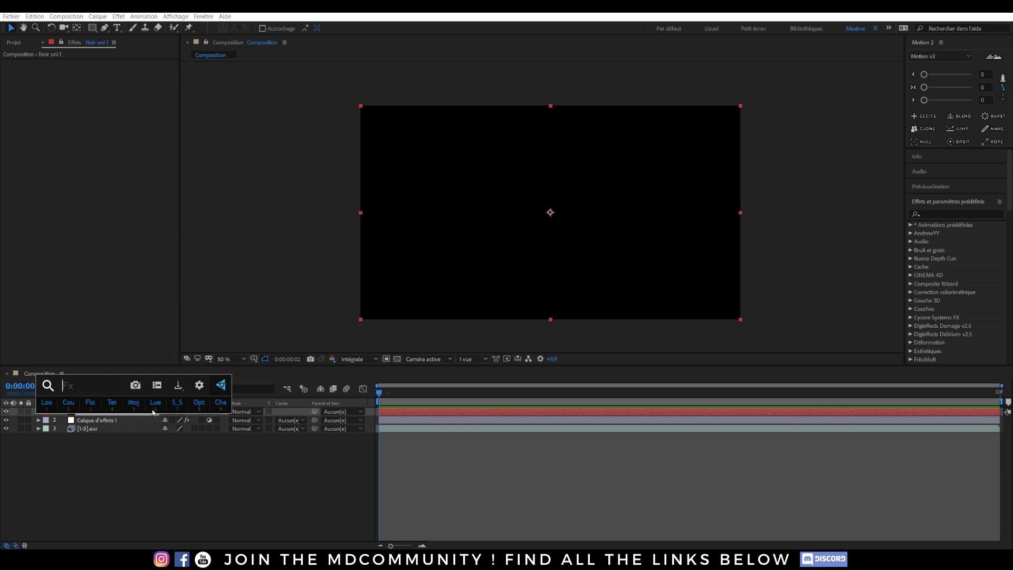
left_click(199, 403)
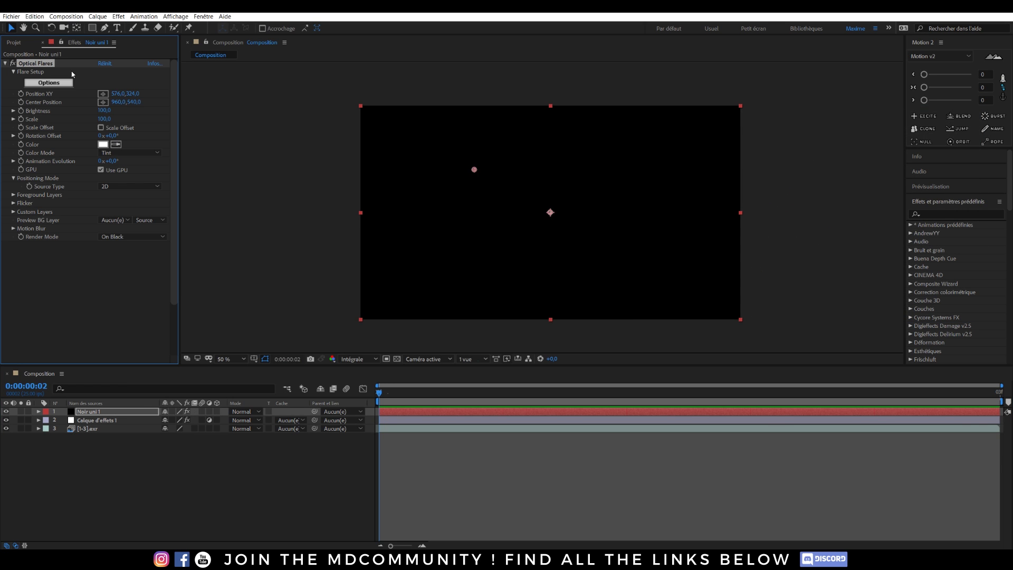
Load the Beam preset from the Light presets into the Optical Flares effect.
left_click(50, 83)
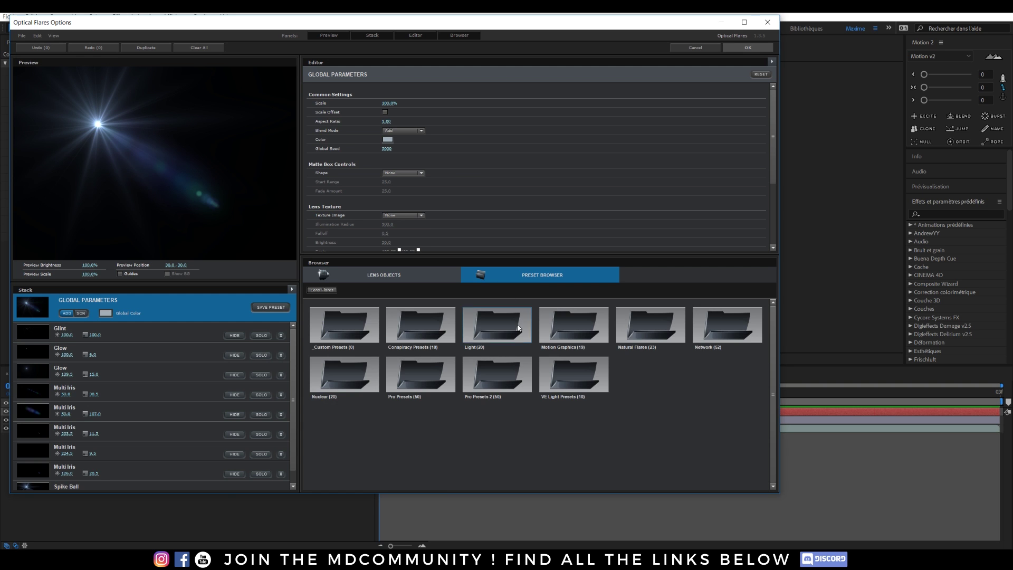
left_click(519, 328)
left_click(510, 317)
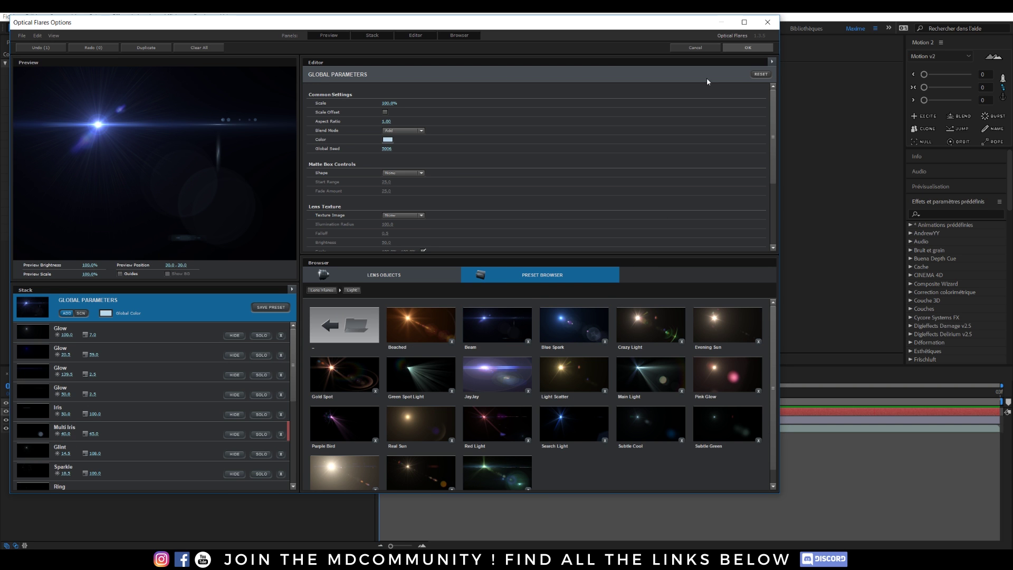
left_click(749, 48)
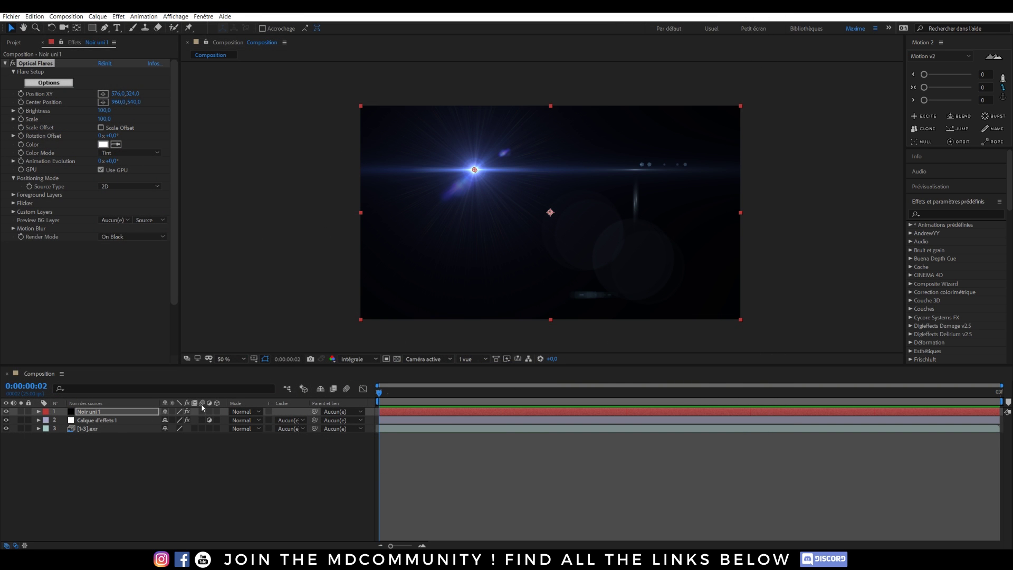
Set the flare solid's blend mode to Screen (Ecran) and move the flare onto the ring's upper-left highlight.
left_click(244, 411)
left_click(263, 143)
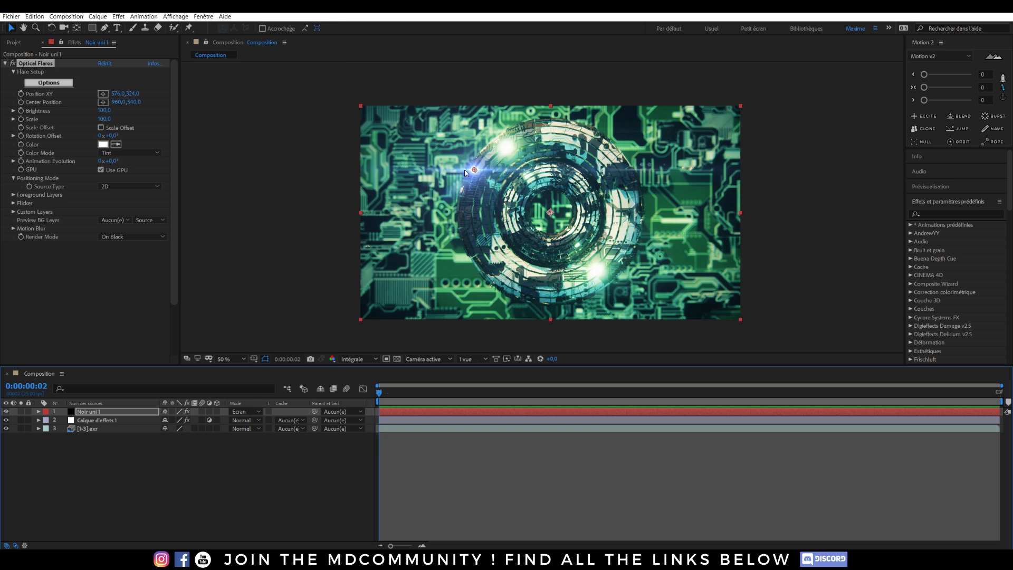
scroll(472, 169, "up", 1)
left_click_drag(406, 131, 468, 88)
scroll(468, 89, "down", 1)
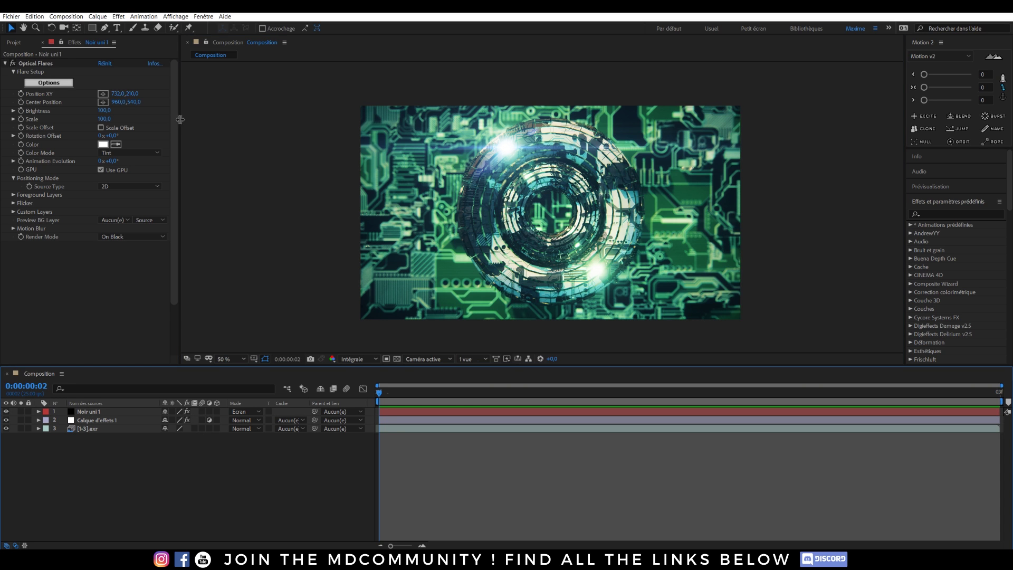
Tint the flare pale green (ECFFDB) and fine-tune its position on the upper-left highlight.
left_click(104, 144)
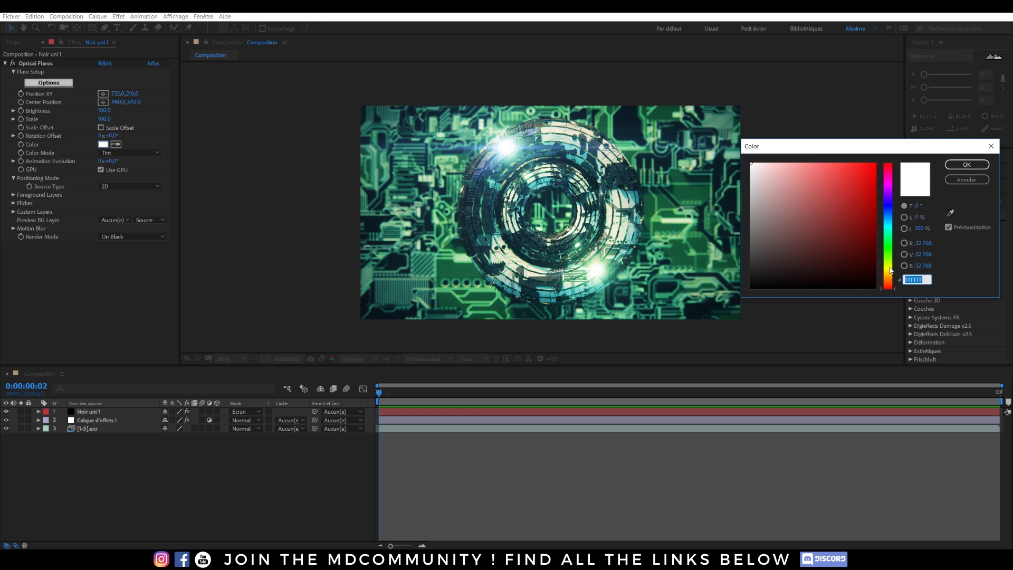
mouse_move(757, 190)
left_mouse_down()
mouse_move(778, 155)
mouse_move(768, 151)
left_mouse_up()
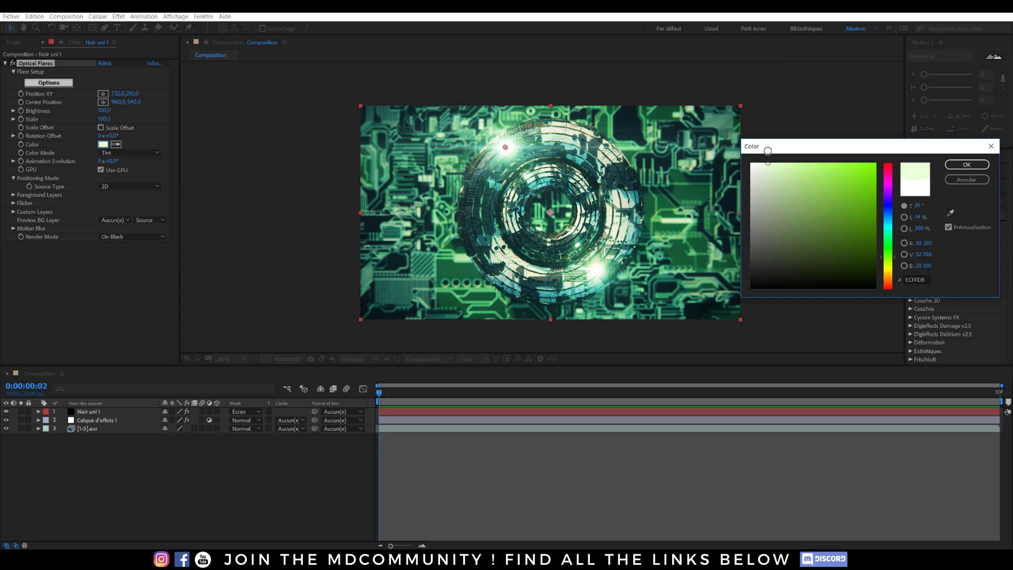
left_click(966, 164)
left_click_drag(505, 149, 508, 149)
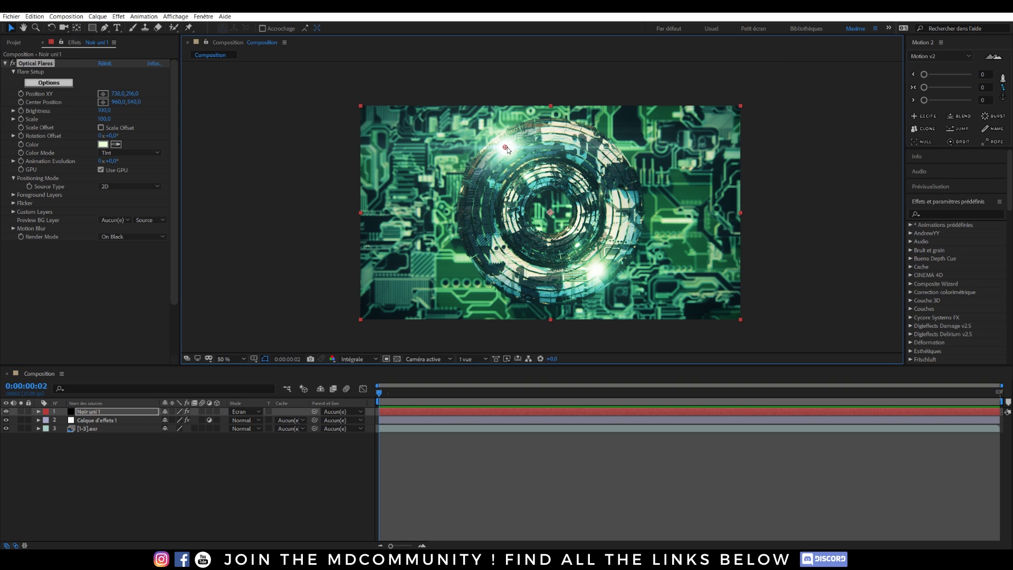
Try a flare scale of 85, and set the scale to 75.
left_click(104, 119)
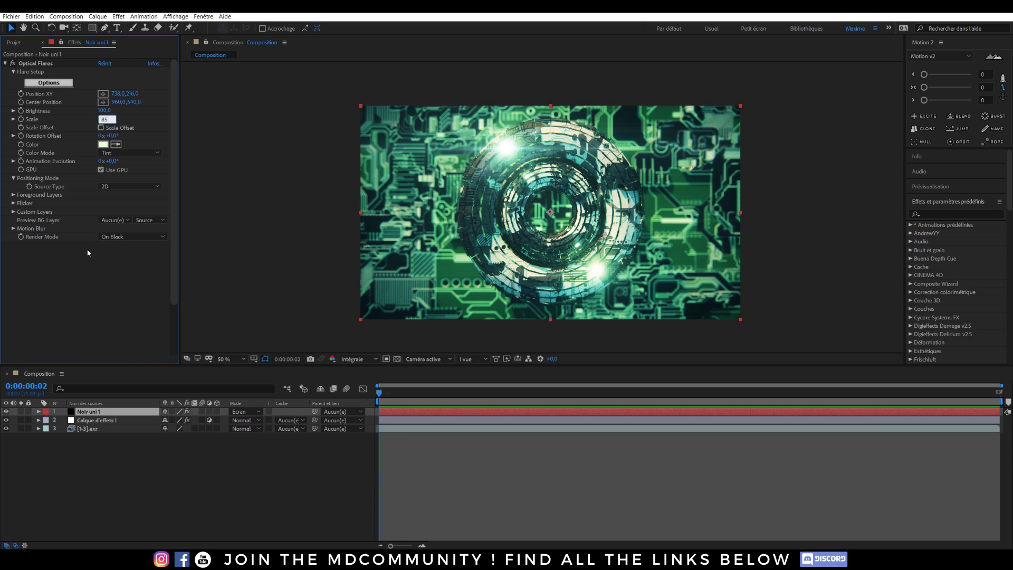
key("Return")
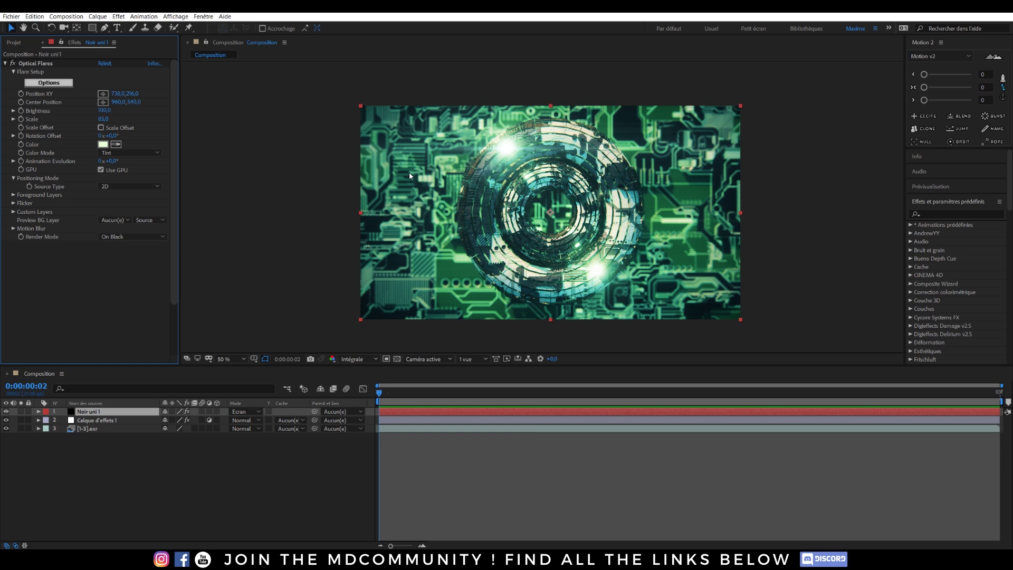
left_click(103, 118)
type("75")
key("Return")
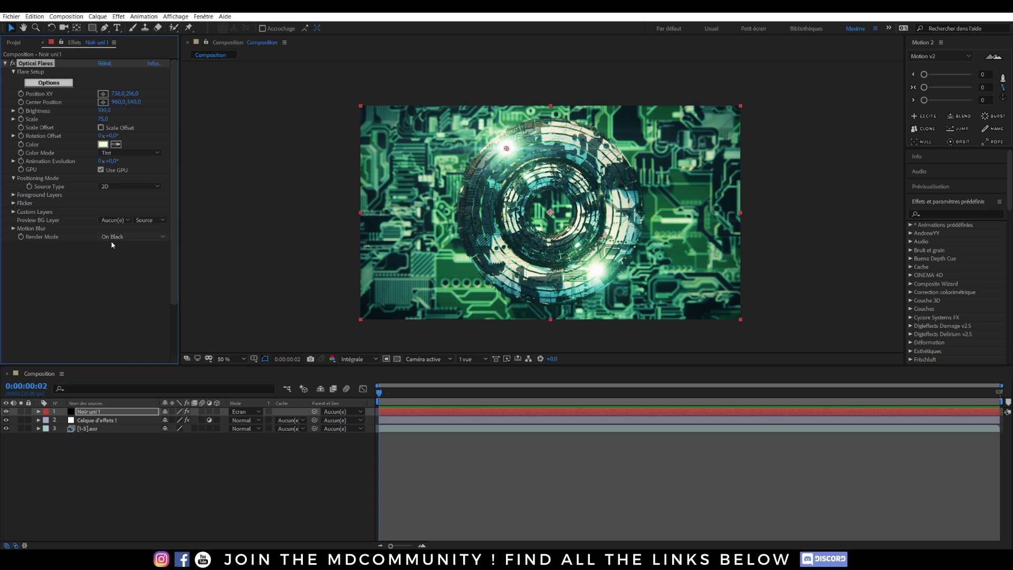
left_click(52, 130)
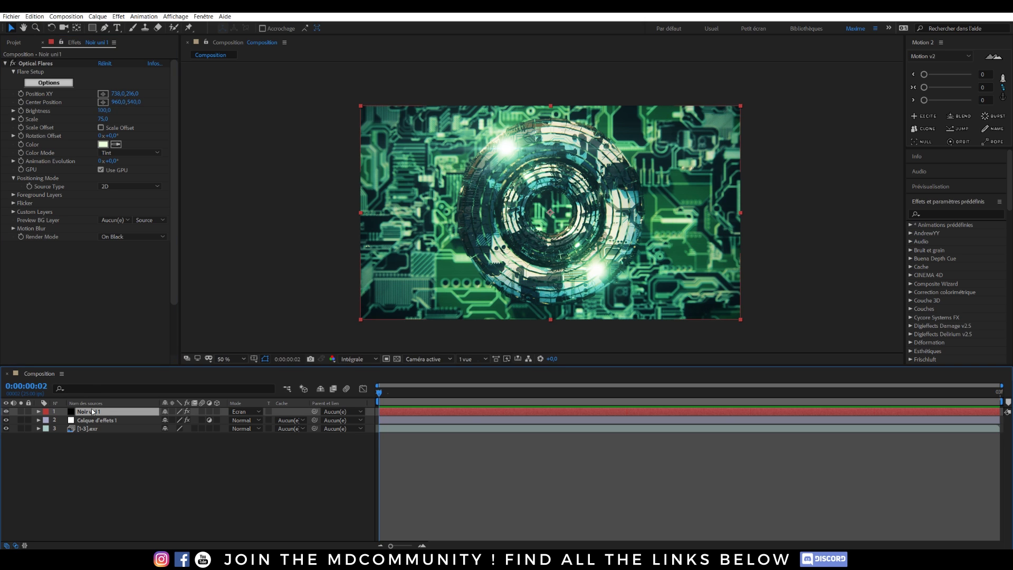
Duplicate the flare solid and place the copy's flare on the ring's lower-right highlight at about 1200, 830.
key("ctrl+d")
left_click(102, 93)
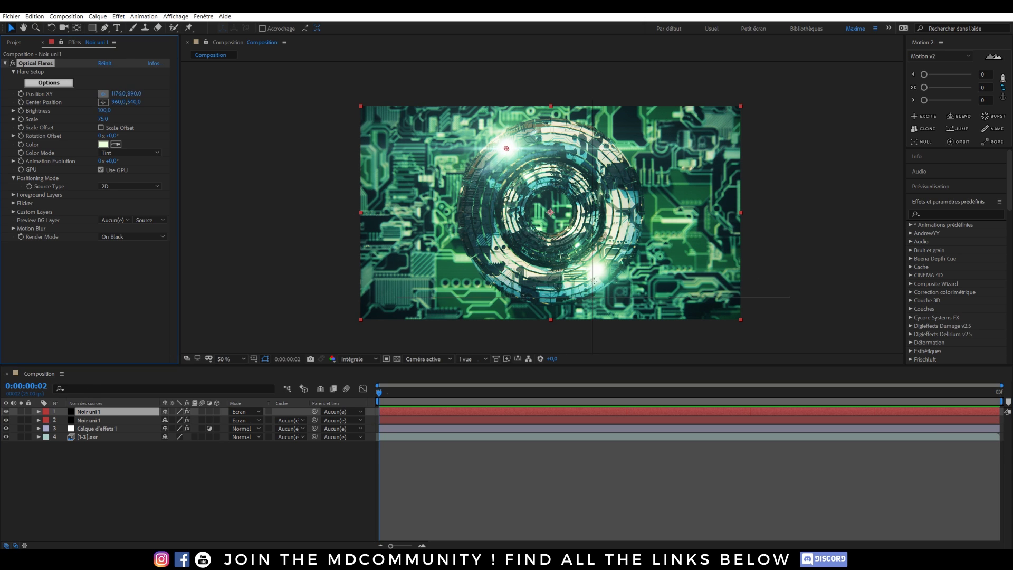
left_click(598, 270)
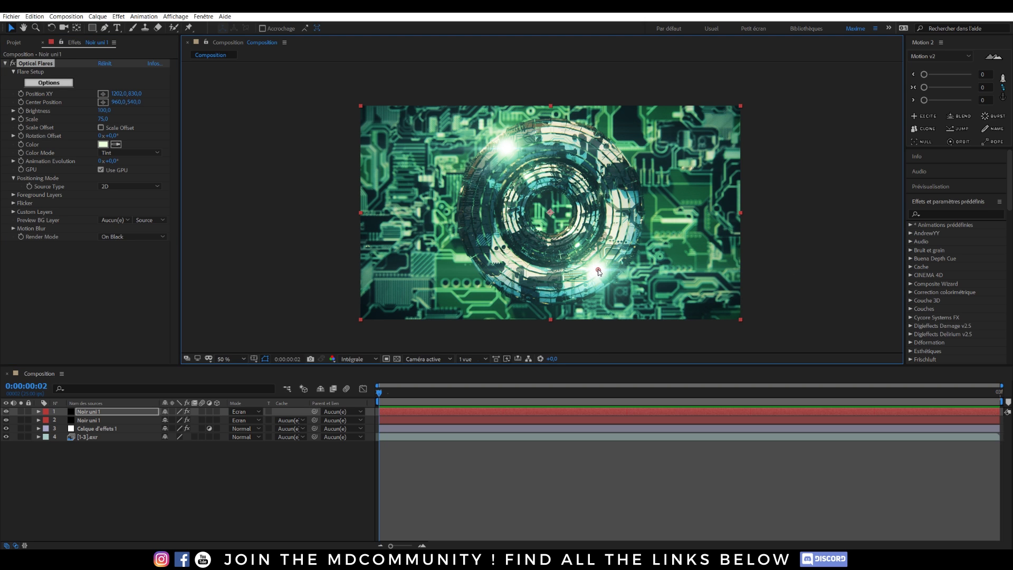
Try a scale of 50 for the lower-right flare, set it to 25, and check the whole image at different magnifications.
left_click(104, 119)
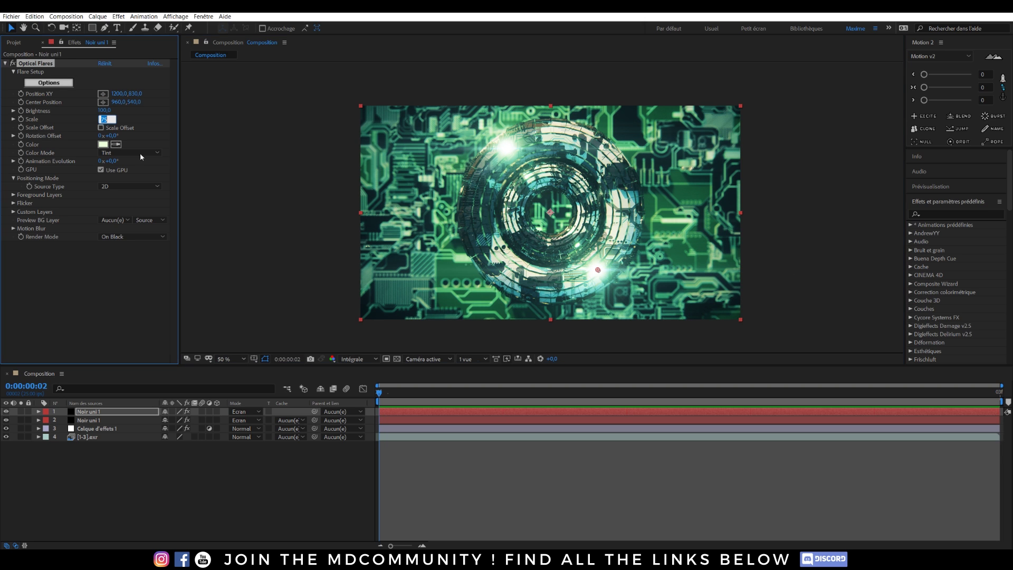
type("50")
key("Return")
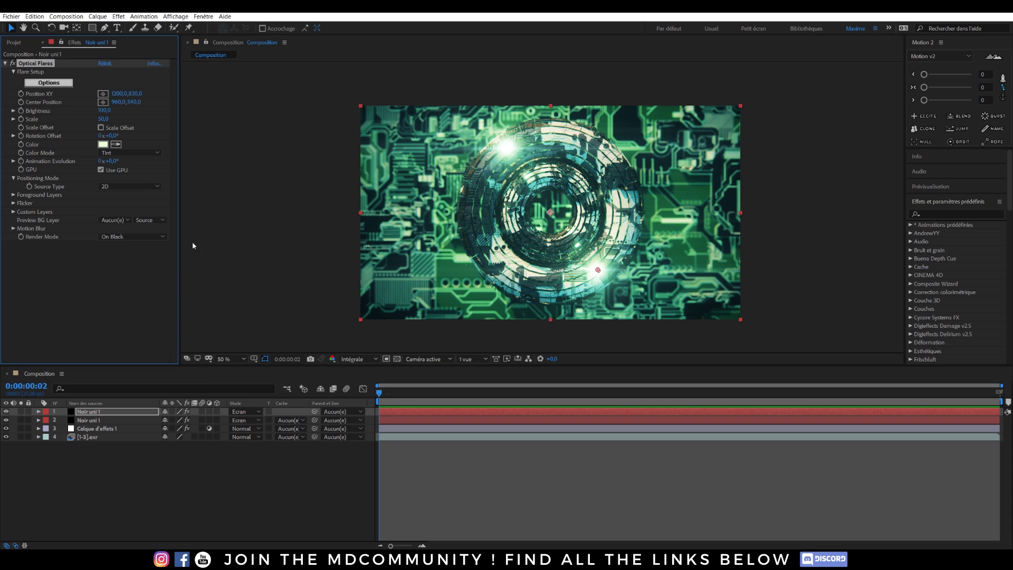
left_click(220, 450)
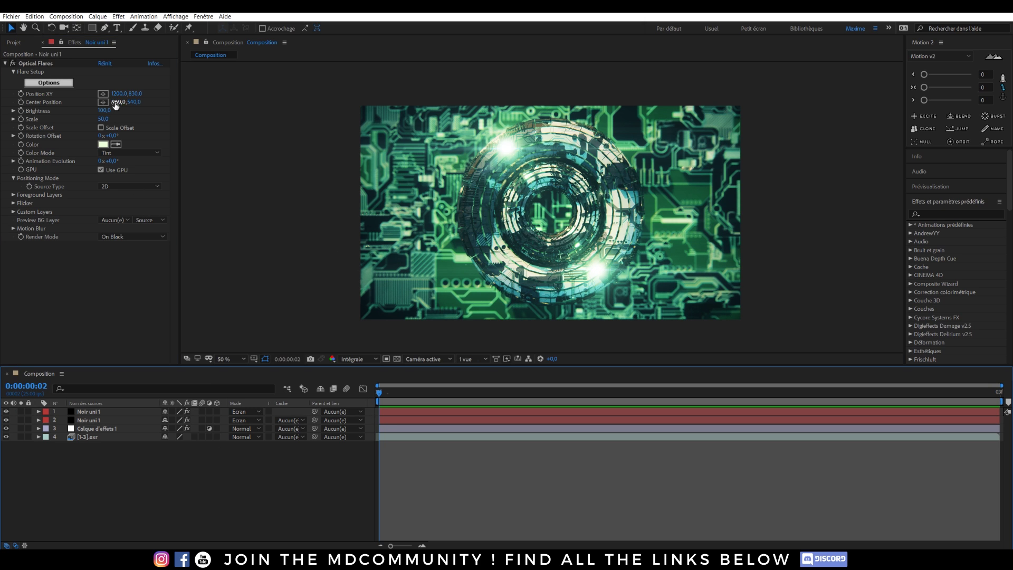
left_click(103, 119)
type("25")
key("Return")
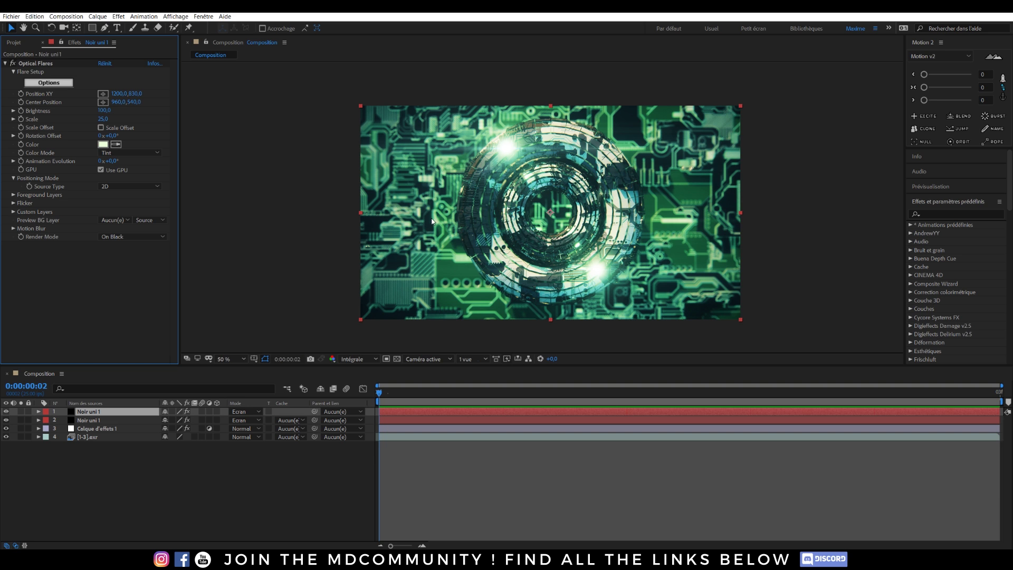
key("comma")
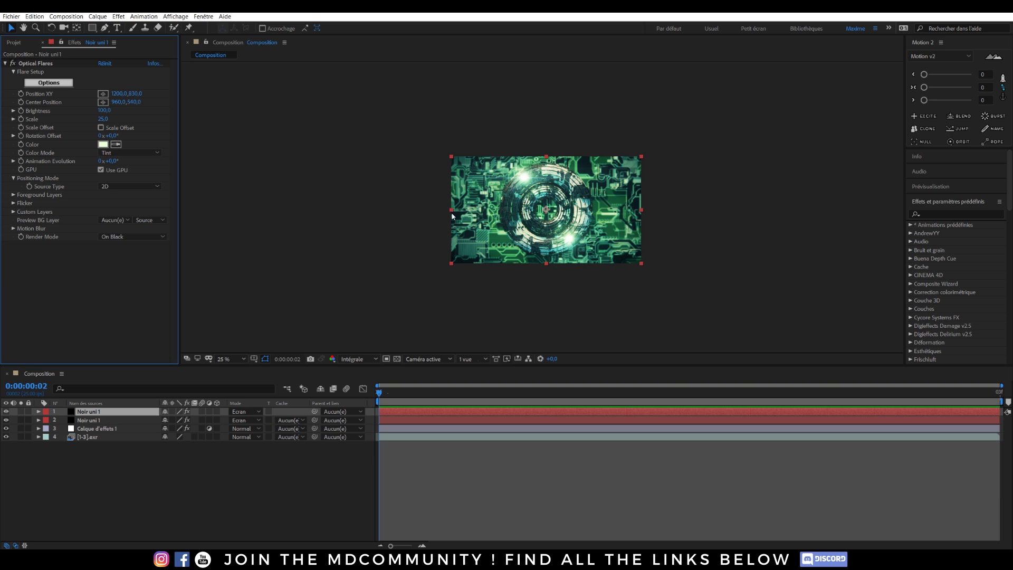
left_click(357, 223)
key("comma")
key("period")
key("period")
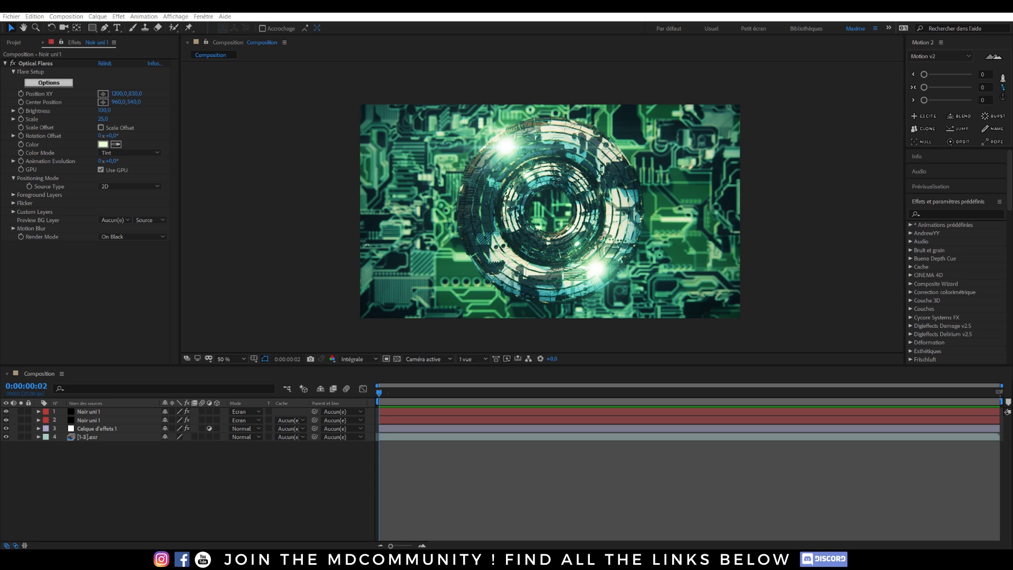
Add the current frame of the composition to the render queue as an image file.
left_click(58, 16)
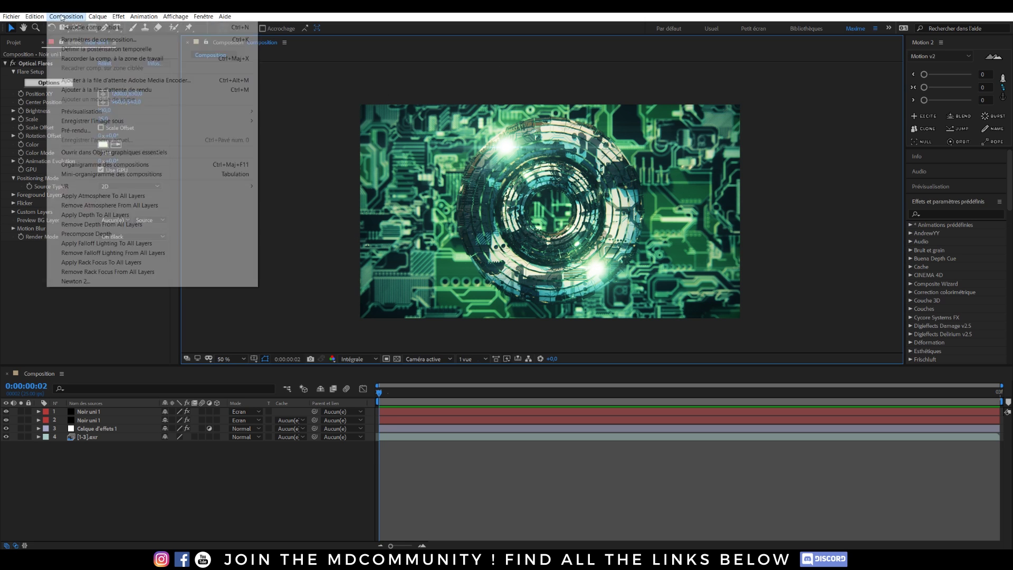
mouse_move(216, 121)
left_click(280, 121)
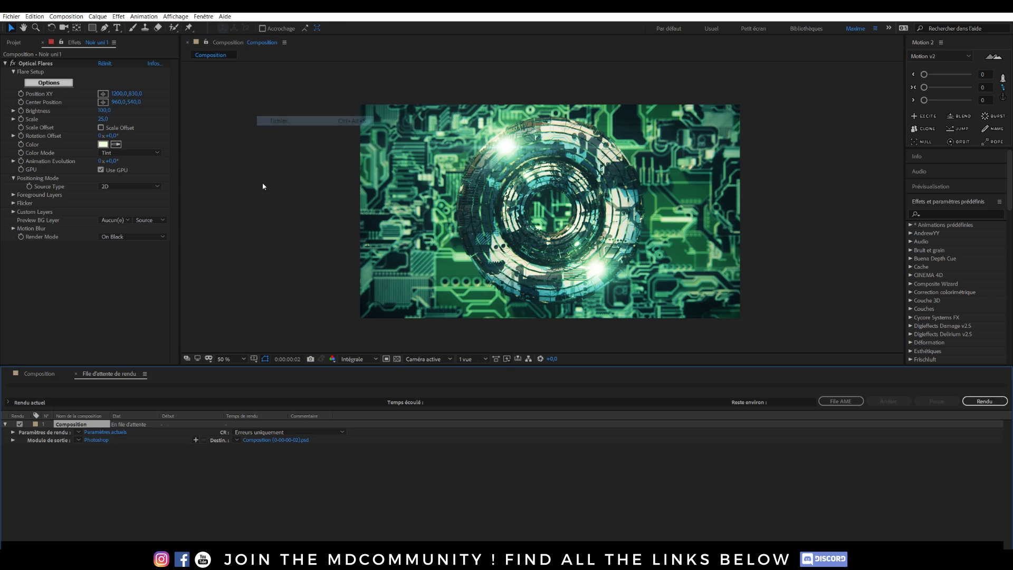
Set the frame's output module to PNG sequence format (Séquence PNG) with RGB (RVB) channels.
left_click(100, 439)
left_click(142, 59)
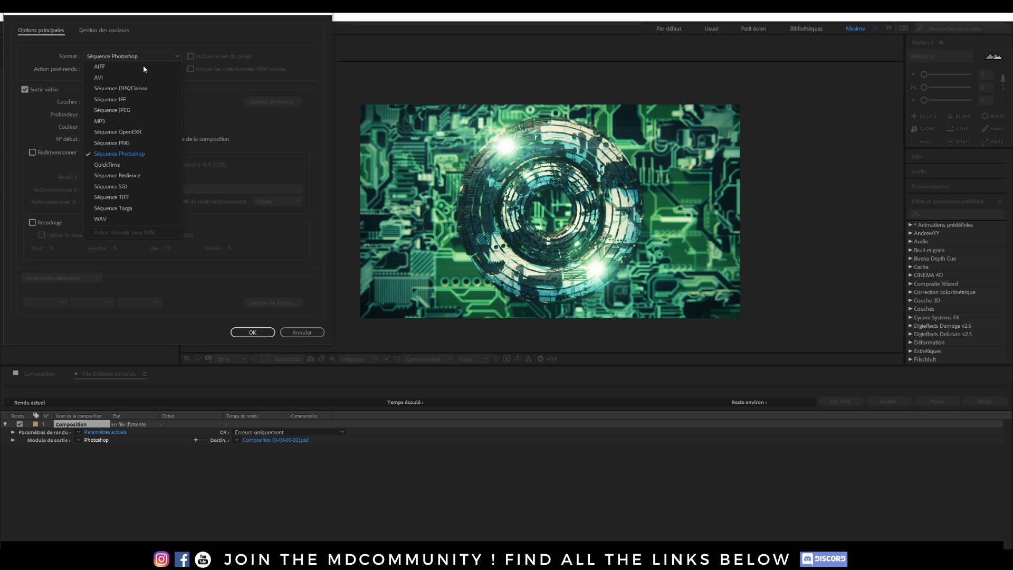
left_click(126, 142)
left_click(119, 104)
left_click(100, 112)
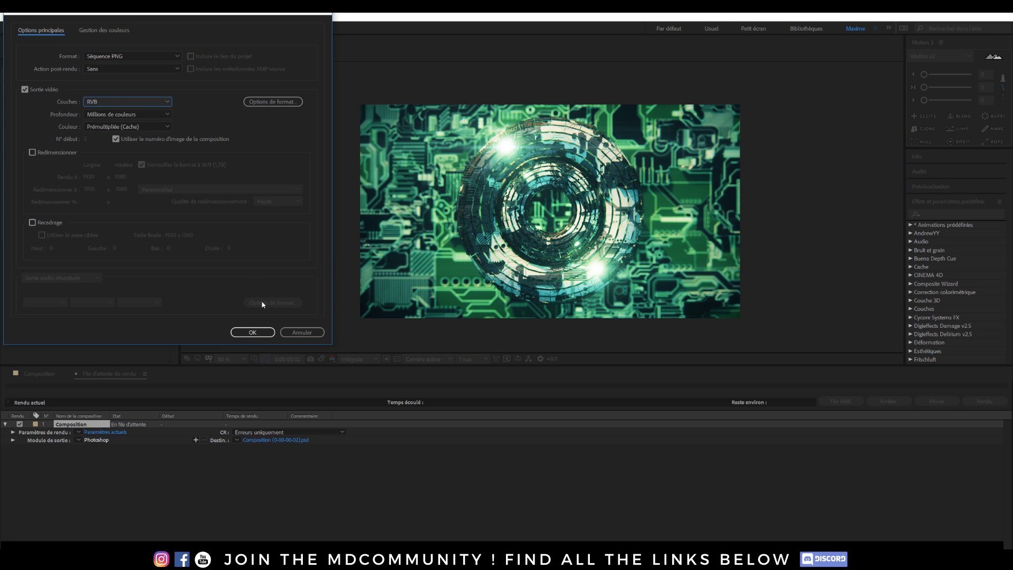
left_click(252, 332)
Set the output destination to the root of Stockage (E:) as Composition (0-00-00-02) and render the frame.
left_click(284, 440)
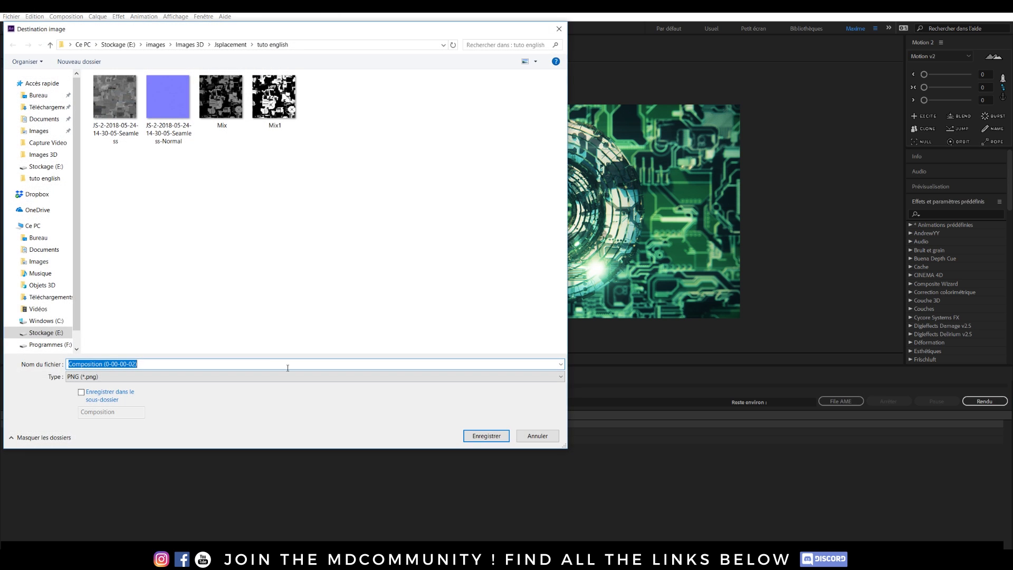
left_click(52, 333)
scroll(459, 280, "down", 1)
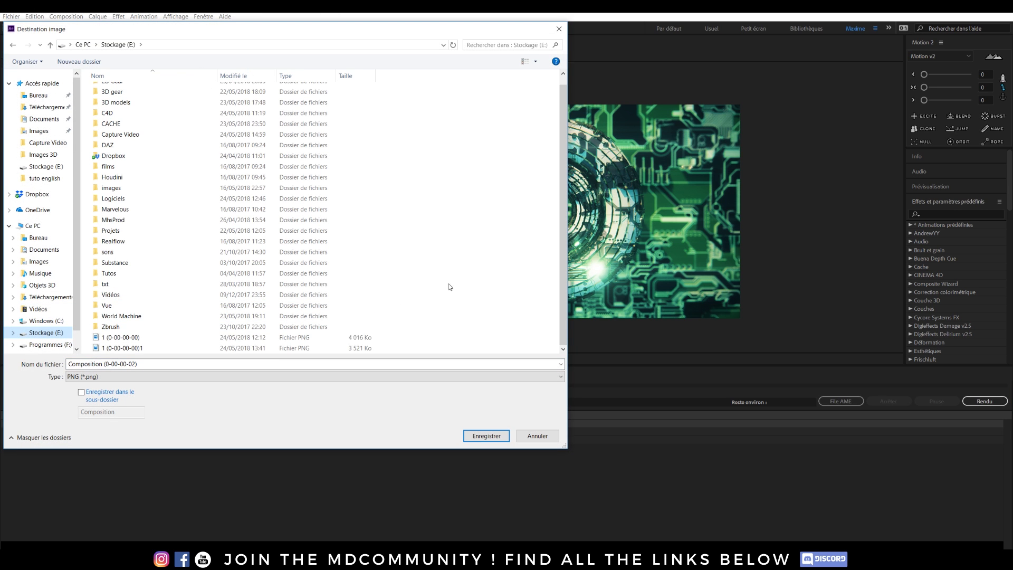
left_click(165, 363)
left_click(486, 435)
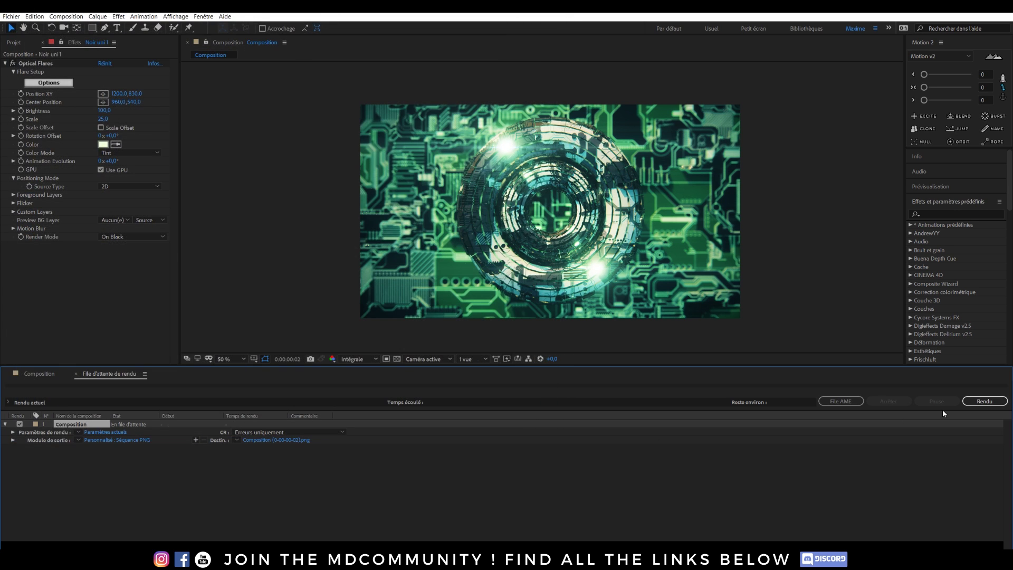
left_click(985, 401)
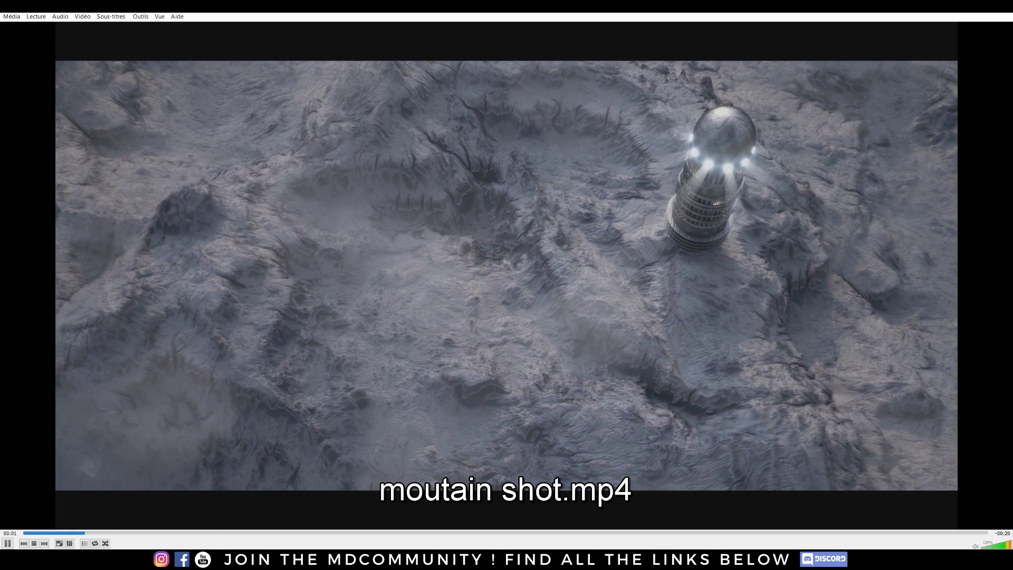
Pause moutain shot.mp4 in the VLC media player to examine the tower's lights, and resume playback.
left_click(8, 544)
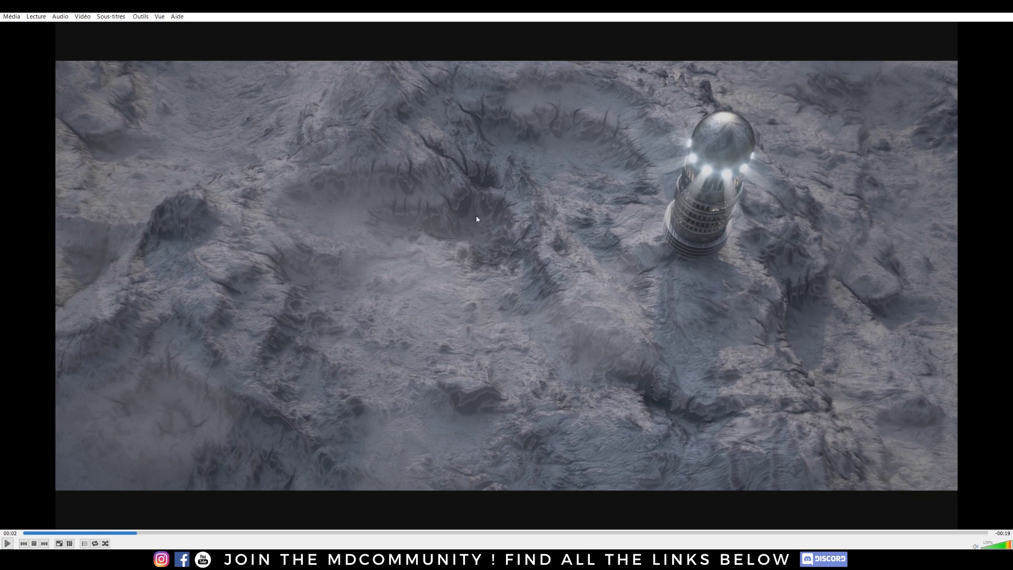
left_click(8, 543)
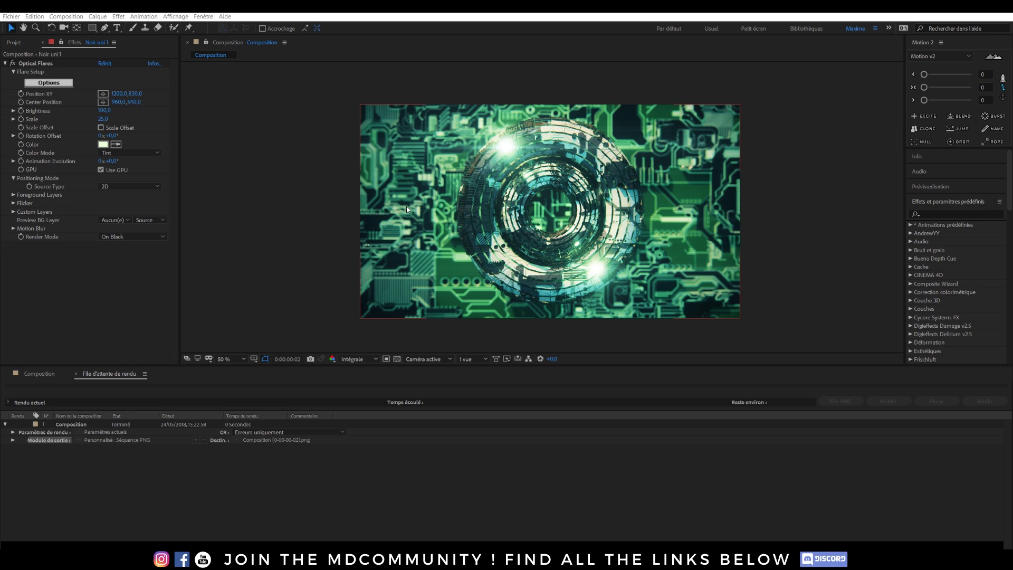
left_click(387, 86)
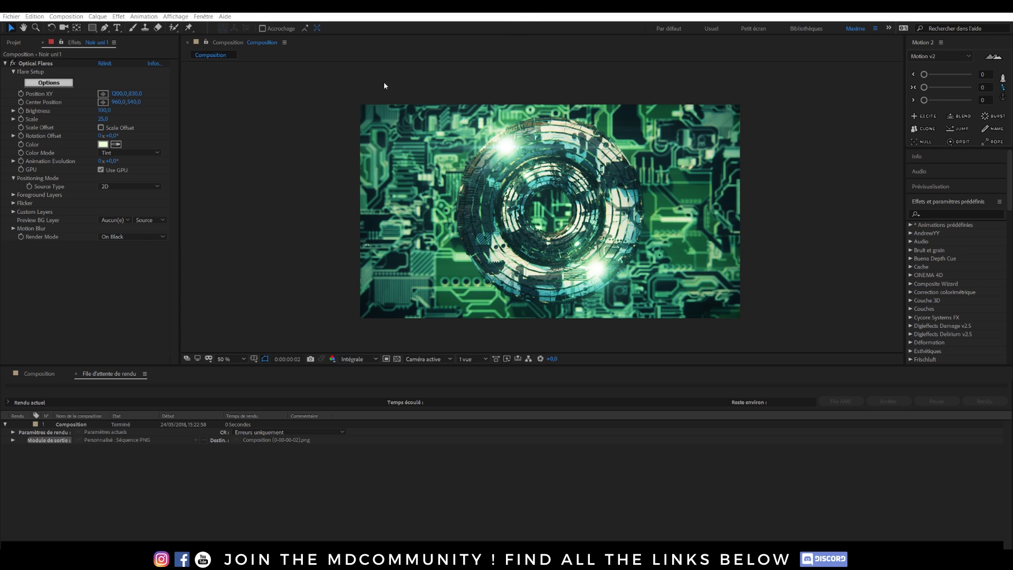